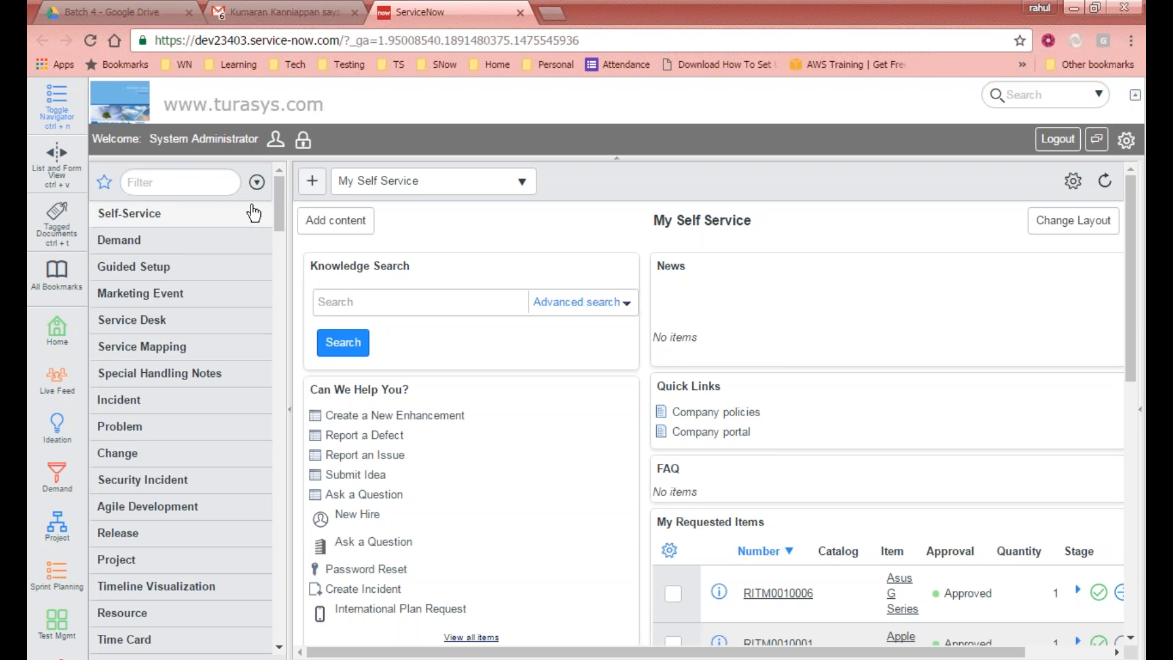
Step: Filter the application navigator for tables and open the Tables list under System Definition
{"action": "left_click", "coordinate": [214, 186]}
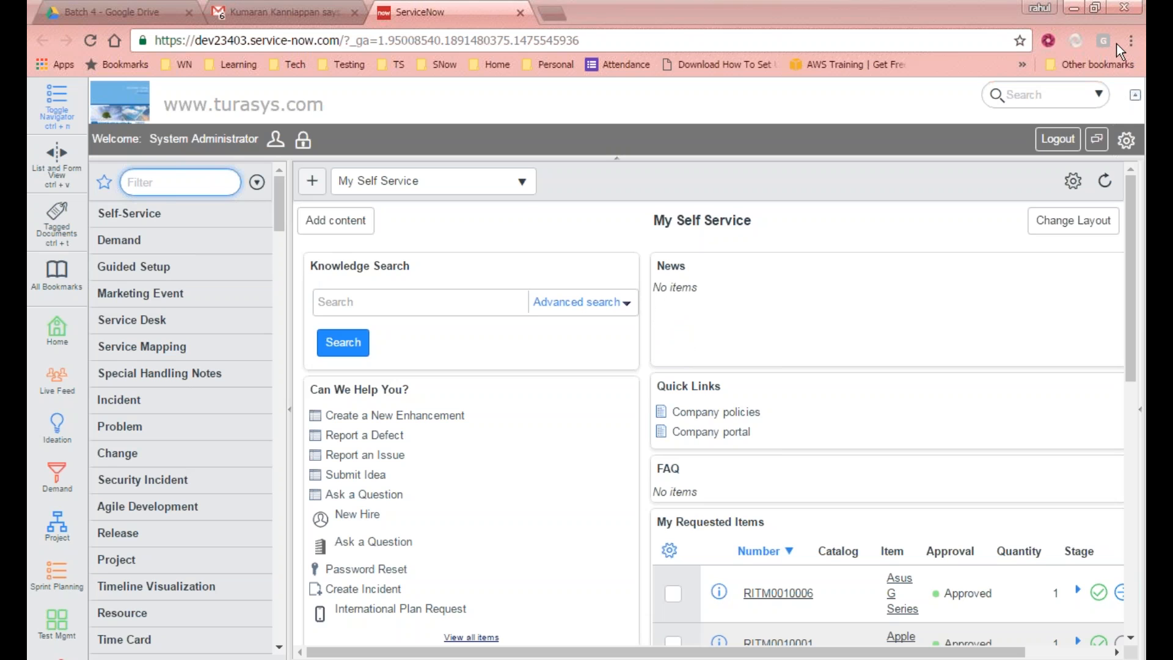
{"action": "left_click", "coordinate": [210, 173]}
{"action": "type", "text": "tables"}
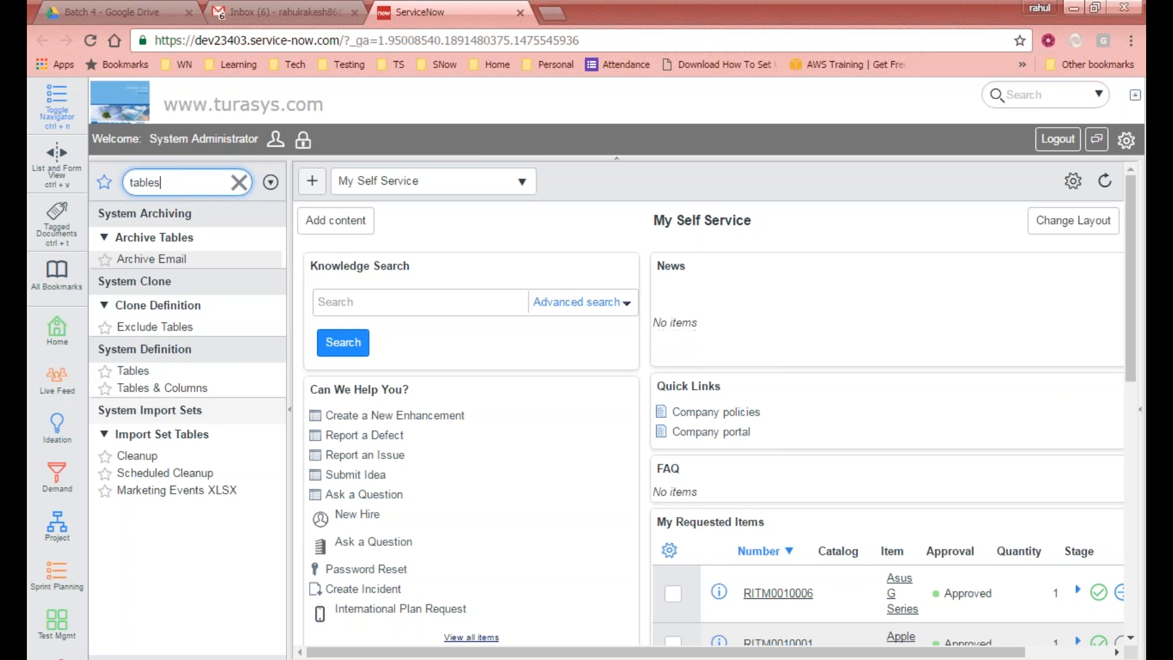
{"action": "left_click", "coordinate": [134, 370]}
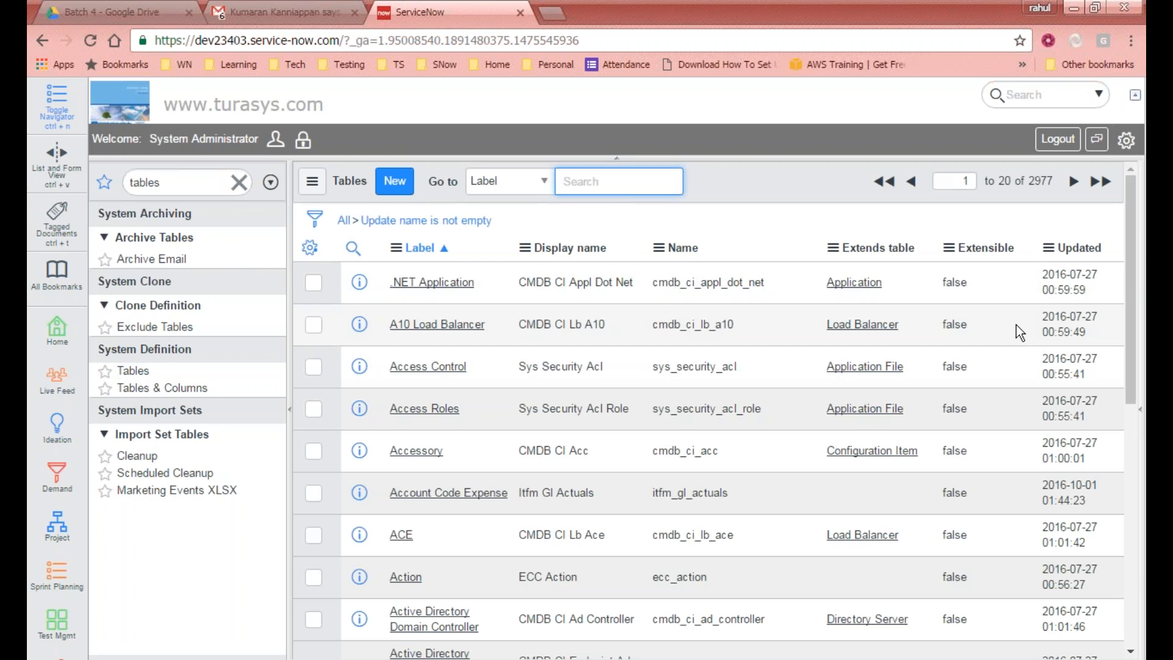
{"action": "scroll", "coordinate": [1131, 269], "scroll_direction": "down", "scroll_amount": 10}
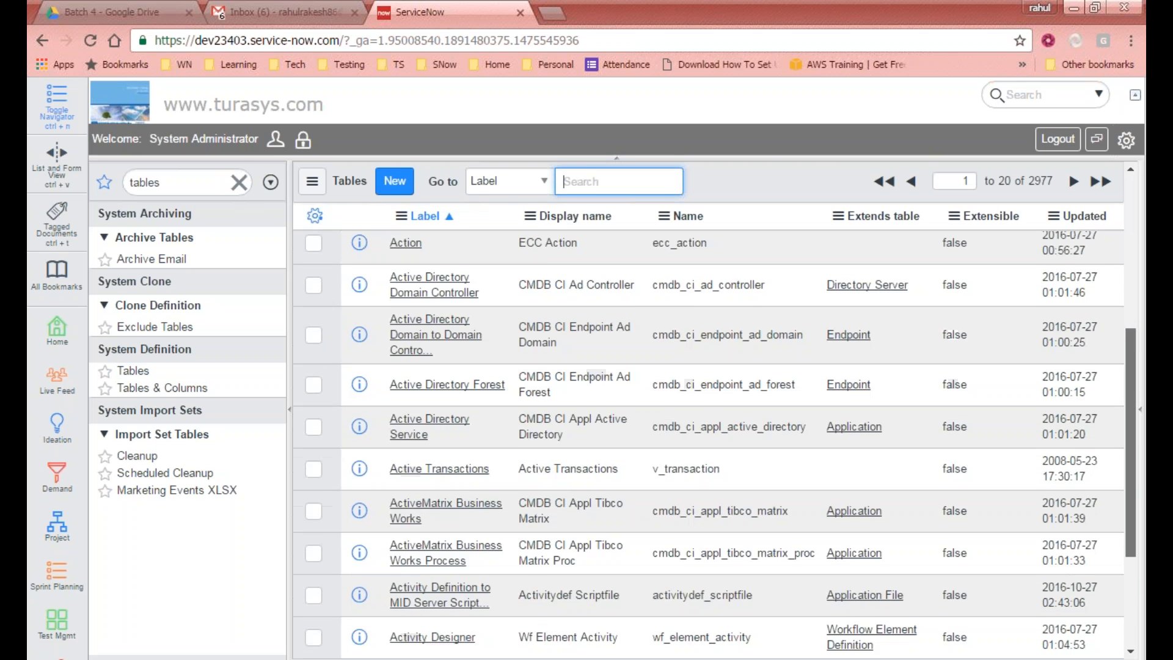
{"action": "scroll", "coordinate": [708, 427], "scroll_direction": "up", "scroll_amount": 10}
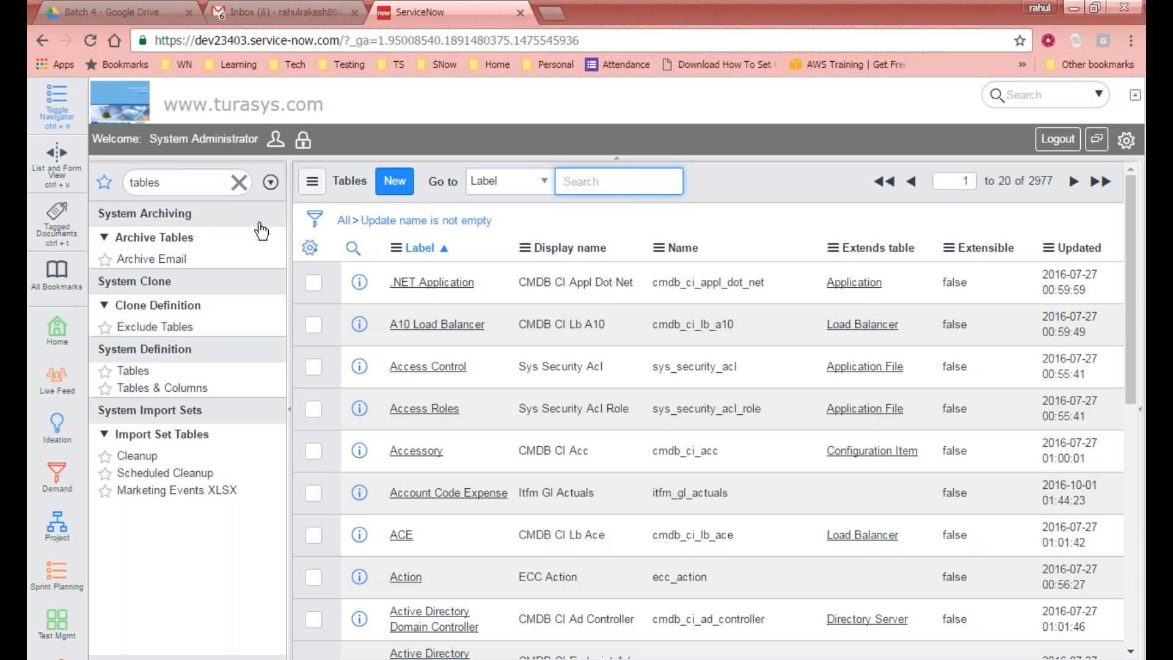
Step: Open Tables & Columns and select the Cloud Management Billing Chart Preference table to browse its columns
{"action": "left_click", "coordinate": [157, 391]}
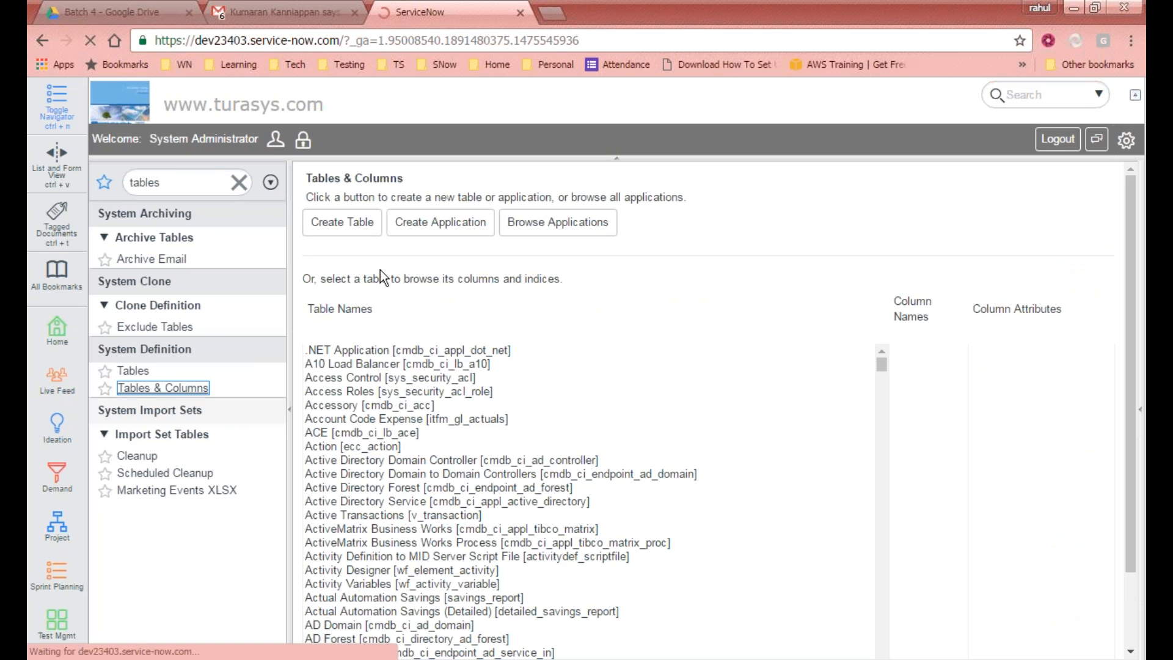
{"action": "left_click_drag", "start_coordinate": [1130, 239], "coordinate": [1105, 424]}
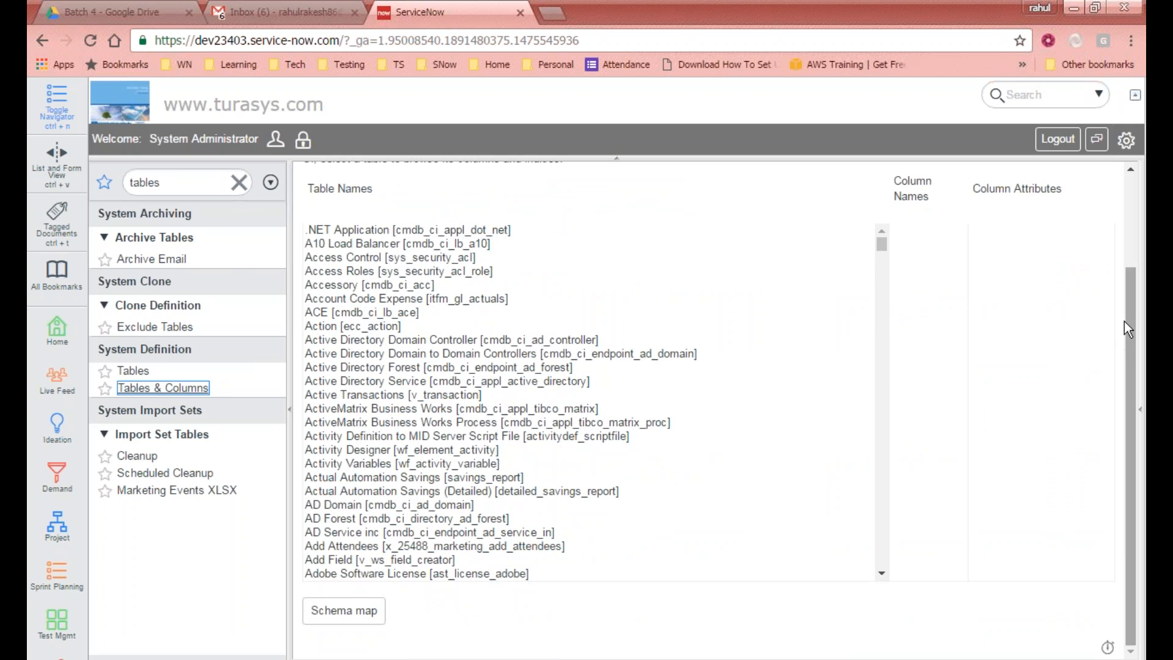
{"action": "scroll", "coordinate": [617, 426], "scroll_direction": "up", "scroll_amount": 2}
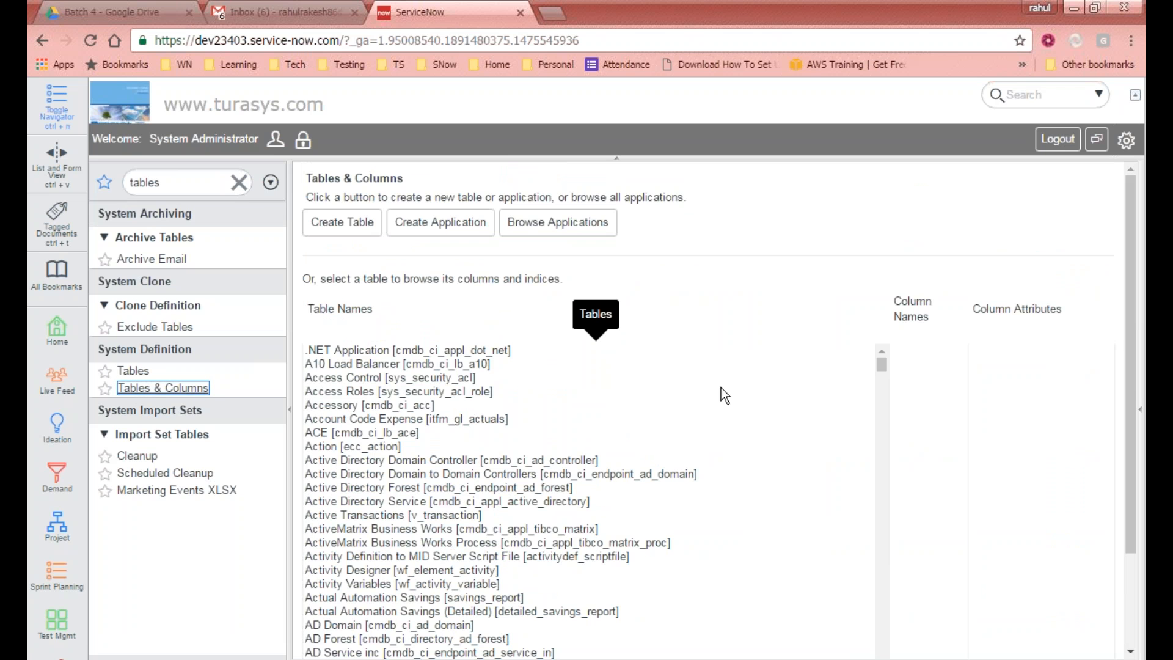
{"action": "scroll", "coordinate": [880, 366], "scroll_direction": "down", "scroll_amount": 20}
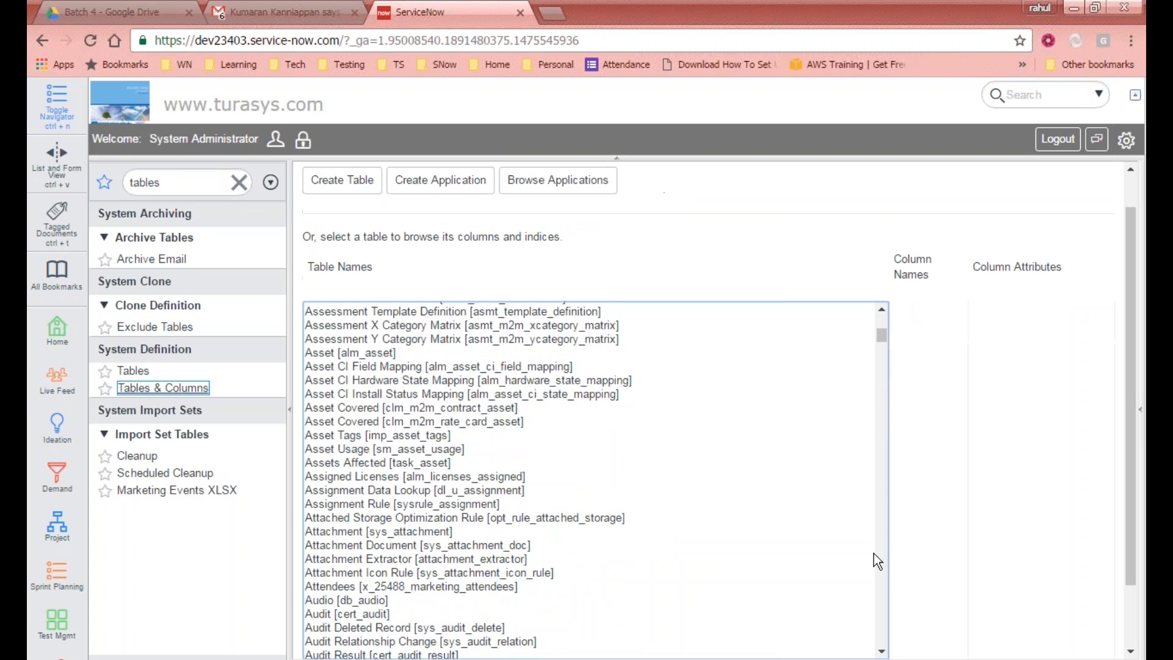
{"action": "scroll", "coordinate": [870, 428], "scroll_direction": "down", "scroll_amount": 15}
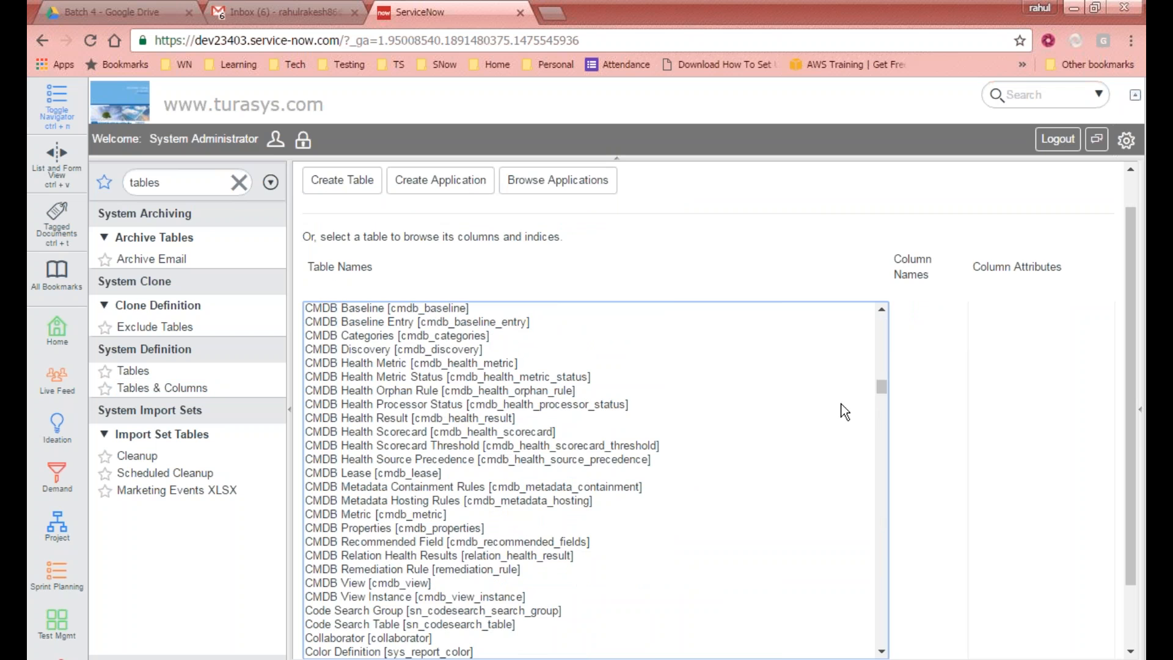
{"action": "mouse_move", "coordinate": [882, 386]}
{"action": "left_mouse_down"}
{"action": "mouse_move", "coordinate": [871, 586]}
{"action": "mouse_move", "coordinate": [874, 379]}
{"action": "left_mouse_up"}
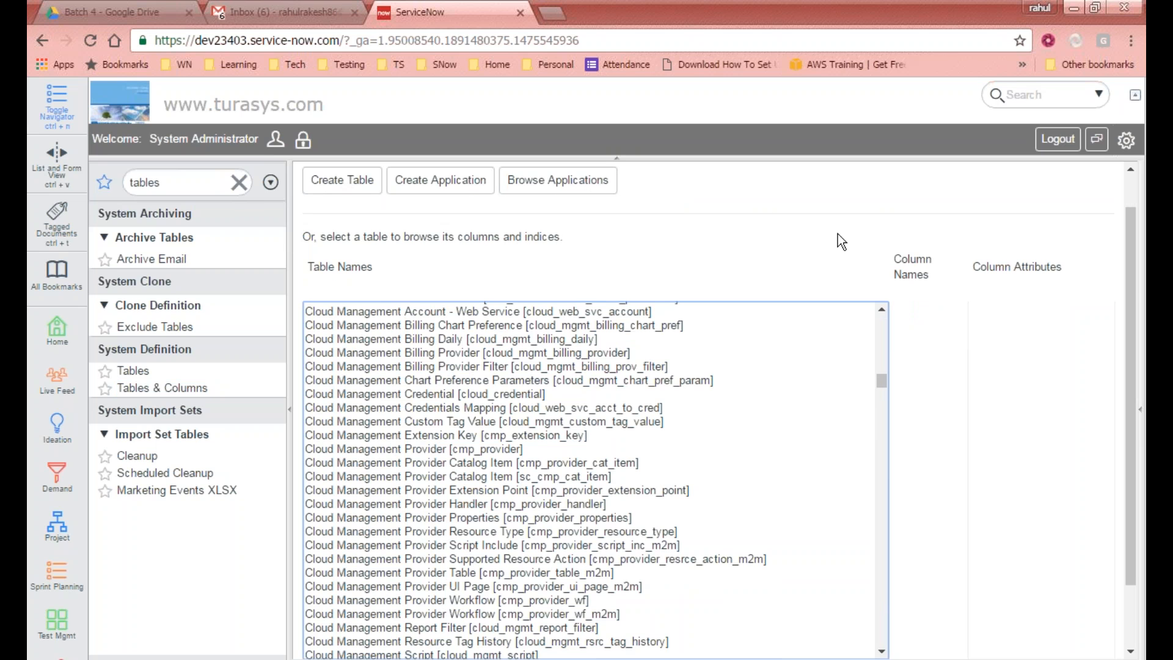
{"action": "left_click", "coordinate": [345, 322]}
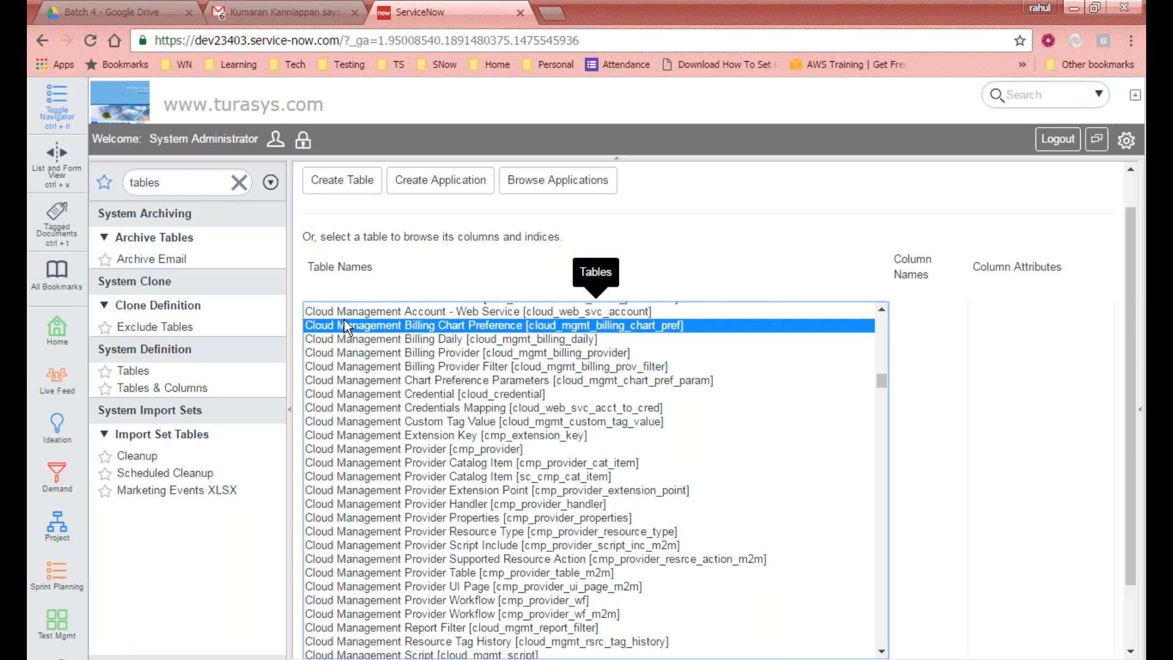
Step: Examine the selected table's column names, column attributes and the index creator section
{"action": "scroll", "coordinate": [424, 504], "scroll_direction": "down", "scroll_amount": 5}
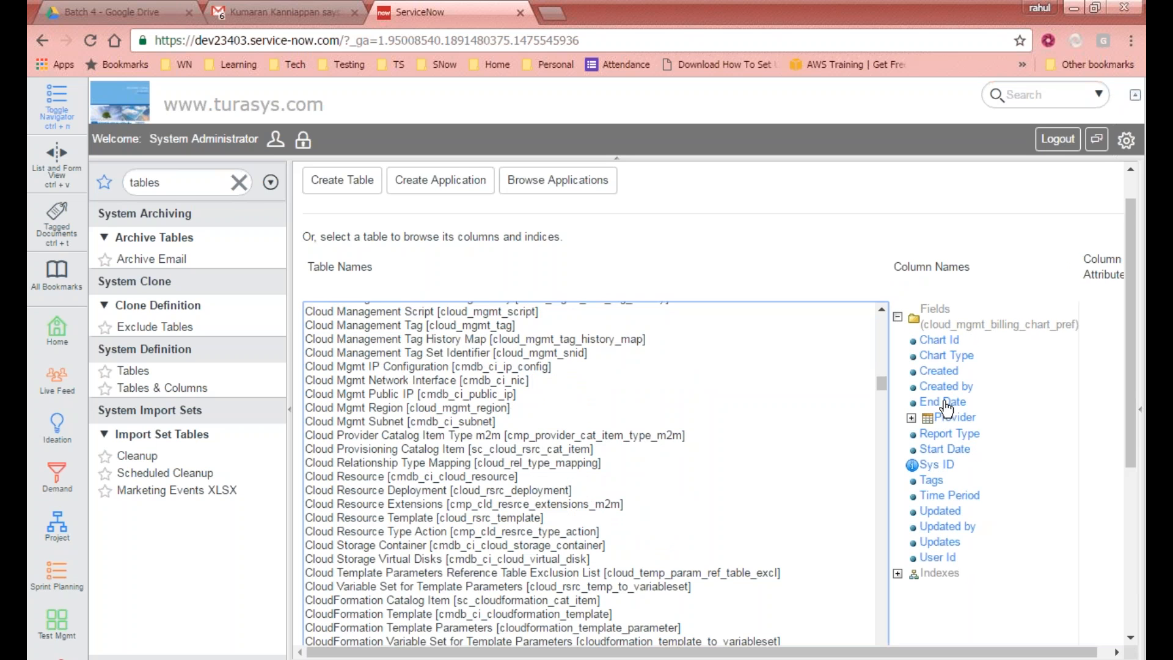
{"action": "left_click", "coordinate": [949, 385]}
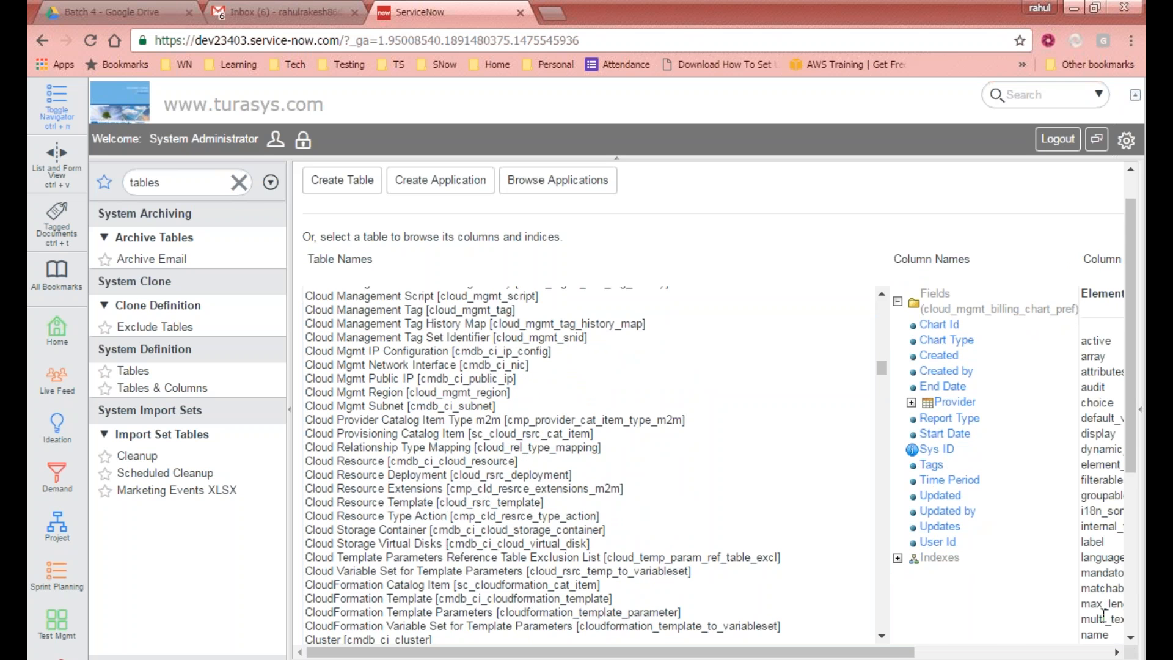
{"action": "left_click_drag", "start_coordinate": [896, 653], "coordinate": [542, 398]}
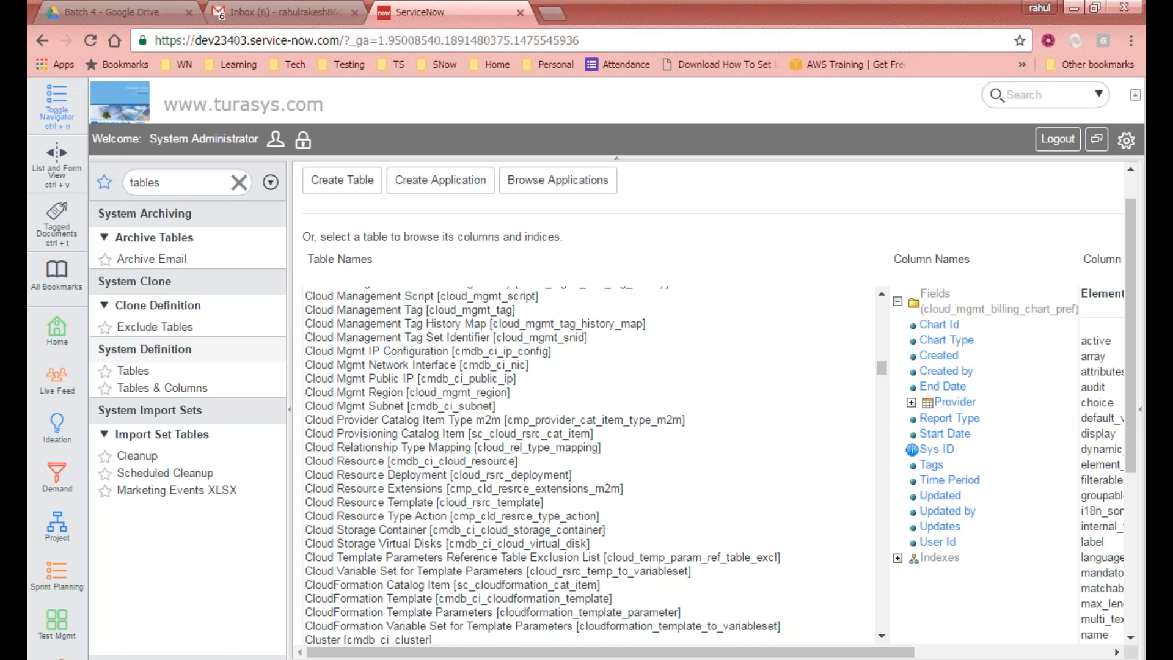
{"action": "left_click_drag", "start_coordinate": [1130, 336], "coordinate": [1118, 496]}
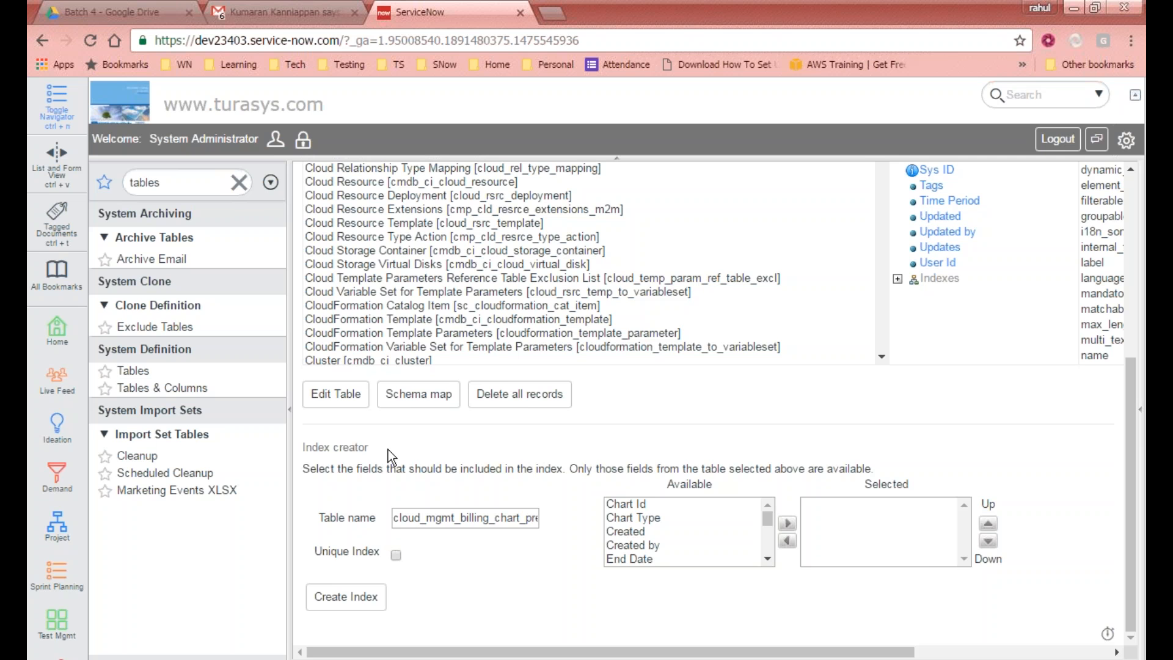
{"action": "scroll", "coordinate": [587, 562], "scroll_direction": "up", "scroll_amount": 5}
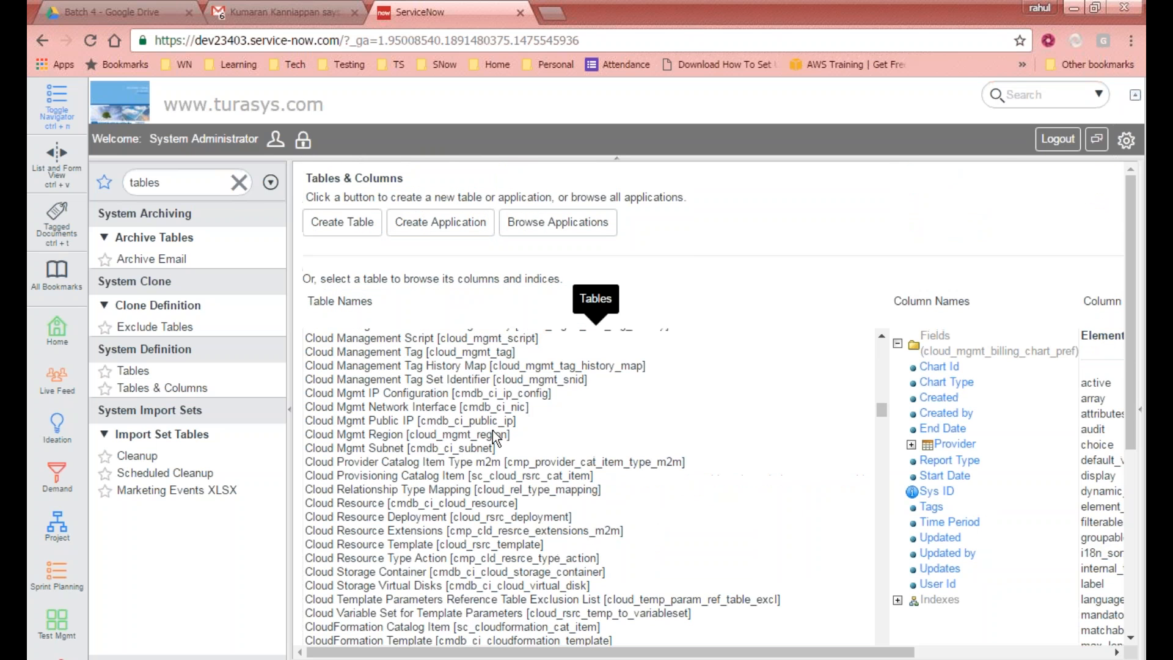
{"action": "left_click_drag", "start_coordinate": [881, 407], "coordinate": [882, 282]}
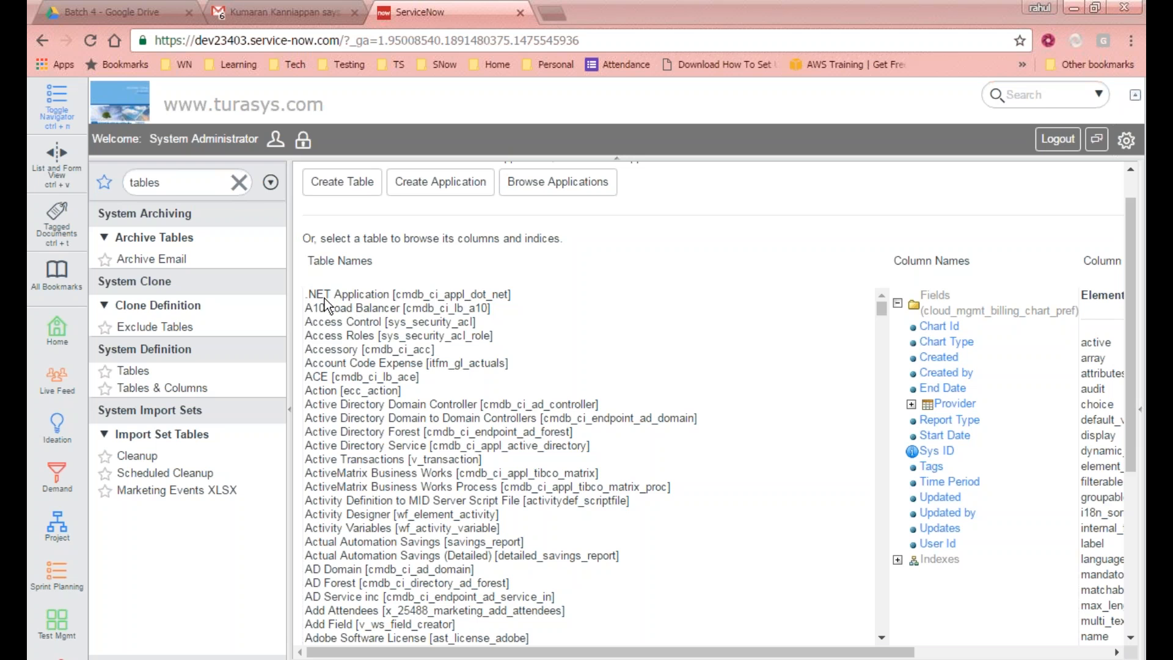
Step: Select the .NET Application, Access Control, Account Code Expense and Action tables in turn to view their columns
{"action": "left_click", "coordinate": [366, 296]}
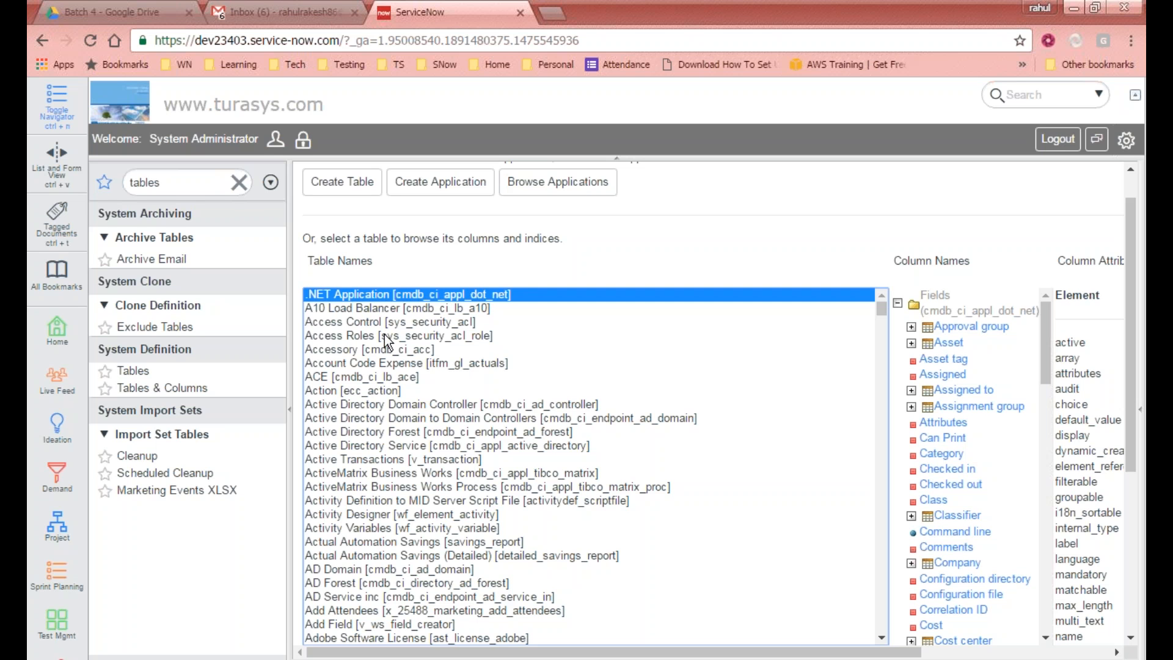
{"action": "left_click", "coordinate": [401, 322]}
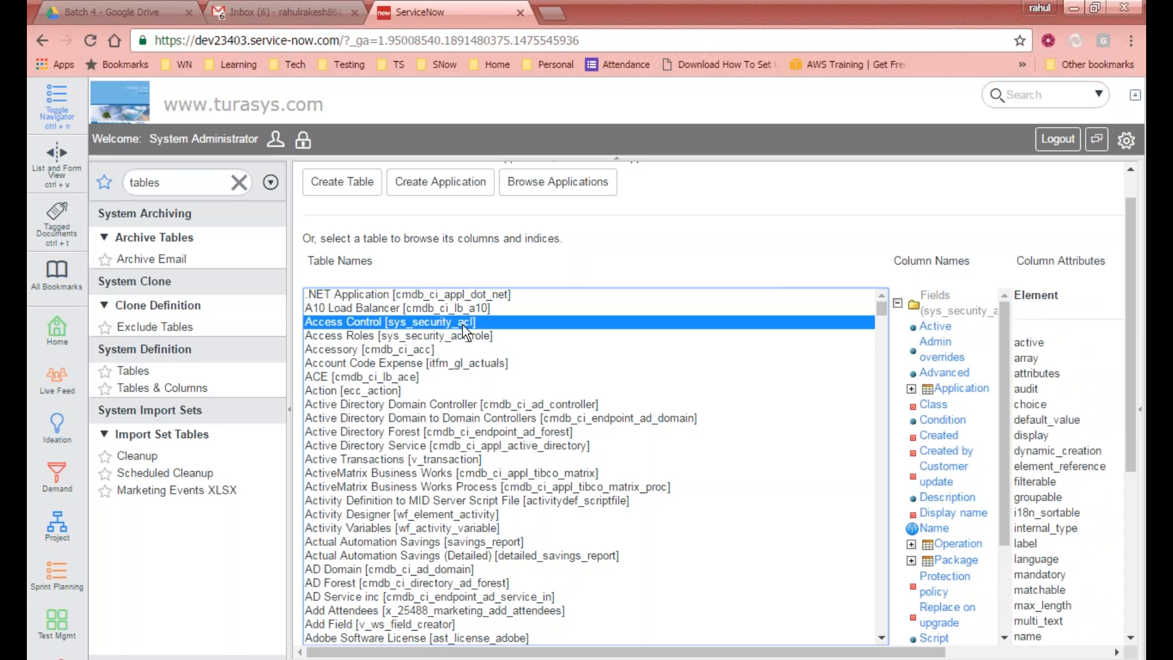
{"action": "left_click", "coordinate": [437, 367]}
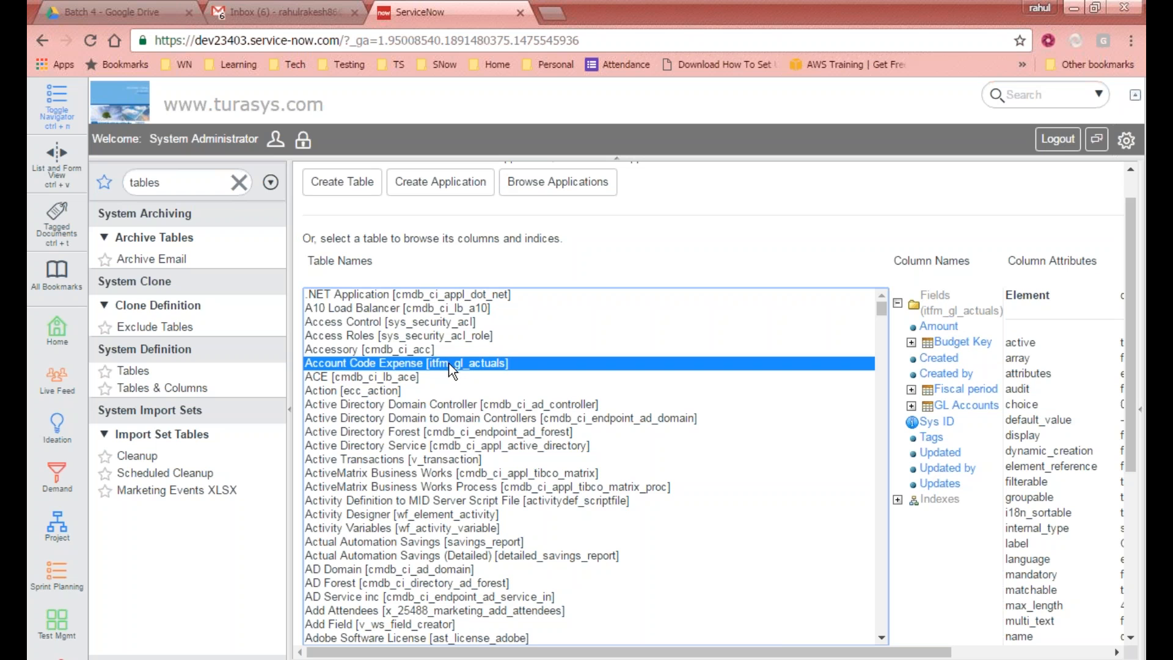
{"action": "left_click", "coordinate": [378, 390]}
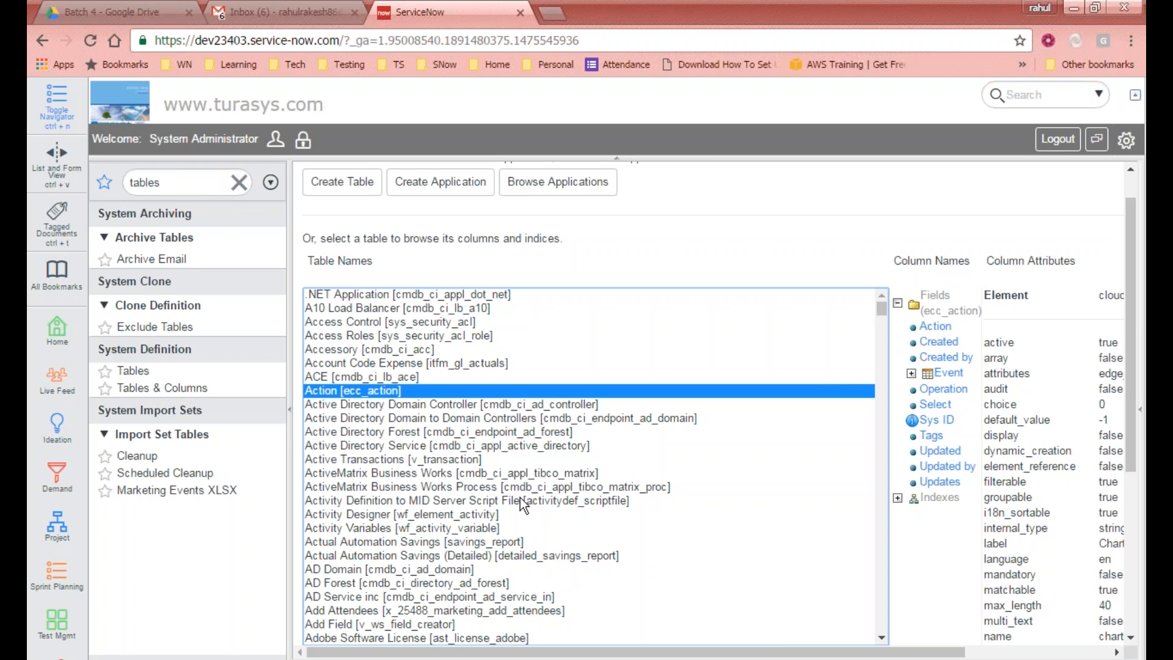
Step: Select the Activity Designer, Add Attendees and Agreement tables in turn to view their columns
{"action": "scroll", "coordinate": [520, 506], "scroll_direction": "down", "scroll_amount": 2}
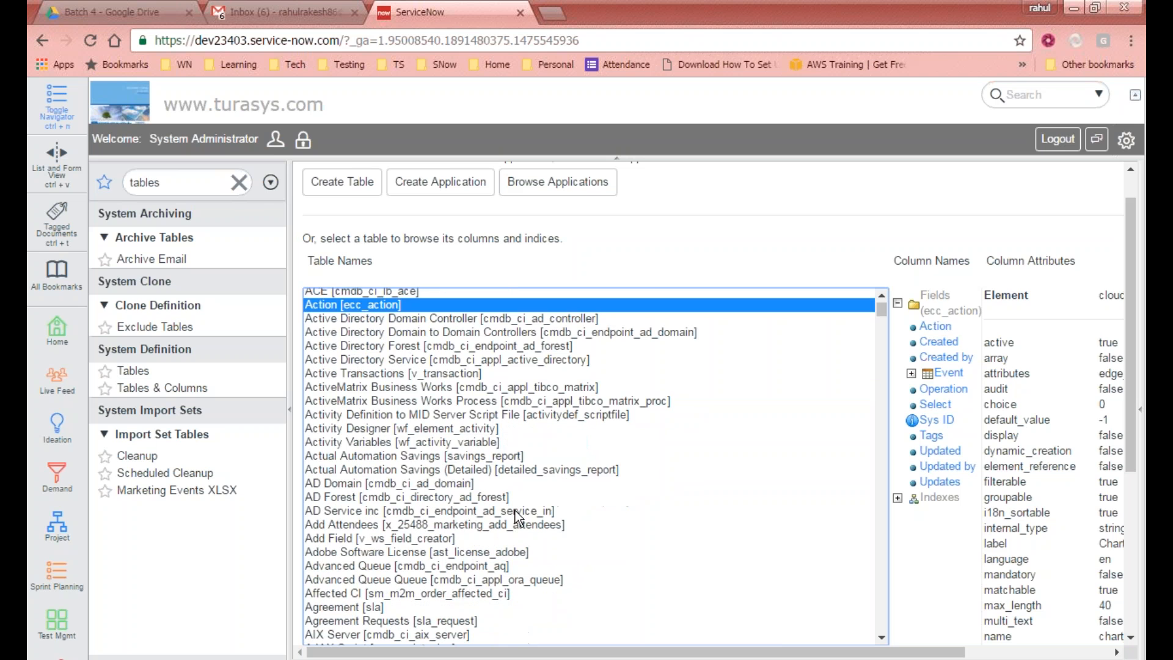
{"action": "left_click", "coordinate": [403, 429]}
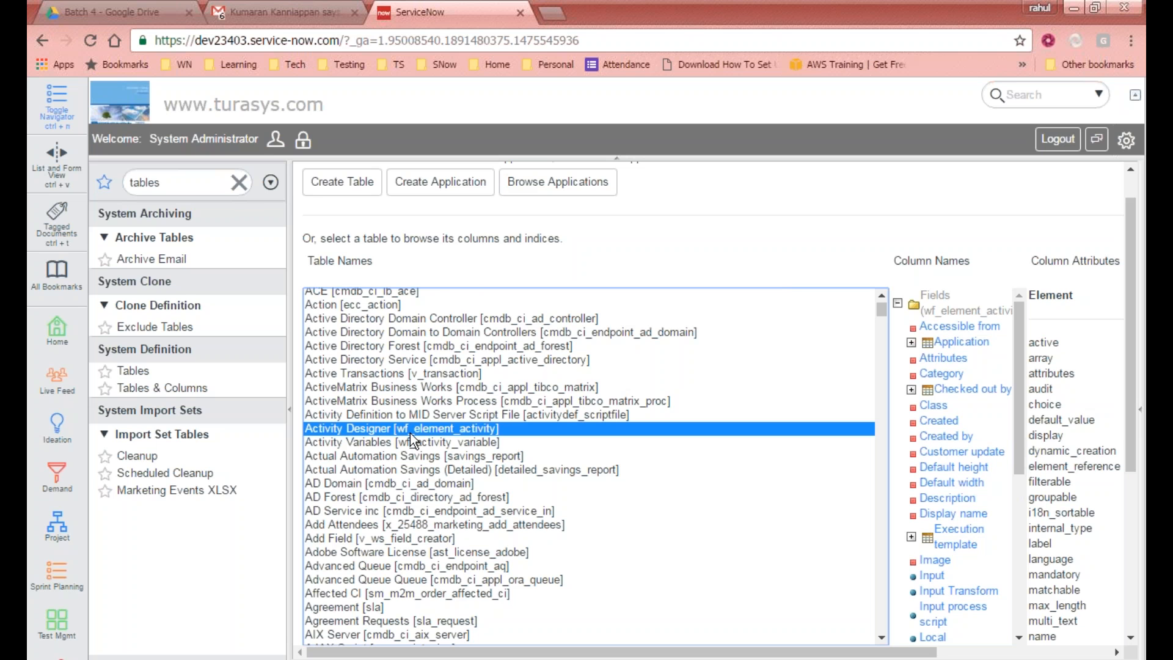
{"action": "left_click", "coordinate": [403, 525]}
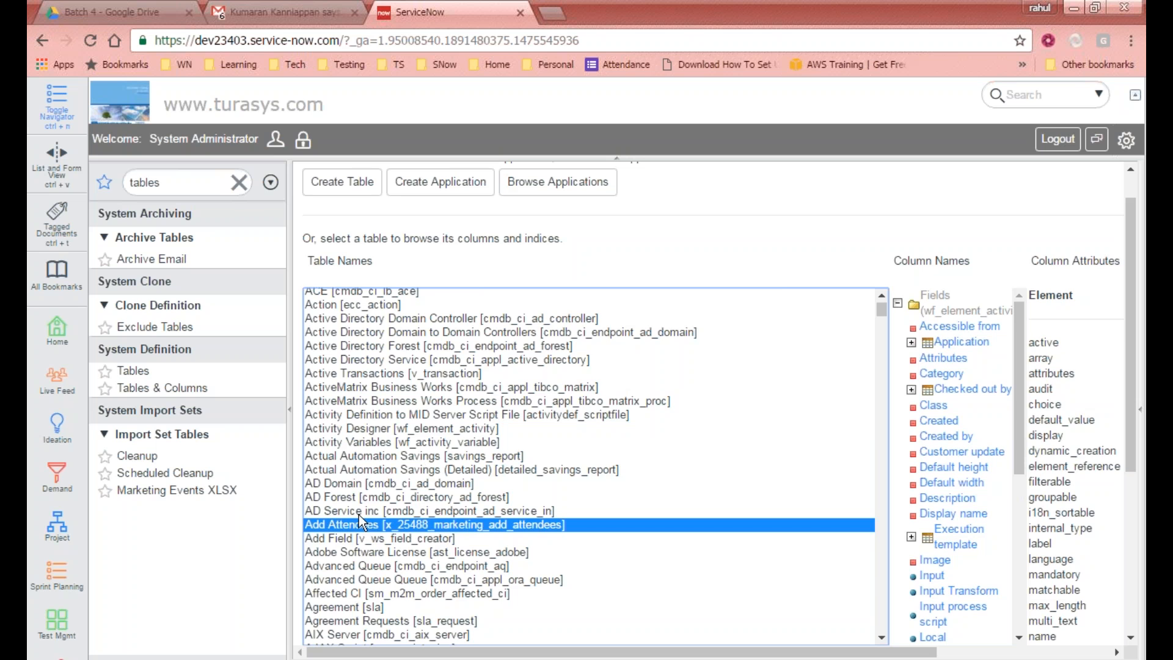
{"action": "scroll", "coordinate": [397, 536], "scroll_direction": "down", "scroll_amount": 2}
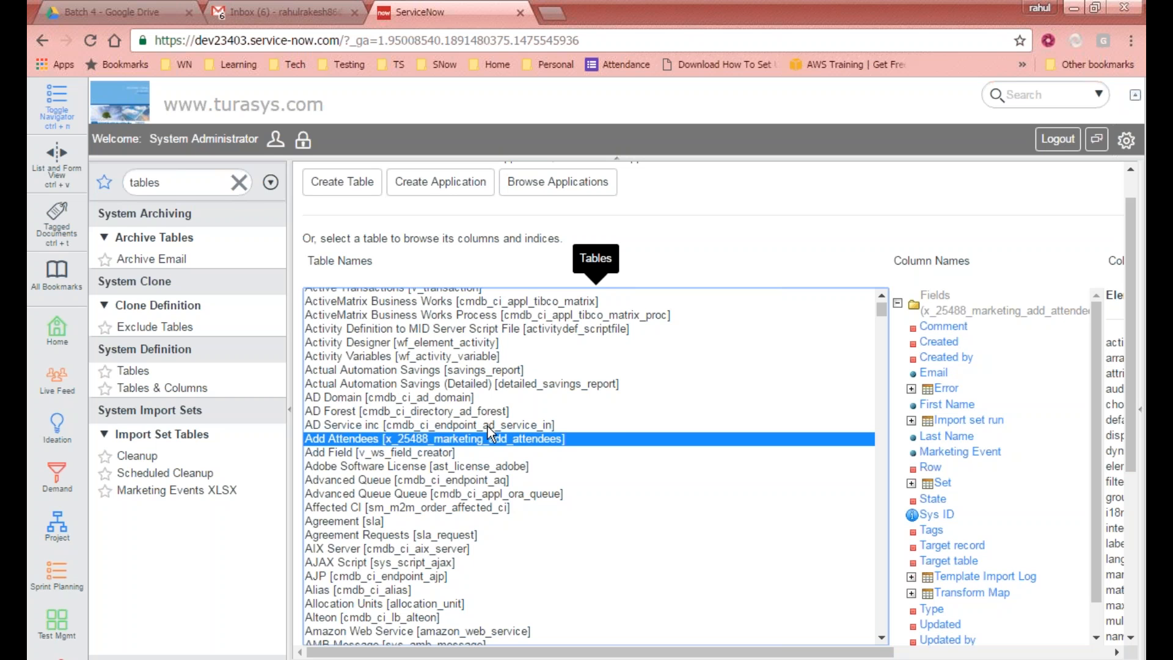
{"action": "scroll", "coordinate": [487, 430], "scroll_direction": "down", "scroll_amount": 3}
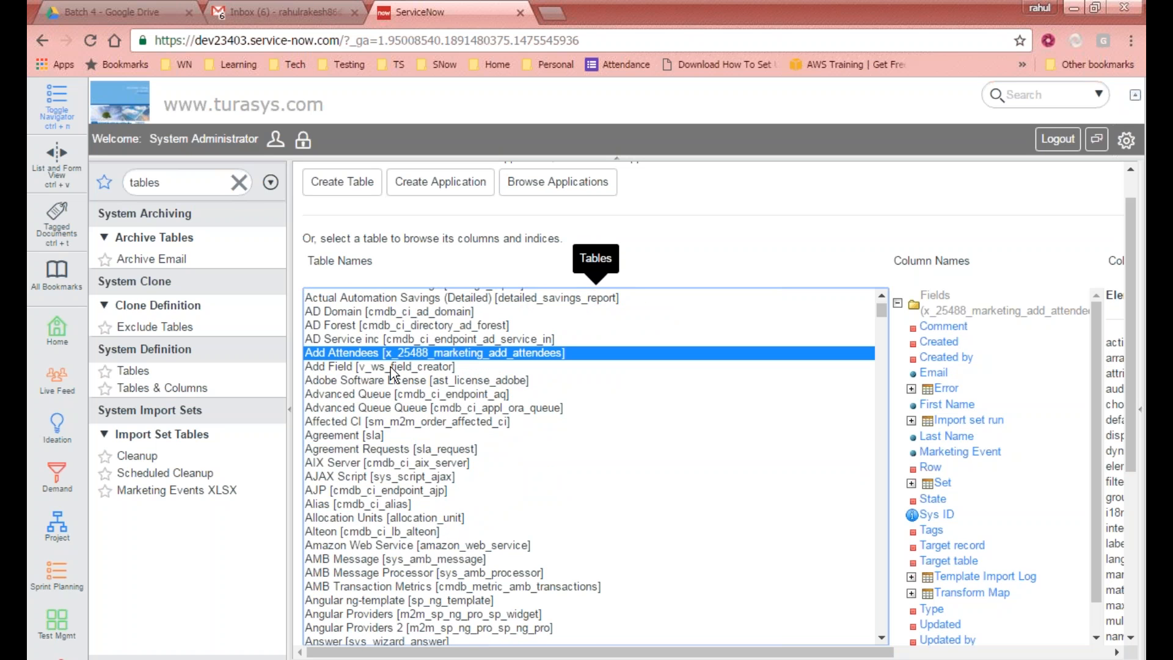
{"action": "scroll", "coordinate": [409, 405], "scroll_direction": "down", "scroll_amount": 3}
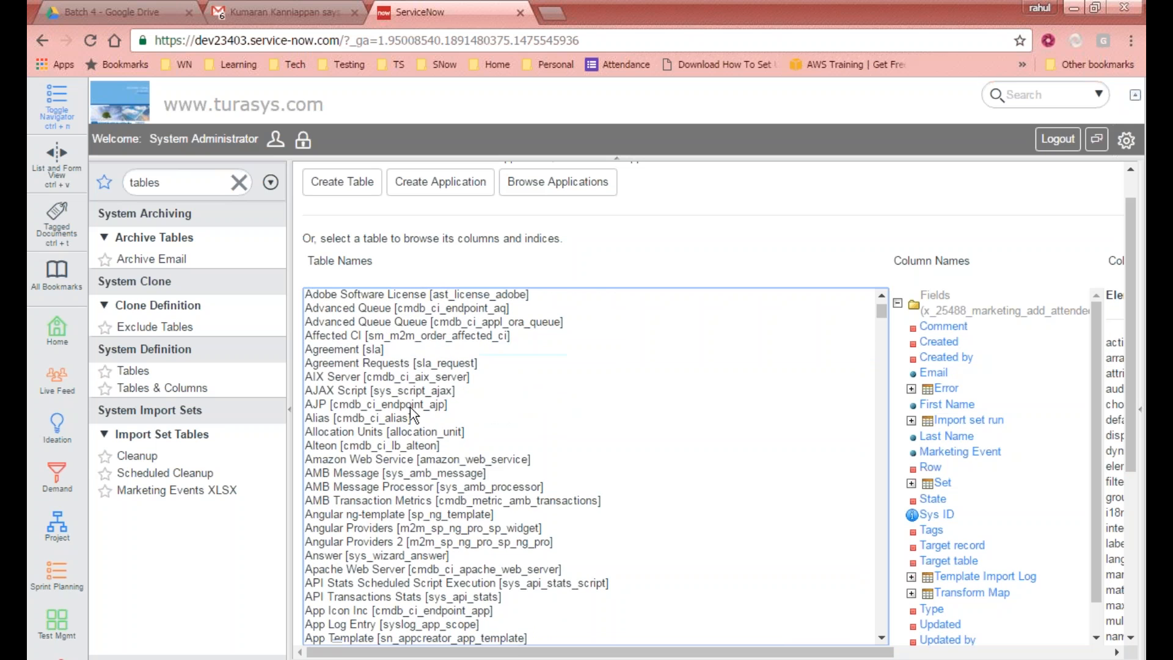
{"action": "left_click", "coordinate": [342, 354]}
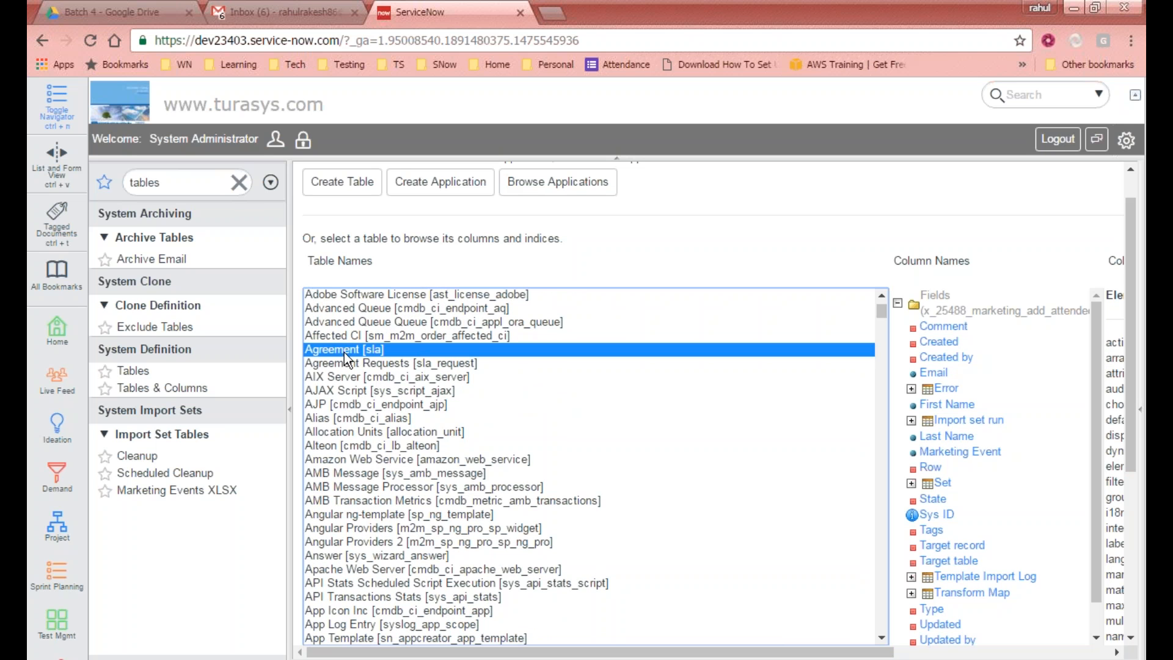
Step: Select the Agreement Requests and Assessment NPS Definition tables in turn to view their columns
{"action": "scroll", "coordinate": [358, 333], "scroll_direction": "down", "scroll_amount": 1}
{"action": "scroll", "coordinate": [391, 367], "scroll_direction": "up", "scroll_amount": 2}
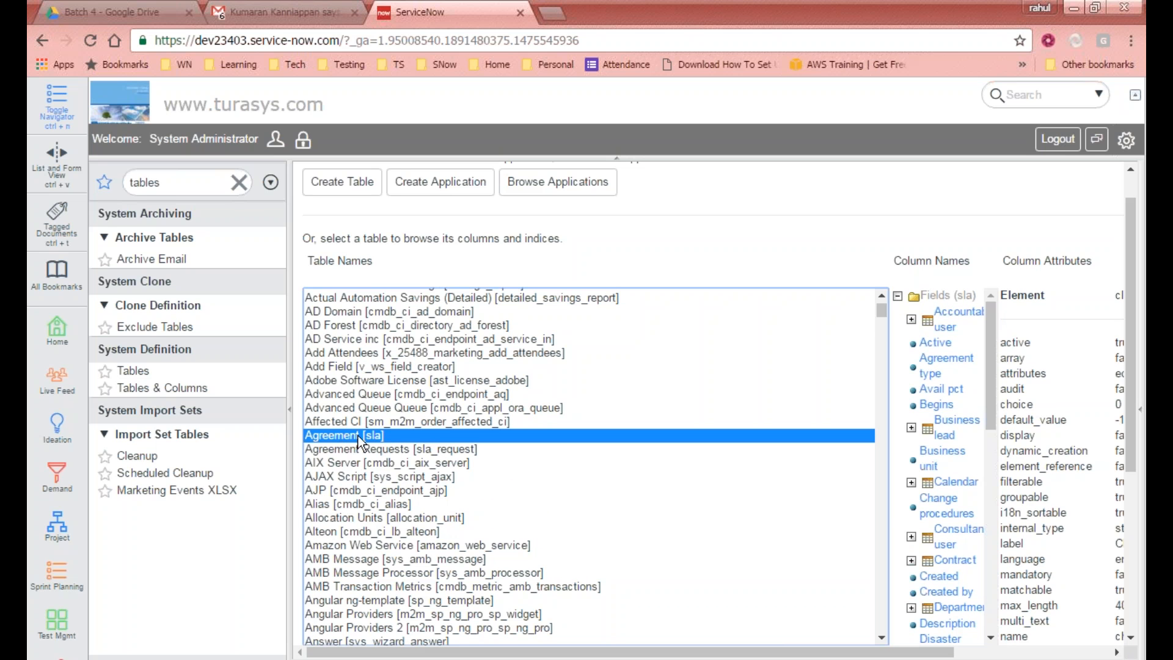
{"action": "left_click", "coordinate": [426, 452]}
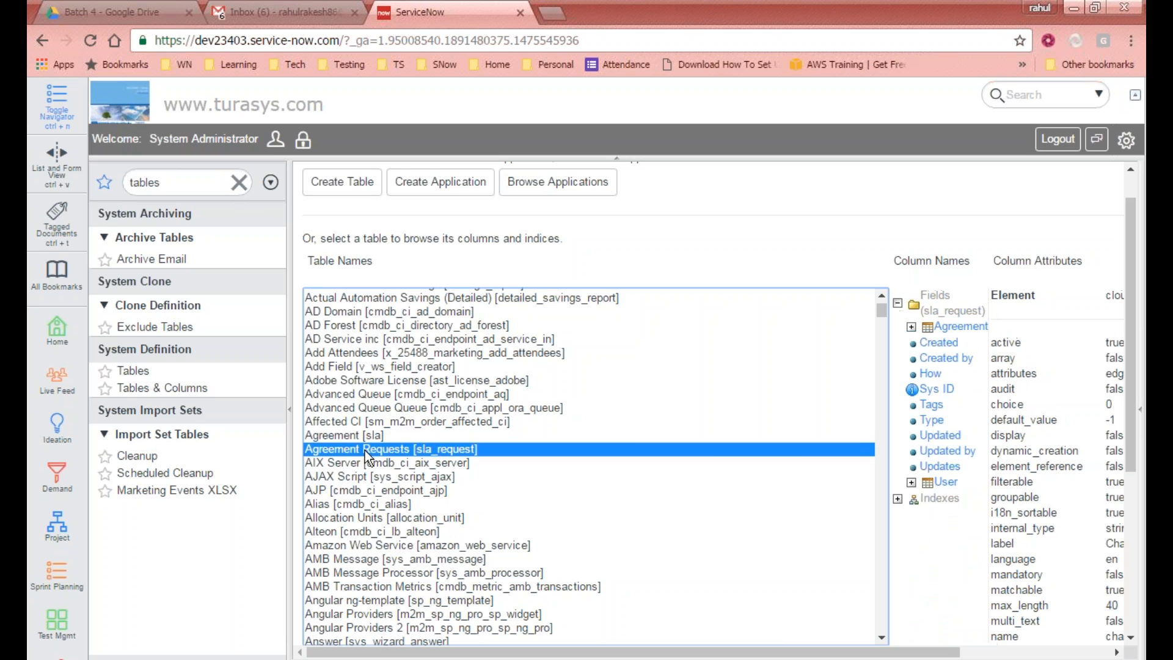
{"action": "scroll", "coordinate": [461, 435], "scroll_direction": "down", "scroll_amount": 12}
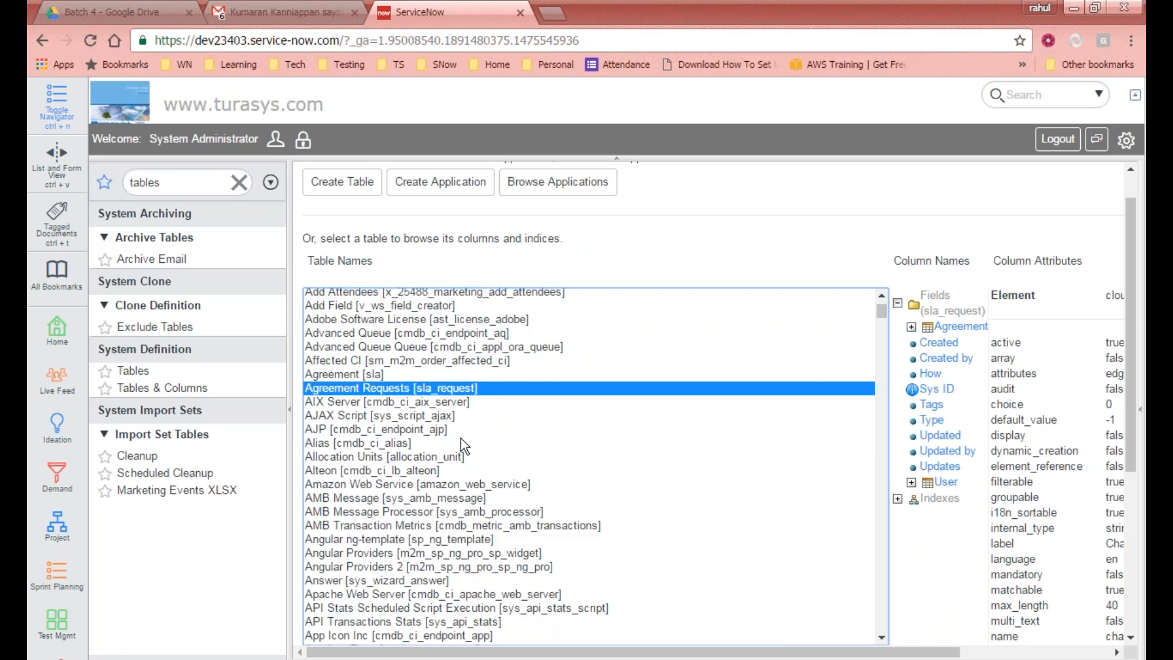
{"action": "scroll", "coordinate": [437, 515], "scroll_direction": "down", "scroll_amount": 10}
{"action": "scroll", "coordinate": [437, 514], "scroll_direction": "down", "scroll_amount": 2}
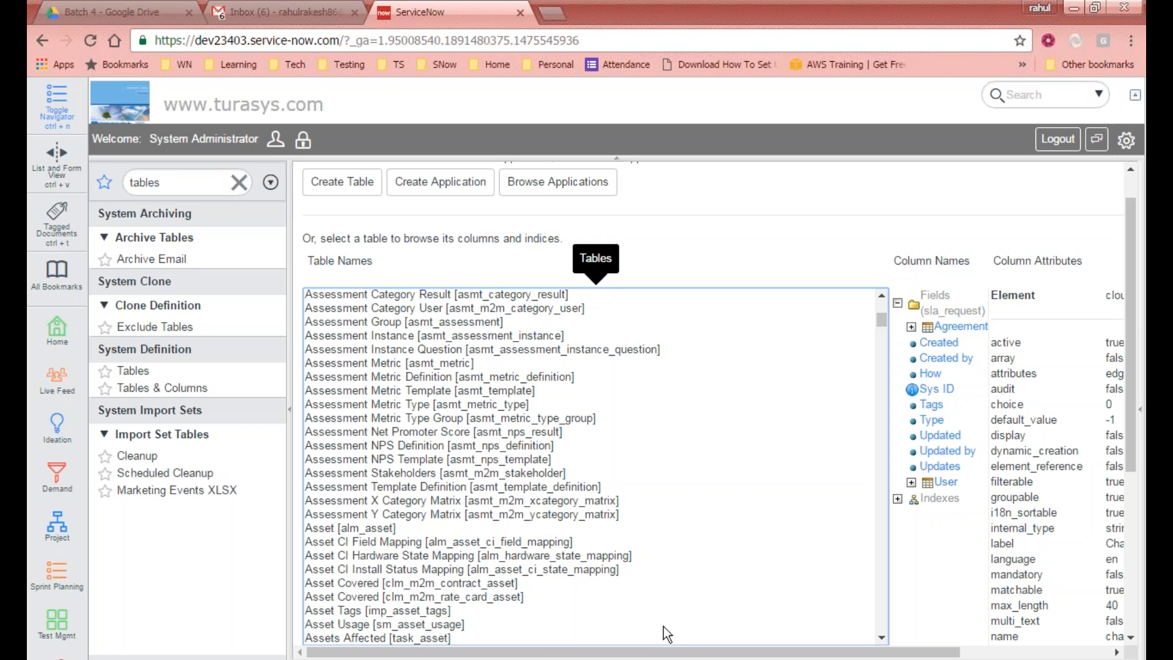
{"action": "scroll", "coordinate": [581, 491], "scroll_direction": "down", "scroll_amount": 2}
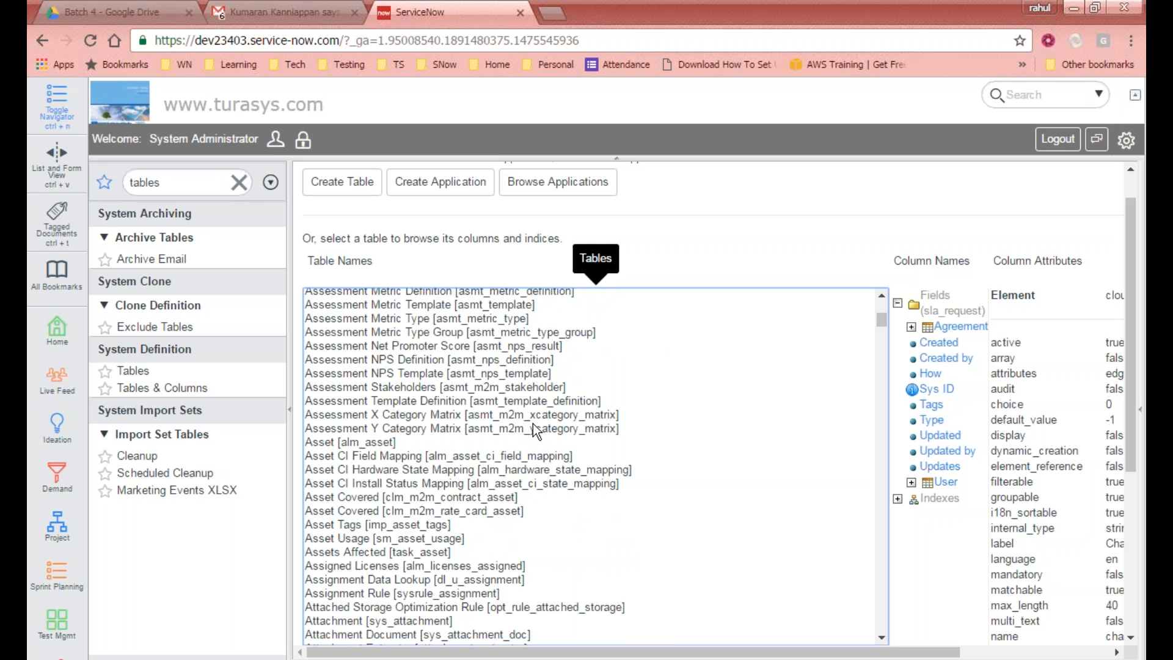
{"action": "left_click", "coordinate": [512, 360]}
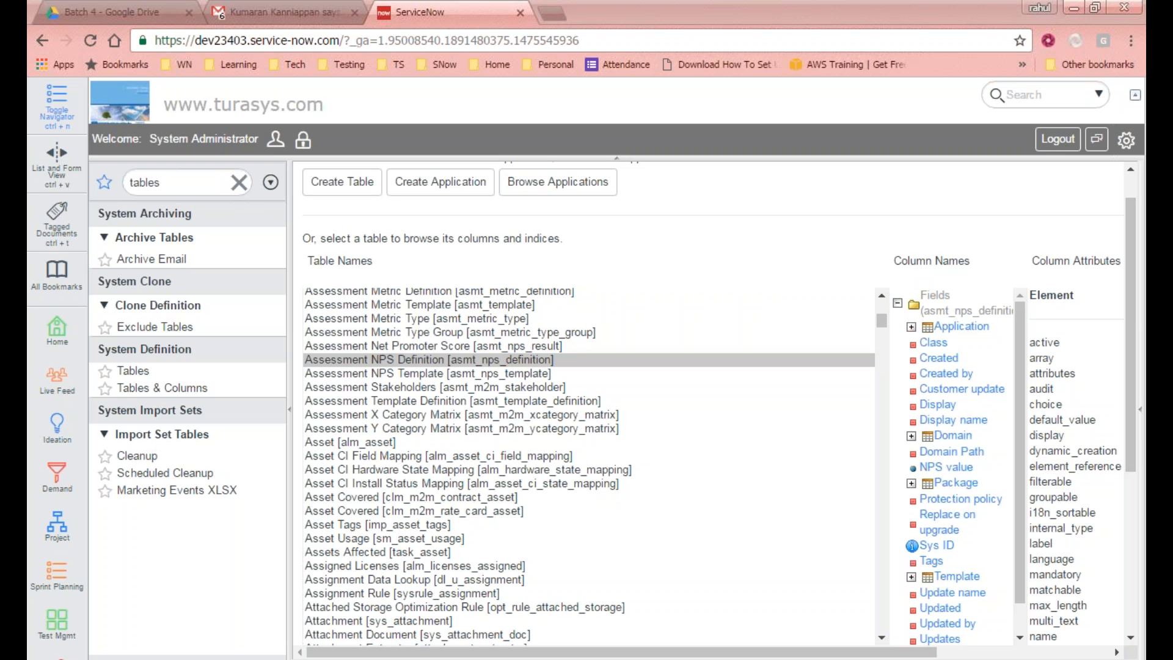
Step: Open the ServiceNow wiki Tables and Classes documentation page in a new tab and read its list of extended tables
{"action": "key", "text": "ctrl+t"}
{"action": "type", "text": "http://wiki.servicenow.com/index.php?title=Tables_and_Classes#gsc.tab=0"}
{"action": "key", "text": "Return"}
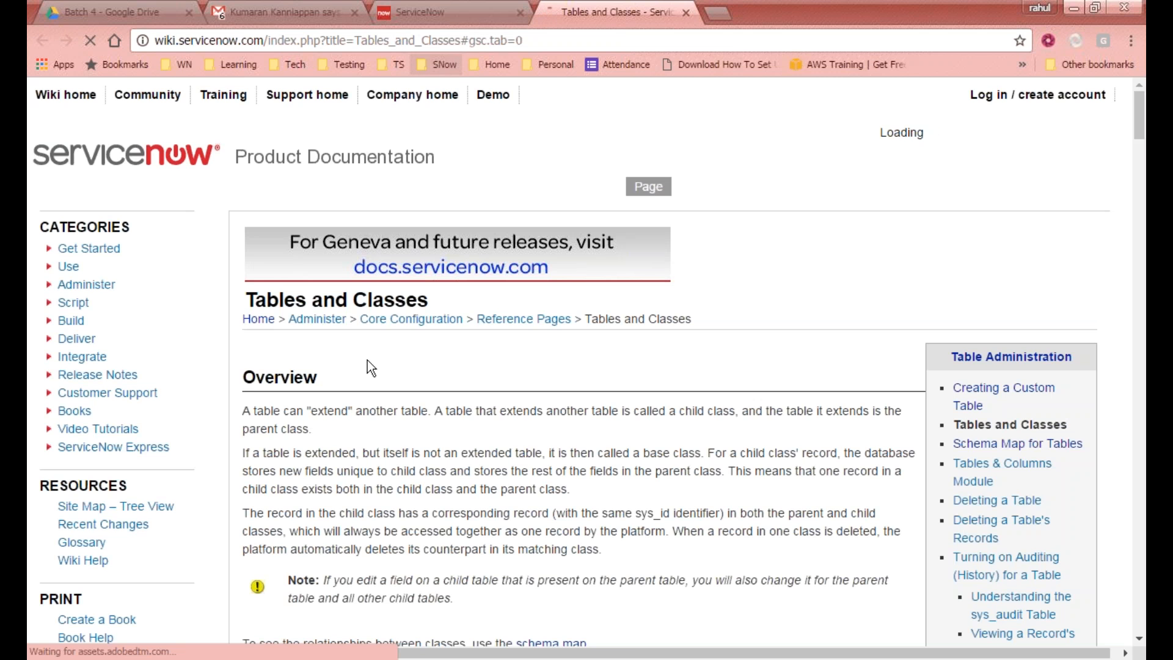
{"action": "scroll", "coordinate": [711, 430], "scroll_direction": "down", "scroll_amount": 9}
{"action": "scroll", "coordinate": [579, 366], "scroll_direction": "down", "scroll_amount": 9}
{"action": "scroll", "coordinate": [579, 366], "scroll_direction": "up", "scroll_amount": 12}
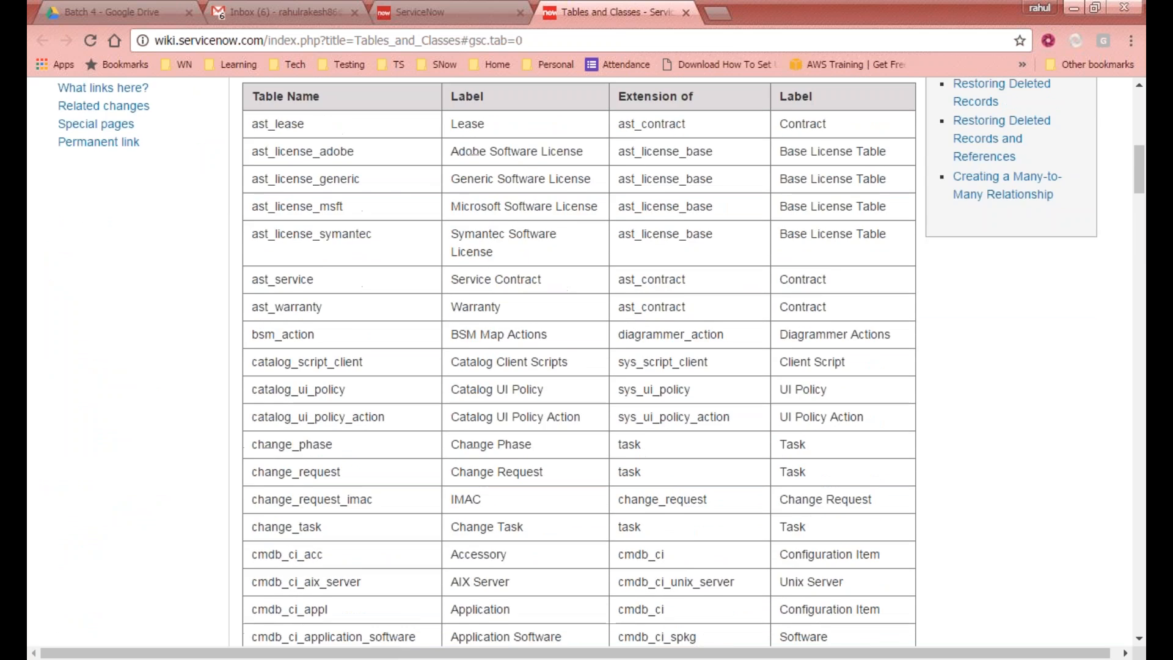
{"action": "scroll", "coordinate": [579, 367], "scroll_direction": "down", "scroll_amount": 9}
{"action": "scroll", "coordinate": [579, 367], "scroll_direction": "down", "scroll_amount": 20}
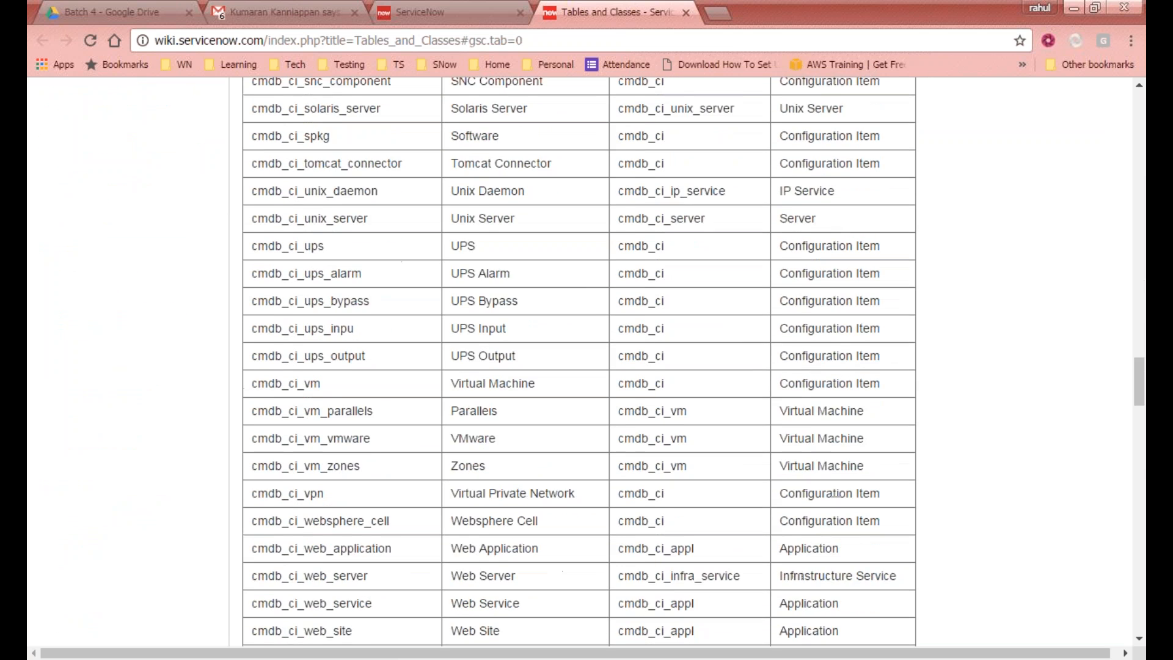
{"action": "scroll", "coordinate": [579, 367], "scroll_direction": "down", "scroll_amount": 20}
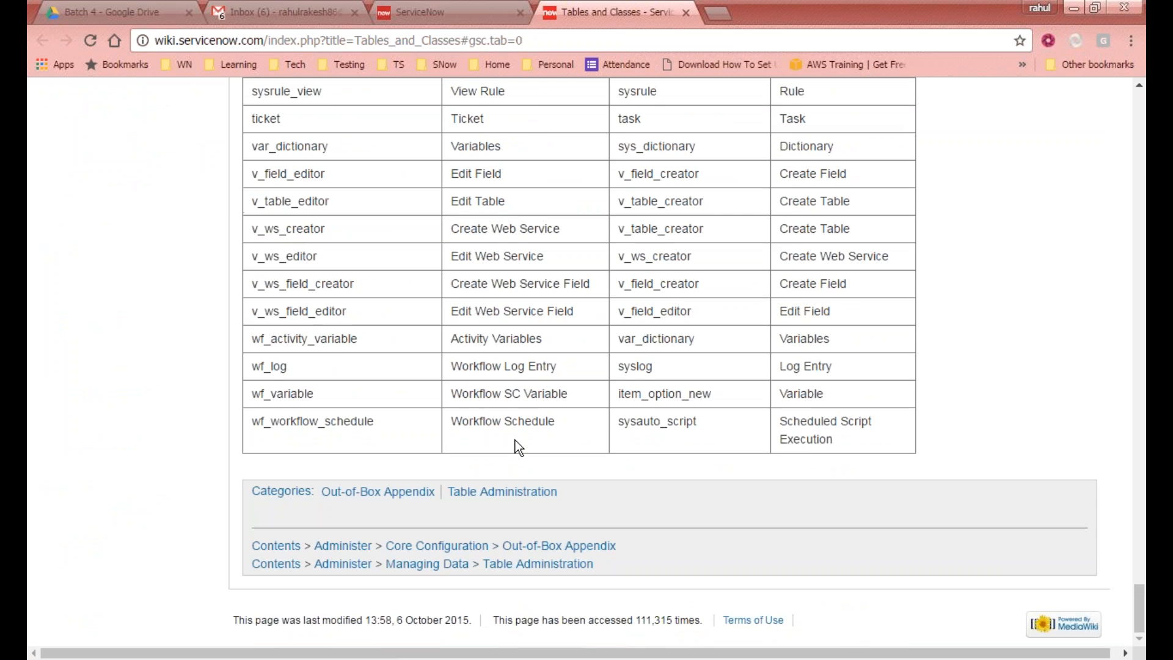
{"action": "key", "text": "Home"}
{"action": "scroll", "coordinate": [515, 434], "scroll_direction": "down", "scroll_amount": 7}
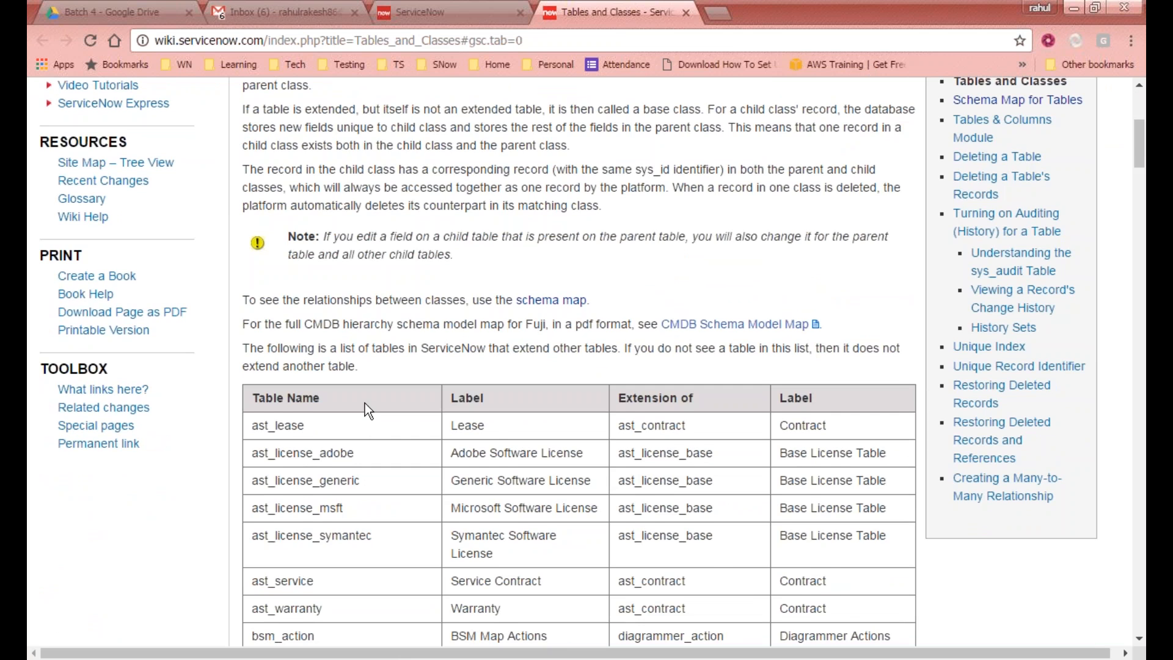
{"action": "scroll", "coordinate": [365, 403], "scroll_direction": "down", "scroll_amount": 20}
{"action": "scroll", "coordinate": [374, 391], "scroll_direction": "down", "scroll_amount": 20}
{"action": "key", "text": "Home"}
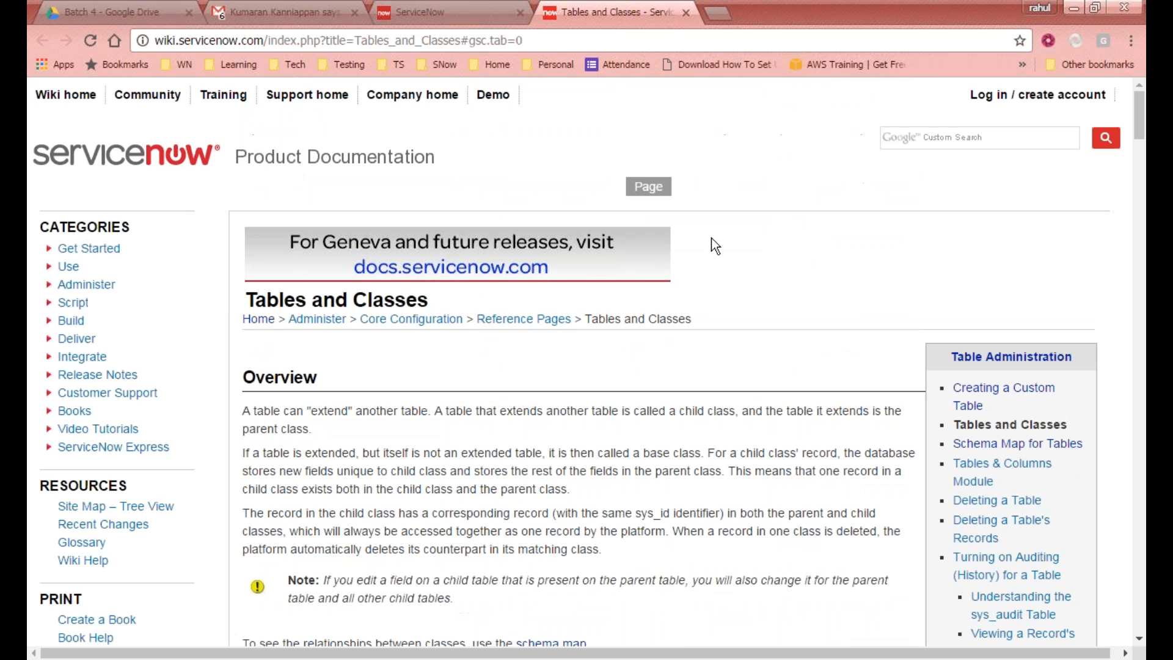
{"action": "left_click", "coordinate": [1024, 145]}
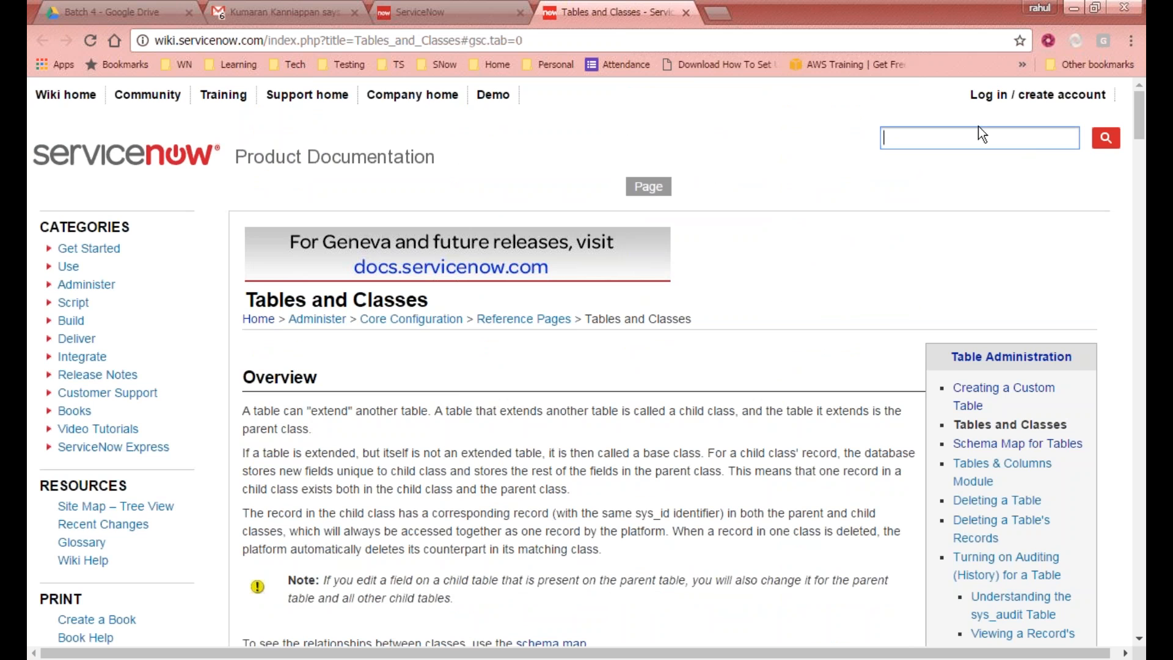
{"action": "type", "text": "t"}
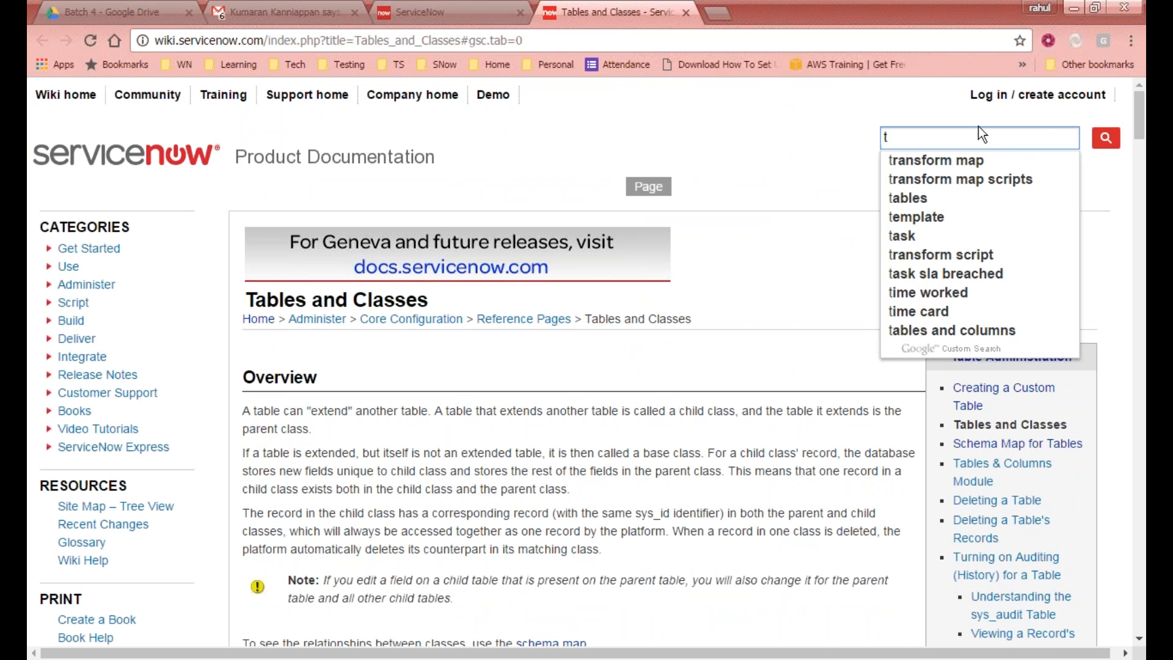
{"action": "scroll", "coordinate": [1050, 504], "scroll_direction": "down", "scroll_amount": 3}
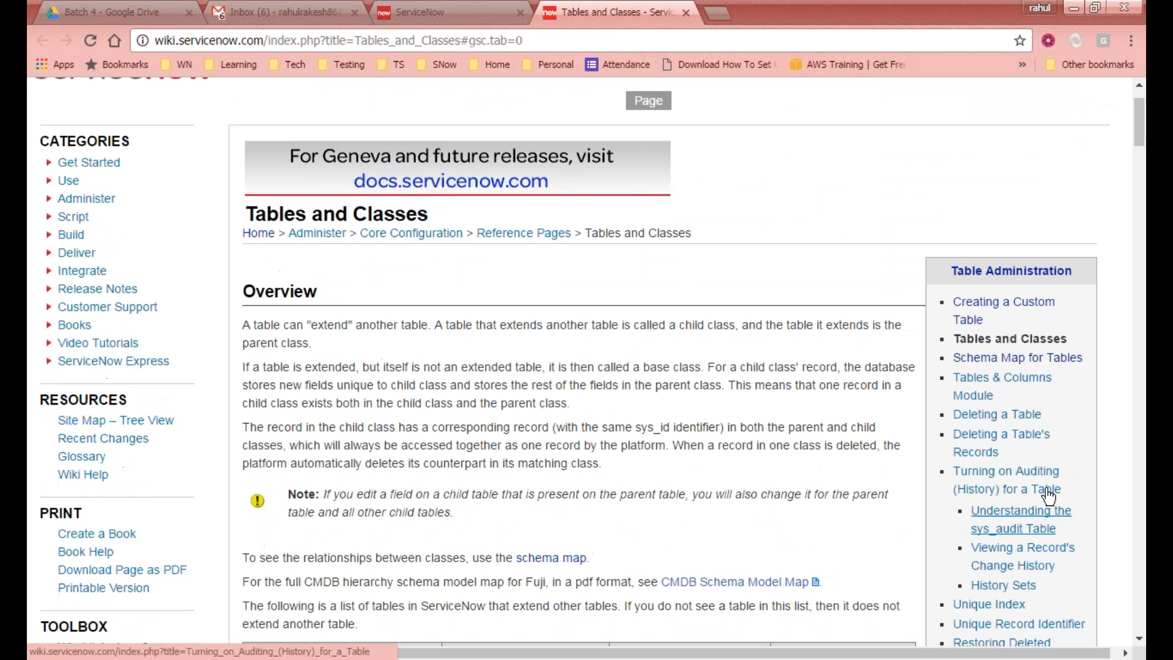
{"action": "scroll", "coordinate": [1048, 496], "scroll_direction": "down", "scroll_amount": 4}
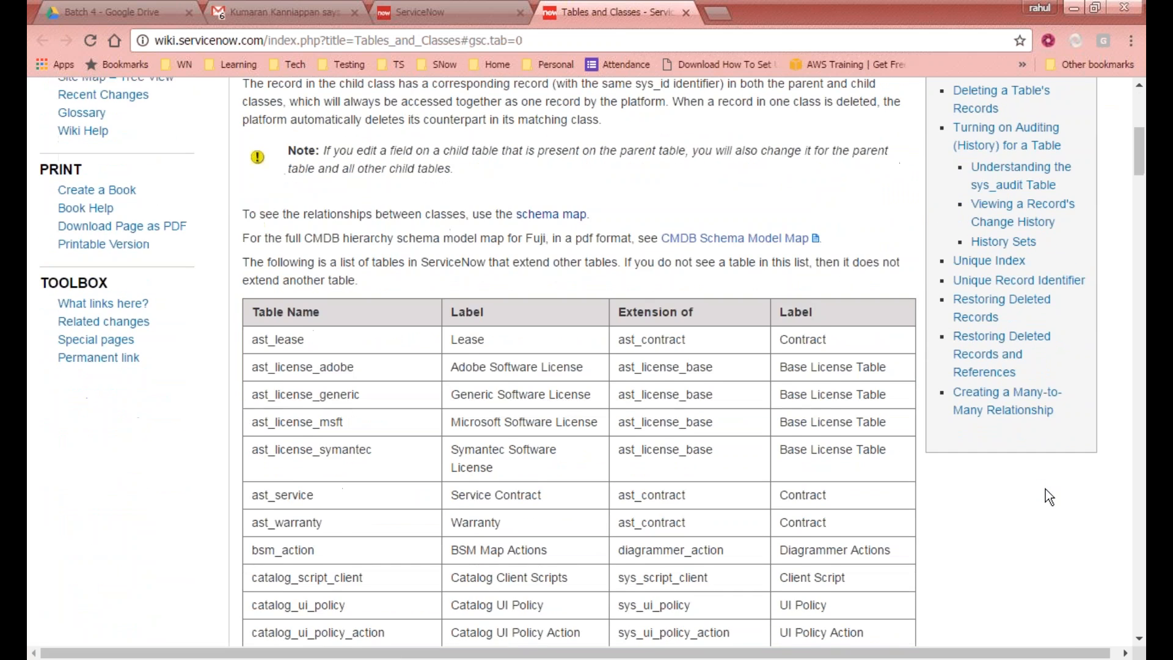
{"action": "scroll", "coordinate": [1048, 496], "scroll_direction": "down", "scroll_amount": 3}
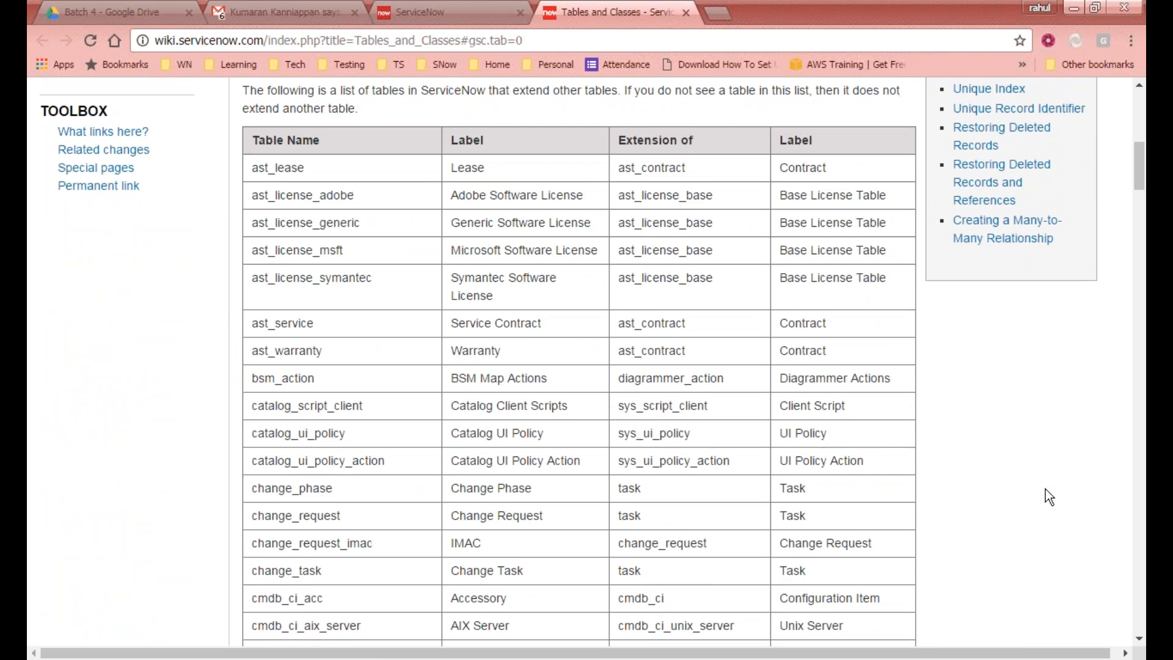
{"action": "type", "text": "t"}
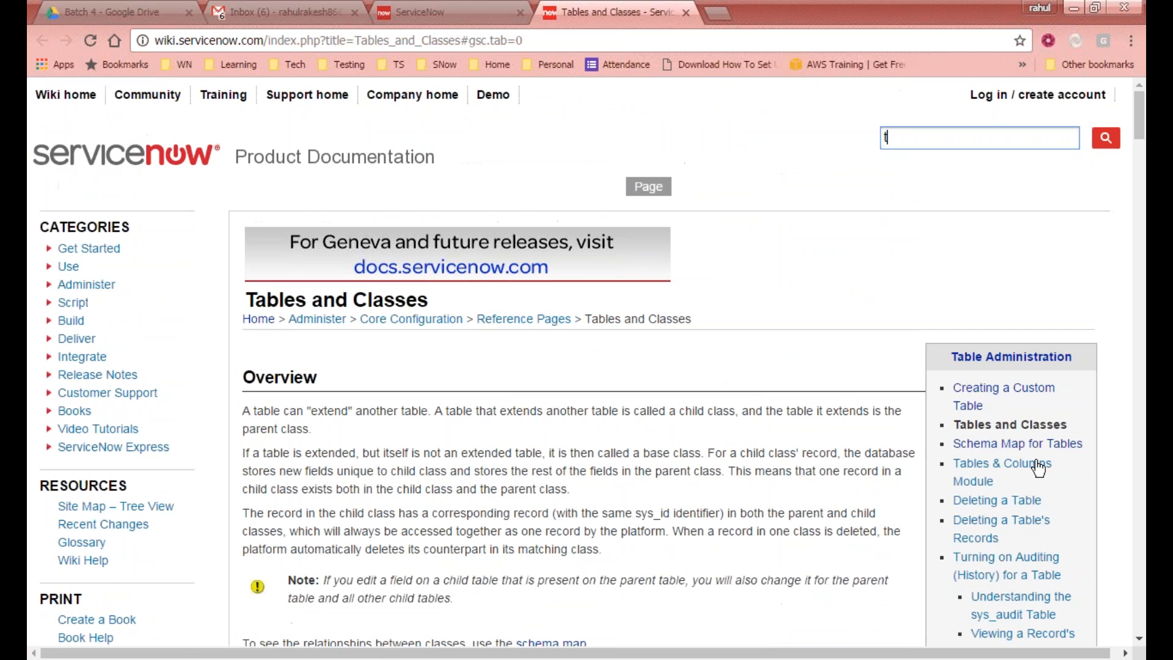
Step: Close the documentation tab and select the Assessment Template Definition table to view its columns
{"action": "middle_click", "coordinate": [656, 10]}
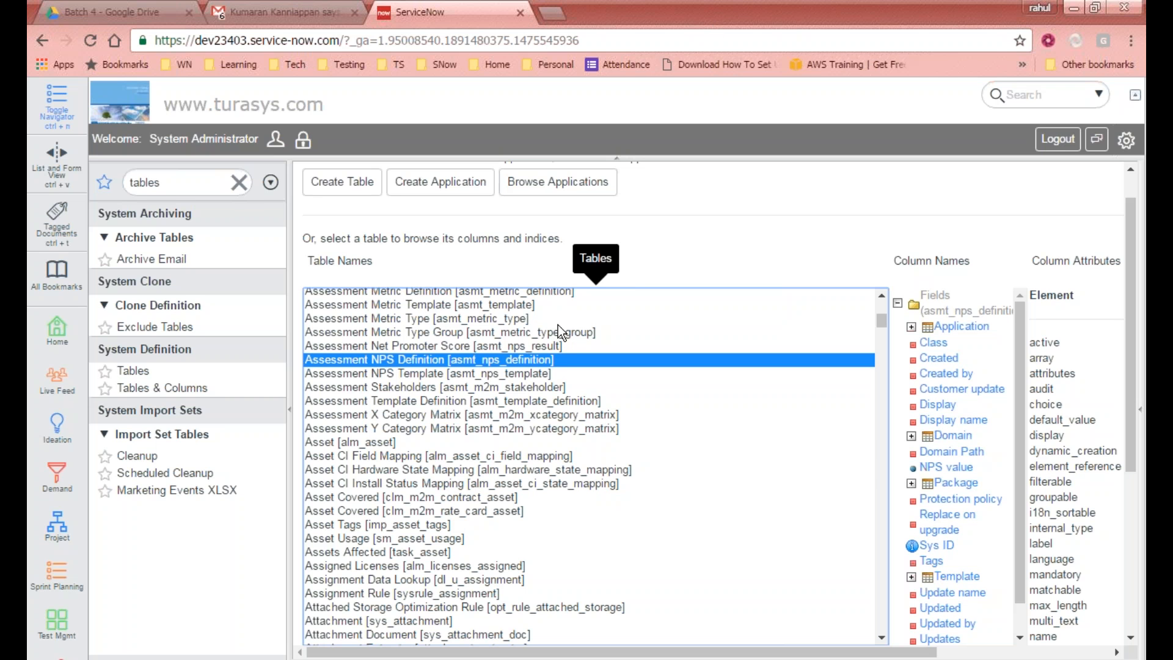
{"action": "key", "text": "Down"}
{"action": "key", "text": "Down"}
{"action": "key", "text": "Down"}
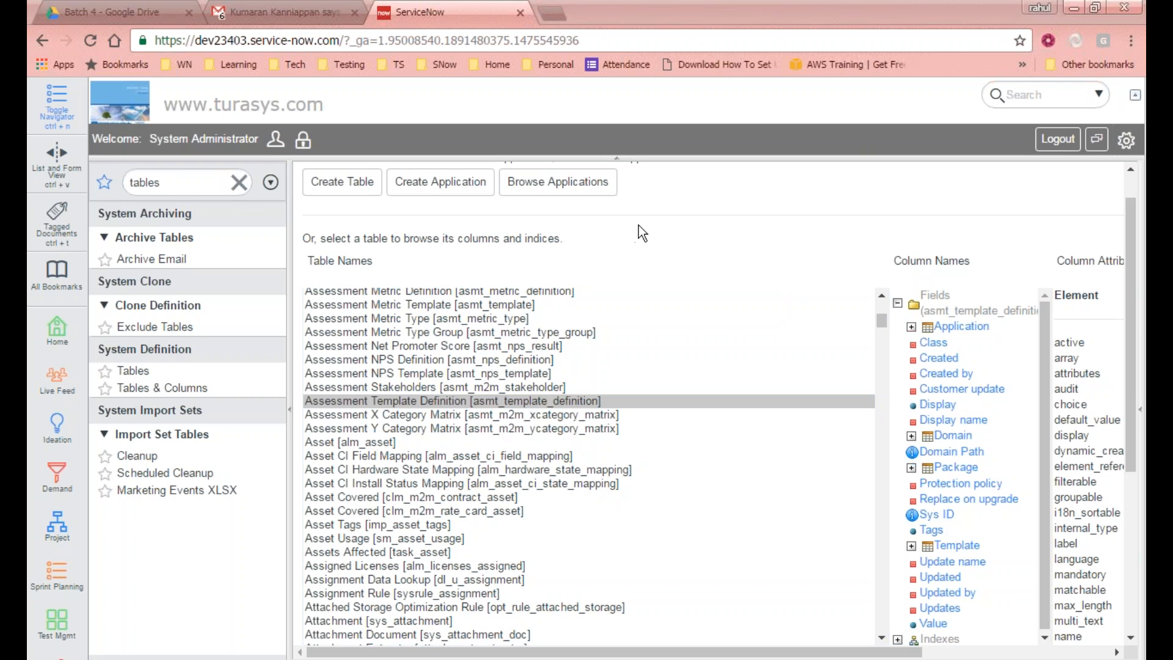
{"action": "left_click", "coordinate": [604, 400]}
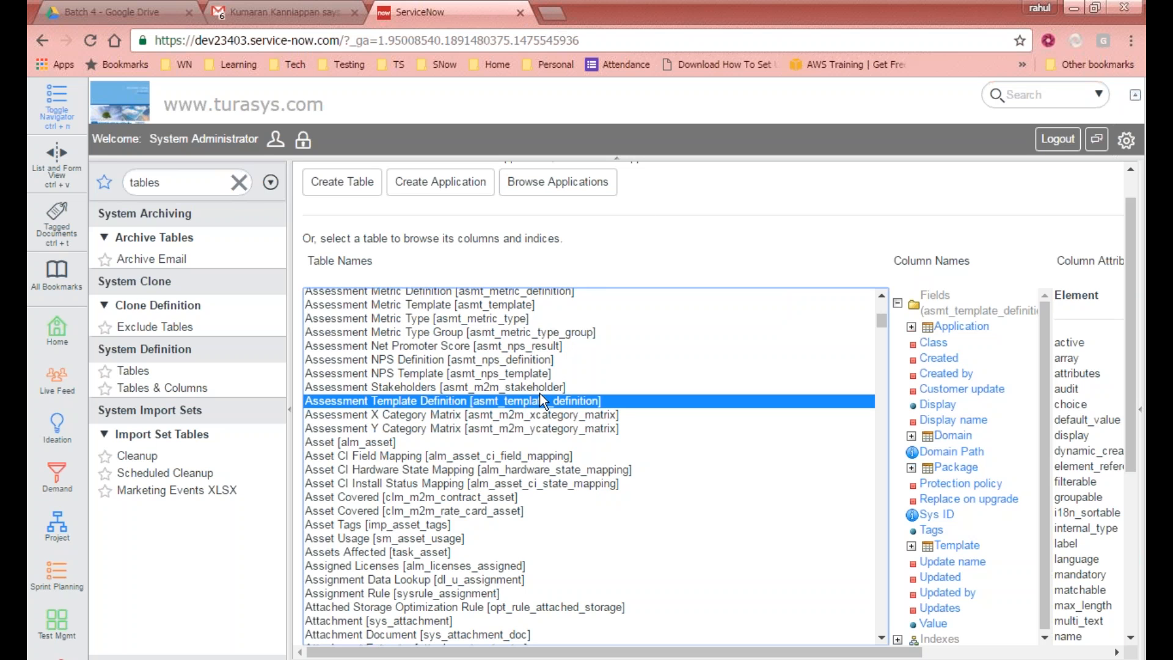
Step: Select the Assessment Instance table to view its columns
{"action": "scroll", "coordinate": [540, 394], "scroll_direction": "down", "scroll_amount": 7}
{"action": "scroll", "coordinate": [541, 388], "scroll_direction": "up", "scroll_amount": 10}
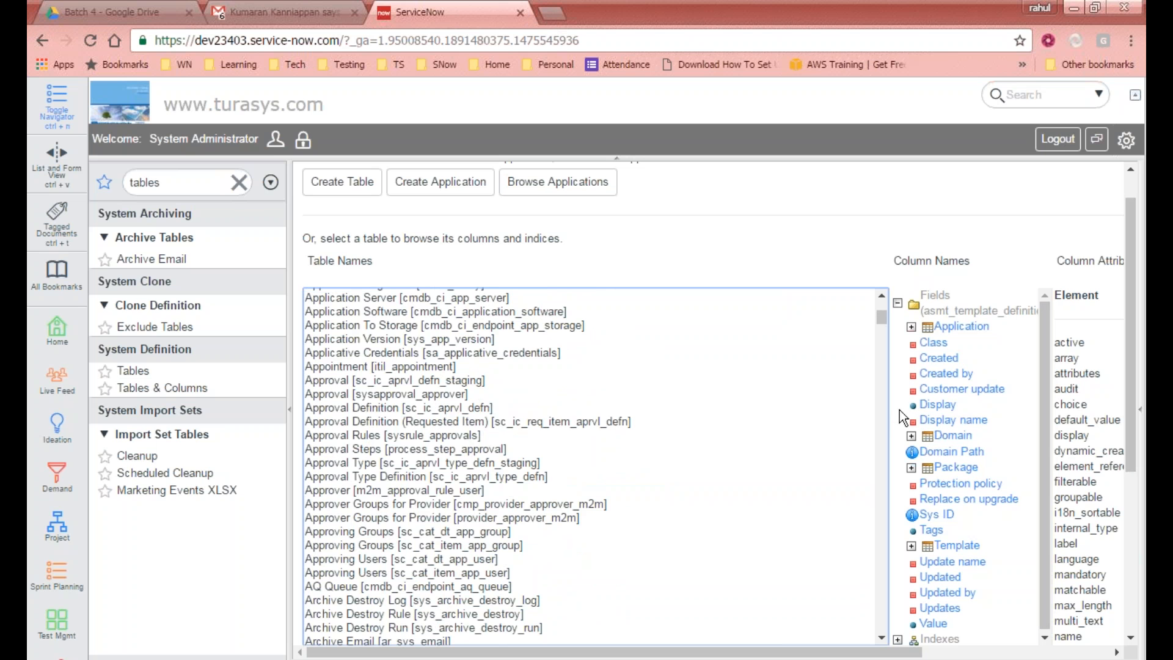
{"action": "scroll", "coordinate": [776, 380], "scroll_direction": "up", "scroll_amount": 5}
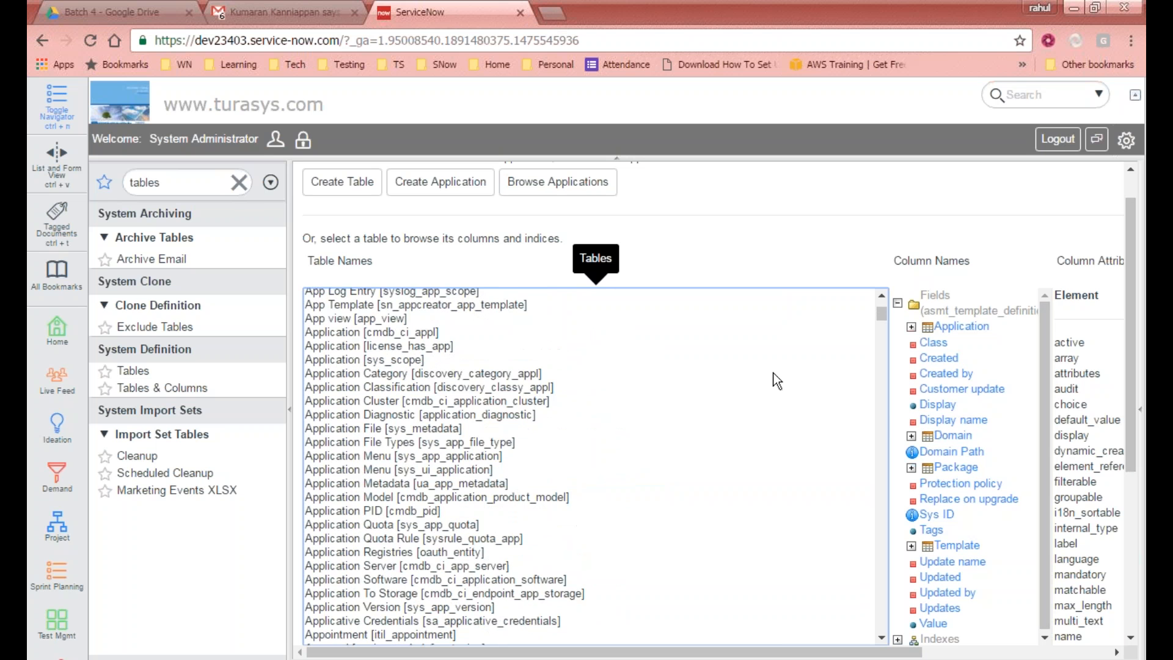
{"action": "scroll", "coordinate": [785, 379], "scroll_direction": "down", "scroll_amount": 4}
{"action": "scroll", "coordinate": [538, 473], "scroll_direction": "down", "scroll_amount": 10}
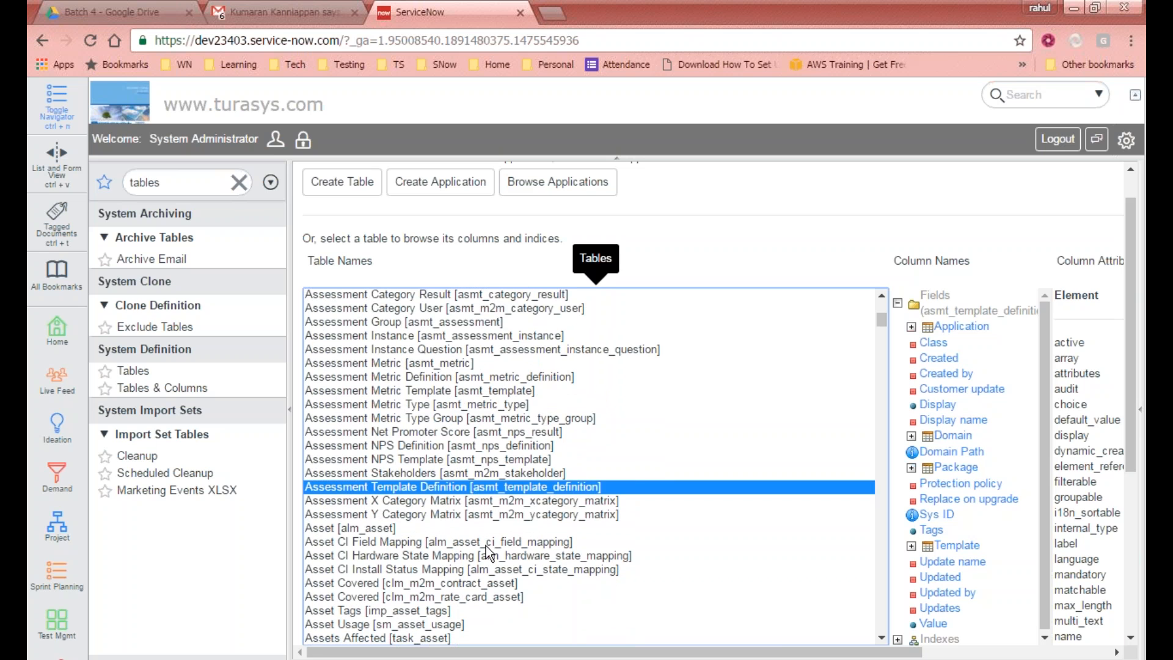
{"action": "left_click", "coordinate": [437, 339]}
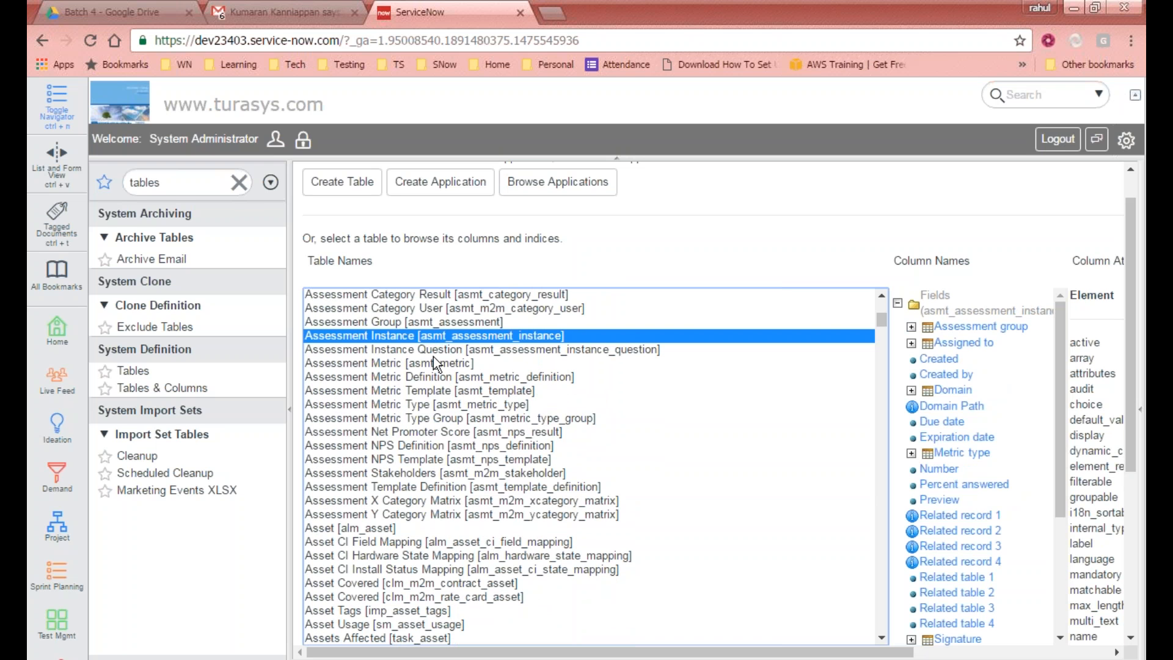
Step: Jump through the table list to the Incident table and select it to view its columns
{"action": "scroll", "coordinate": [555, 454], "scroll_direction": "down", "scroll_amount": 8}
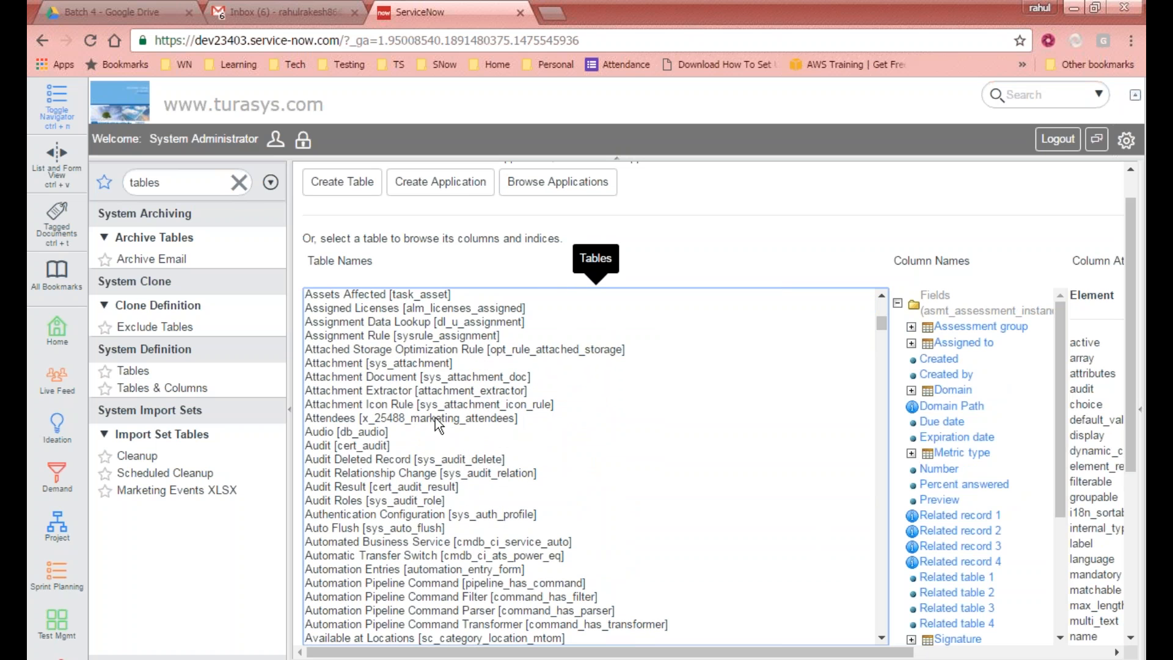
{"action": "key", "text": "i"}
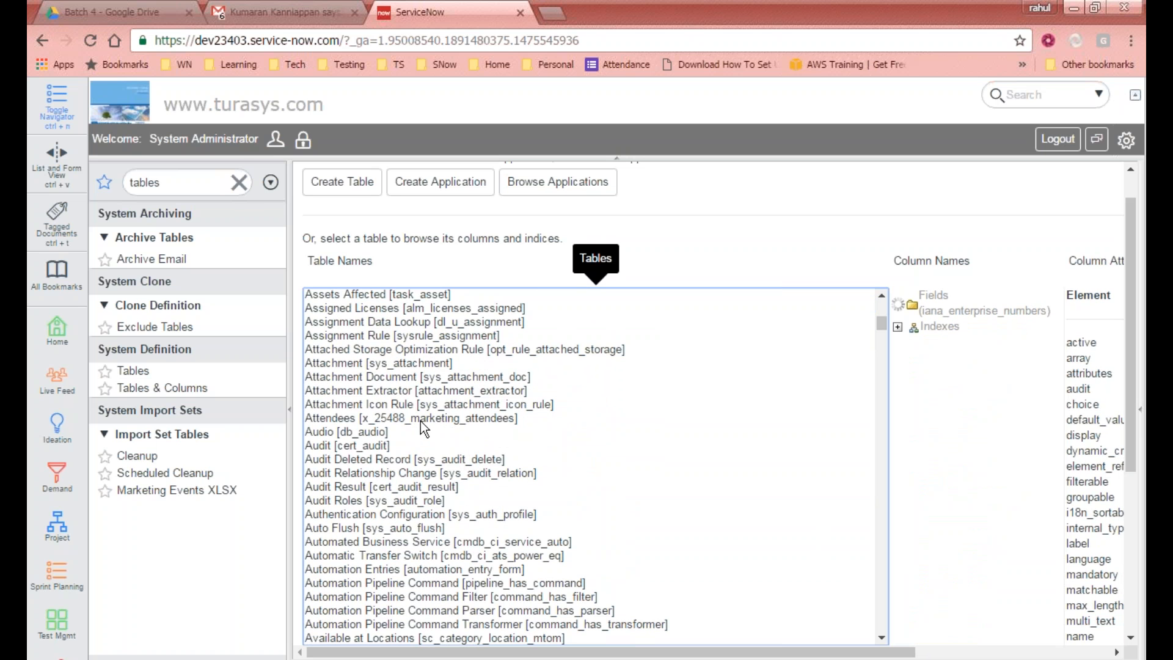
{"action": "type", "text": "nc"}
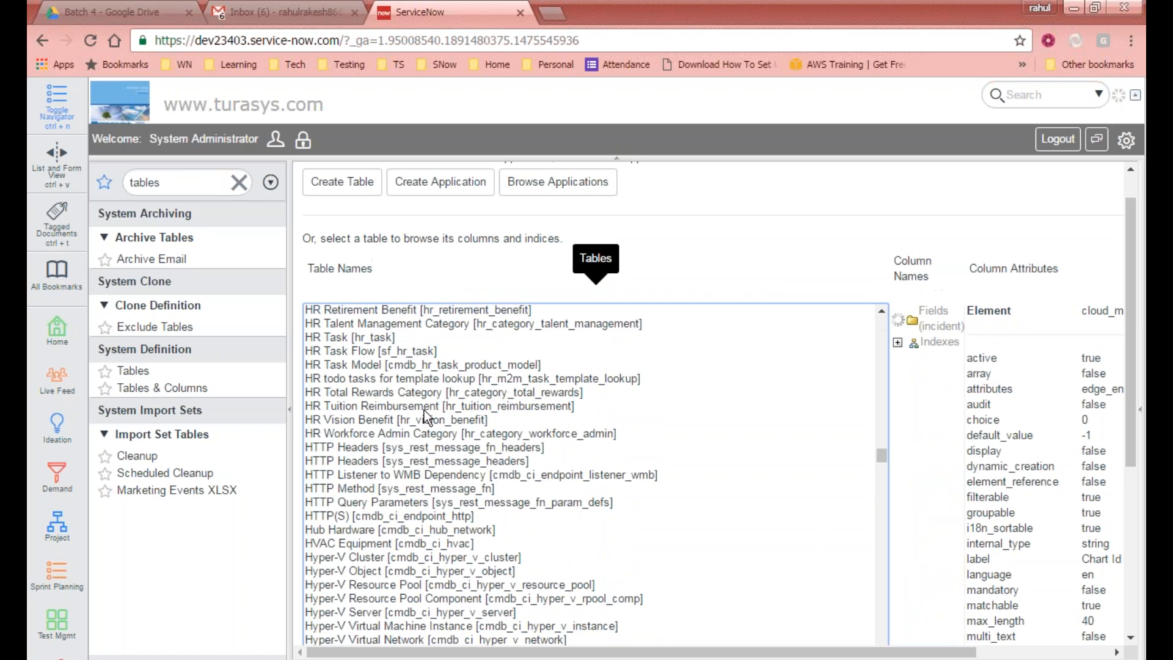
{"action": "scroll", "coordinate": [522, 470], "scroll_direction": "down", "scroll_amount": 5}
{"action": "scroll", "coordinate": [522, 471], "scroll_direction": "up", "scroll_amount": 6}
{"action": "left_click", "coordinate": [361, 314]}
{"action": "scroll", "coordinate": [360, 313], "scroll_direction": "down", "scroll_amount": 6}
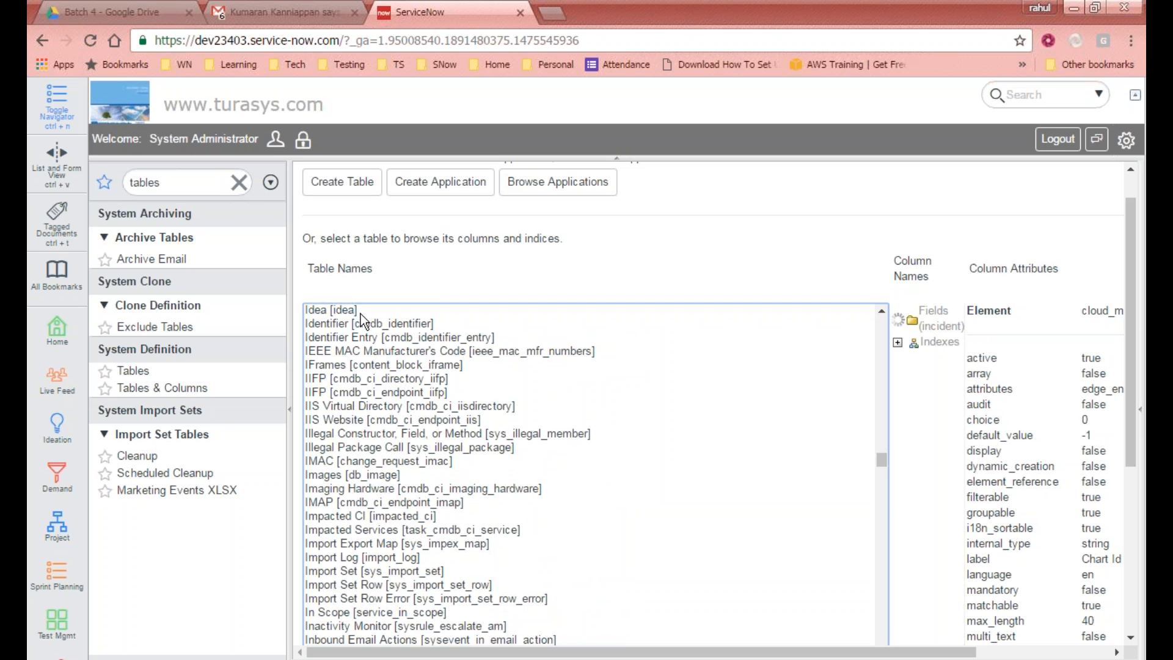
{"action": "scroll", "coordinate": [385, 397], "scroll_direction": "up", "scroll_amount": 3}
{"action": "scroll", "coordinate": [384, 397], "scroll_direction": "down", "scroll_amount": 4}
{"action": "left_click", "coordinate": [383, 391]}
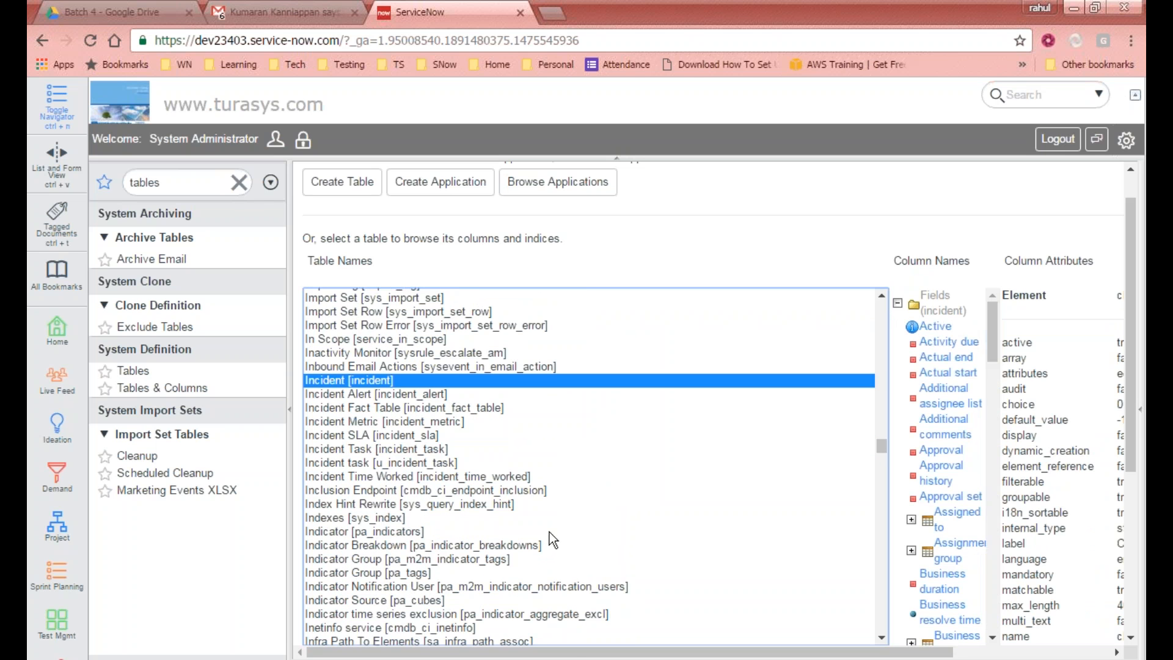
Step: Select the Incident table's Active column to view its column attributes
{"action": "left_click_drag", "start_coordinate": [574, 654], "coordinate": [543, 646]}
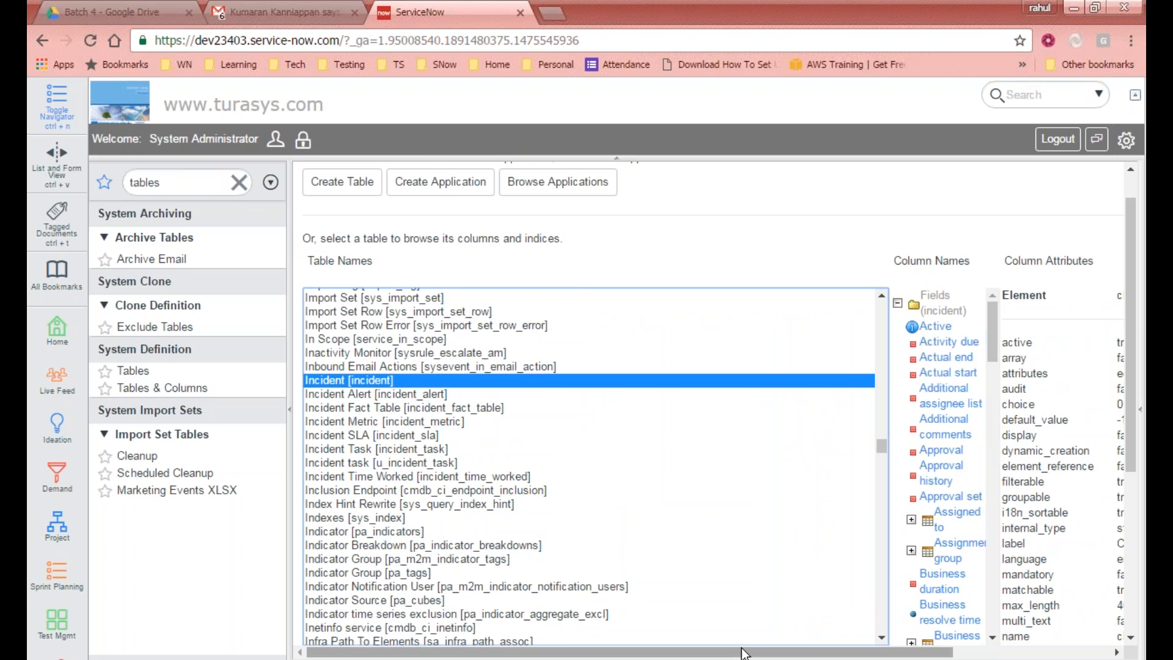
{"action": "left_click_drag", "start_coordinate": [746, 654], "coordinate": [908, 657]}
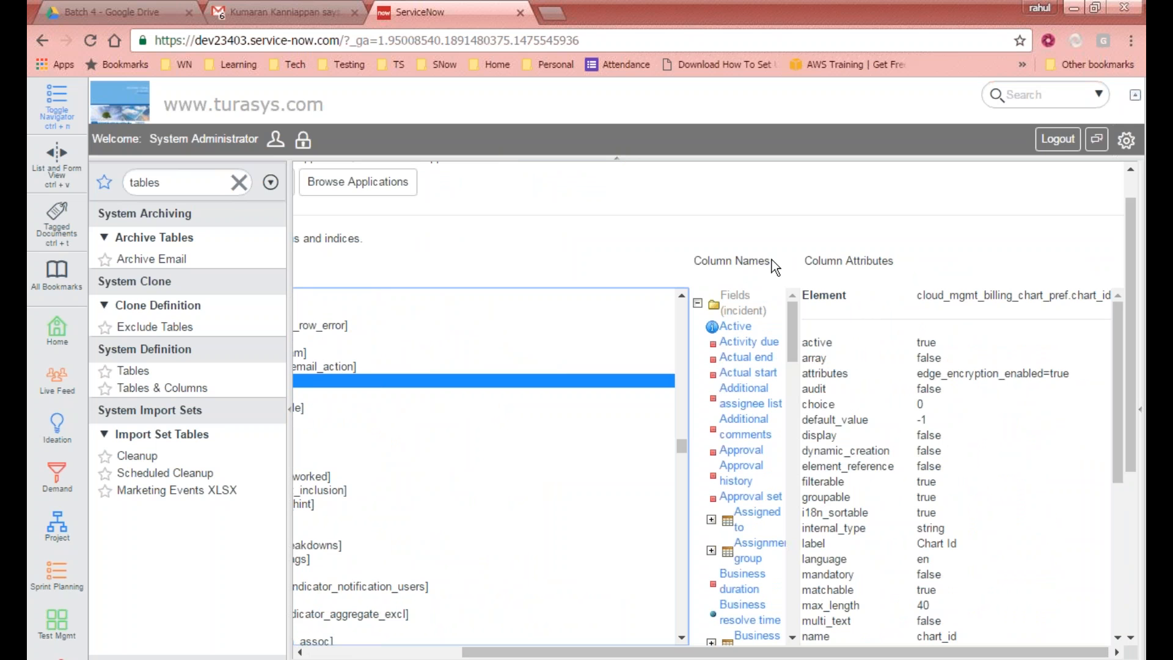
{"action": "left_click_drag", "start_coordinate": [793, 339], "coordinate": [775, 281]}
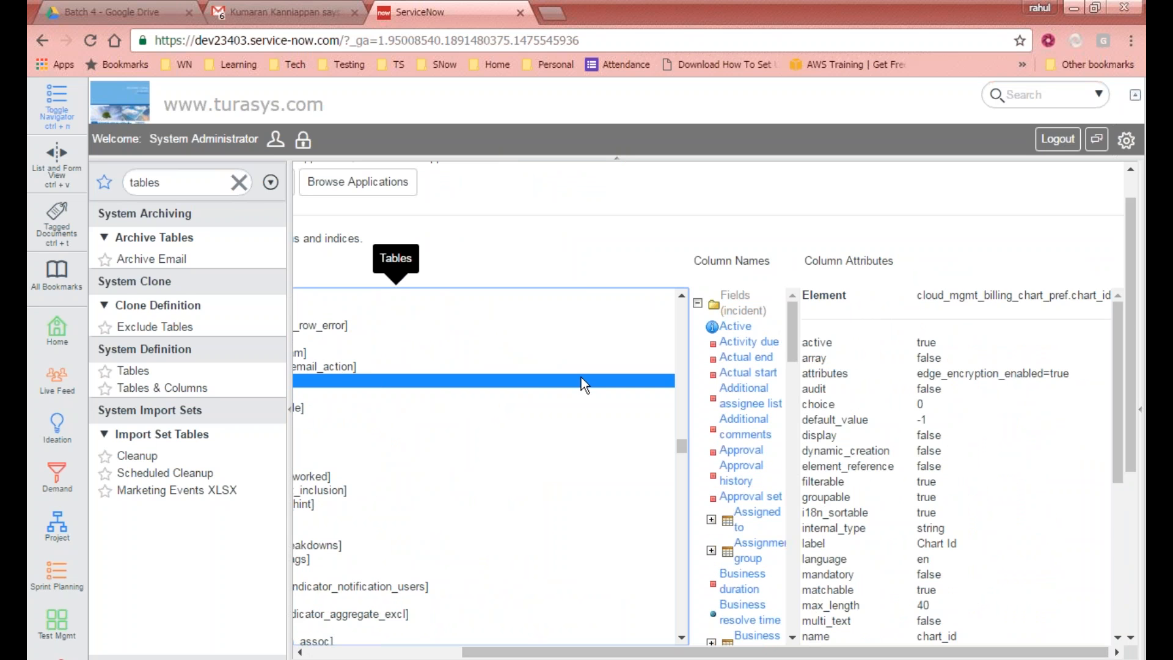
{"action": "left_click_drag", "start_coordinate": [796, 336], "coordinate": [794, 290]}
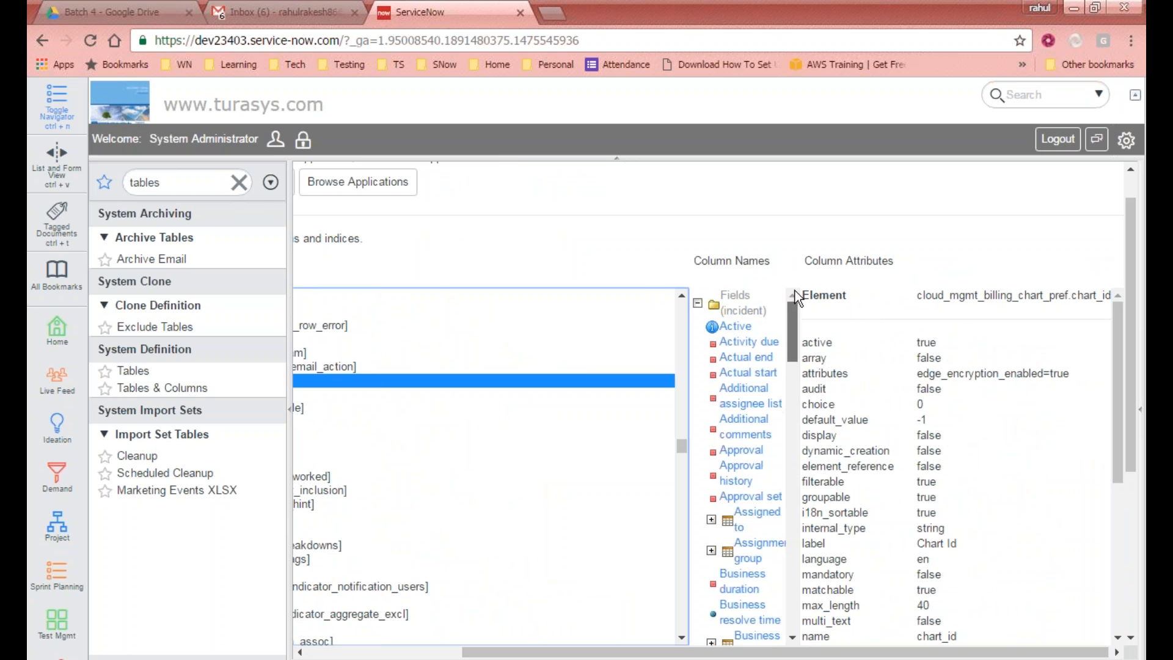
{"action": "left_click", "coordinate": [734, 328]}
{"action": "left_click_drag", "start_coordinate": [856, 653], "coordinate": [1093, 658]}
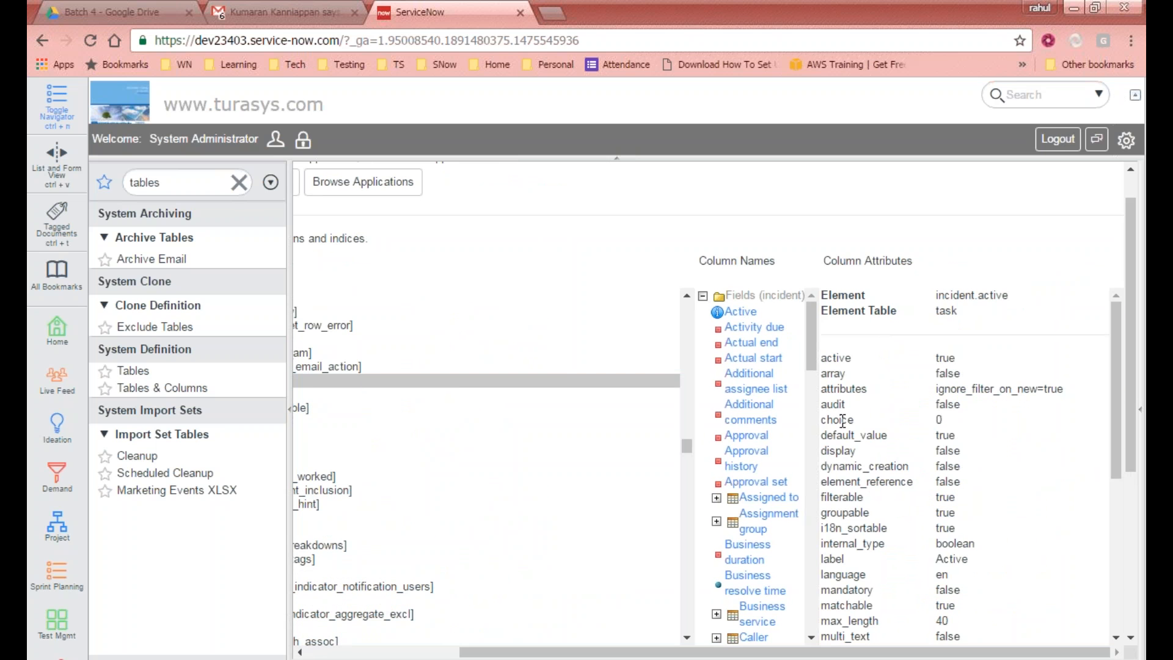
Step: Examine the Active column's attribute values, such as read_only and sizeclass, and the index section below
{"action": "left_click_drag", "start_coordinate": [1121, 330], "coordinate": [920, 342]}
{"action": "left_click_drag", "start_coordinate": [829, 359], "coordinate": [835, 357]}
{"action": "scroll", "coordinate": [921, 487], "scroll_direction": "down", "scroll_amount": 3}
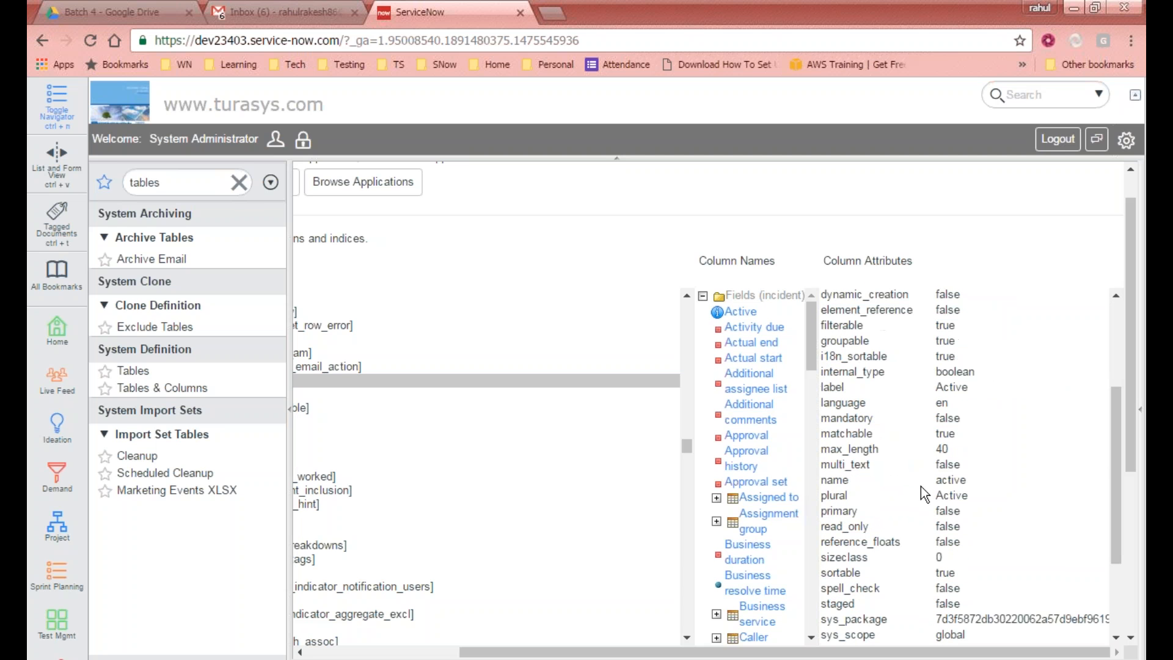
{"action": "mouse_move", "coordinate": [828, 510]}
{"action": "left_mouse_down"}
{"action": "mouse_move", "coordinate": [848, 512]}
{"action": "mouse_move", "coordinate": [820, 525]}
{"action": "left_mouse_up"}
{"action": "left_click", "coordinate": [853, 521]}
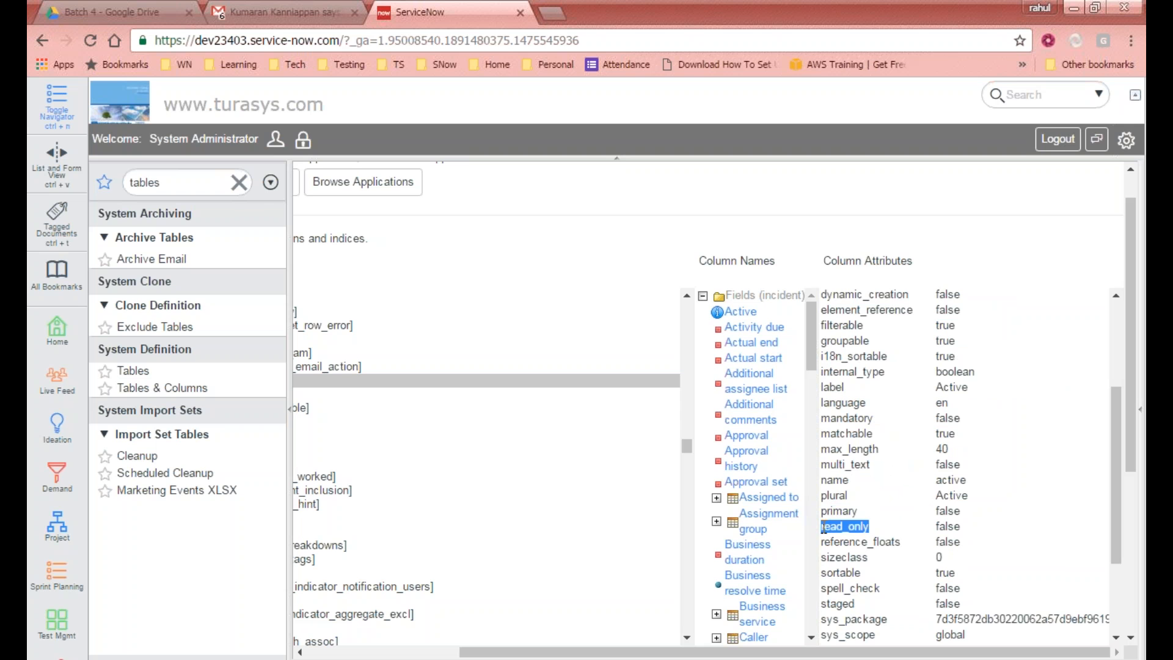
{"action": "scroll", "coordinate": [863, 531], "scroll_direction": "down", "scroll_amount": 1}
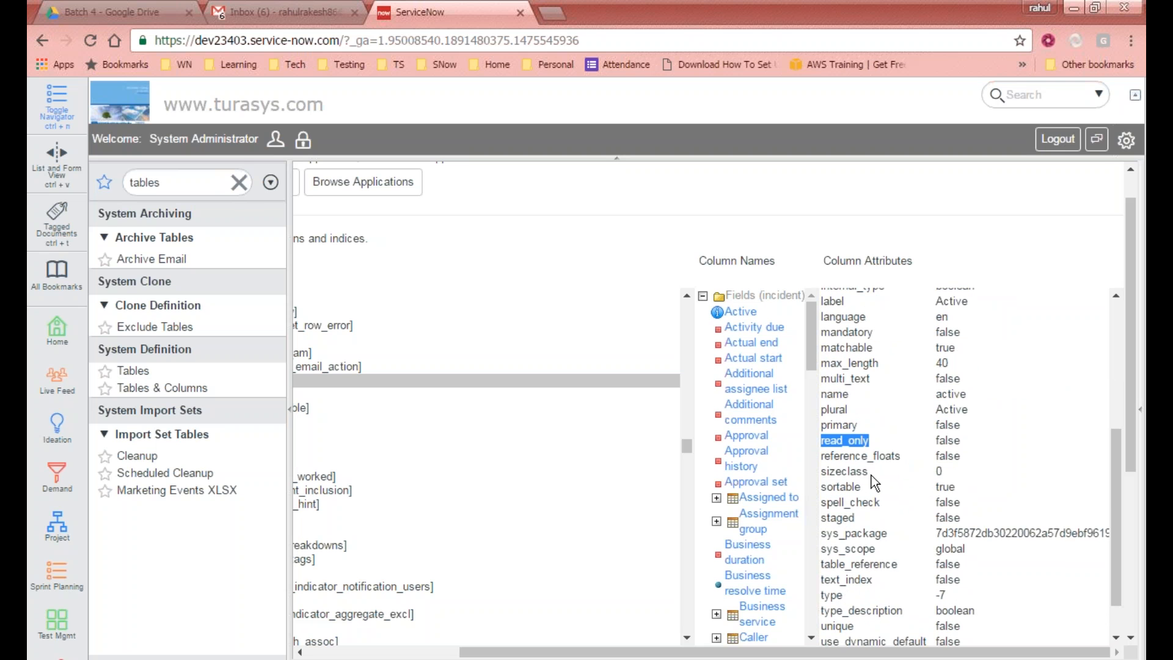
{"action": "left_click_drag", "start_coordinate": [861, 488], "coordinate": [816, 487]}
{"action": "left_click", "coordinate": [1009, 426]}
{"action": "scroll", "coordinate": [1009, 425], "scroll_direction": "down", "scroll_amount": 3}
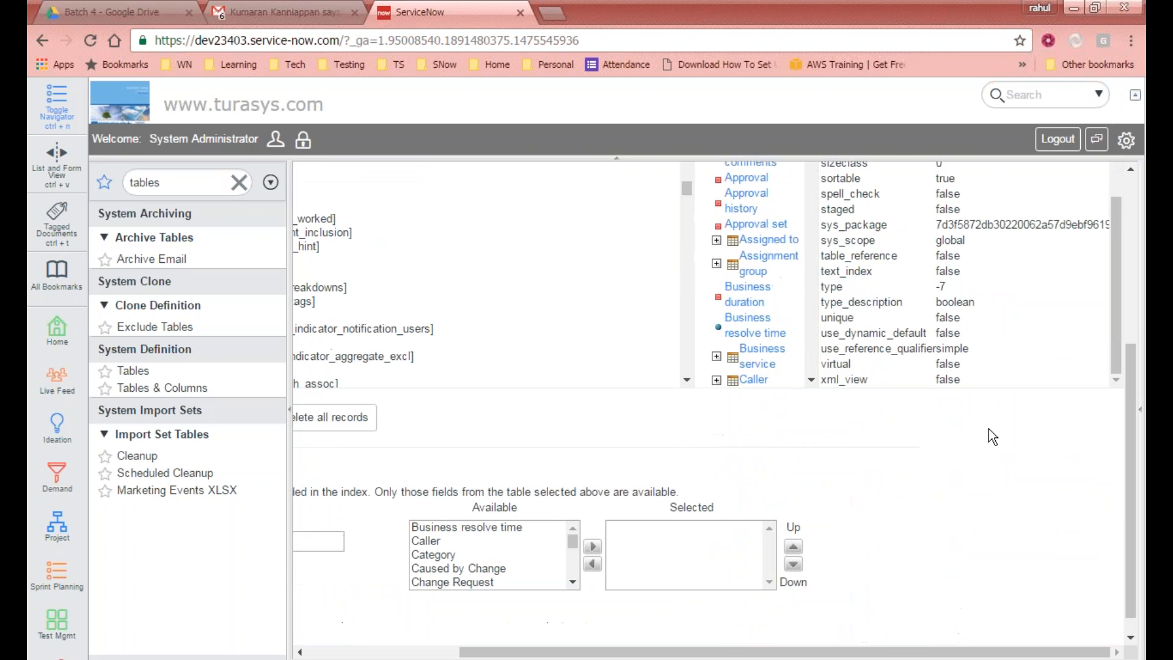
{"action": "scroll", "coordinate": [988, 427], "scroll_direction": "up", "scroll_amount": 6}
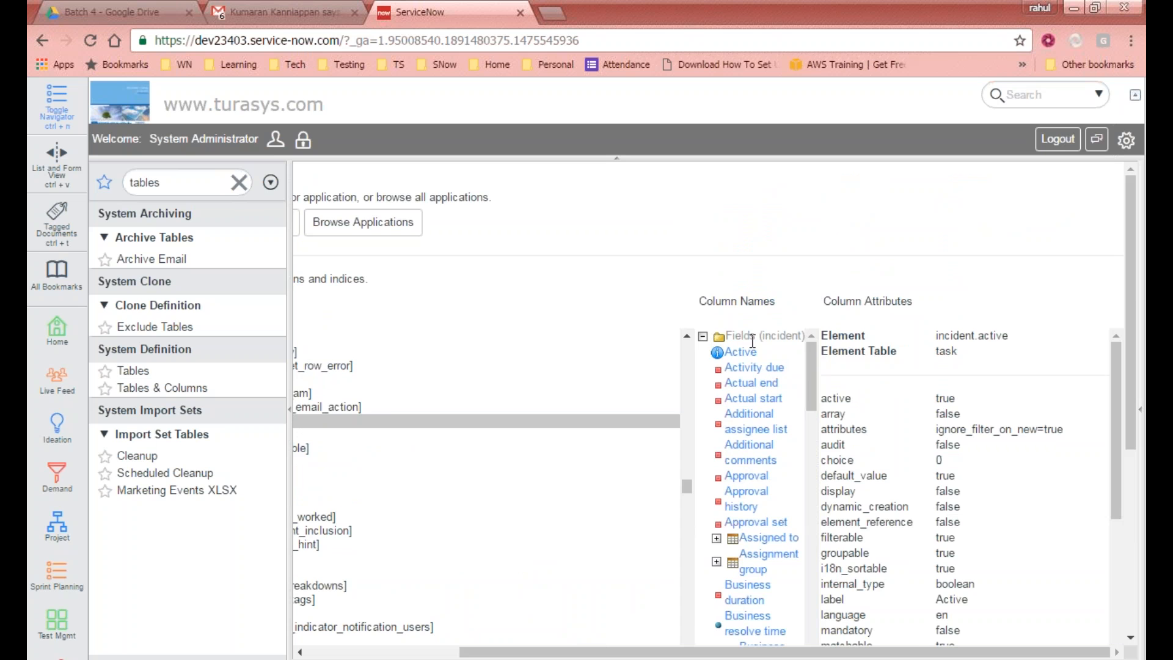
{"action": "left_click", "coordinate": [751, 350]}
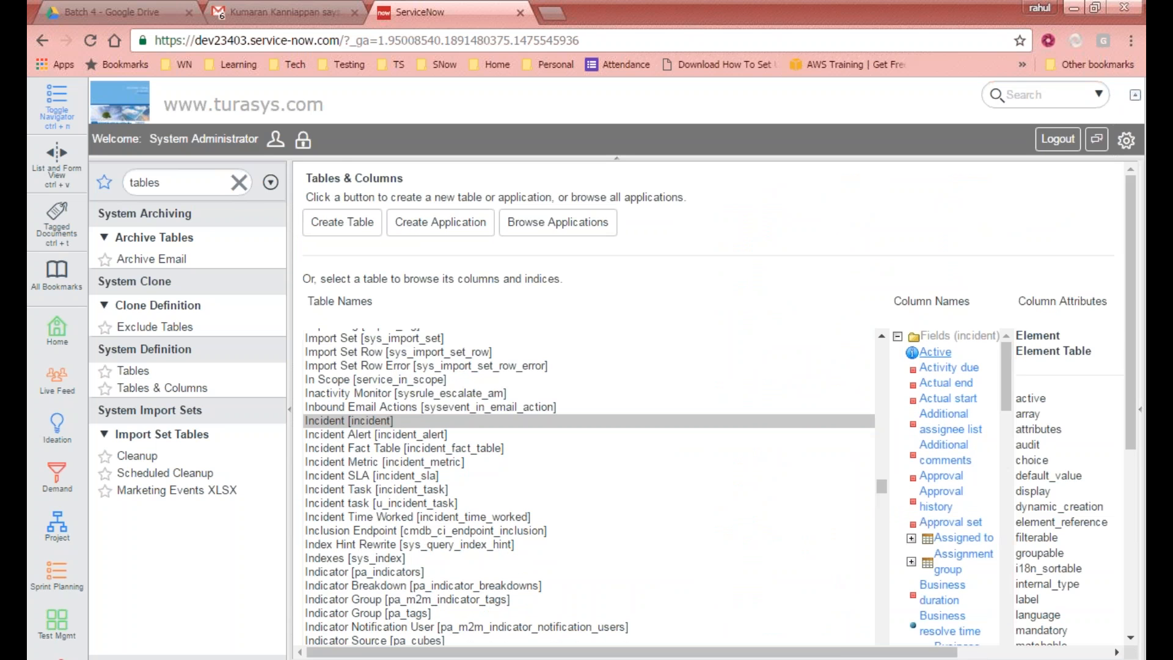
Step: Expand the Incident table's Assigned to reference field in the column tree to show the referenced user columns
{"action": "left_click_drag", "start_coordinate": [839, 651], "coordinate": [990, 651]}
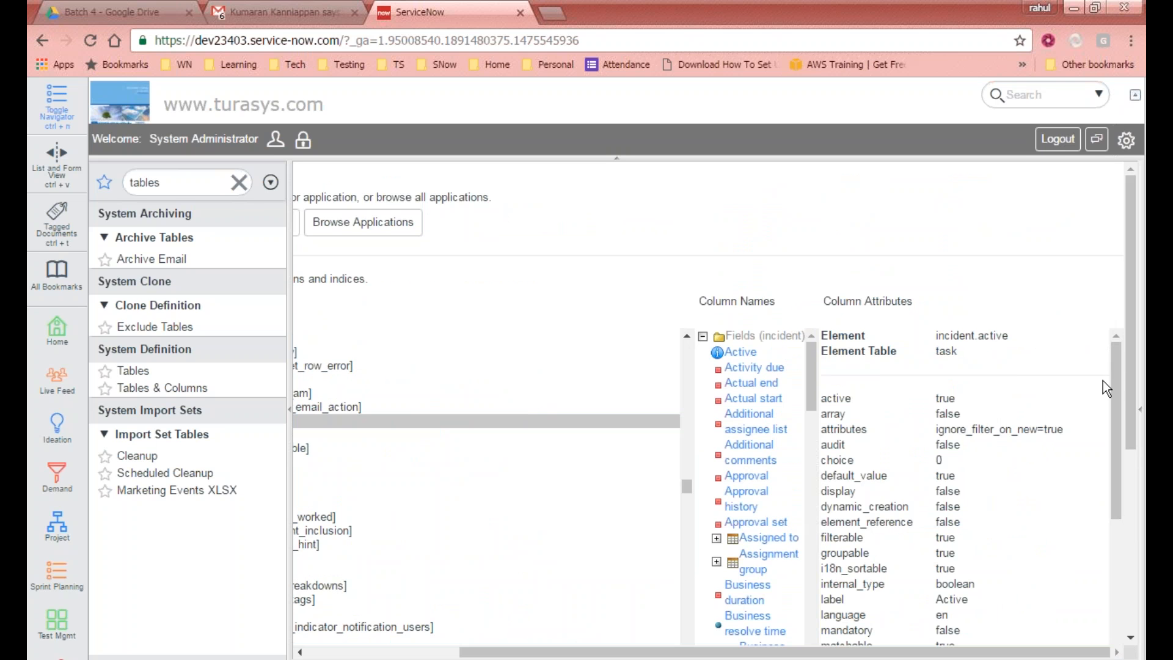
{"action": "left_click_drag", "start_coordinate": [1116, 365], "coordinate": [1126, 343]}
{"action": "left_click_drag", "start_coordinate": [860, 333], "coordinate": [828, 331]}
{"action": "left_click", "coordinate": [874, 340]}
{"action": "left_click_drag", "start_coordinate": [866, 335], "coordinate": [824, 334]}
{"action": "left_click", "coordinate": [939, 338]}
{"action": "left_click_drag", "start_coordinate": [939, 338], "coordinate": [1002, 335]}
{"action": "left_click", "coordinate": [1028, 321]}
{"action": "left_click_drag", "start_coordinate": [935, 335], "coordinate": [1015, 334]}
{"action": "left_click", "coordinate": [716, 538]}
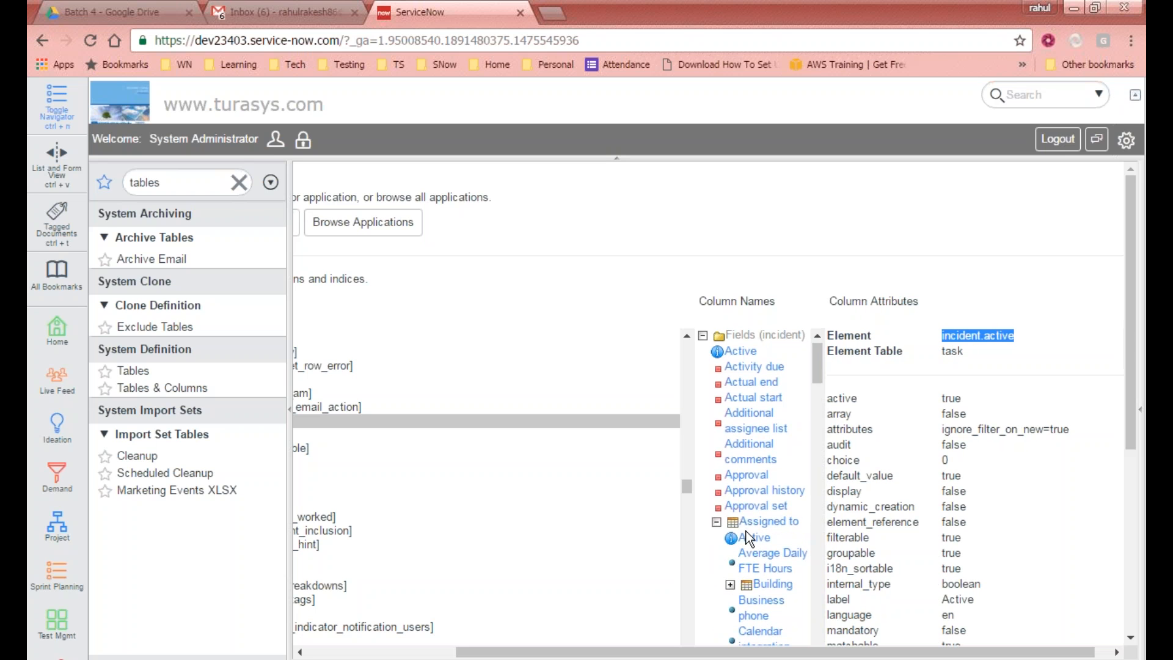
Step: Browse the Assigned to and Building reference fields in the column tree, expanding and collapsing them
{"action": "scroll", "coordinate": [746, 530], "scroll_direction": "down", "scroll_amount": 3}
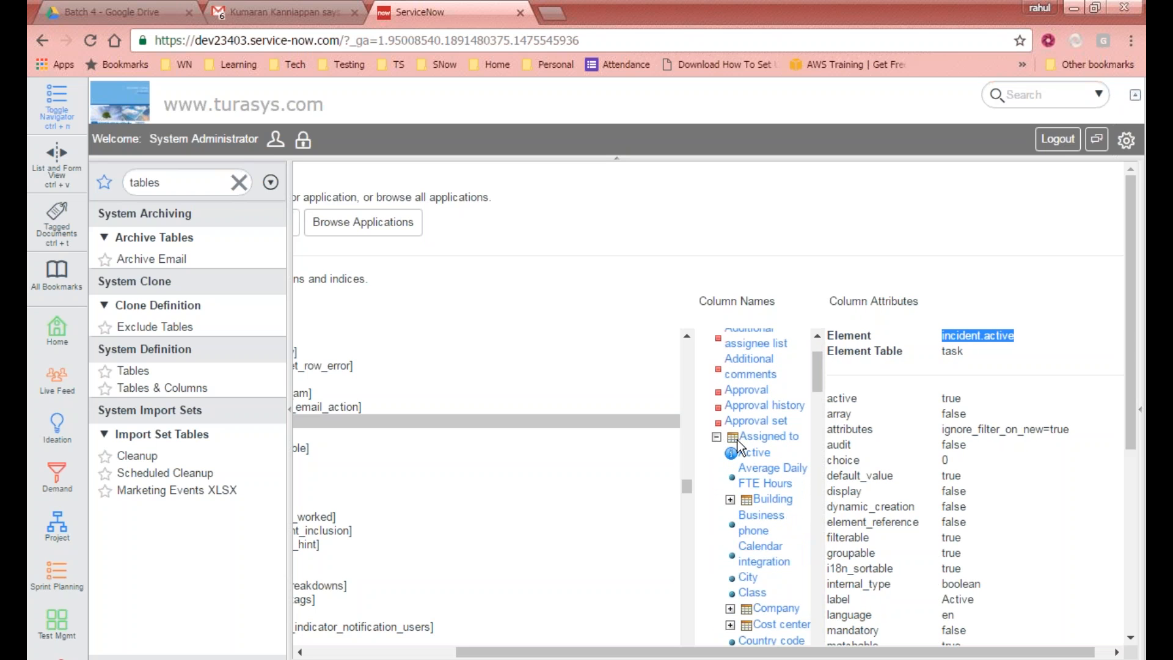
{"action": "scroll", "coordinate": [770, 519], "scroll_direction": "down", "scroll_amount": 5}
{"action": "scroll", "coordinate": [768, 549], "scroll_direction": "down", "scroll_amount": 8}
{"action": "scroll", "coordinate": [773, 566], "scroll_direction": "up", "scroll_amount": 13}
{"action": "left_click", "coordinate": [717, 437]}
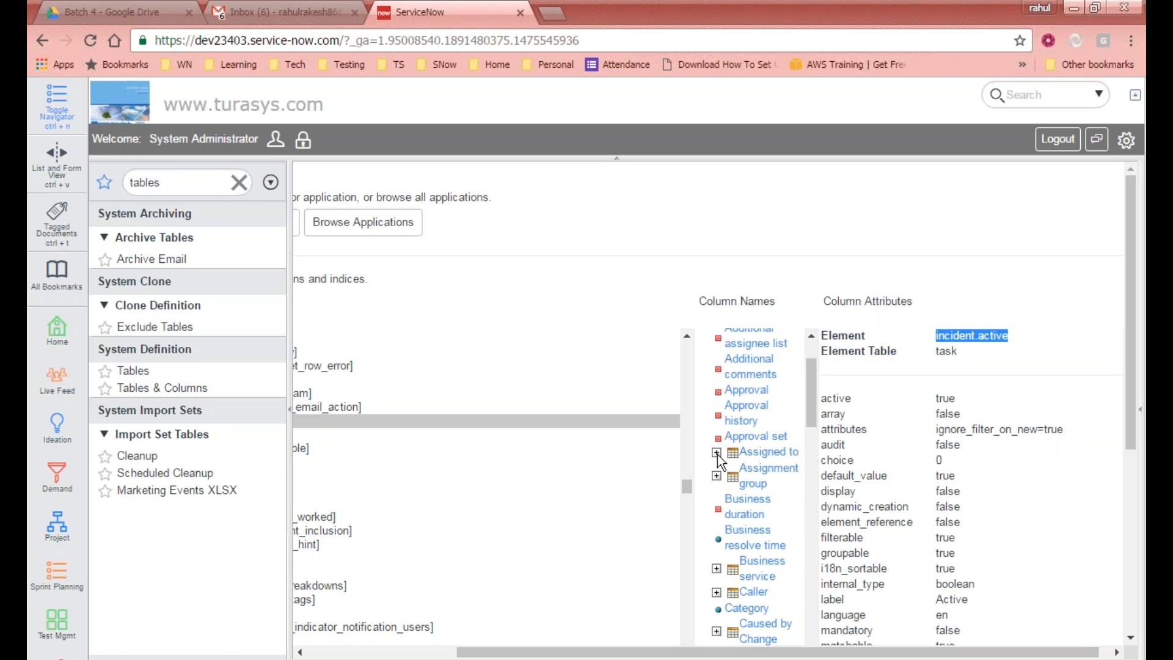
{"action": "scroll", "coordinate": [745, 464], "scroll_direction": "up", "scroll_amount": 3}
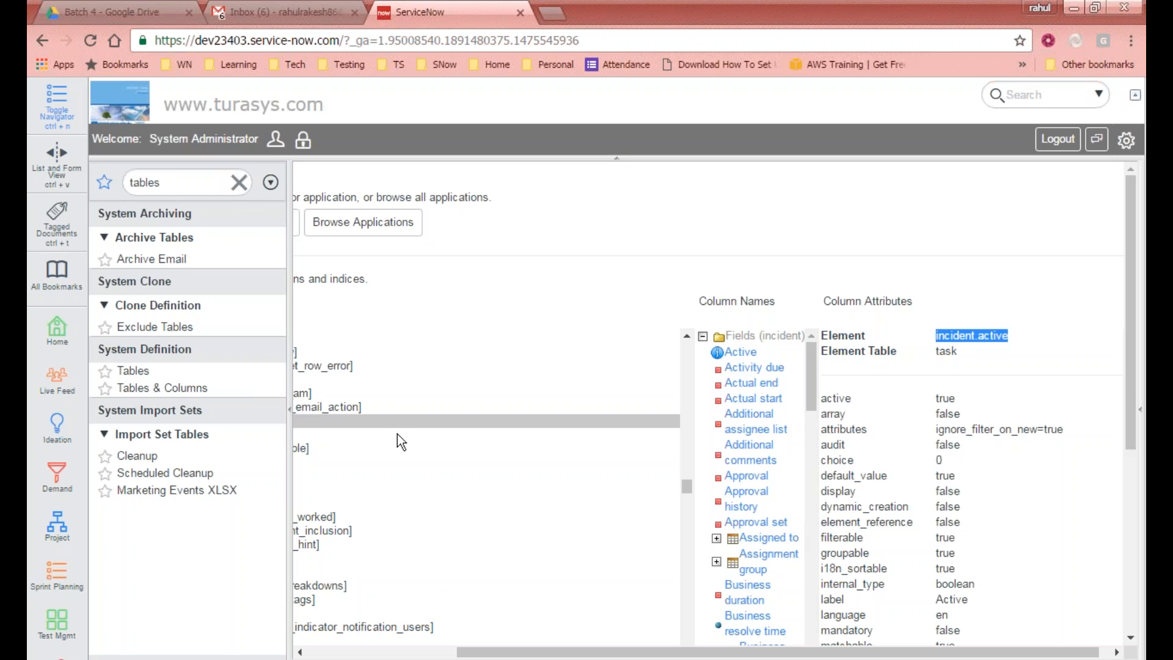
{"action": "left_click", "coordinate": [716, 540]}
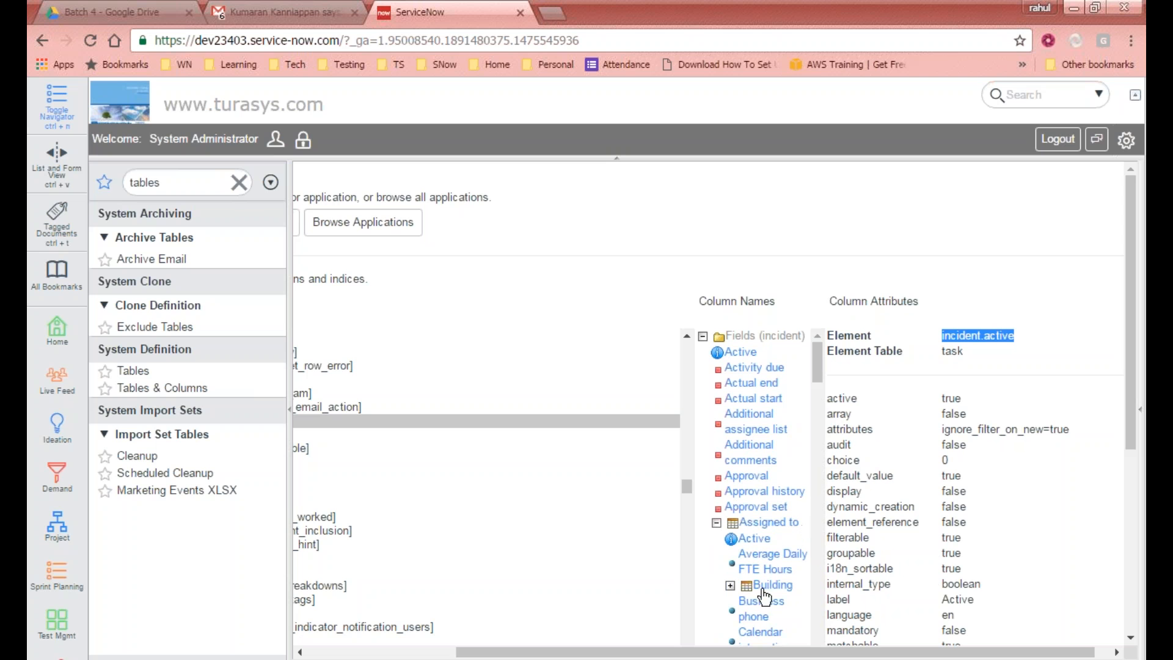
{"action": "scroll", "coordinate": [763, 620], "scroll_direction": "down", "scroll_amount": 2}
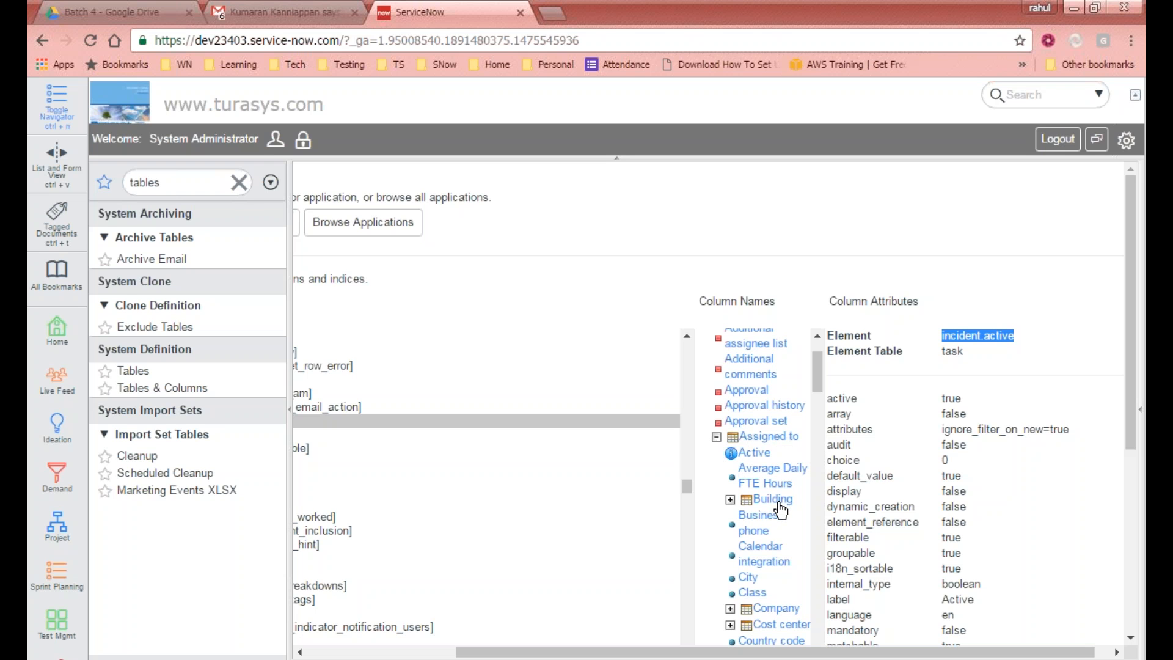
{"action": "left_click", "coordinate": [729, 500]}
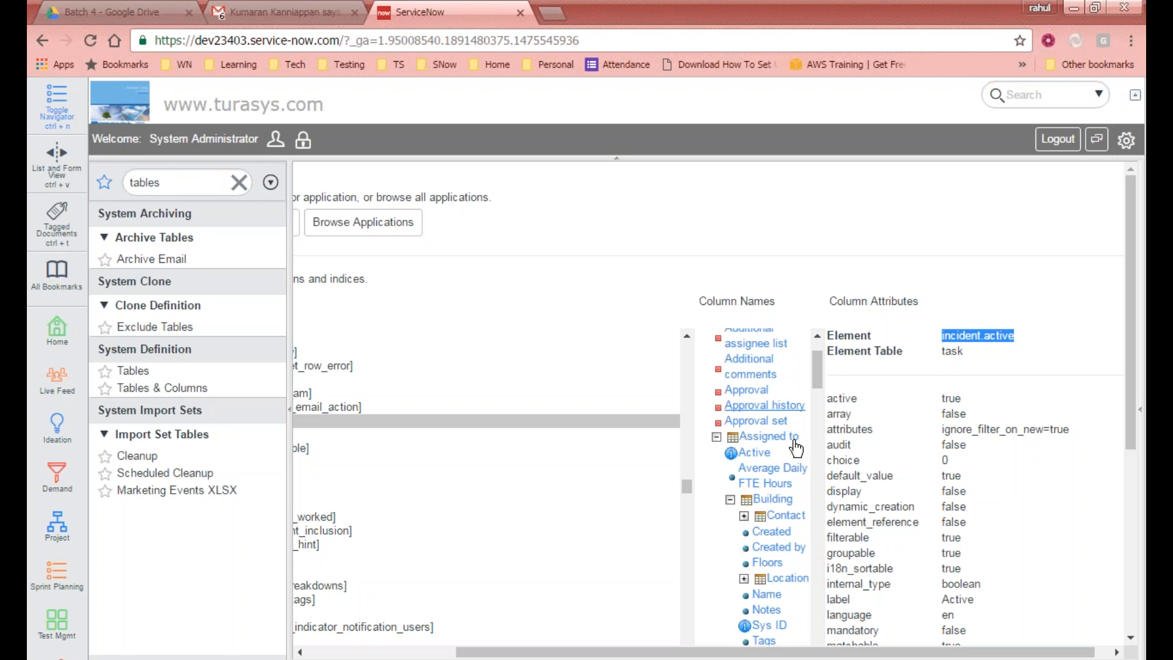
{"action": "left_click", "coordinate": [717, 437]}
{"action": "scroll", "coordinate": [749, 427], "scroll_direction": "up", "scroll_amount": 3}
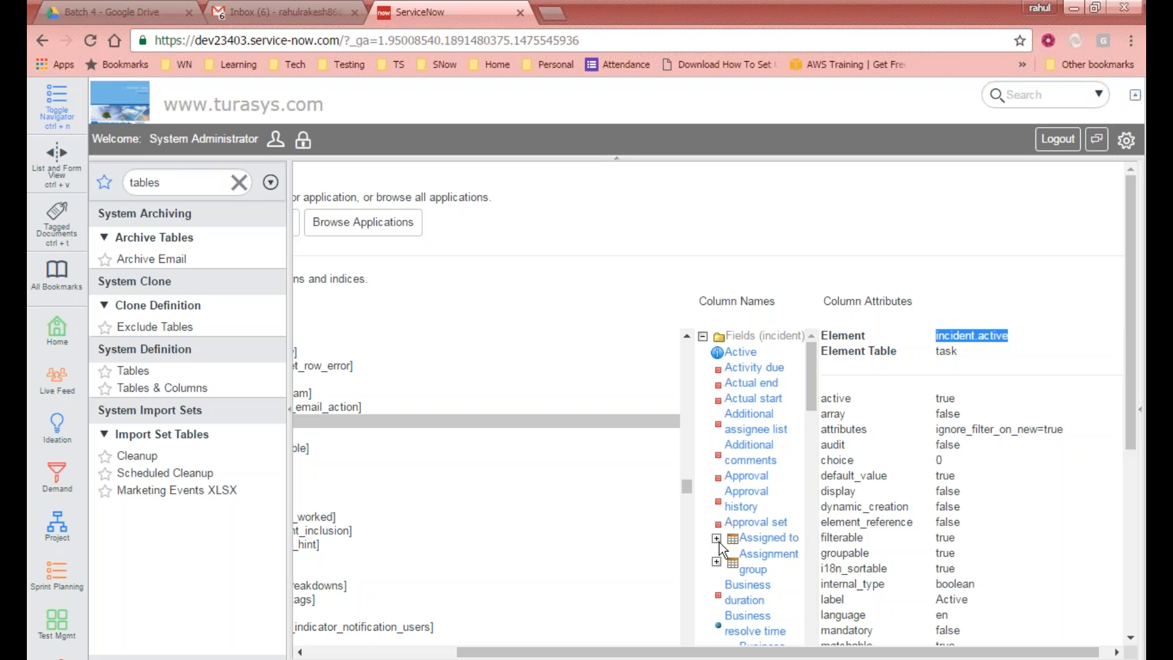
{"action": "mouse_move", "coordinate": [813, 387]}
{"action": "left_mouse_down"}
{"action": "mouse_move", "coordinate": [813, 456]}
{"action": "mouse_move", "coordinate": [804, 385]}
{"action": "left_mouse_up"}
{"action": "left_click_drag", "start_coordinate": [816, 375], "coordinate": [804, 446]}
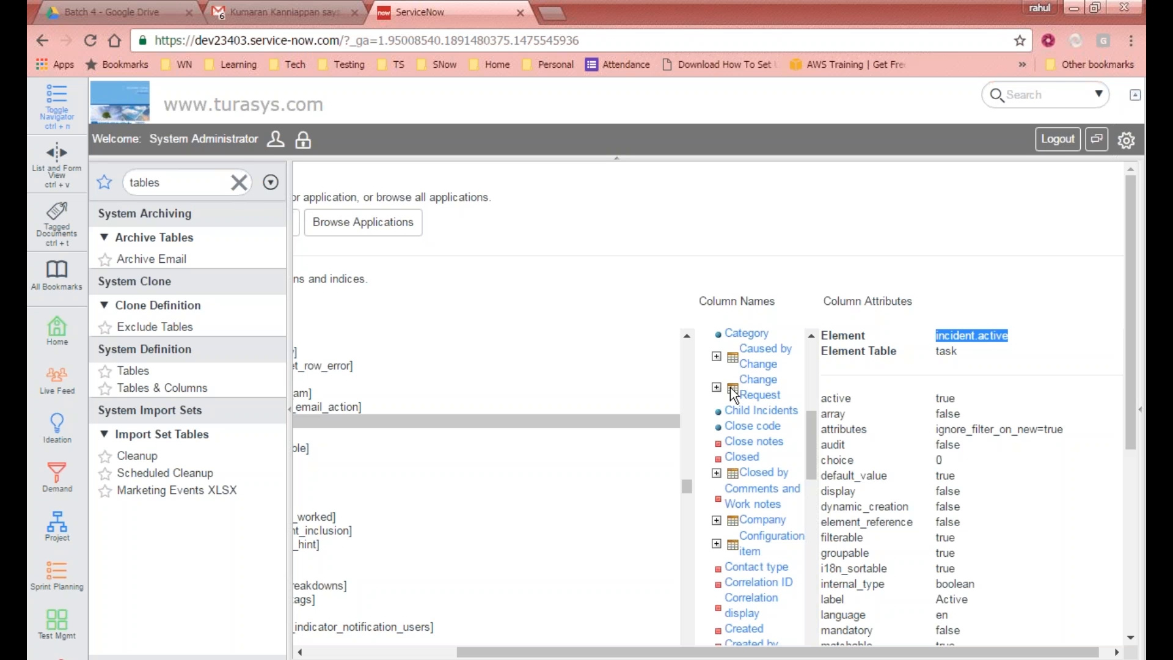
{"action": "left_click_drag", "start_coordinate": [818, 434], "coordinate": [814, 373]}
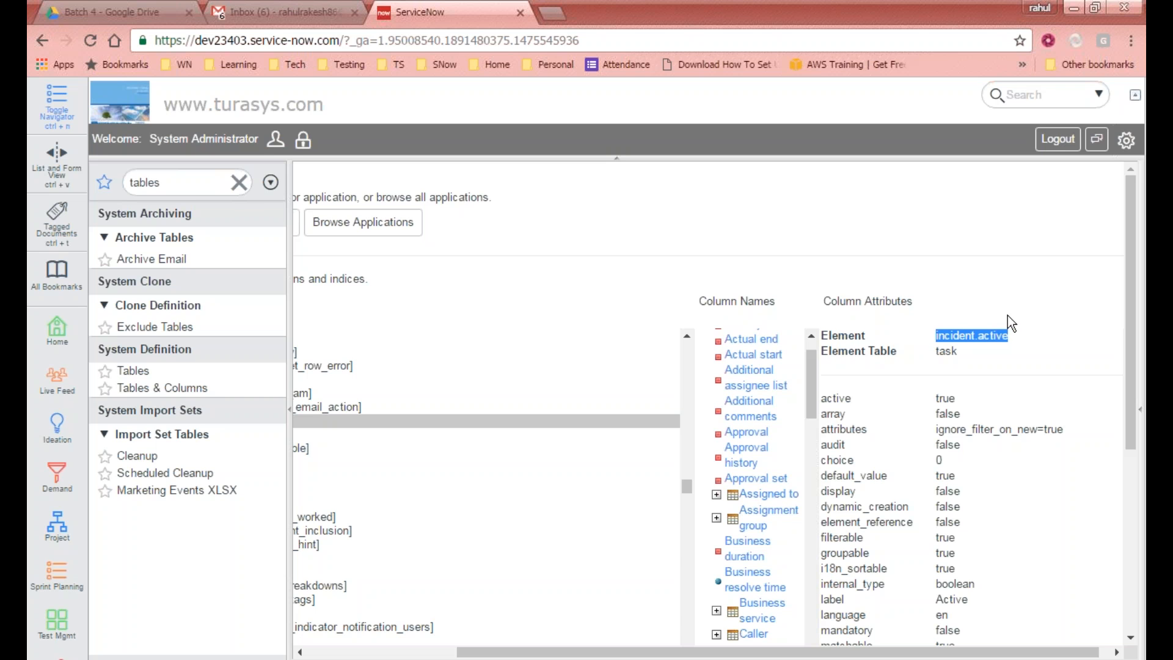
{"action": "left_click", "coordinate": [1054, 354]}
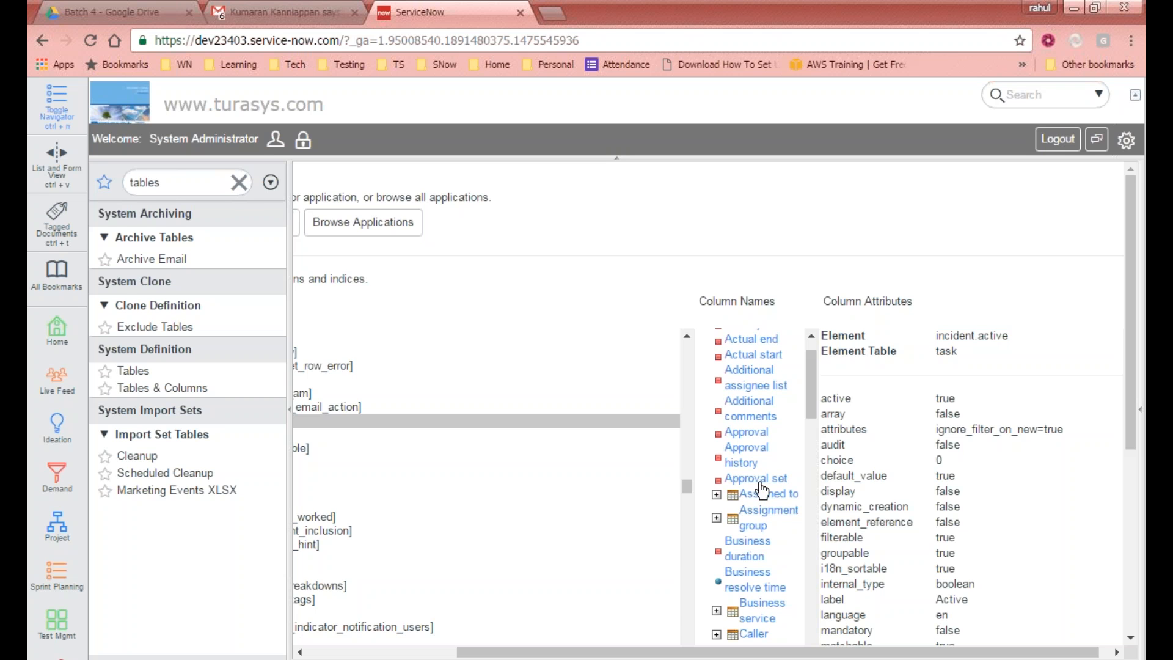
Step: Expand Assigned to again and select its Active column to view its column attributes
{"action": "left_click", "coordinate": [716, 494]}
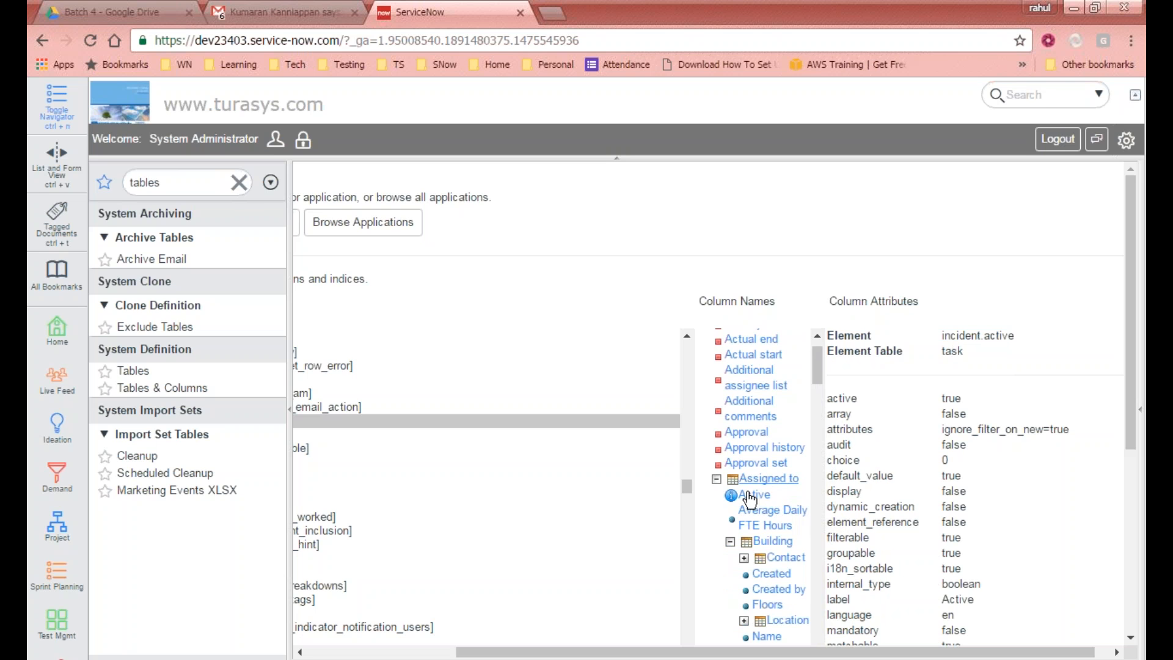
{"action": "left_click_drag", "start_coordinate": [945, 336], "coordinate": [1018, 327]}
{"action": "left_click", "coordinate": [1019, 328]}
{"action": "left_click", "coordinate": [757, 495]}
Step: Examine the dotted element path and element table of the Assigned to Active column, segment by segment
{"action": "left_click_drag", "start_coordinate": [910, 648], "coordinate": [1067, 650]}
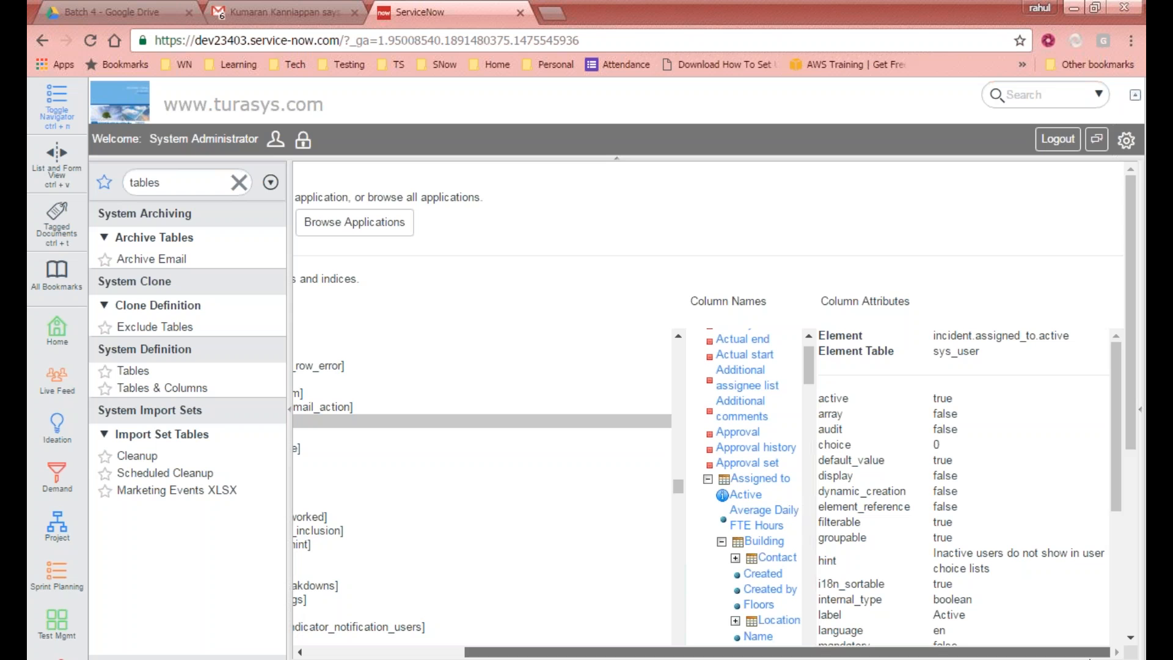
{"action": "double_click", "coordinate": [954, 335]}
{"action": "left_click", "coordinate": [1001, 331]}
{"action": "double_click", "coordinate": [1001, 332]}
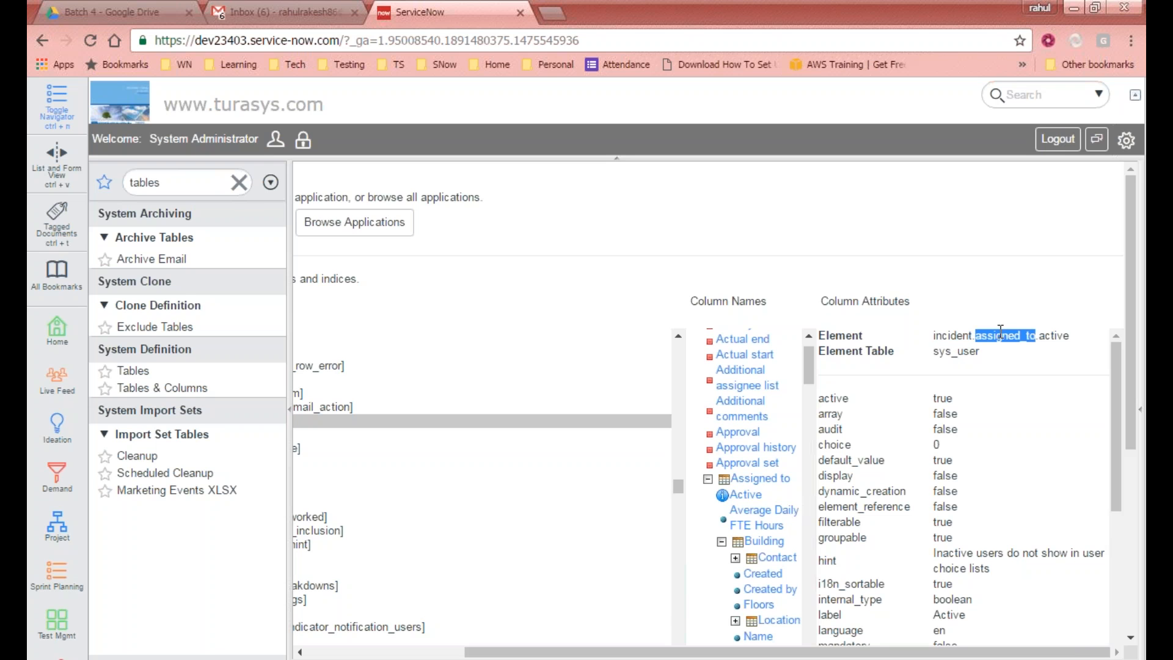
{"action": "double_click", "coordinate": [1052, 335]}
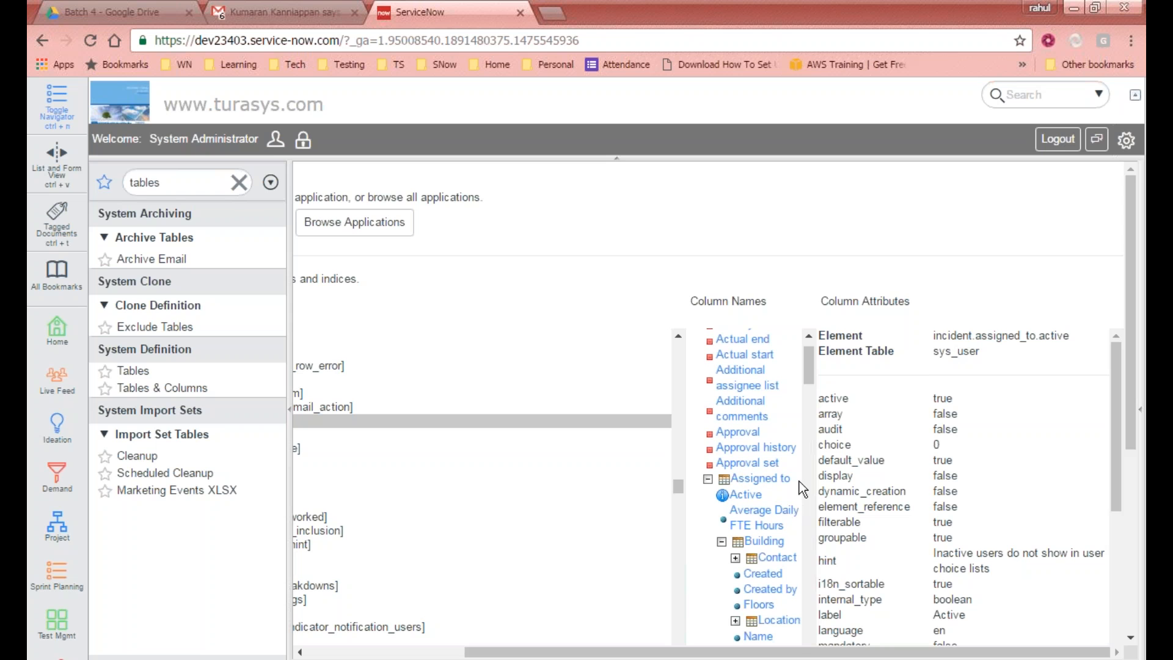
{"action": "double_click", "coordinate": [958, 335]}
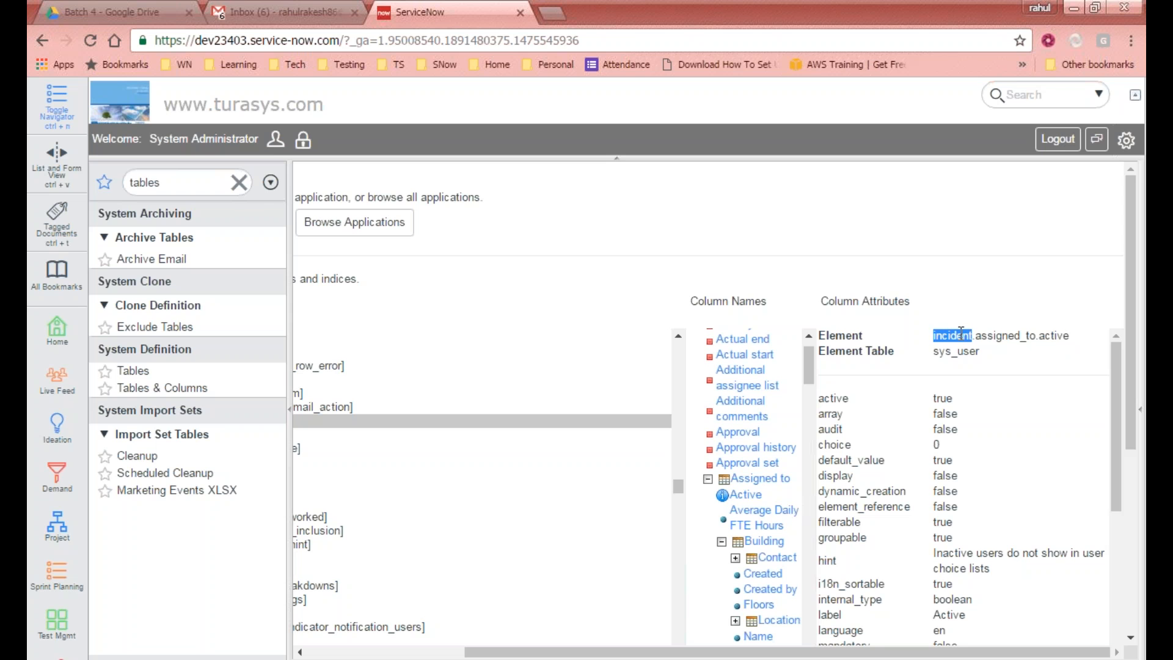
{"action": "double_click", "coordinate": [993, 335]}
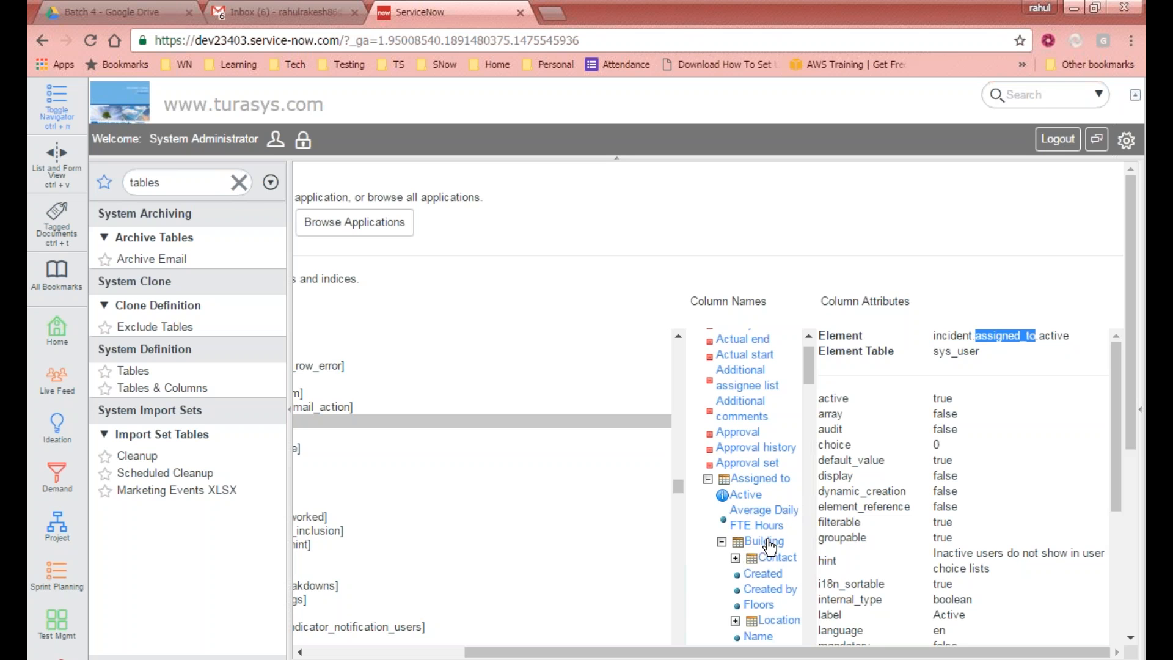
Step: Expand the Building's Contact reference under Assigned to and select the contact's Active column to view its attributes
{"action": "scroll", "coordinate": [762, 537], "scroll_direction": "down", "scroll_amount": 2}
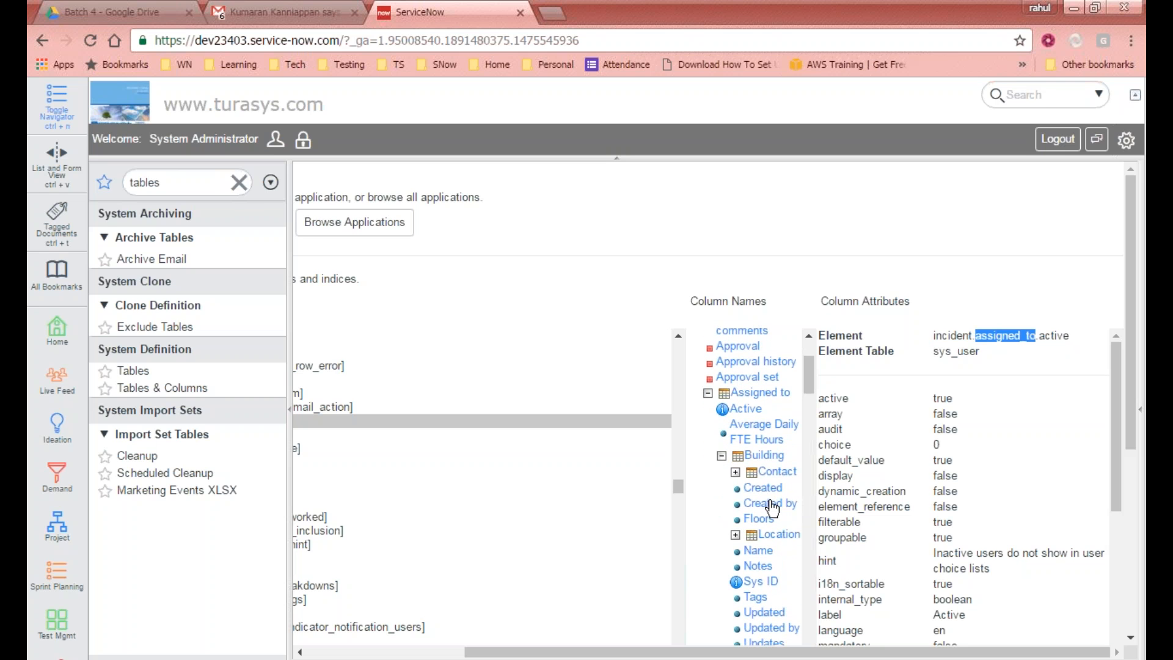
{"action": "scroll", "coordinate": [774, 513], "scroll_direction": "down", "scroll_amount": 2}
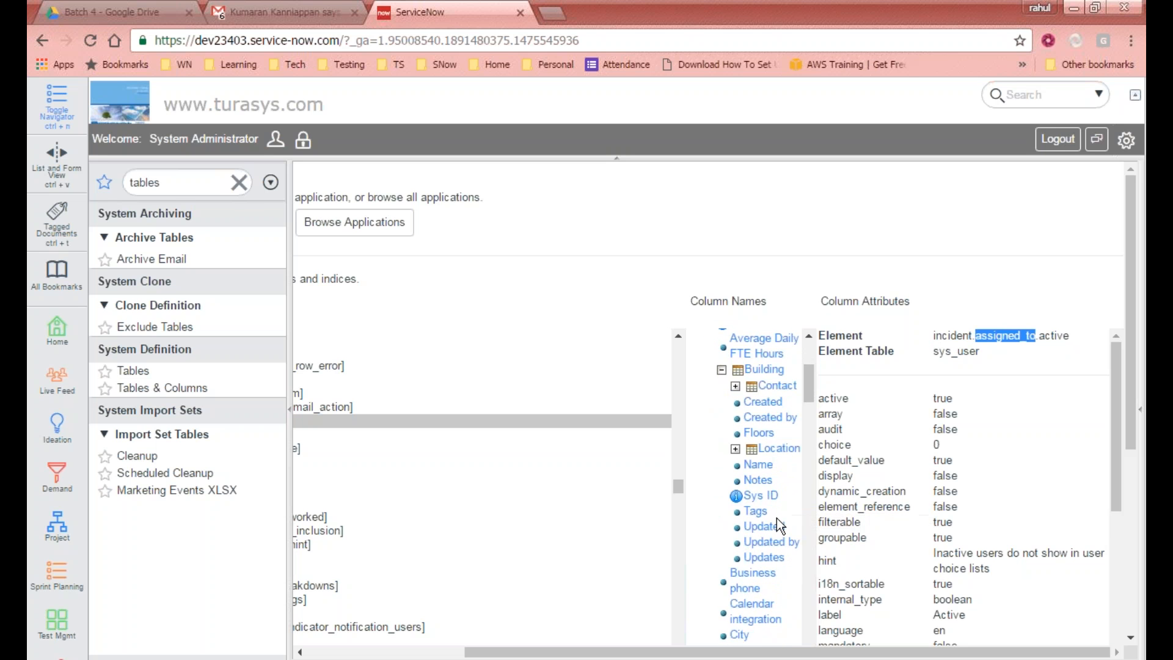
{"action": "scroll", "coordinate": [776, 520], "scroll_direction": "up", "scroll_amount": 2}
{"action": "left_click", "coordinate": [736, 472]}
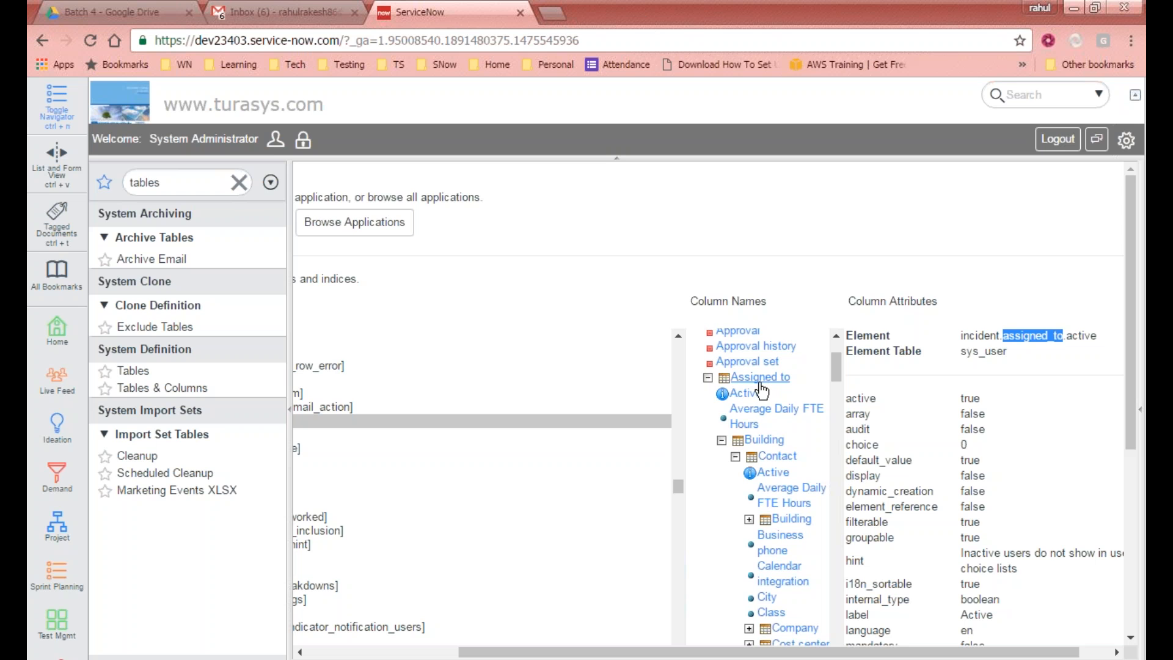
{"action": "left_click_drag", "start_coordinate": [834, 376], "coordinate": [833, 365]}
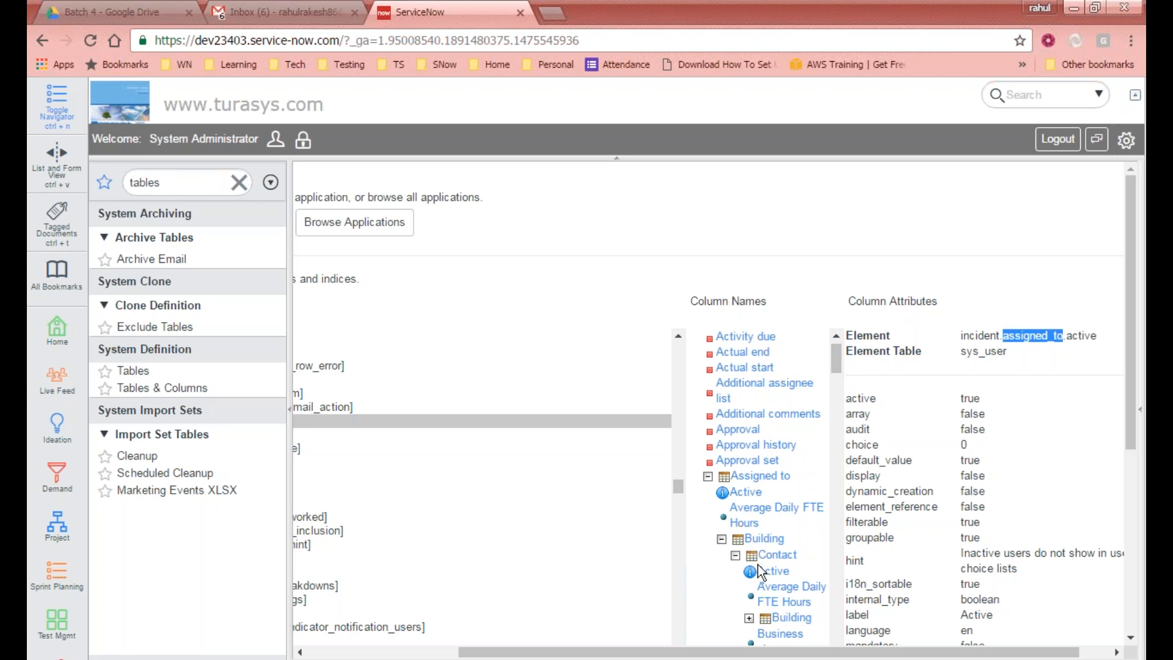
{"action": "left_click_drag", "start_coordinate": [834, 364], "coordinate": [836, 380]}
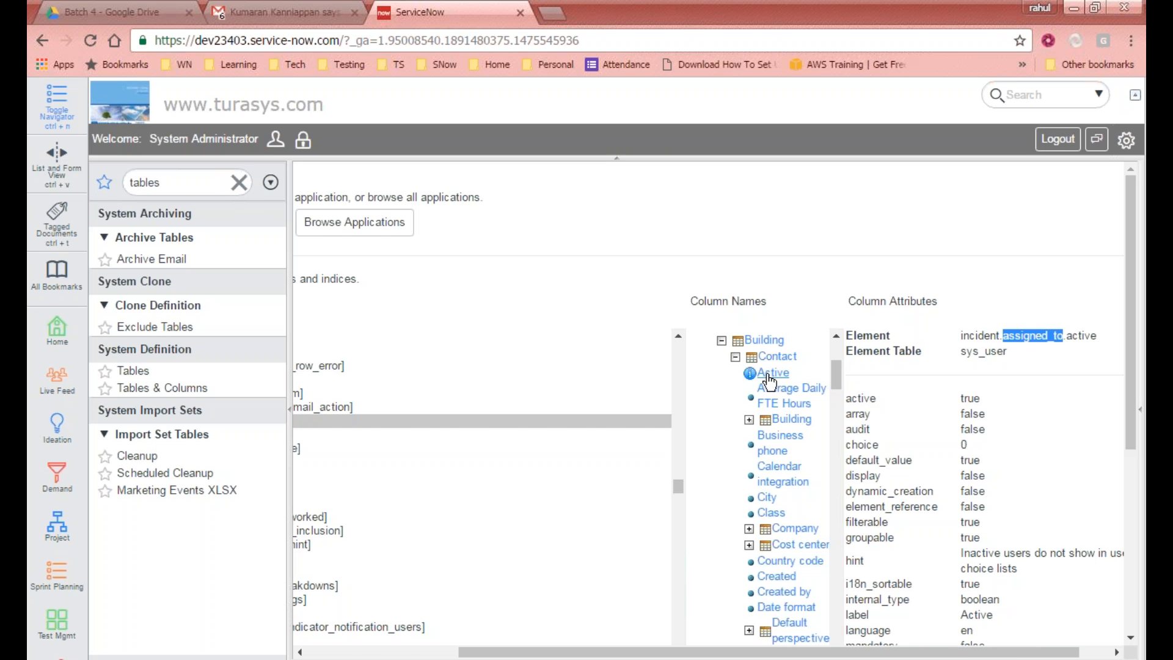
{"action": "left_click", "coordinate": [770, 374]}
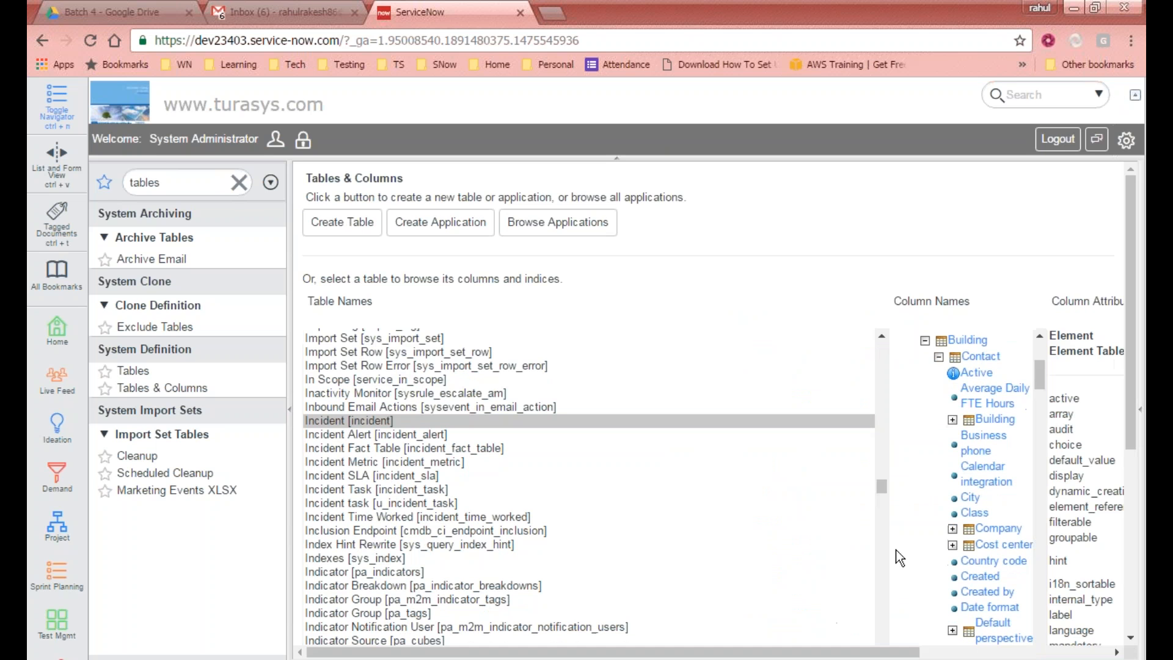
Step: Examine the full dotted element path of the contact's Active column and its attributes, segment by segment
{"action": "left_click_drag", "start_coordinate": [824, 655], "coordinate": [1011, 655]}
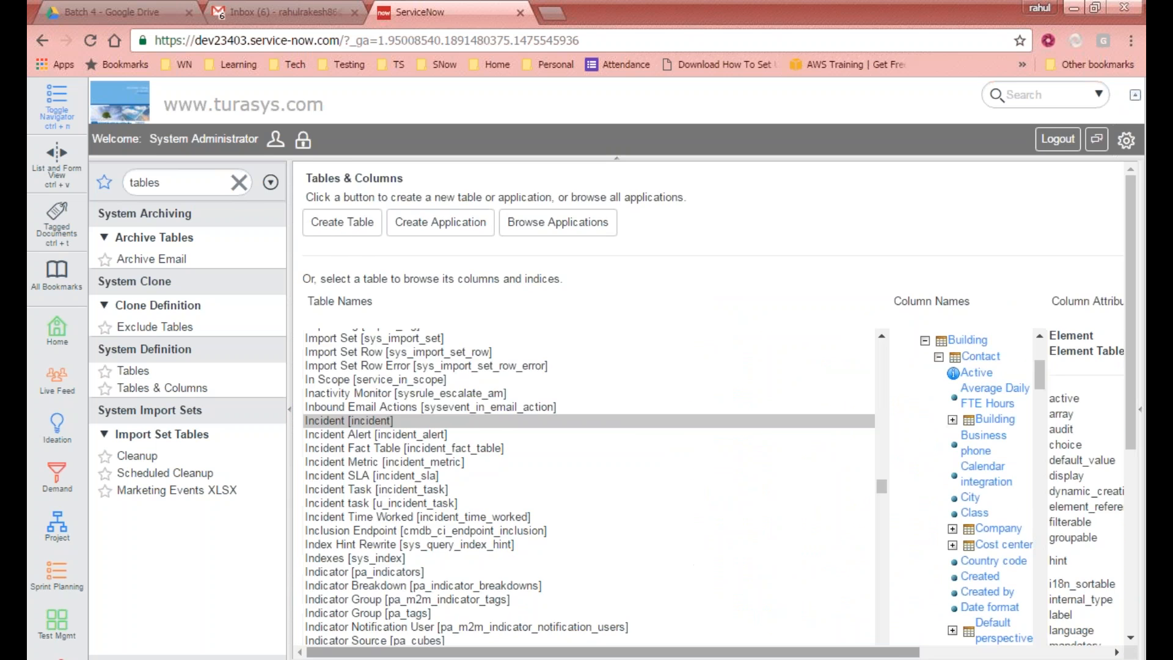
{"action": "left_click_drag", "start_coordinate": [837, 654], "coordinate": [1032, 653]}
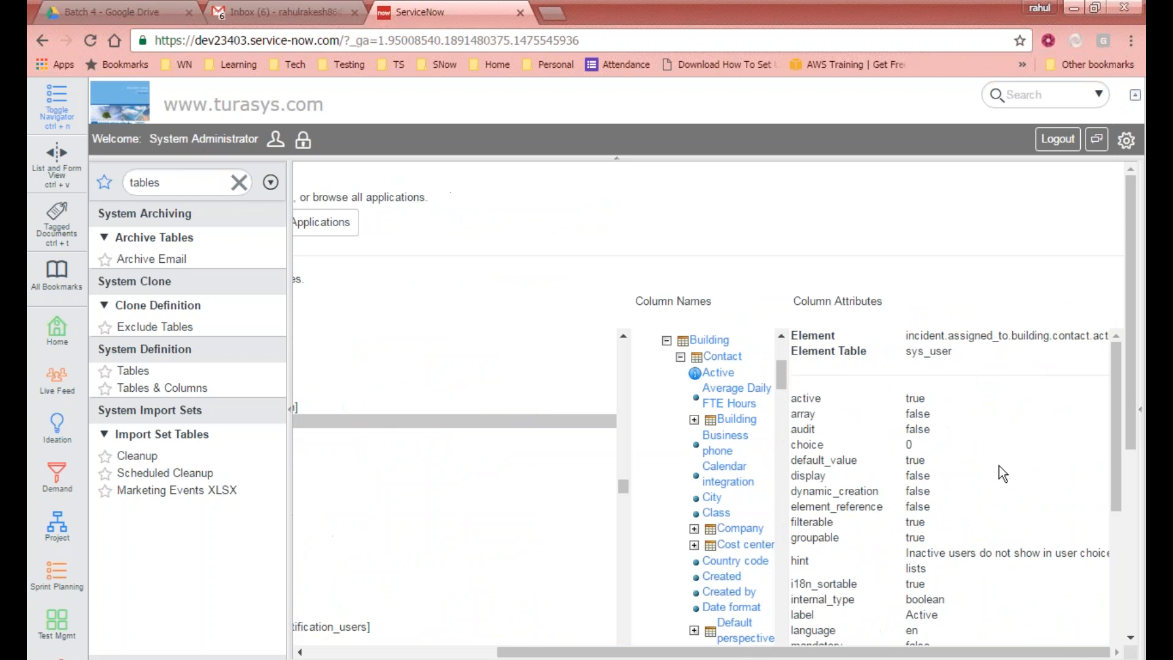
{"action": "double_click", "coordinate": [921, 336]}
{"action": "double_click", "coordinate": [989, 335]}
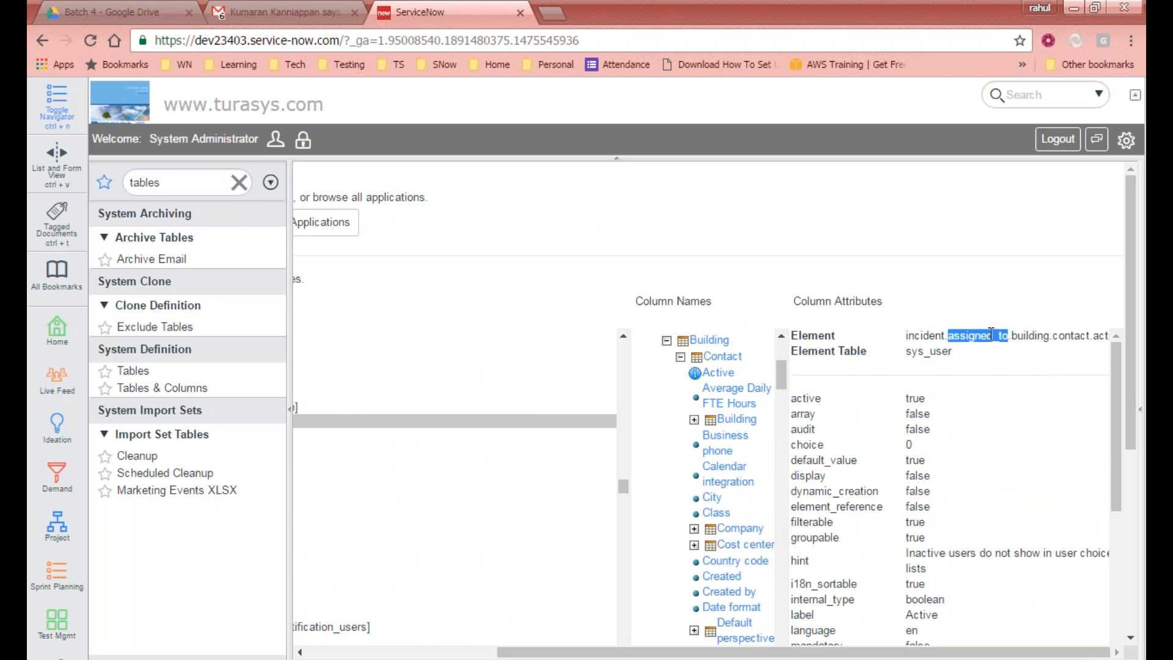
{"action": "double_click", "coordinate": [1042, 335]}
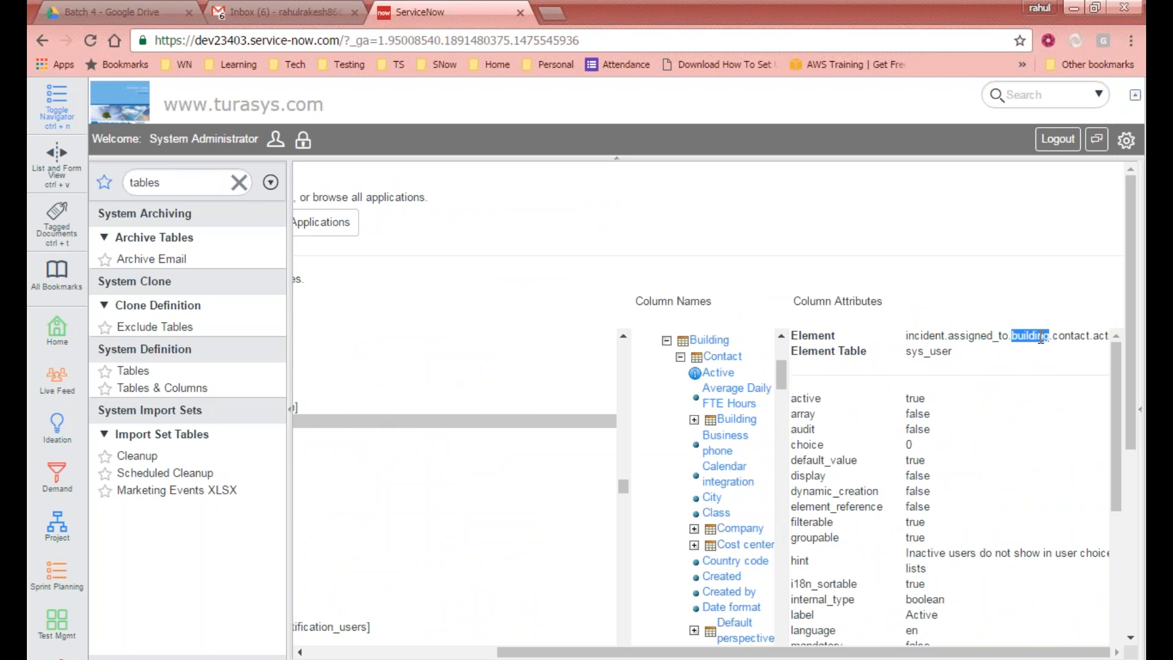
{"action": "double_click", "coordinate": [1071, 335]}
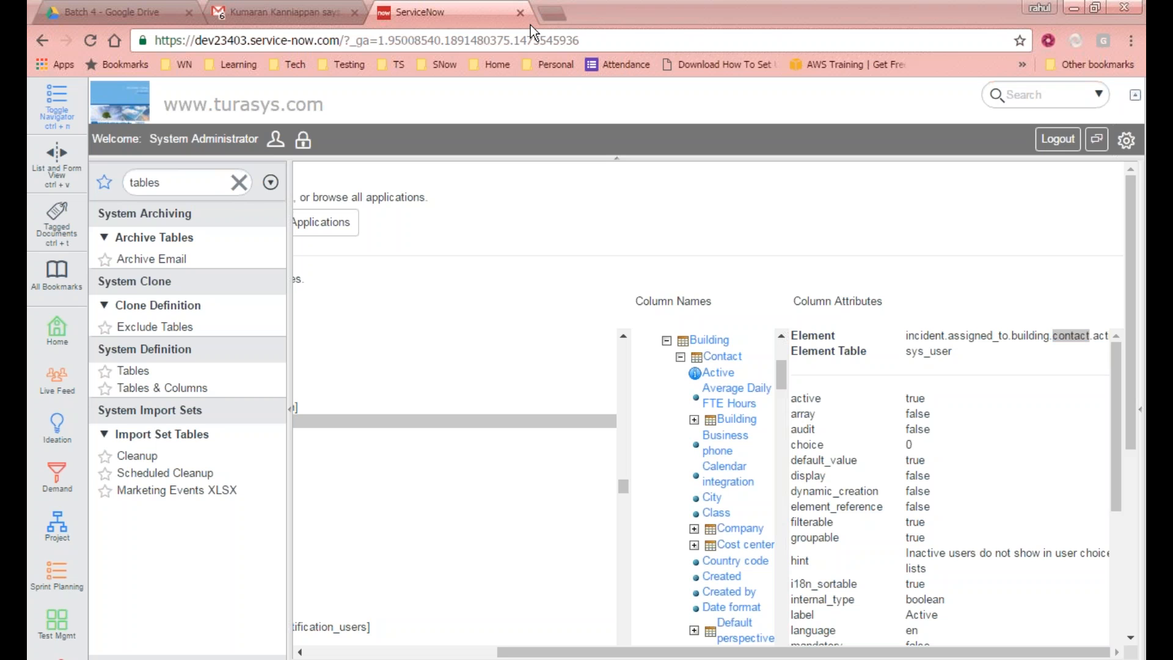
{"action": "left_click", "coordinate": [739, 652]}
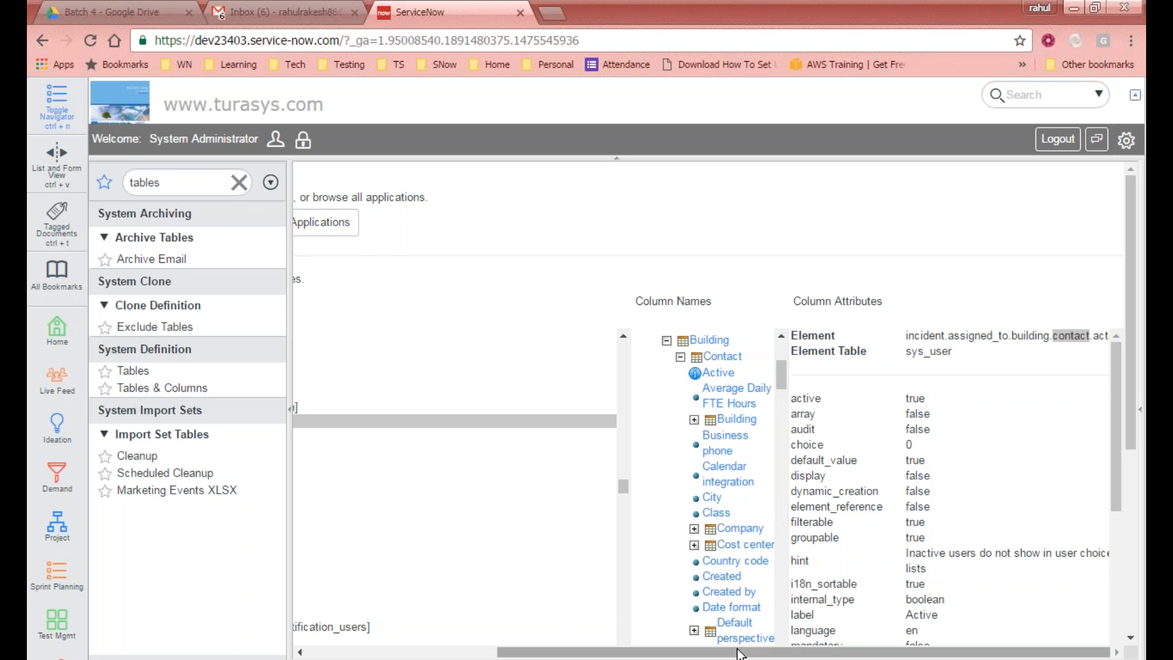
{"action": "mouse_move", "coordinate": [739, 653]}
{"action": "left_mouse_down"}
{"action": "mouse_move", "coordinate": [544, 653]}
{"action": "mouse_move", "coordinate": [735, 653]}
{"action": "left_mouse_up"}
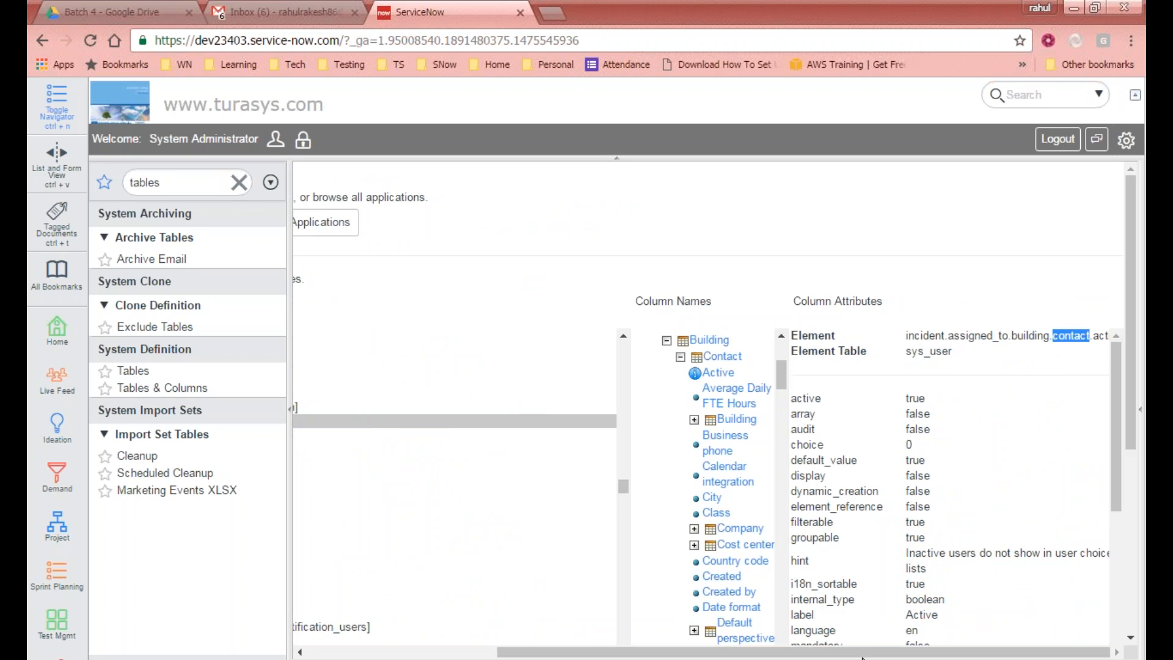
{"action": "left_click_drag", "start_coordinate": [1131, 357], "coordinate": [1133, 298]}
{"action": "left_click_drag", "start_coordinate": [827, 657], "coordinate": [637, 657]}
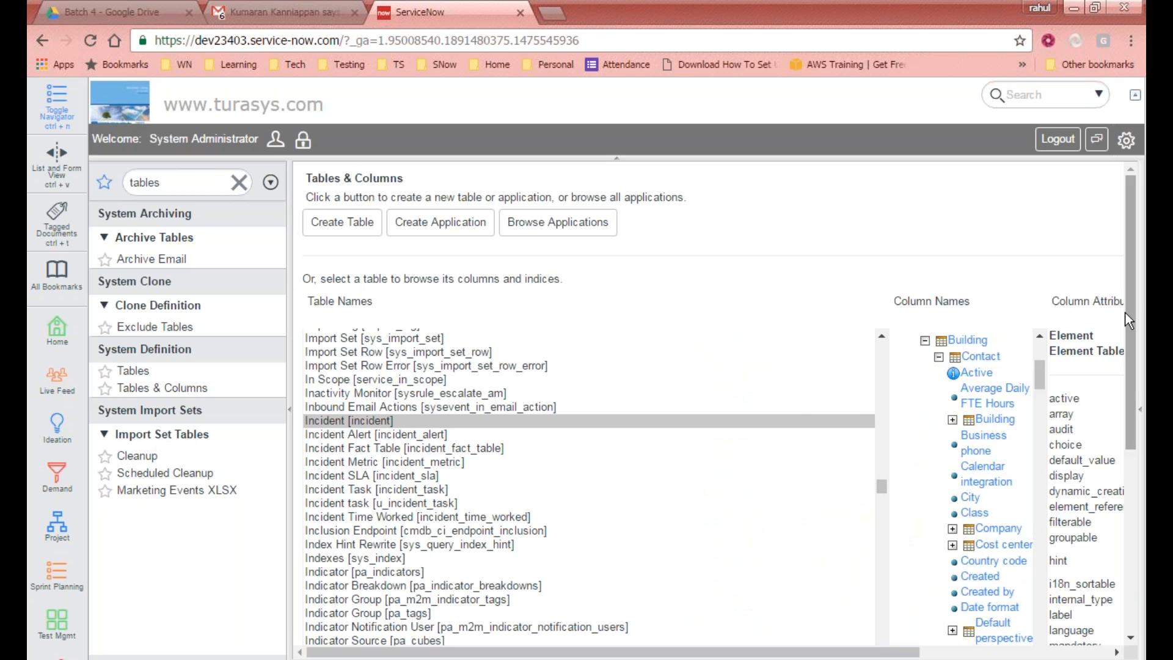
{"action": "left_click_drag", "start_coordinate": [918, 654], "coordinate": [1099, 654]}
{"action": "left_click_drag", "start_coordinate": [910, 335], "coordinate": [1107, 340]}
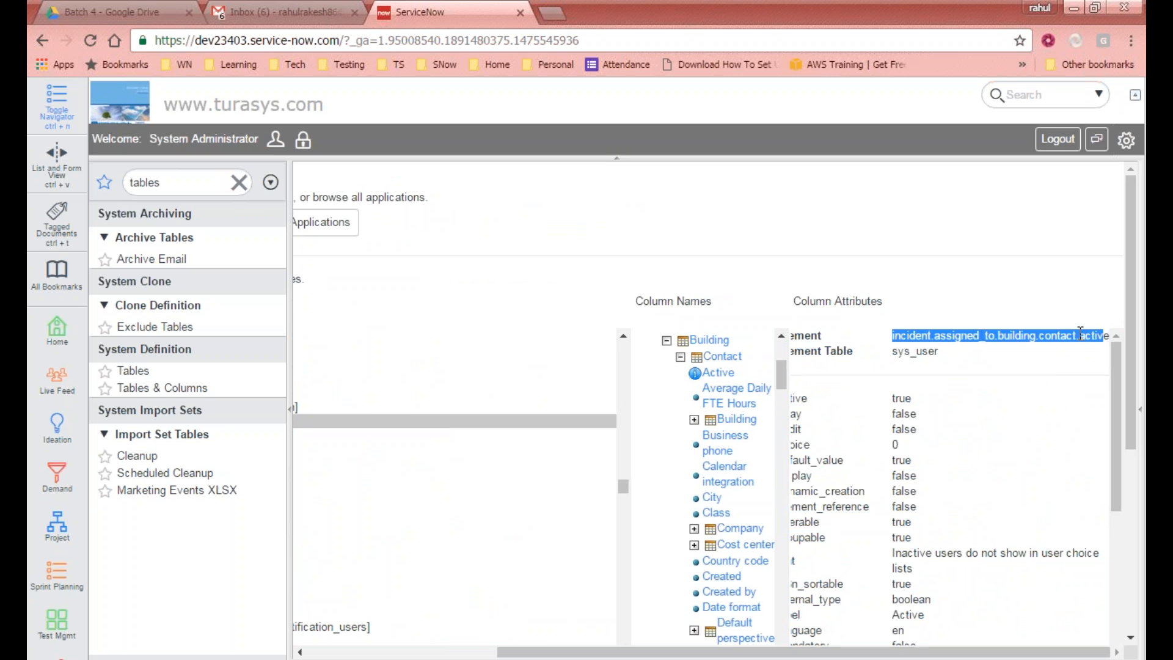
{"action": "left_click_drag", "start_coordinate": [822, 652], "coordinate": [631, 653]}
{"action": "scroll", "coordinate": [669, 489], "scroll_direction": "up", "scroll_amount": 5}
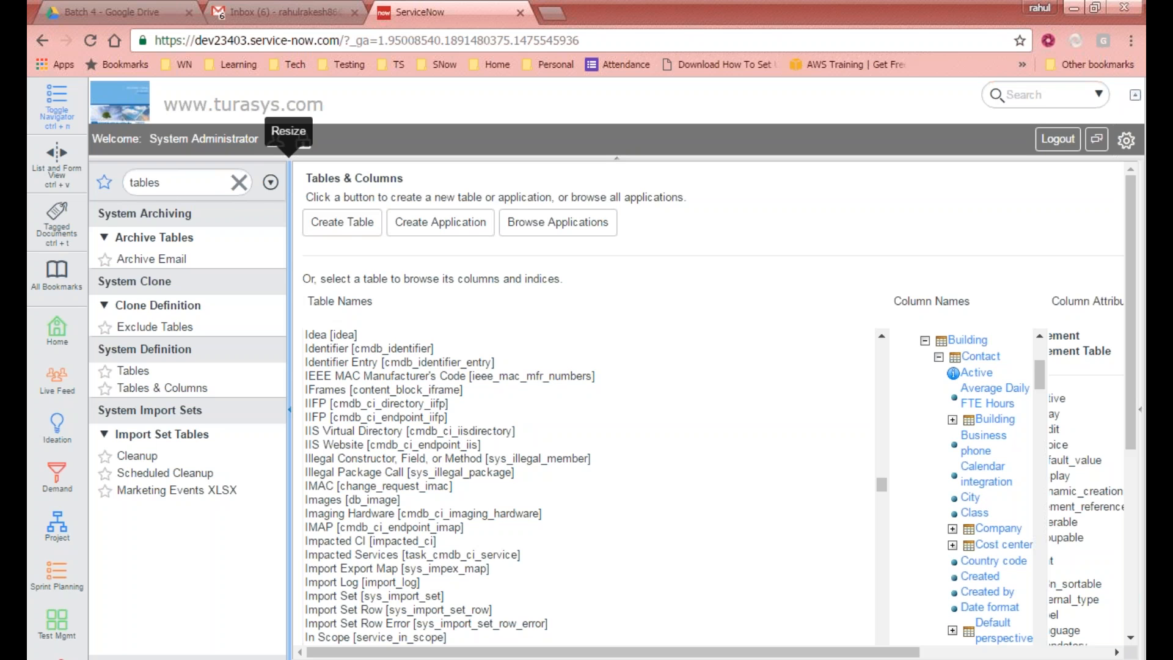
Step: Open the form for creating a new table
{"action": "left_click", "coordinate": [336, 232]}
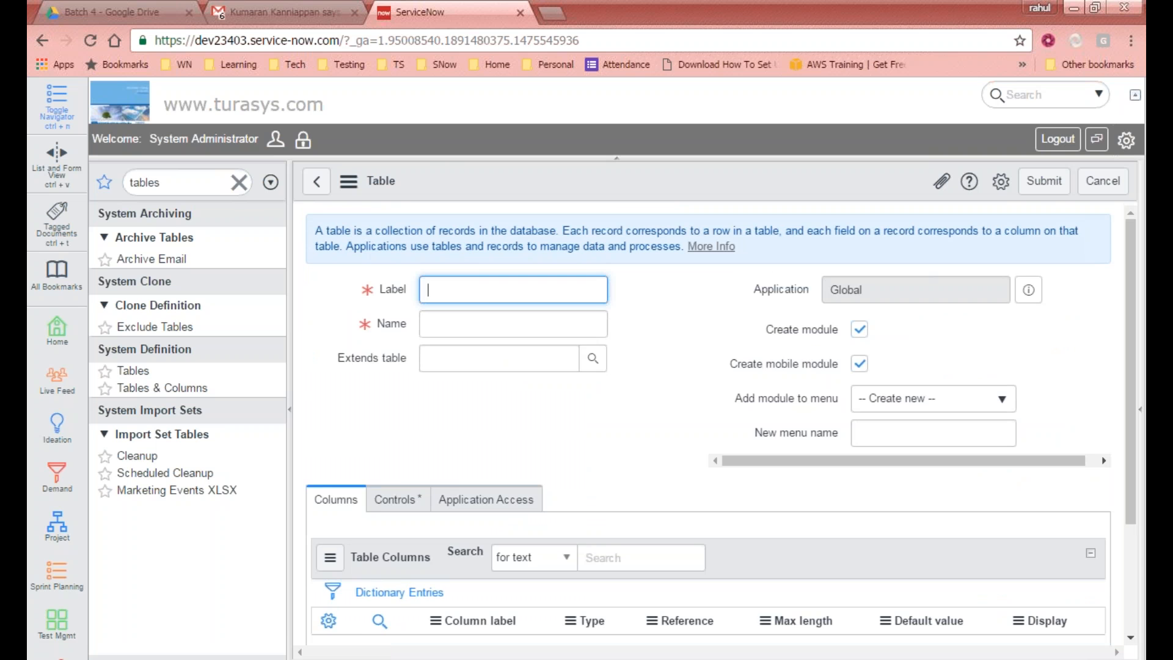
Step: Examine the new table form, its description text and the Columns section
{"action": "scroll", "coordinate": [471, 309], "scroll_direction": "down", "scroll_amount": 1}
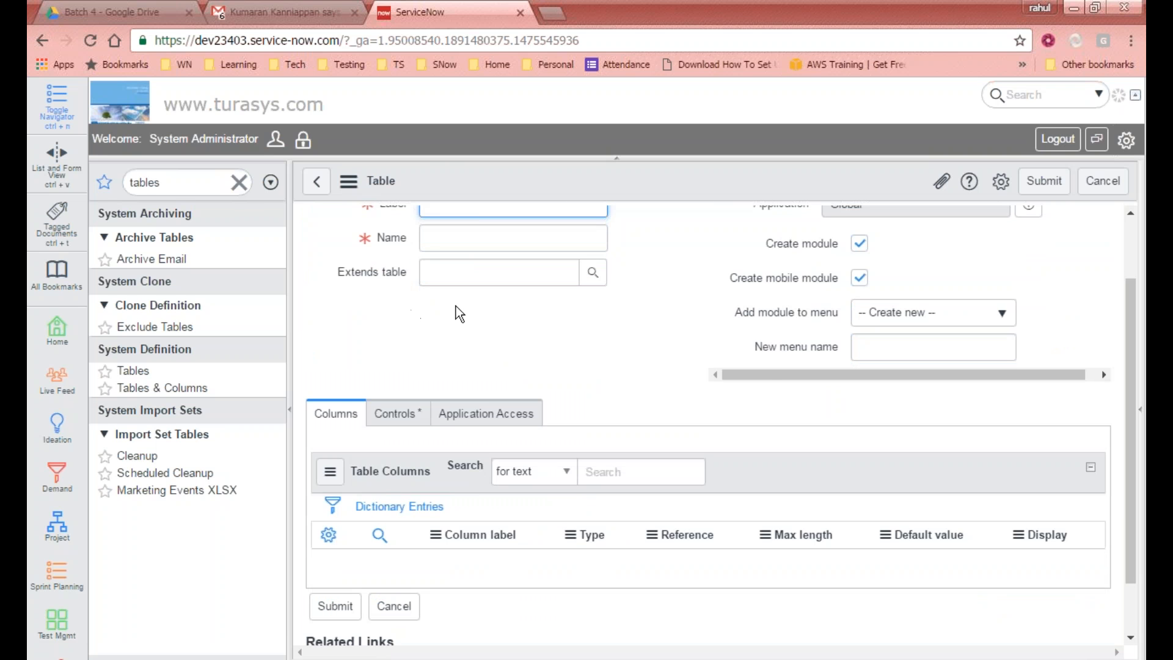
{"action": "scroll", "coordinate": [1123, 330], "scroll_direction": "up", "scroll_amount": 1}
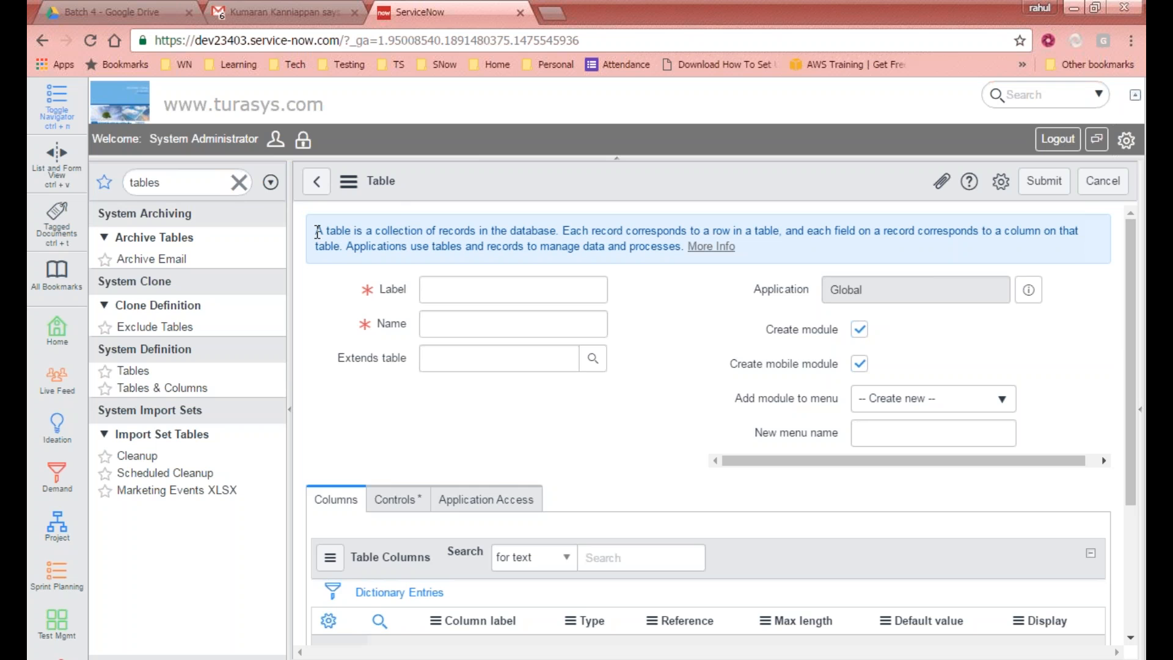
{"action": "left_click_drag", "start_coordinate": [317, 230], "coordinate": [1119, 225]}
{"action": "left_click", "coordinate": [703, 345]}
{"action": "left_click_drag", "start_coordinate": [681, 247], "coordinate": [267, 238]}
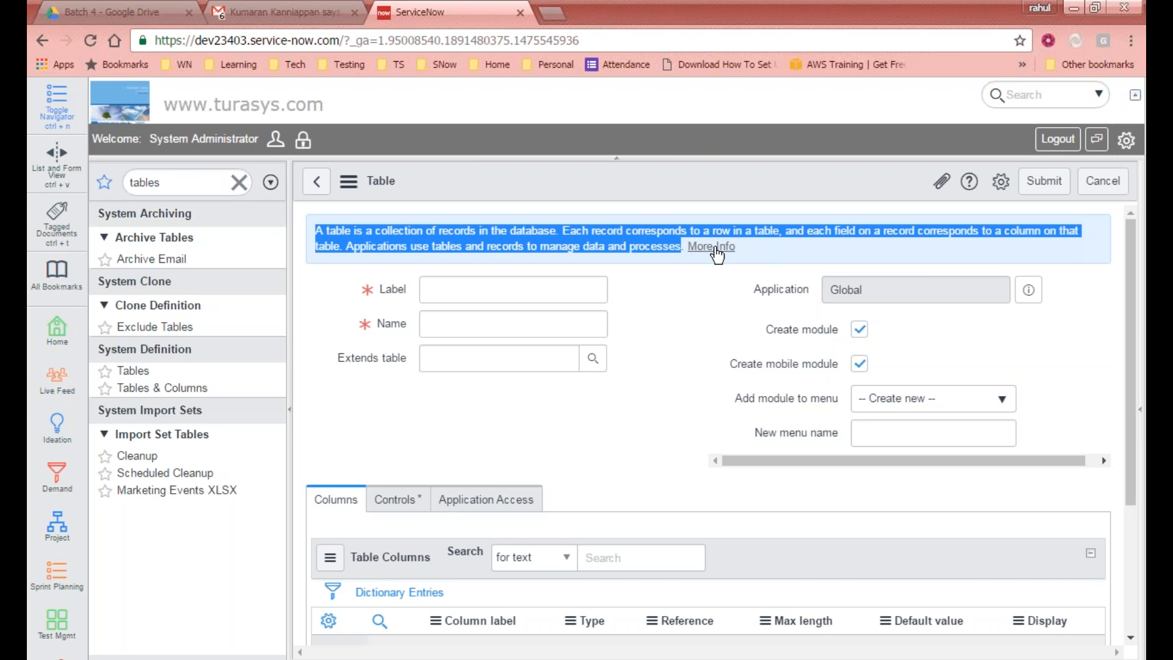
{"action": "left_click", "coordinate": [771, 244]}
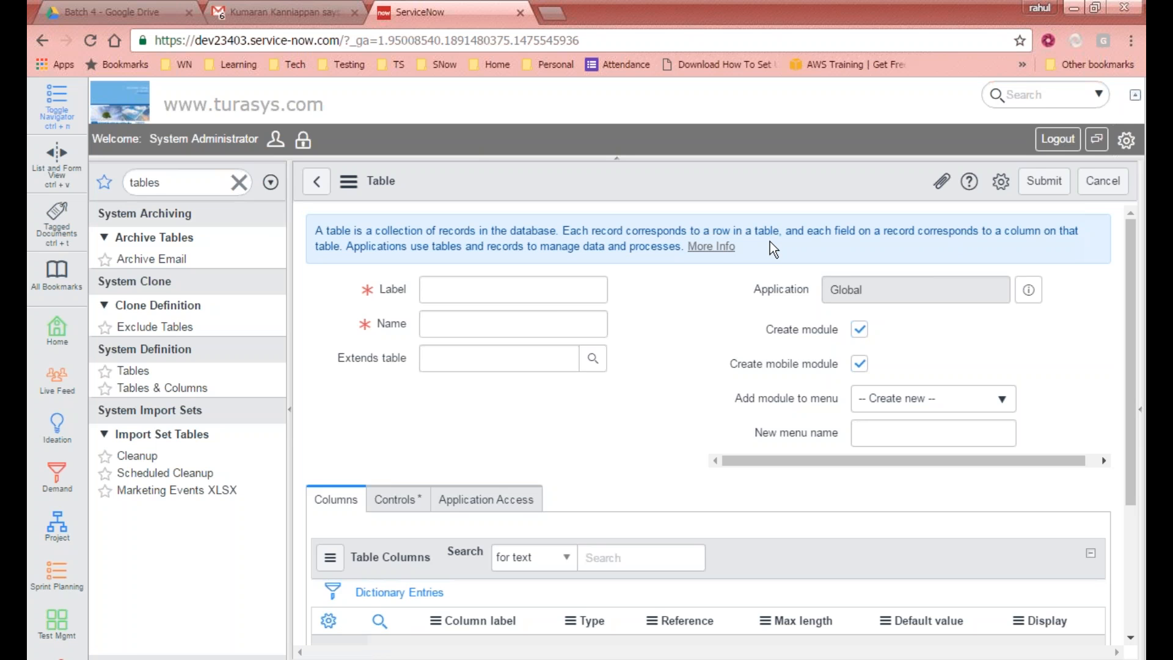
{"action": "scroll", "coordinate": [503, 383], "scroll_direction": "down", "scroll_amount": 3}
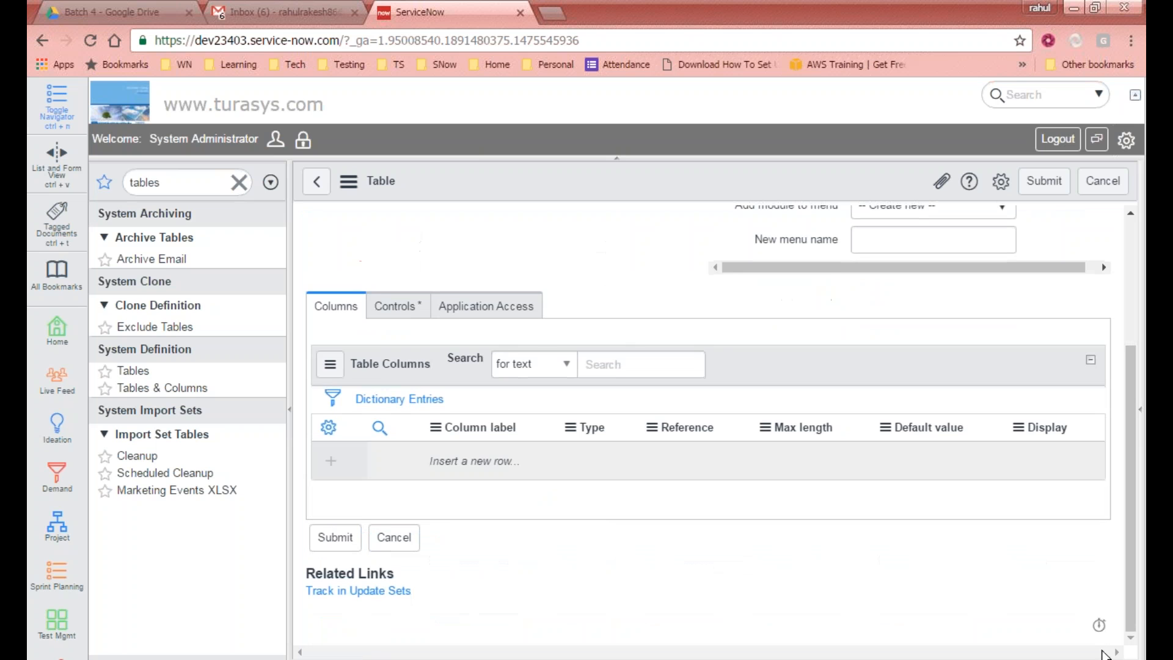
{"action": "scroll", "coordinate": [611, 523], "scroll_direction": "up", "scroll_amount": 3}
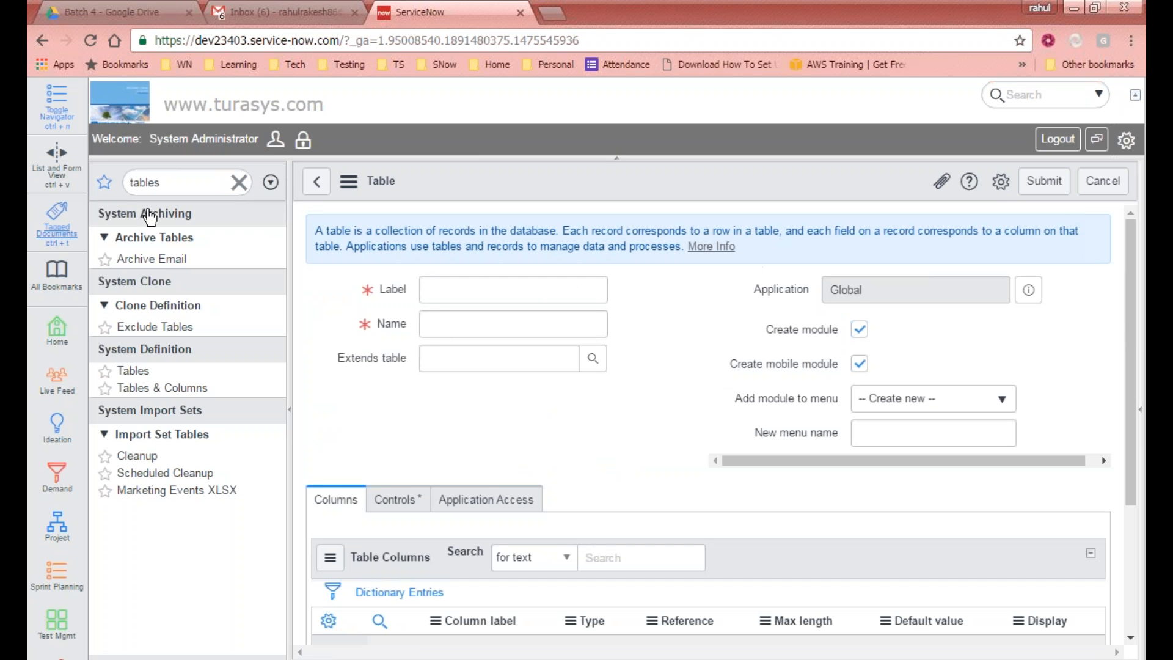
{"action": "left_click_drag", "start_coordinate": [326, 237], "coordinate": [739, 246]}
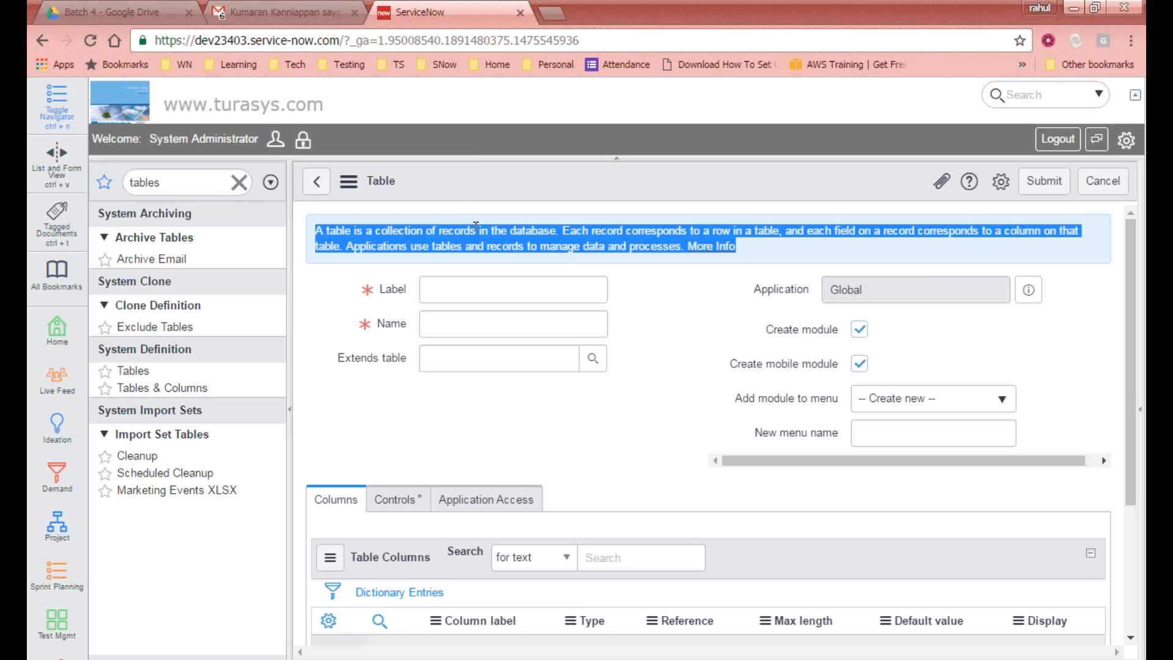
{"action": "left_click", "coordinate": [1106, 298]}
{"action": "scroll", "coordinate": [1130, 274], "scroll_direction": "down", "scroll_amount": 1}
{"action": "scroll", "coordinate": [1137, 296], "scroll_direction": "up", "scroll_amount": 1}
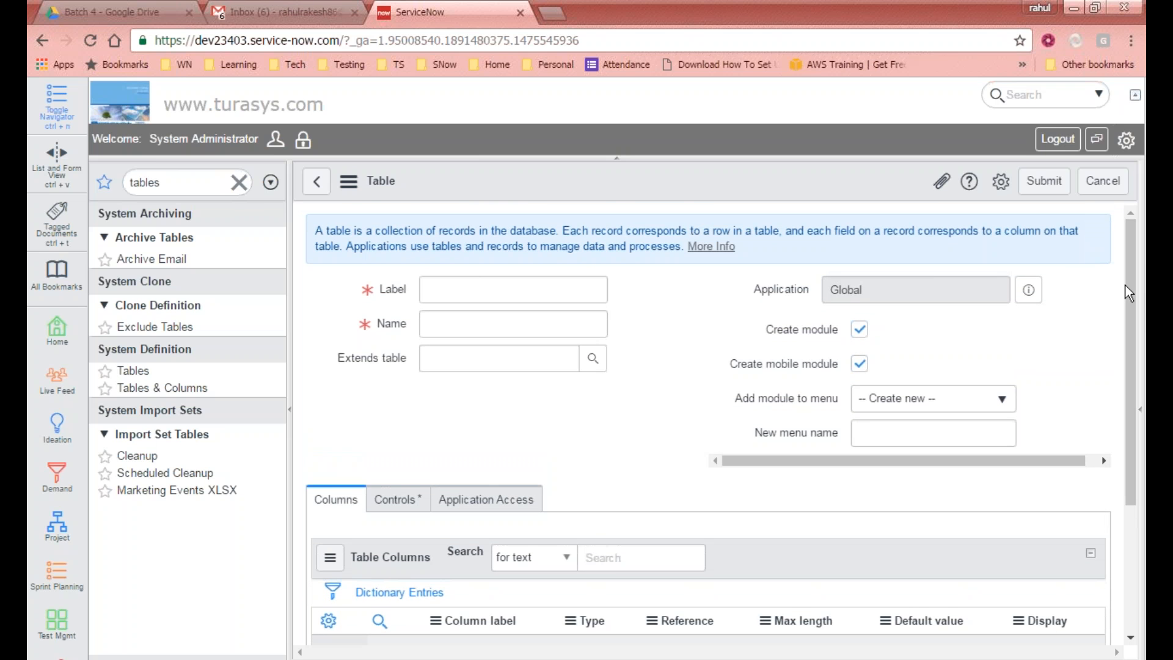
{"action": "left_click_drag", "start_coordinate": [1134, 317], "coordinate": [1124, 276]}
Step: Set the table label to Display name
{"action": "left_click", "coordinate": [441, 291]}
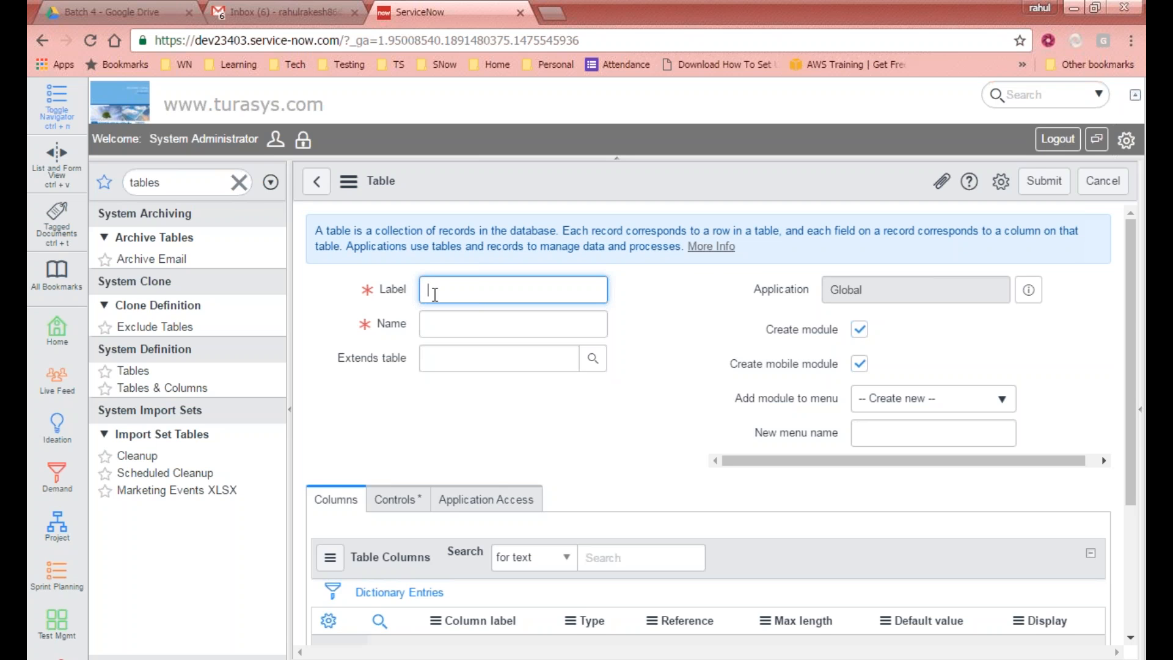
{"action": "type", "text": "cust"}
{"action": "key", "text": "BackSpace"}
{"action": "key", "text": "BackSpace"}
{"action": "key", "text": "BackSpace"}
{"action": "key", "text": "BackSpace"}
{"action": "type", "text": "Display name"}
{"action": "key", "text": "Tab"}
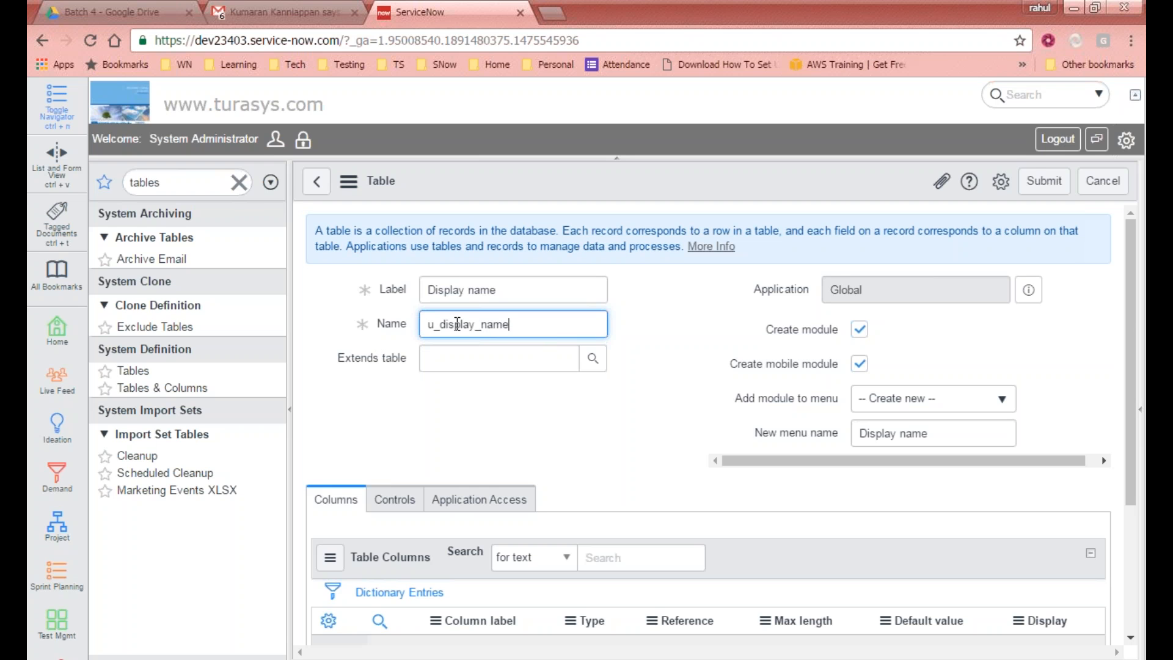
Step: Inspect the auto-generated table name and the label field's tooltip
{"action": "left_click_drag", "start_coordinate": [427, 325], "coordinate": [442, 329]}
{"action": "left_click", "coordinate": [534, 322]}
{"action": "double_click", "coordinate": [463, 287]}
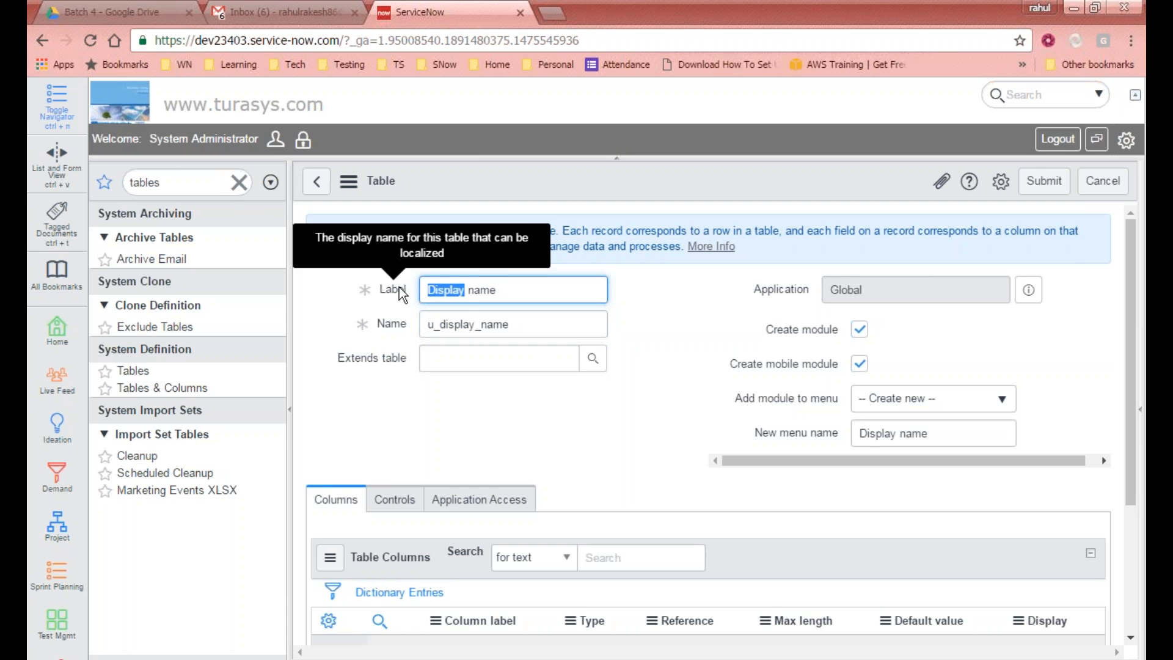
{"action": "left_click", "coordinate": [495, 327]}
{"action": "left_click_drag", "start_coordinate": [512, 288], "coordinate": [470, 286]}
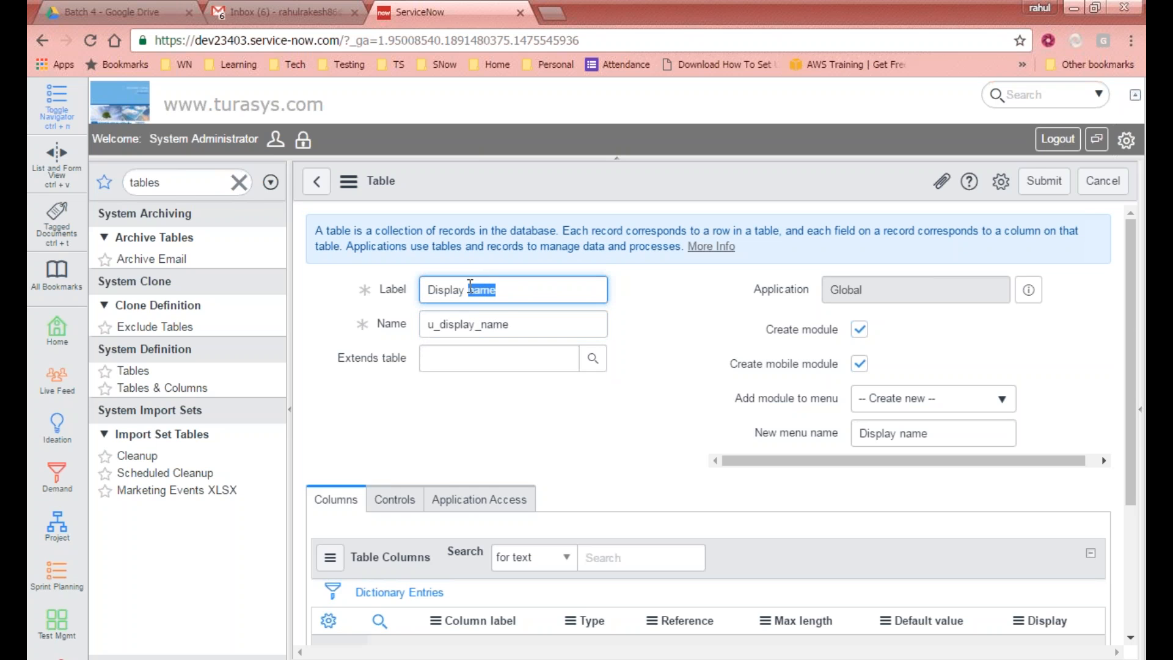
{"action": "left_click", "coordinate": [513, 293]}
Step: Set the table label to My Server Table one
{"action": "triple_click", "coordinate": [523, 284]}
{"action": "type", "text": "My Server Table one"}
{"action": "key", "text": "Tab"}
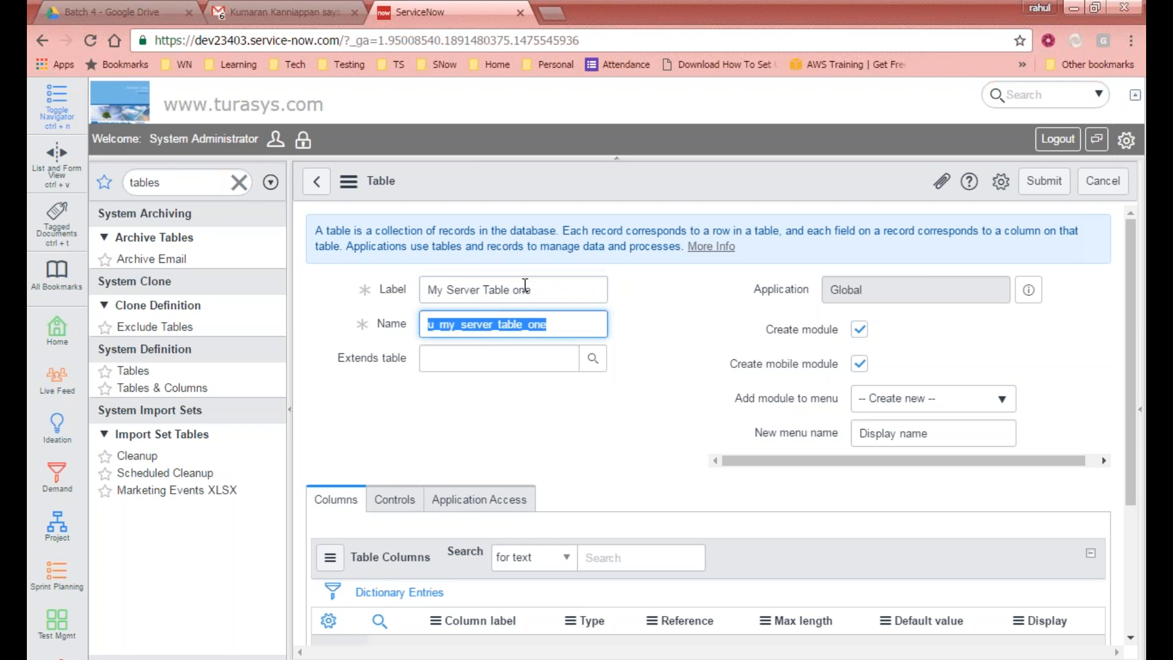
Step: Examine the auto-generated table name and its u_ prefix
{"action": "left_click", "coordinate": [565, 324]}
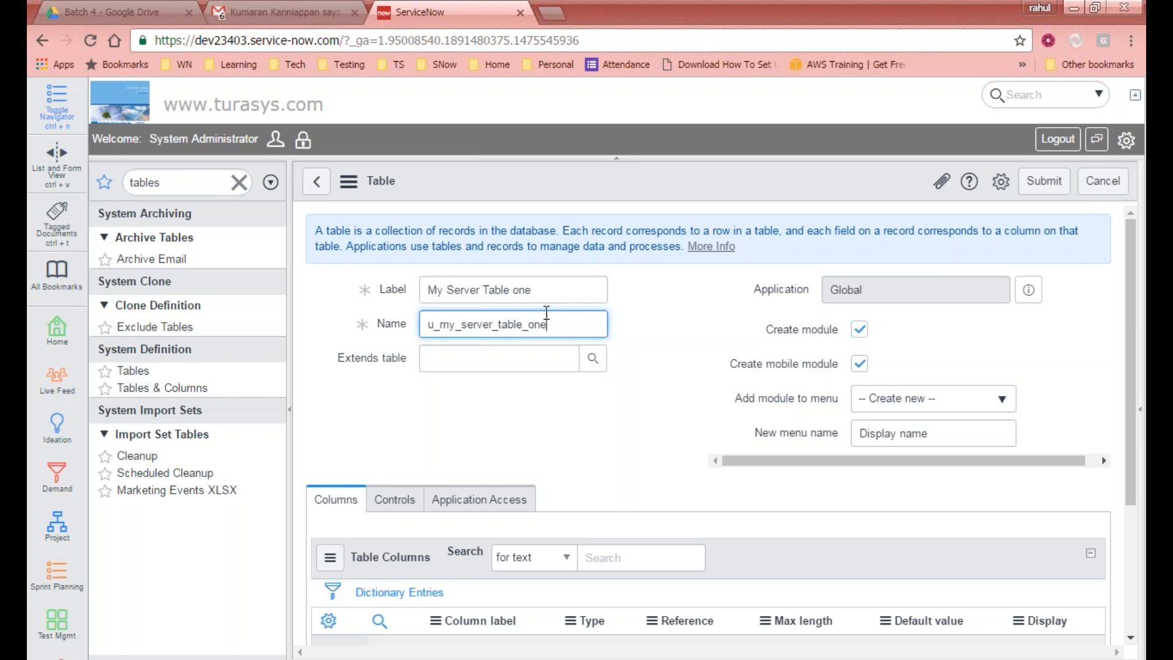
{"action": "left_click_drag", "start_coordinate": [562, 327], "coordinate": [411, 328]}
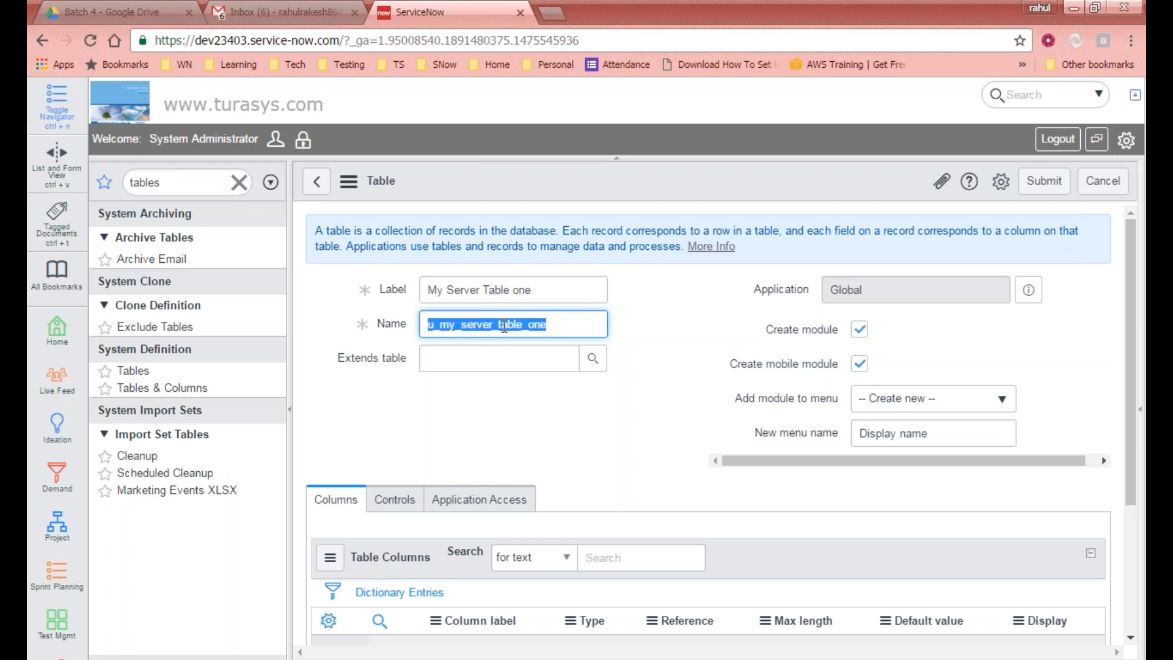
{"action": "left_click", "coordinate": [645, 307]}
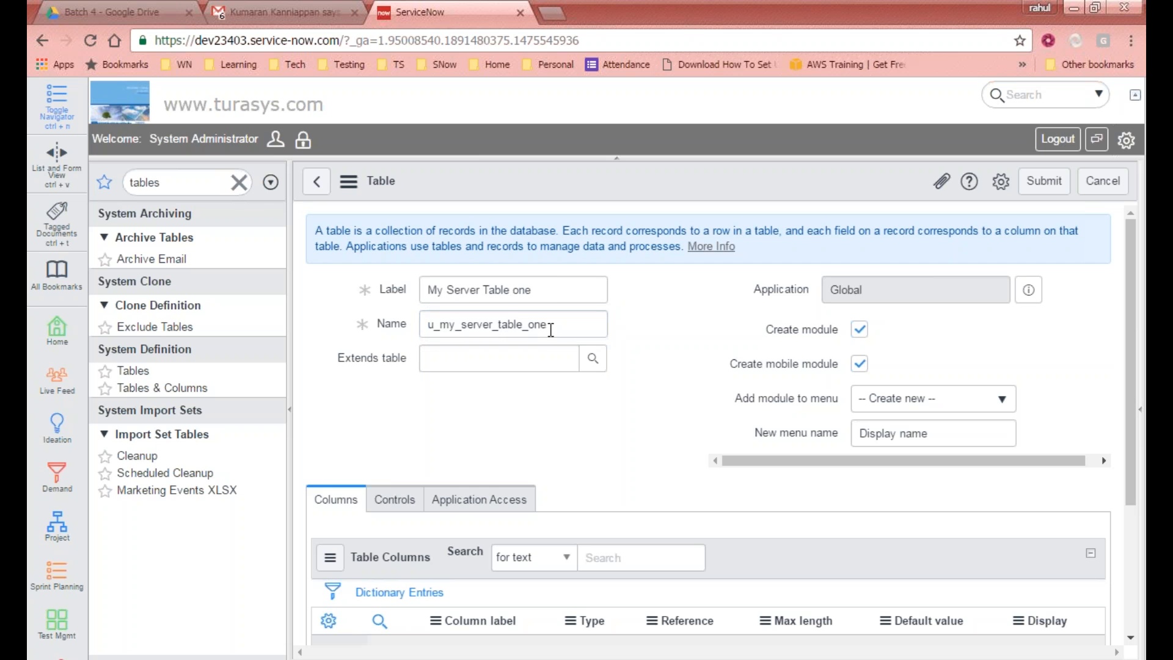
{"action": "left_click_drag", "start_coordinate": [583, 324], "coordinate": [397, 323]}
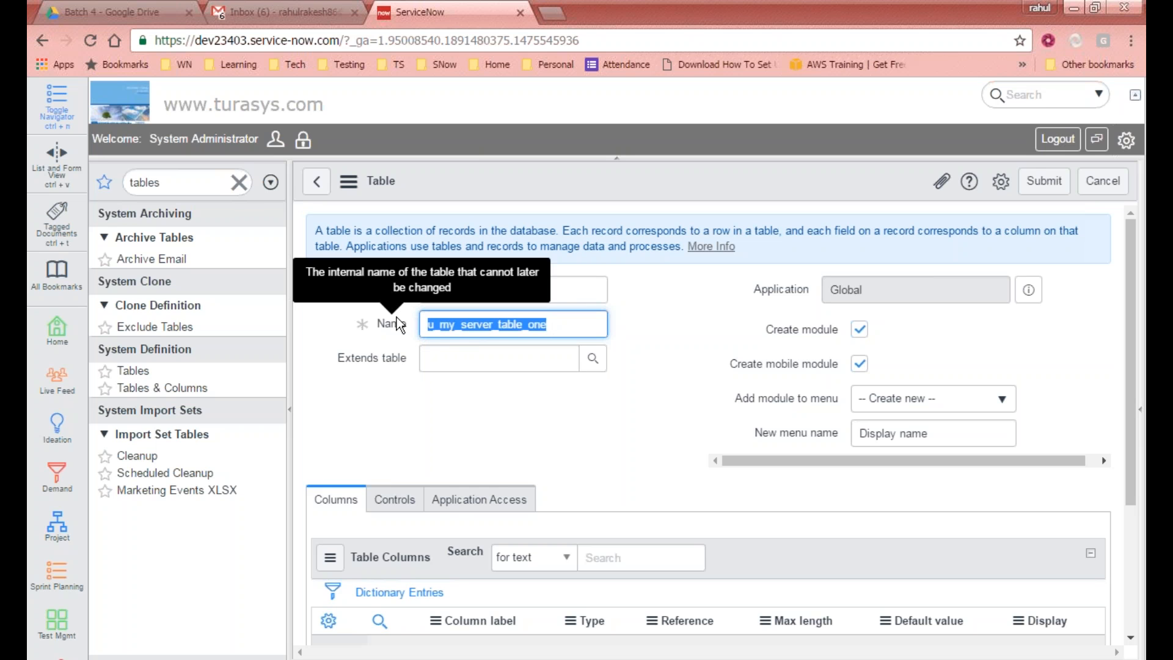
{"action": "left_click", "coordinate": [572, 320]}
{"action": "double_click", "coordinate": [513, 322]}
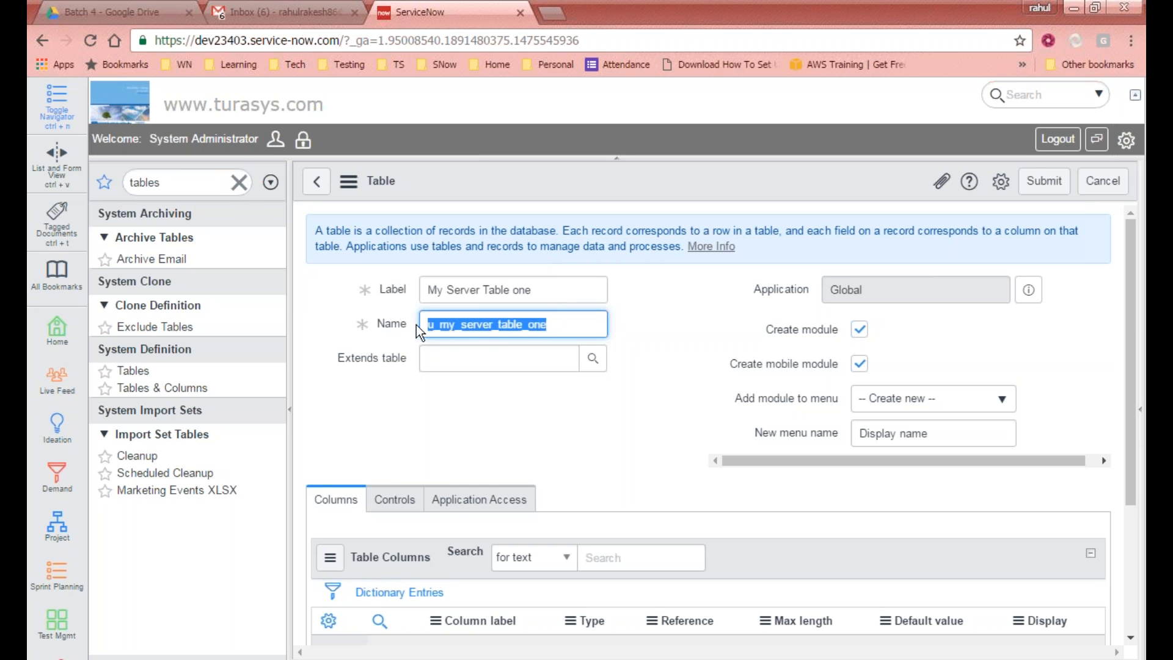
{"action": "left_click", "coordinate": [638, 324]}
{"action": "left_click_drag", "start_coordinate": [428, 324], "coordinate": [449, 325]}
{"action": "left_click", "coordinate": [750, 300]}
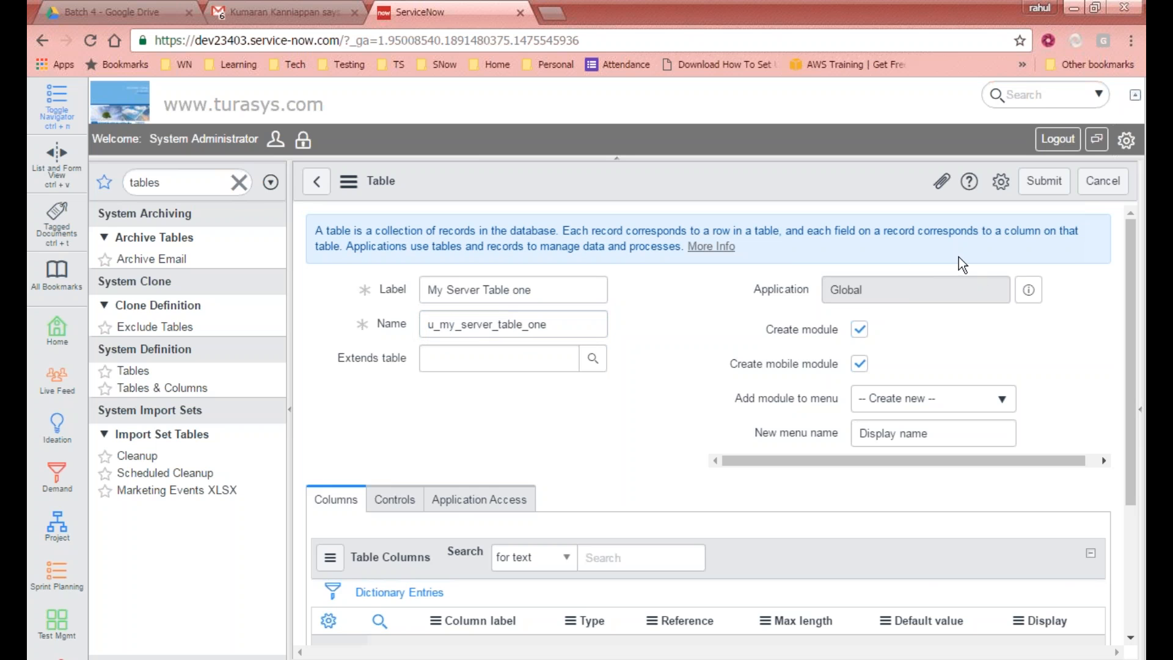
Step: Switch the current application to CMDB Content and leave the unsaved form
{"action": "left_click", "coordinate": [1125, 141]}
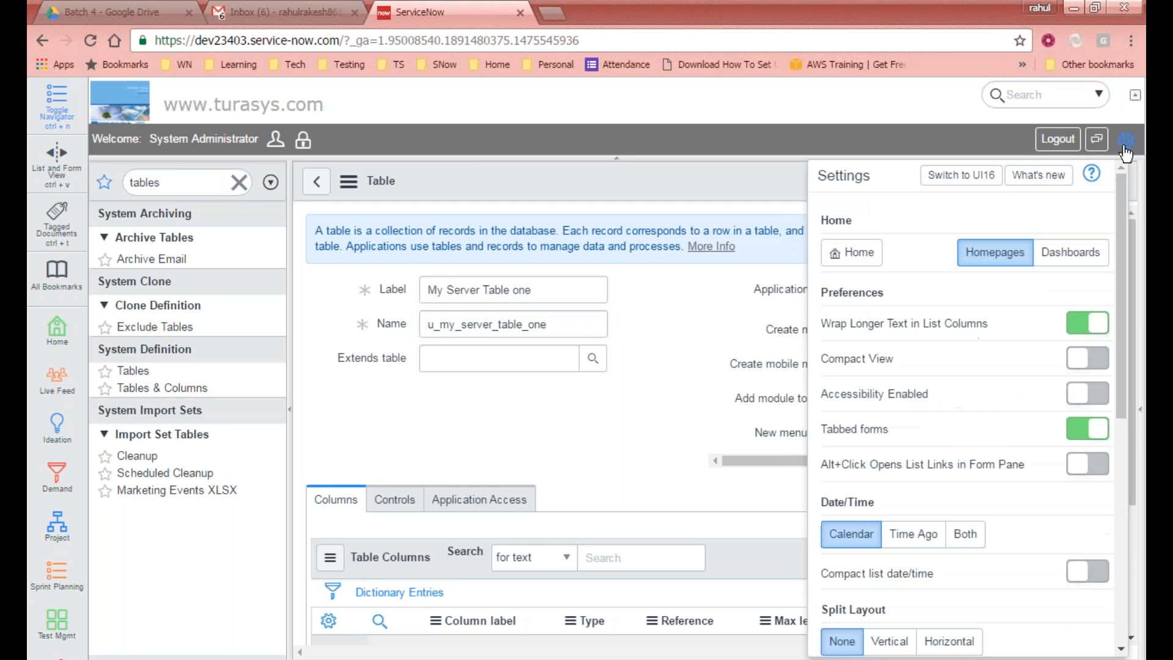
{"action": "left_click_drag", "start_coordinate": [1124, 303], "coordinate": [1112, 493]}
{"action": "left_click", "coordinate": [882, 394]}
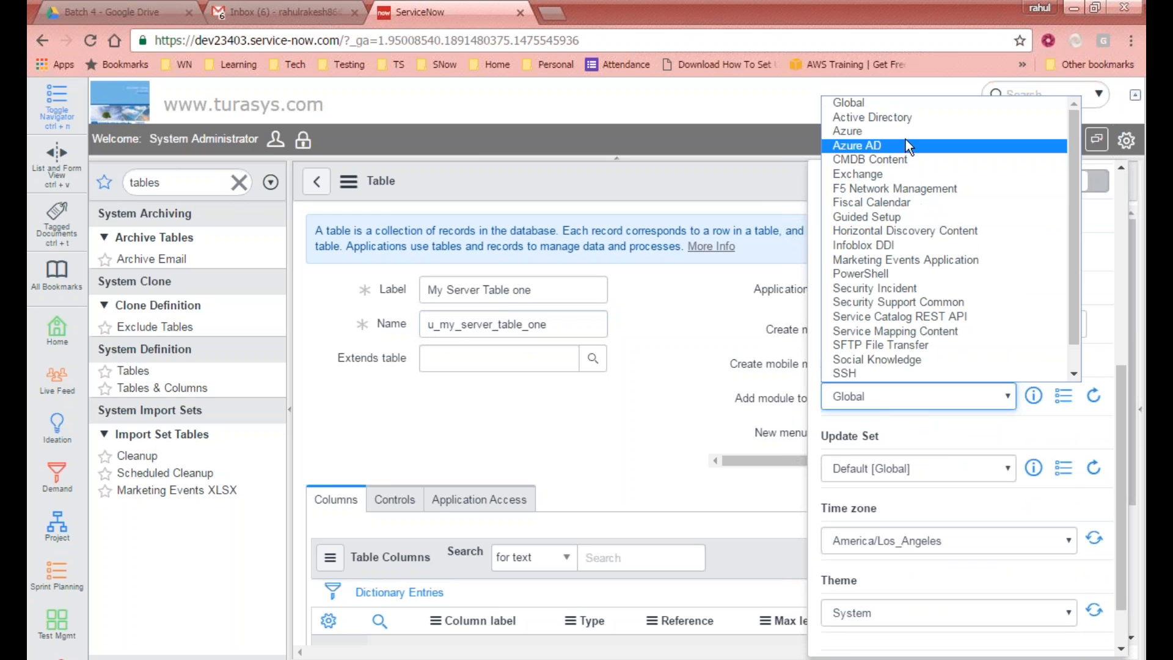
{"action": "left_click", "coordinate": [892, 158]}
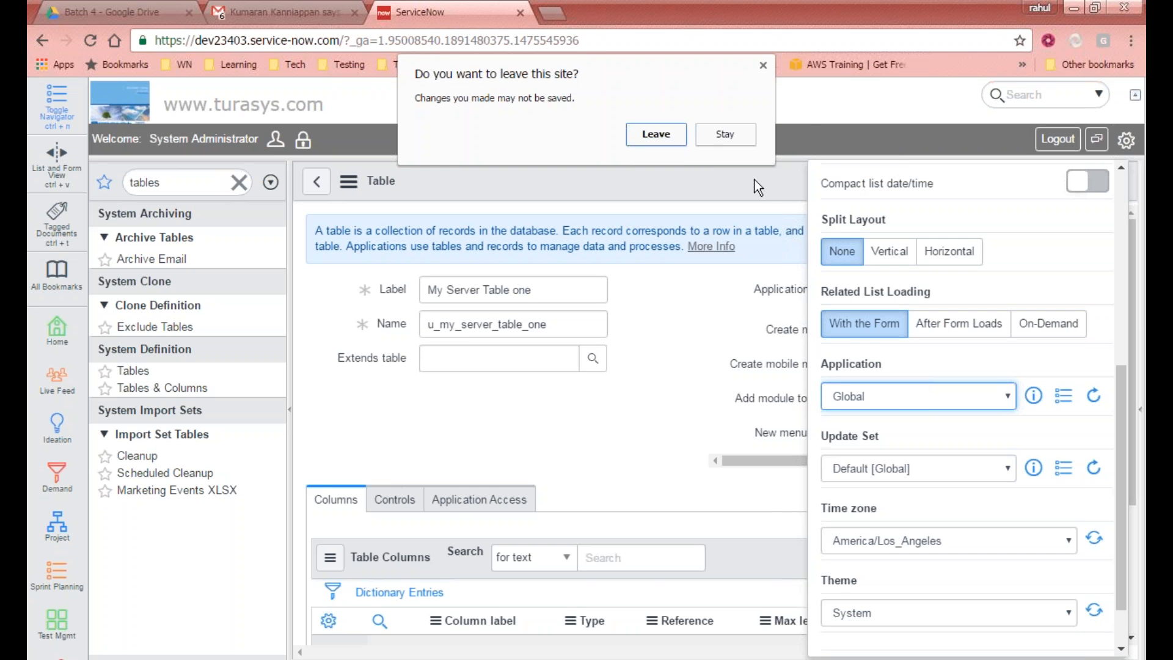
{"action": "left_click", "coordinate": [678, 142]}
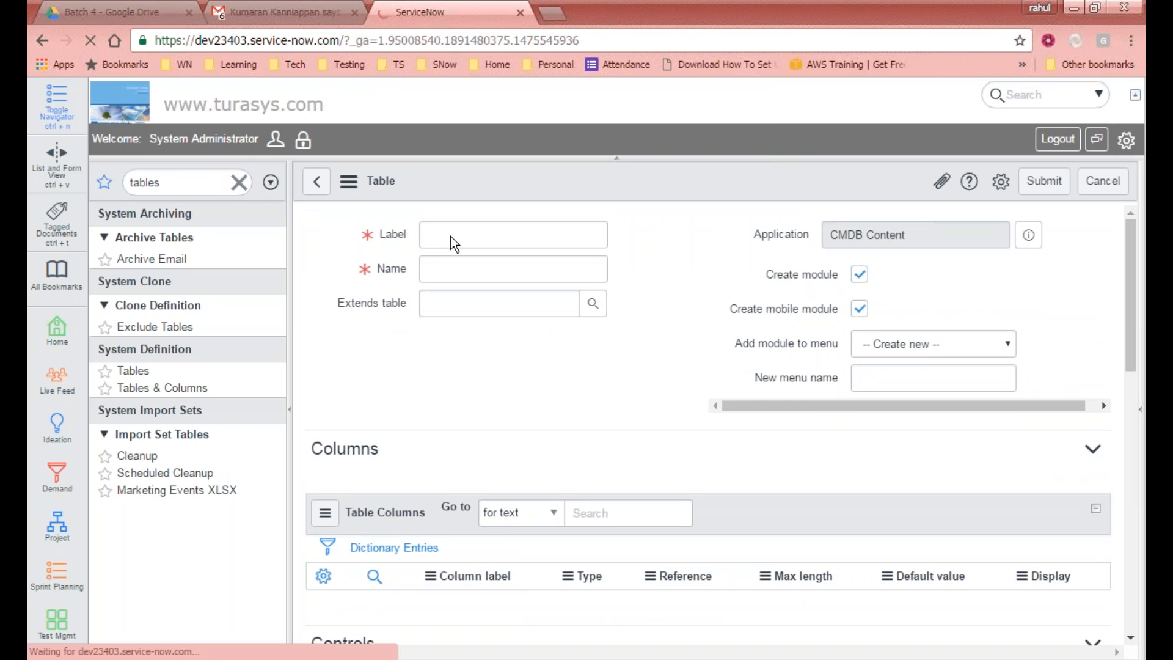
Step: Set the table label to display name
{"action": "left_click", "coordinate": [439, 283]}
{"action": "type", "text": "display"}
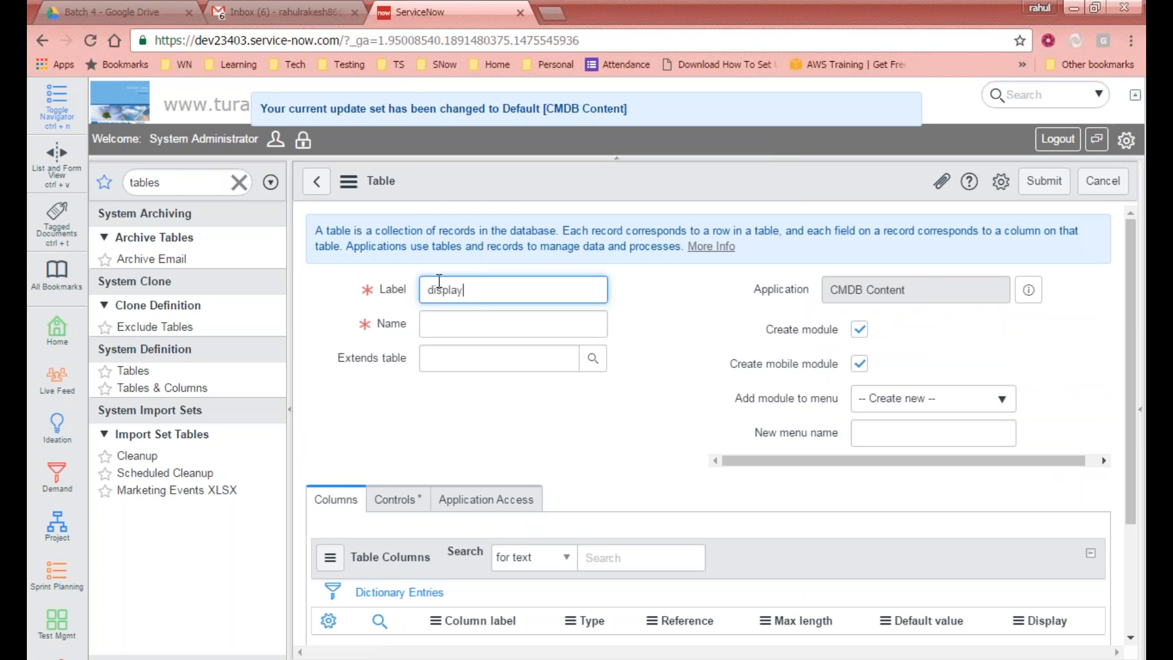
{"action": "key", "text": "Tab"}
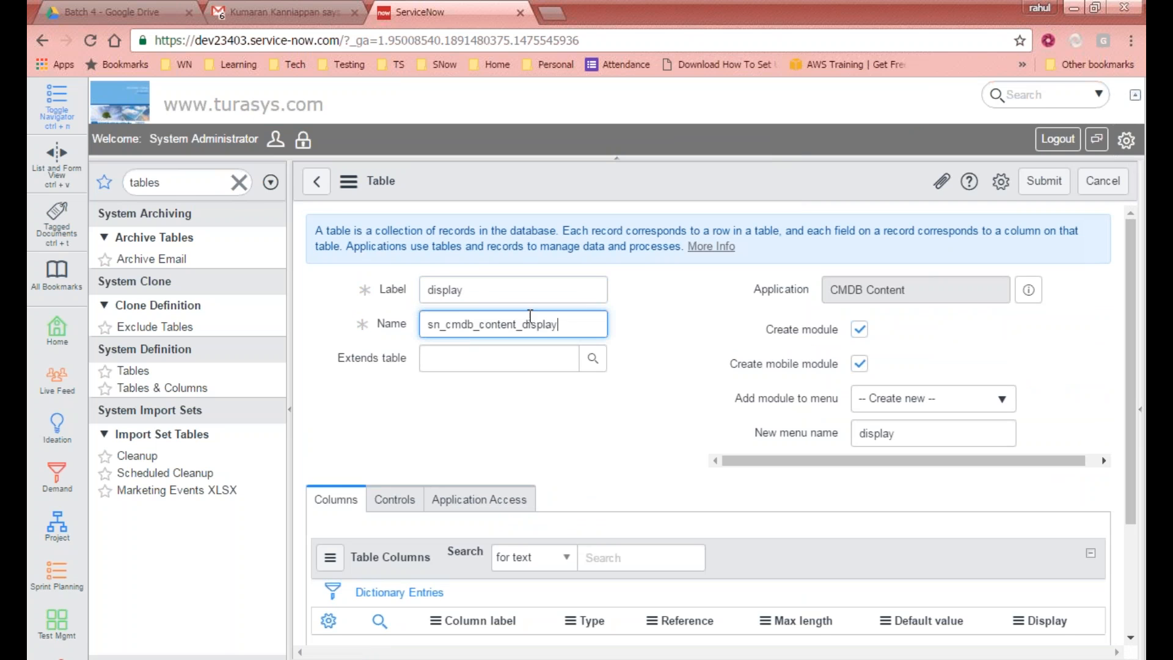
{"action": "left_click", "coordinate": [529, 296]}
{"action": "type", "text": "n"}
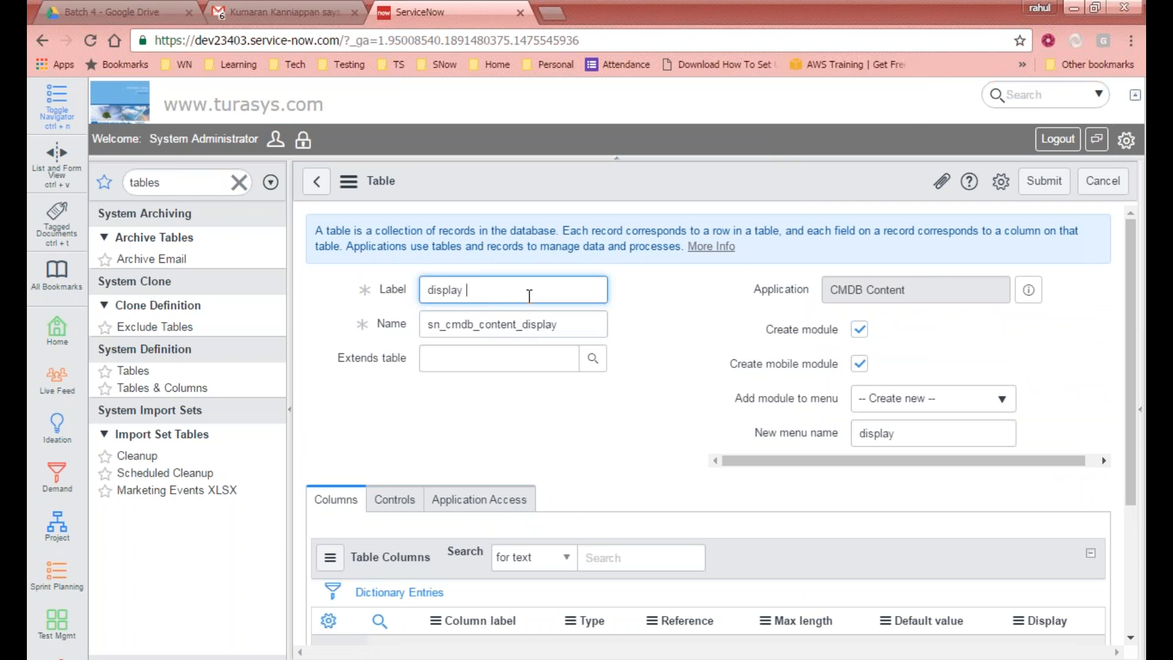
{"action": "type", "text": "ame"}
{"action": "key", "text": "Tab"}
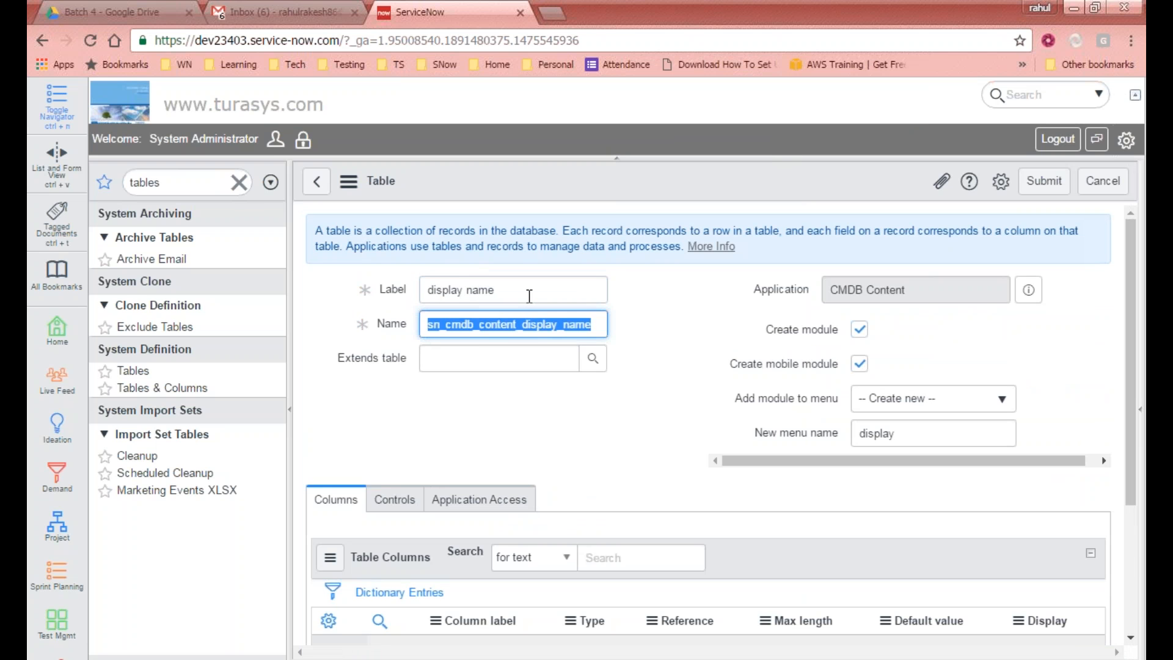
Step: Examine the auto-generated table name's sn_cmdb_content prefix
{"action": "left_click", "coordinate": [543, 330]}
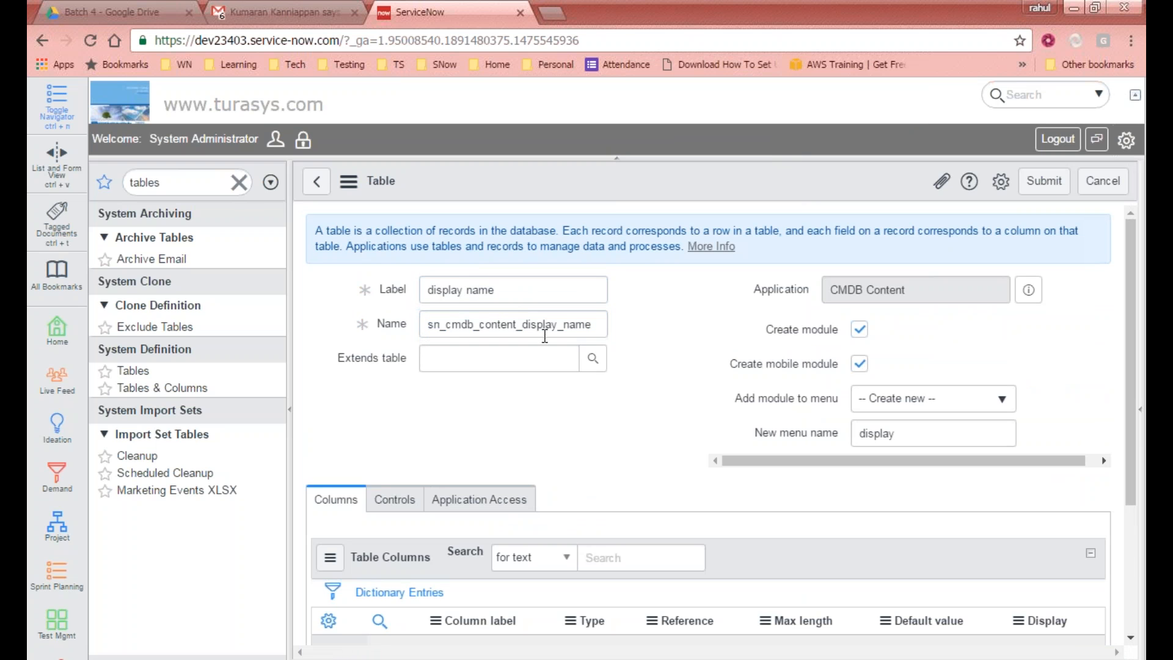
{"action": "left_click_drag", "start_coordinate": [430, 323], "coordinate": [452, 324]}
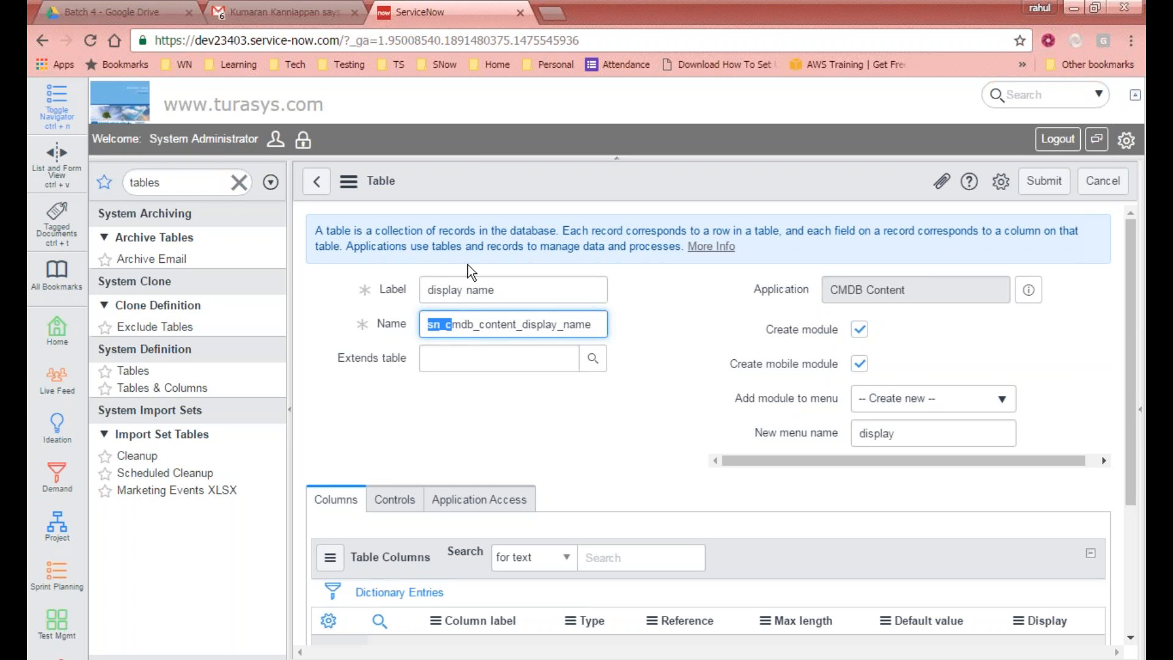
{"action": "left_click", "coordinate": [479, 325]}
{"action": "left_click_drag", "start_coordinate": [478, 325], "coordinate": [609, 328]}
{"action": "left_click", "coordinate": [648, 314]}
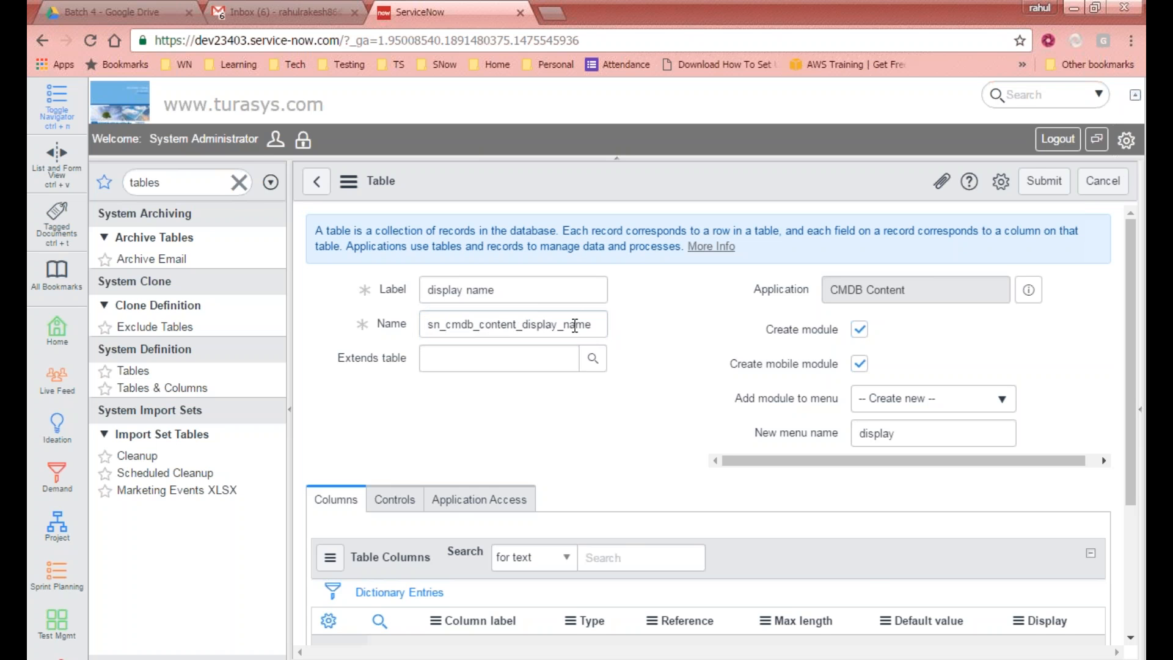
Step: Switch the current application to Marketing Events Application and leave the unsaved form
{"action": "left_click", "coordinate": [1126, 140]}
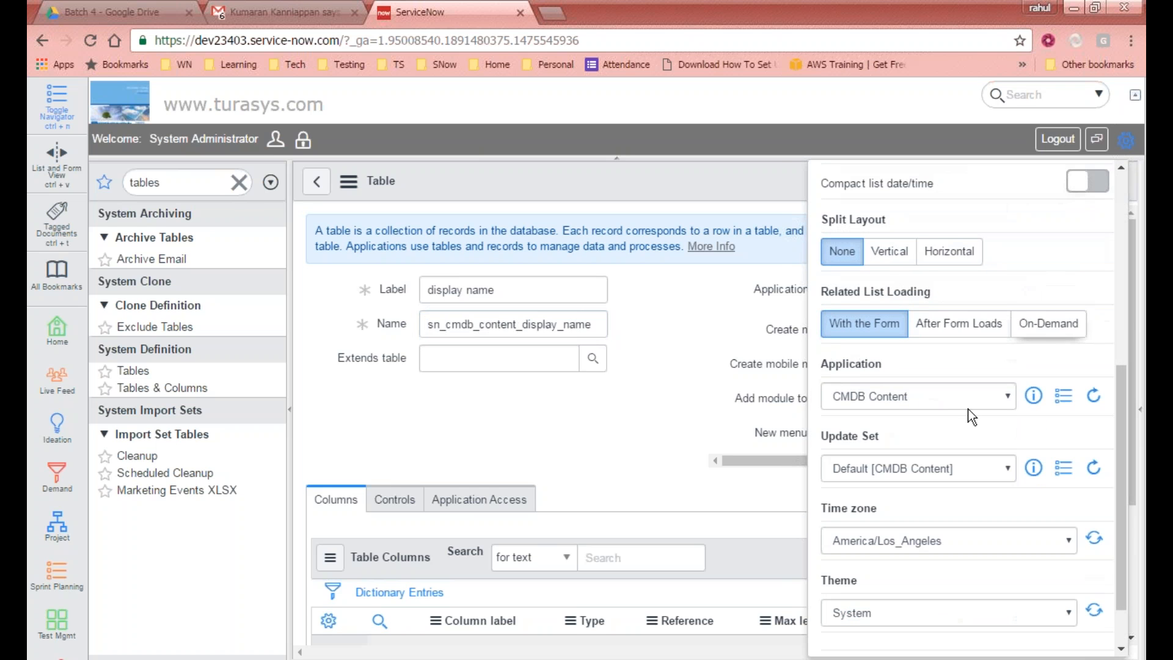
{"action": "left_click", "coordinate": [953, 396]}
{"action": "left_click", "coordinate": [926, 259]}
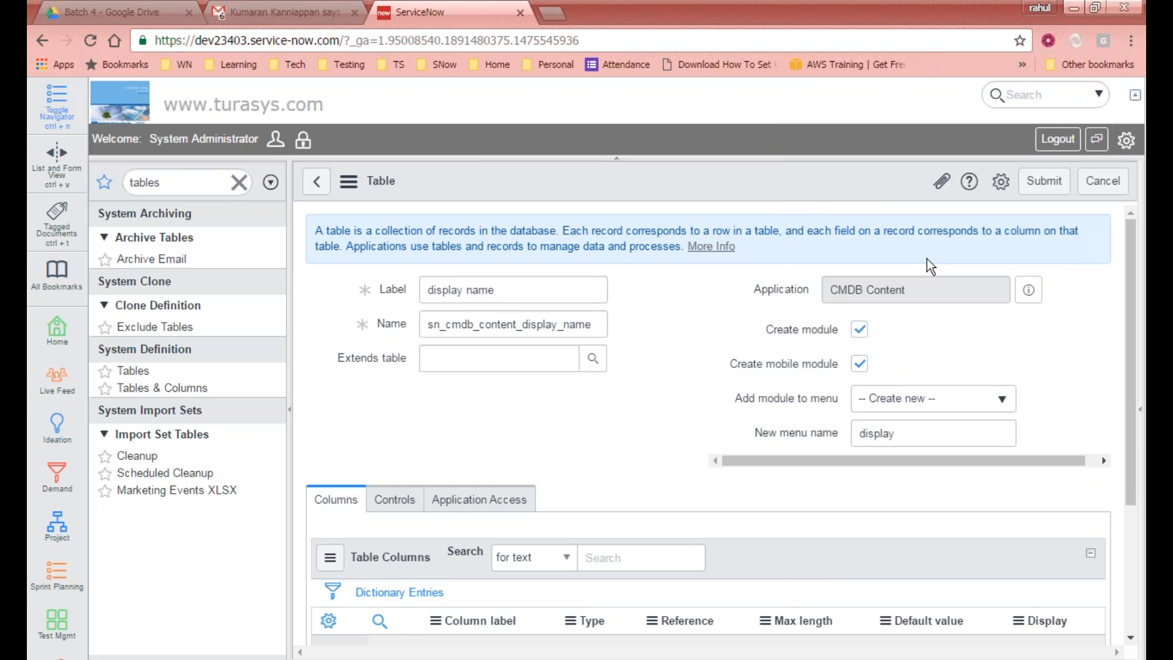
{"action": "left_click", "coordinate": [651, 160]}
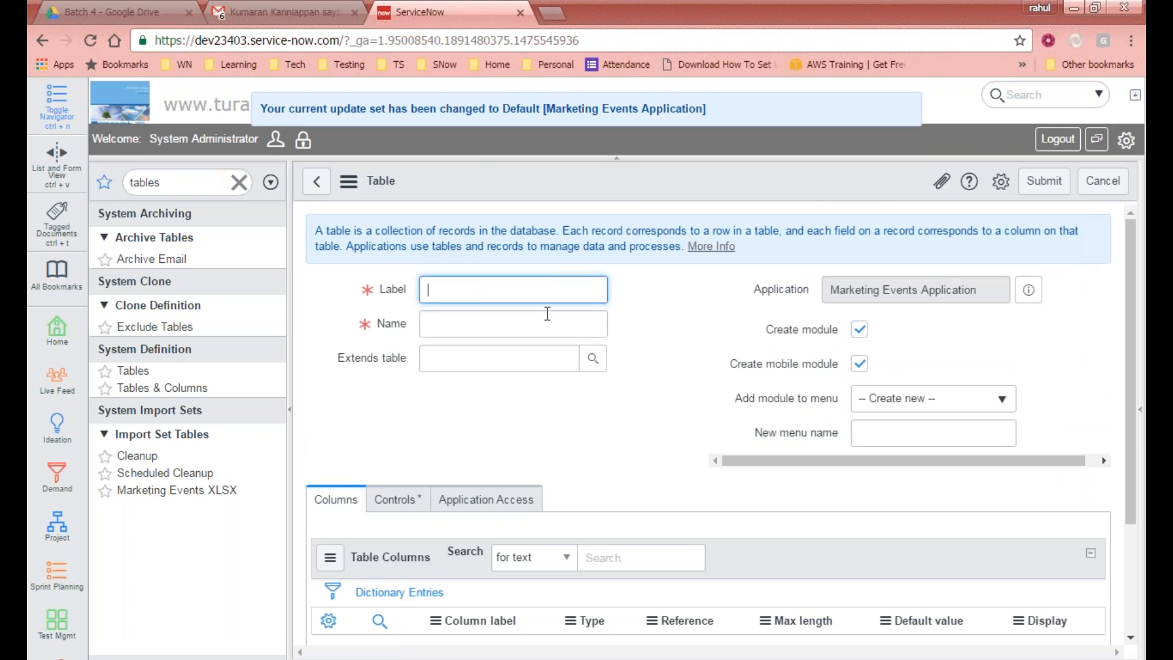
Step: Set the table label to display name and examine the auto-generated name's scope prefix
{"action": "type", "text": "display name"}
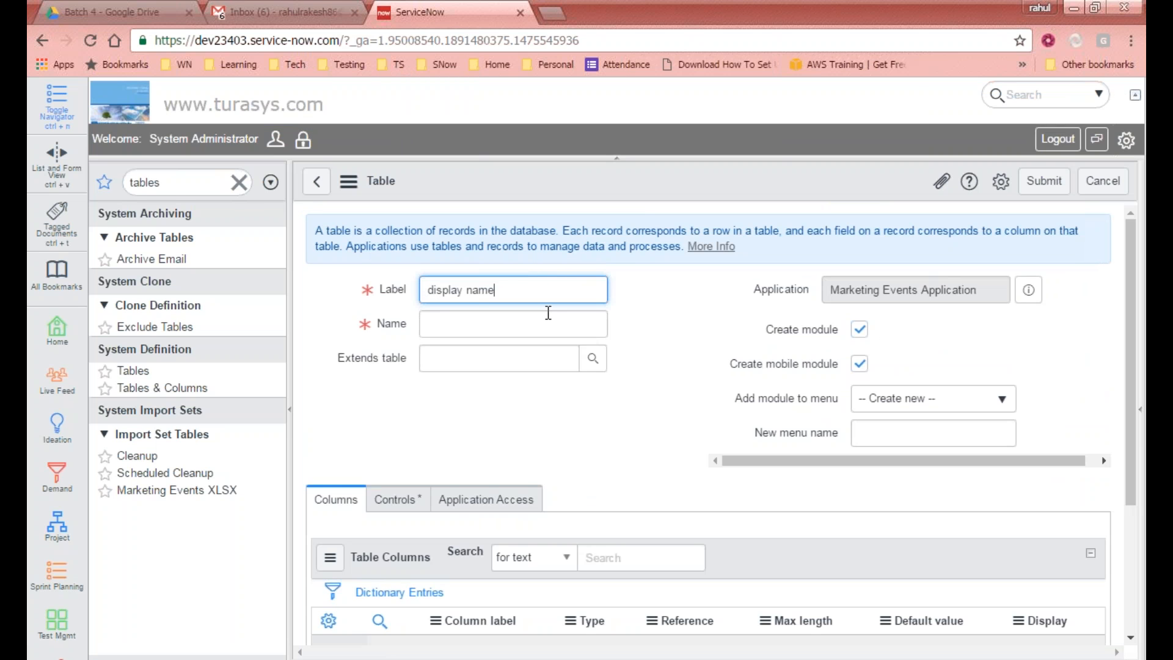
{"action": "key", "text": "Tab"}
{"action": "left_click_drag", "start_coordinate": [427, 325], "coordinate": [478, 325]}
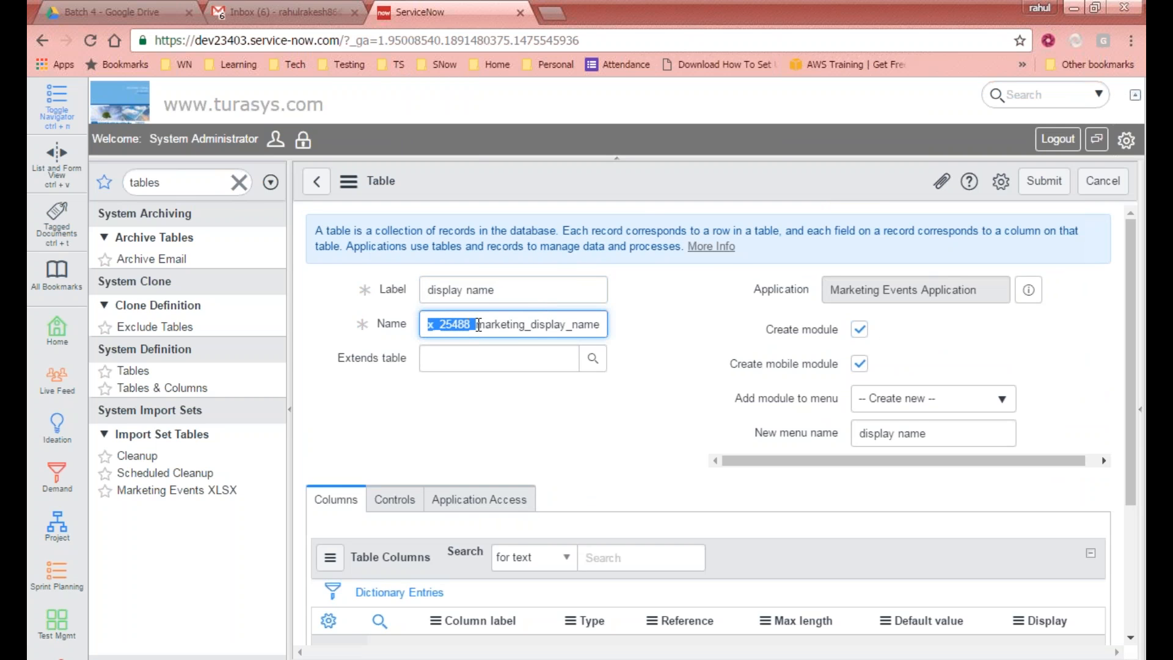
{"action": "left_click", "coordinate": [529, 324]}
{"action": "left_click_drag", "start_coordinate": [528, 324], "coordinate": [459, 322]}
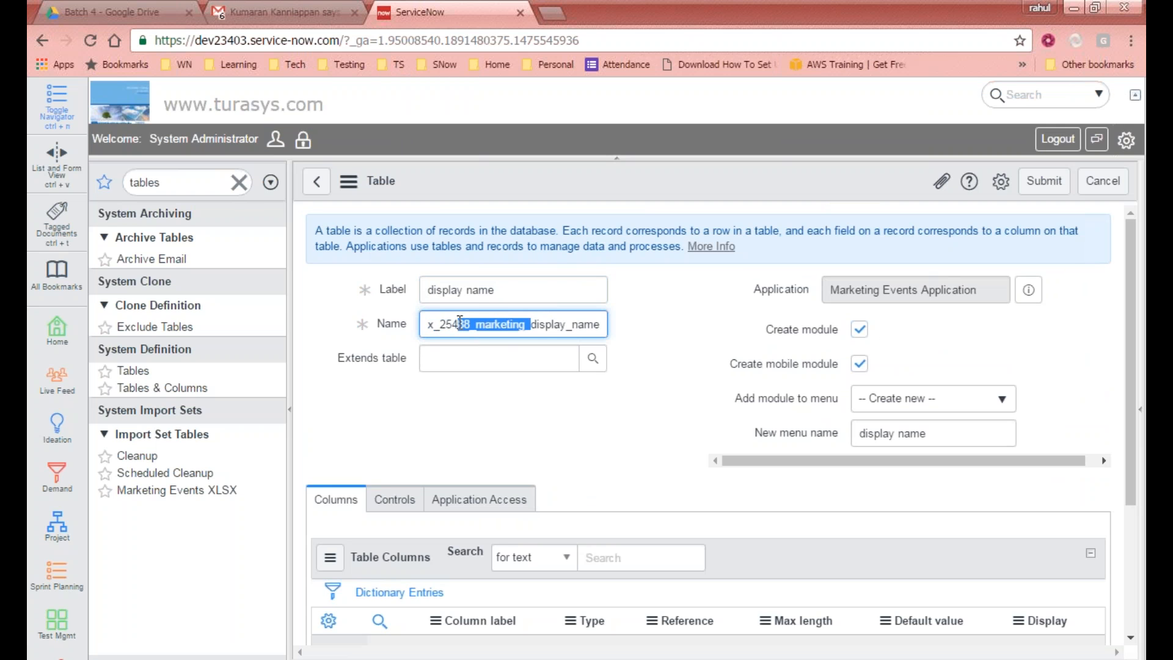
Step: Examine the auto-generated table name's x_25488_marketing scope prefix
{"action": "left_click_drag", "start_coordinate": [493, 285], "coordinate": [417, 282]}
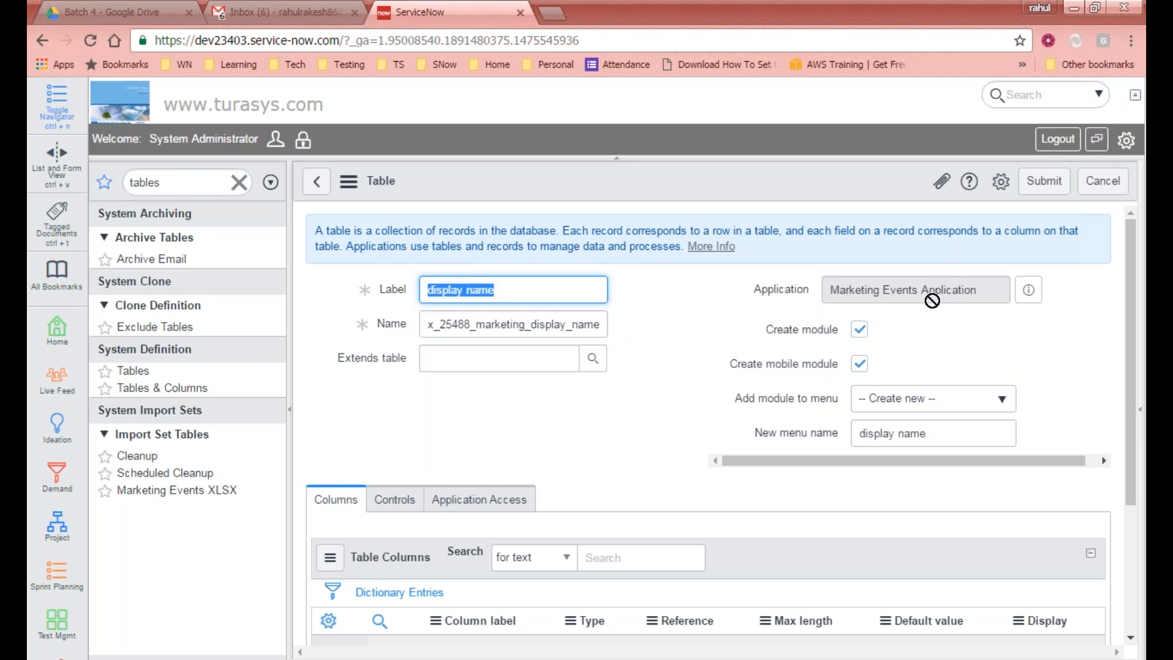
{"action": "left_click", "coordinate": [461, 323]}
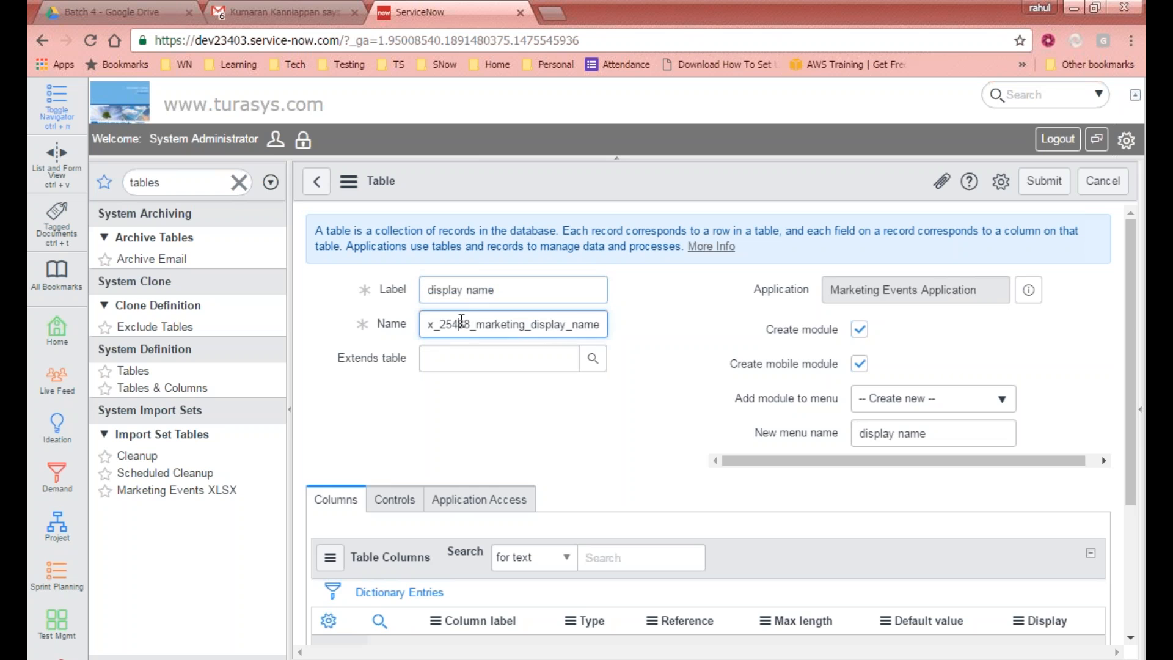
{"action": "left_click_drag", "start_coordinate": [433, 324], "coordinate": [615, 323]}
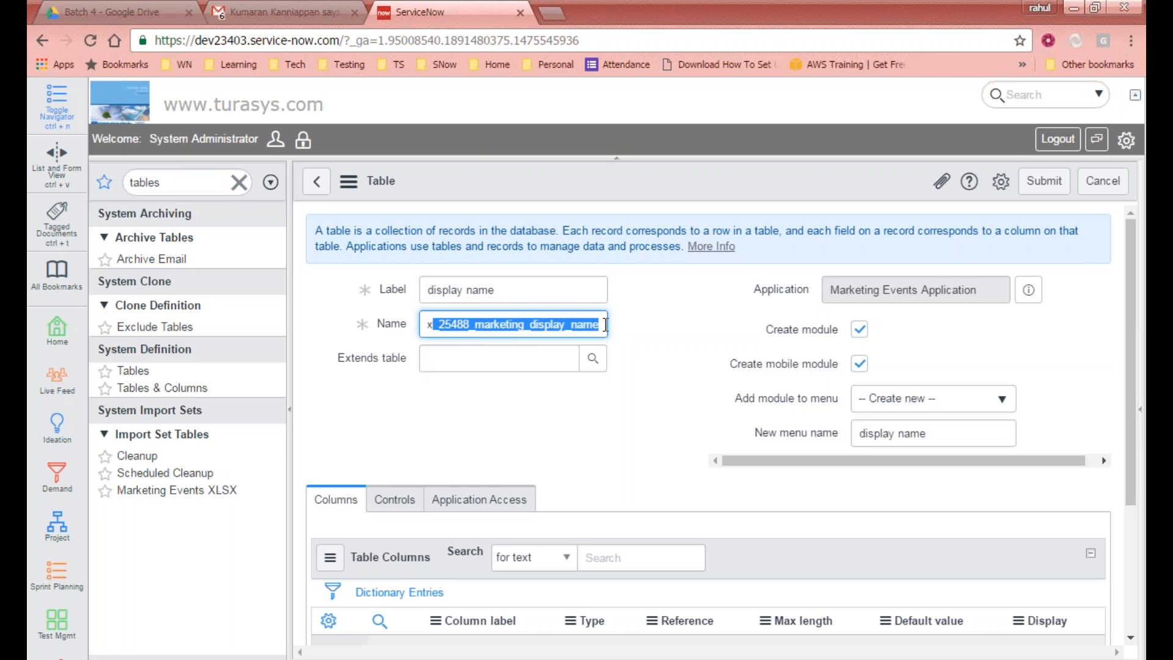
{"action": "left_click", "coordinate": [603, 325]}
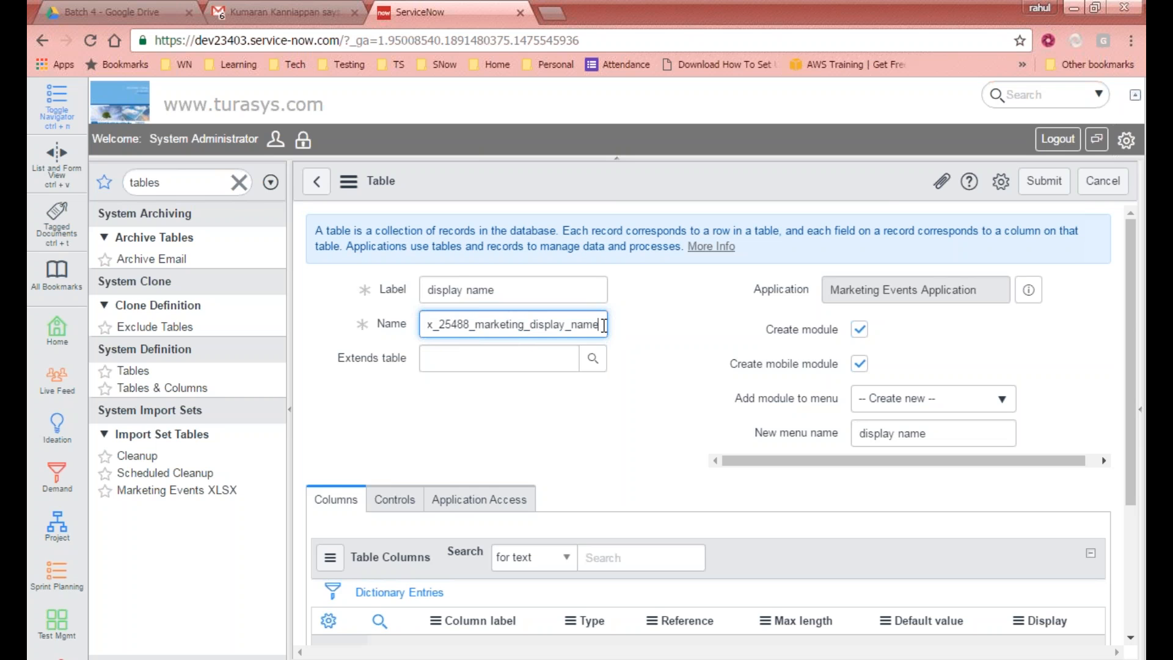
Step: Switch the current application to Global and leave the unsaved table form
{"action": "left_click", "coordinate": [1124, 145]}
{"action": "scroll", "coordinate": [1038, 275], "scroll_direction": "down", "scroll_amount": 4}
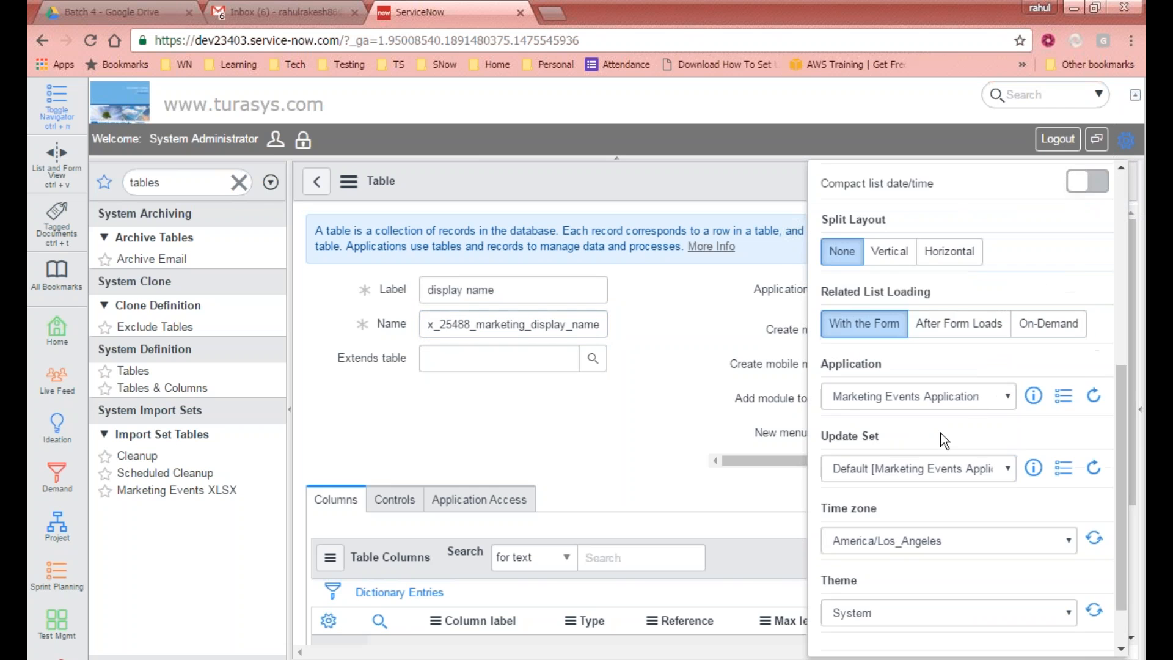
{"action": "left_click", "coordinate": [946, 397]}
{"action": "left_click", "coordinate": [880, 108]}
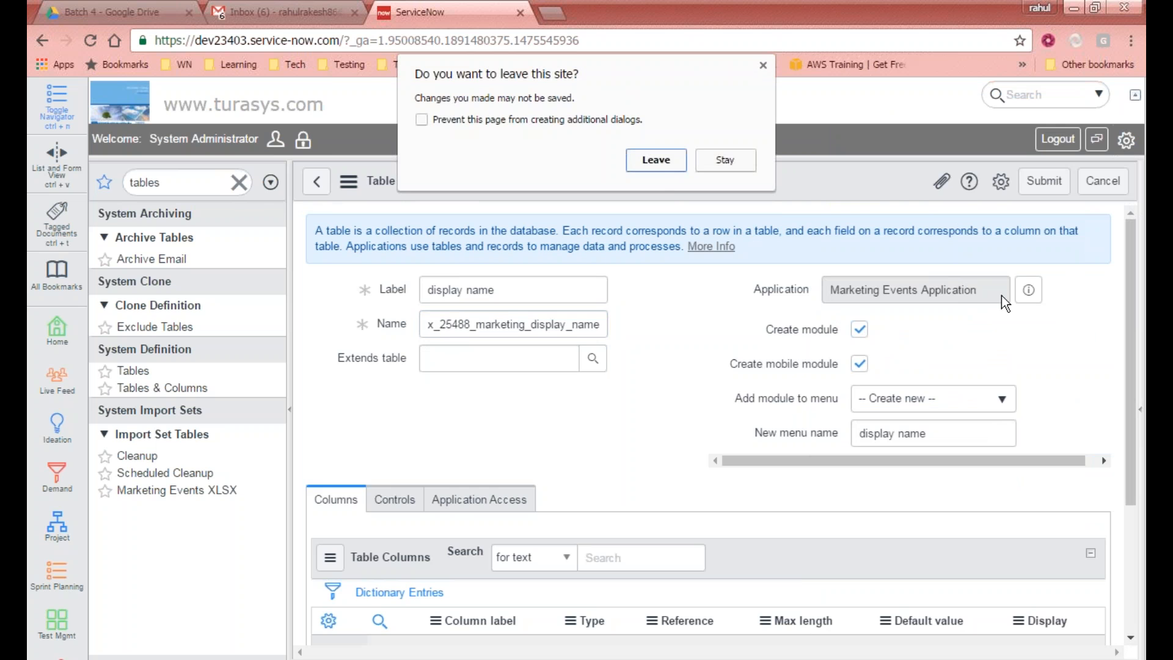
{"action": "left_click", "coordinate": [654, 162]}
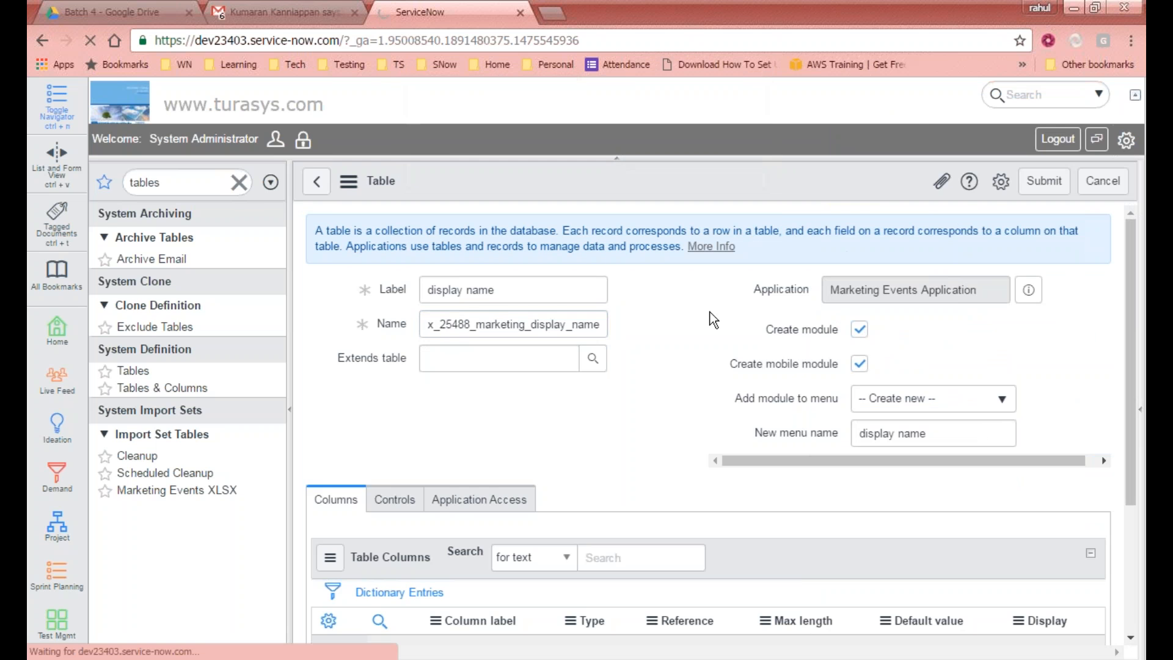
Step: Set the table label to display name so the table name is generated for the Global scope
{"action": "left_click", "coordinate": [495, 292]}
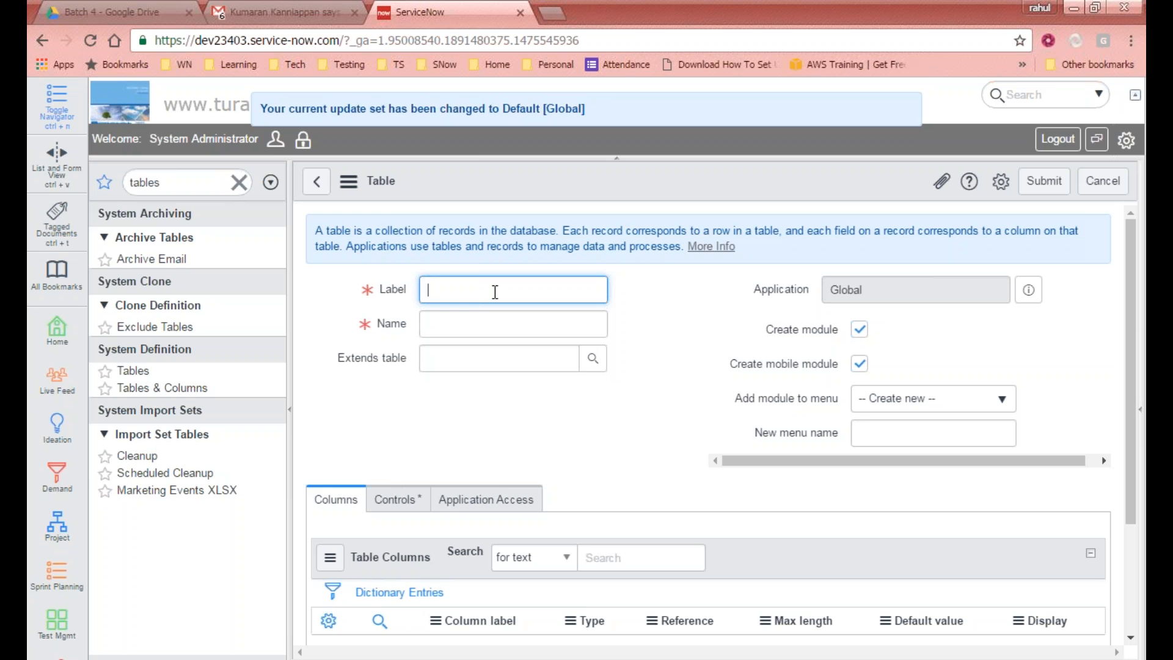
{"action": "type", "text": "display name"}
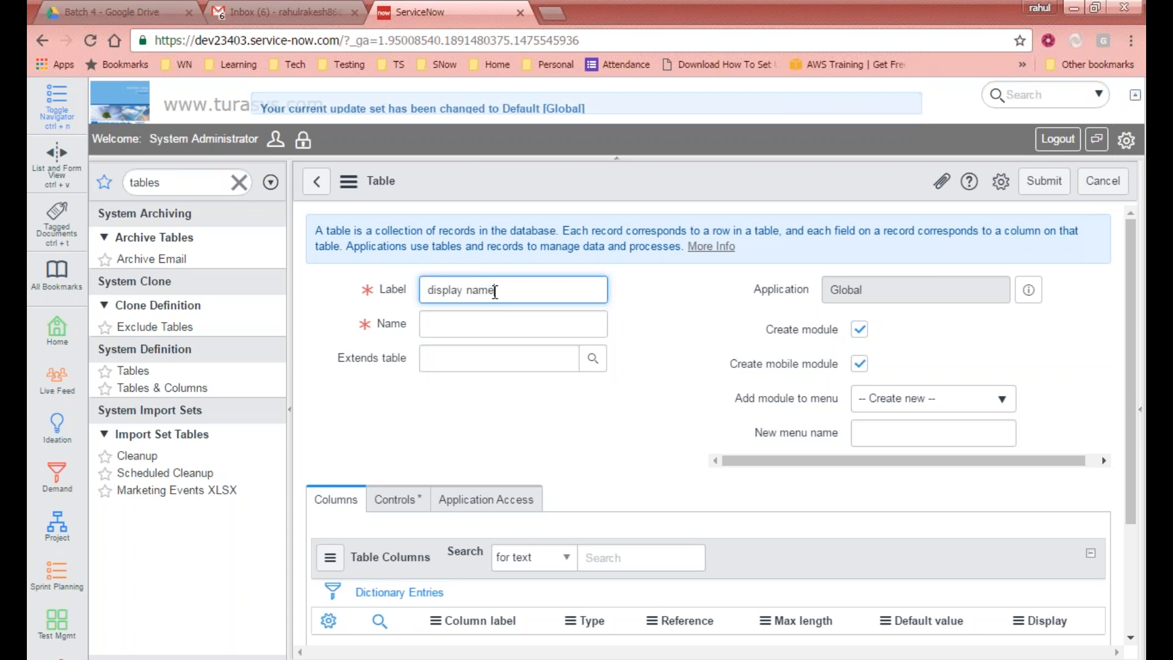
{"action": "key", "text": "Tab"}
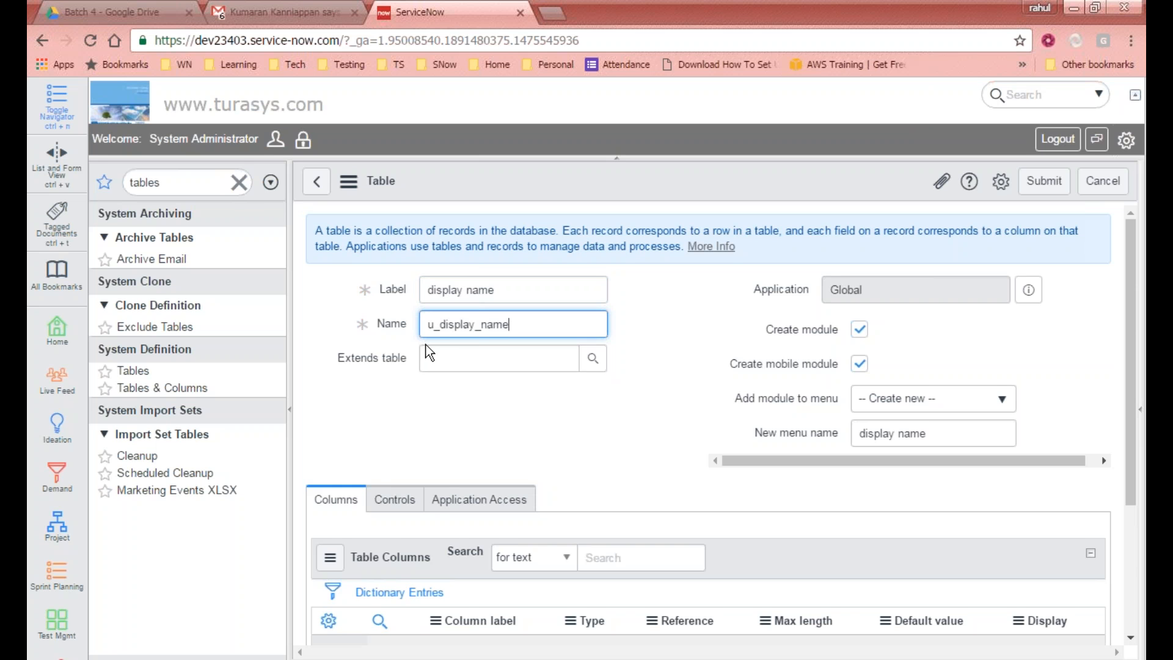
Step: Examine the table form and the auto-generated table name's u_ prefix under the Global scope
{"action": "scroll", "coordinate": [442, 355], "scroll_direction": "down", "scroll_amount": 3}
{"action": "scroll", "coordinate": [442, 355], "scroll_direction": "up", "scroll_amount": 3}
{"action": "scroll", "coordinate": [421, 348], "scroll_direction": "down", "scroll_amount": 2}
{"action": "scroll", "coordinate": [625, 277], "scroll_direction": "up", "scroll_amount": 2}
{"action": "scroll", "coordinate": [342, 309], "scroll_direction": "down", "scroll_amount": 3}
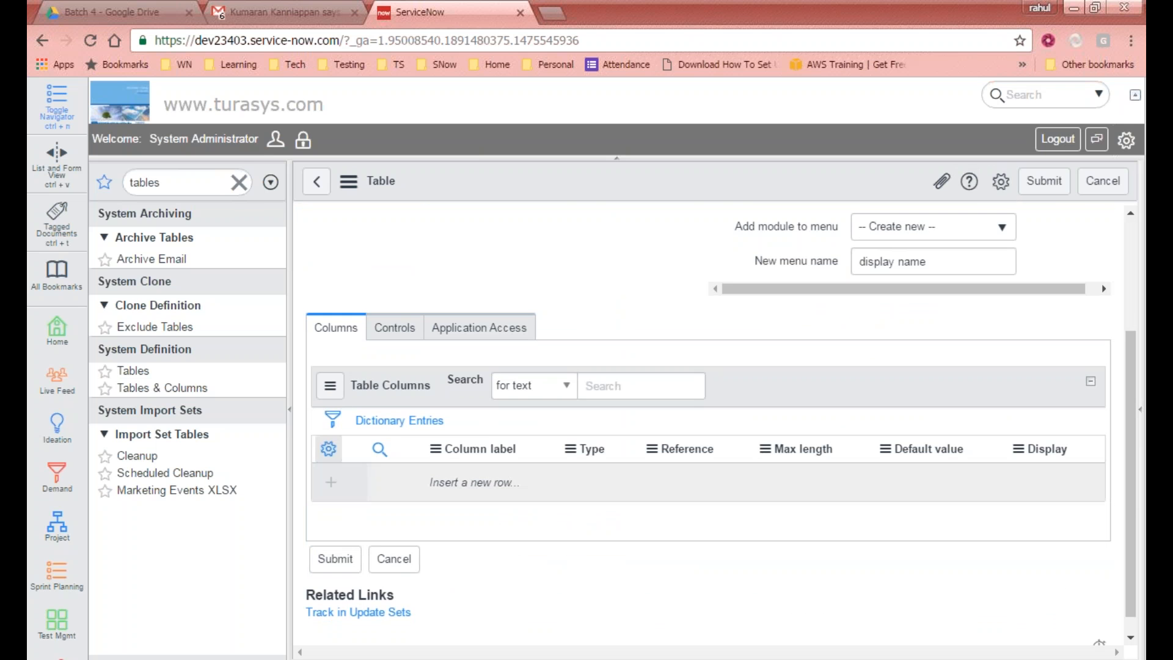
{"action": "scroll", "coordinate": [1051, 465], "scroll_direction": "up", "scroll_amount": 3}
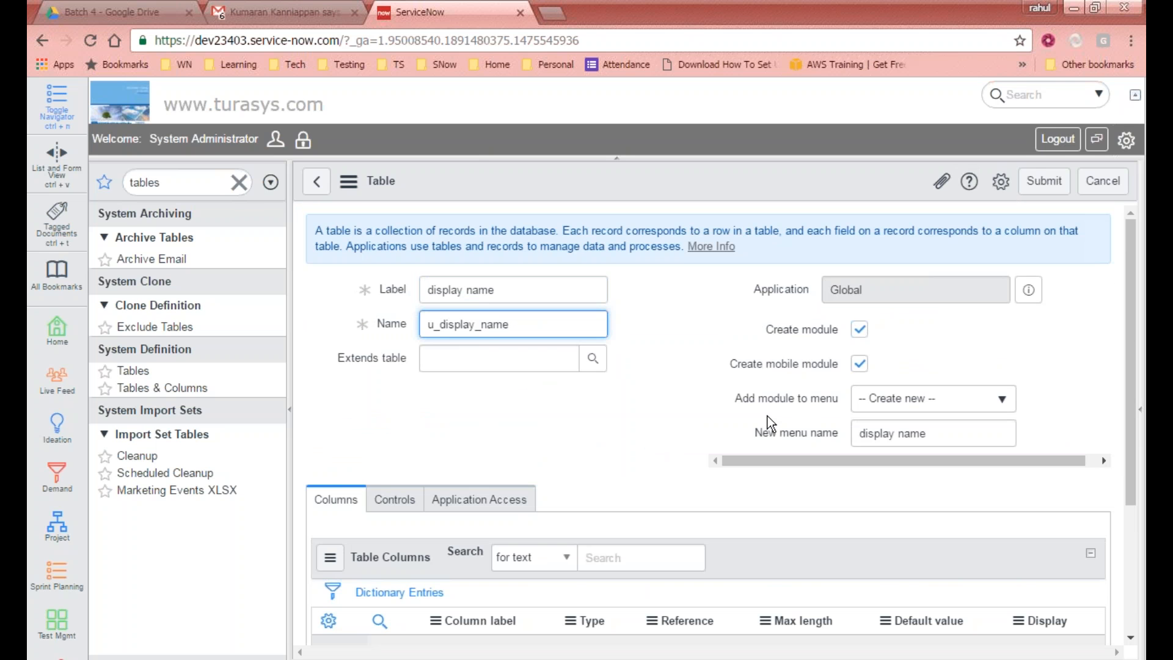
{"action": "left_click", "coordinate": [387, 292]}
{"action": "left_click", "coordinate": [391, 326]}
{"action": "left_click_drag", "start_coordinate": [544, 324], "coordinate": [412, 324]}
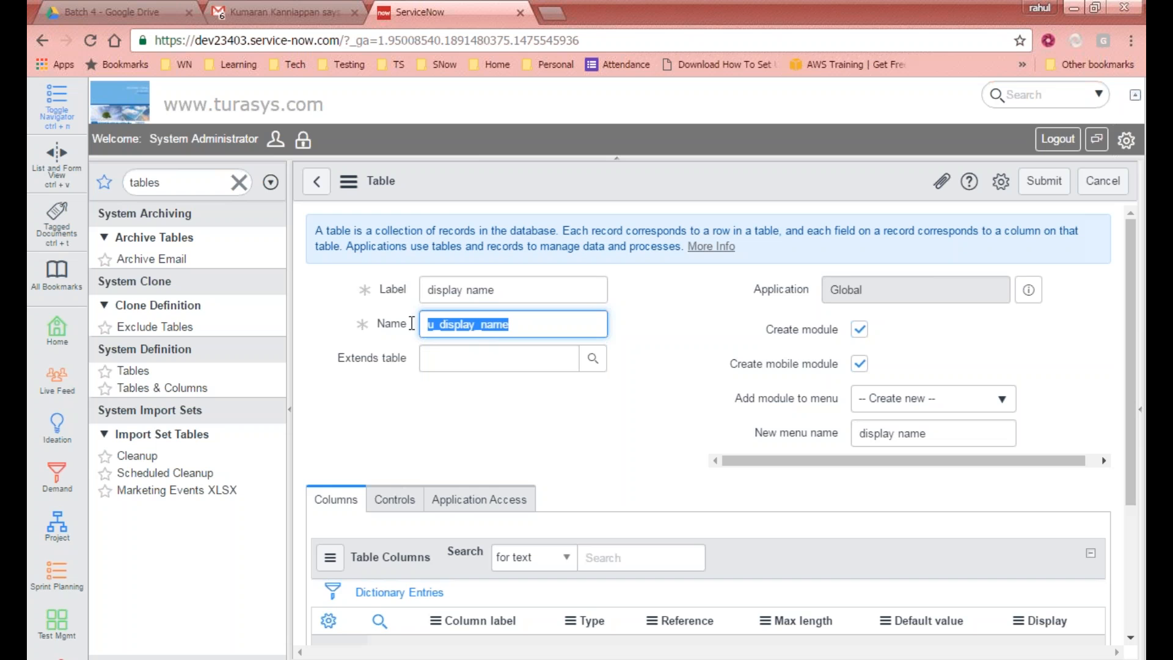
{"action": "left_click", "coordinate": [354, 363]}
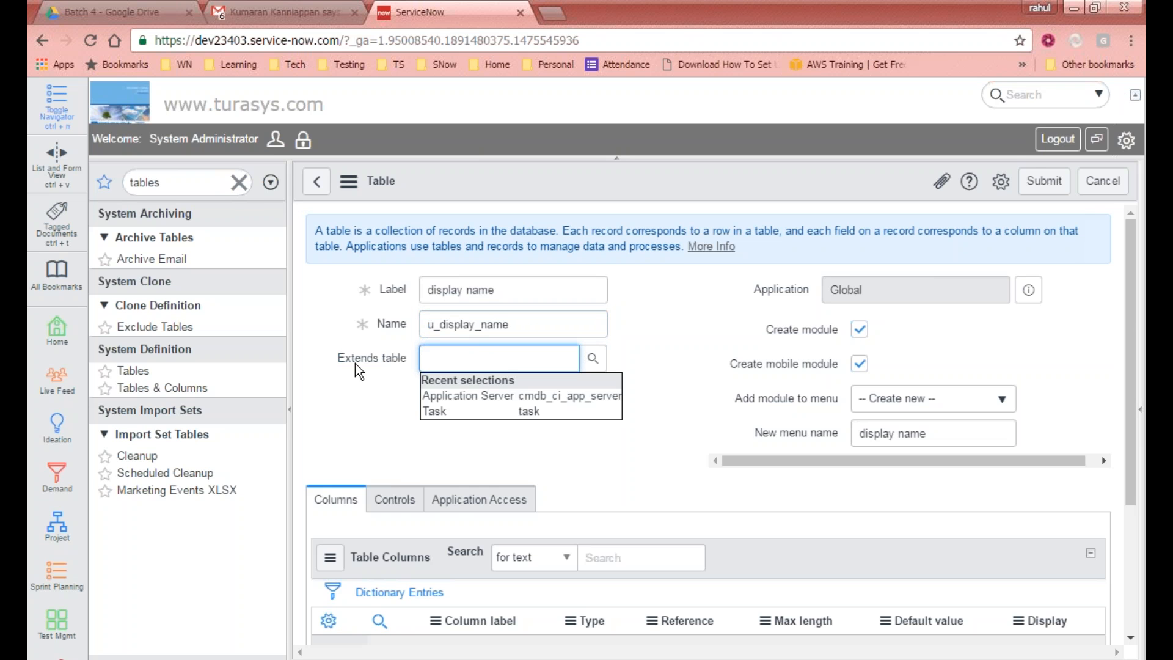
{"action": "left_click", "coordinate": [795, 303]}
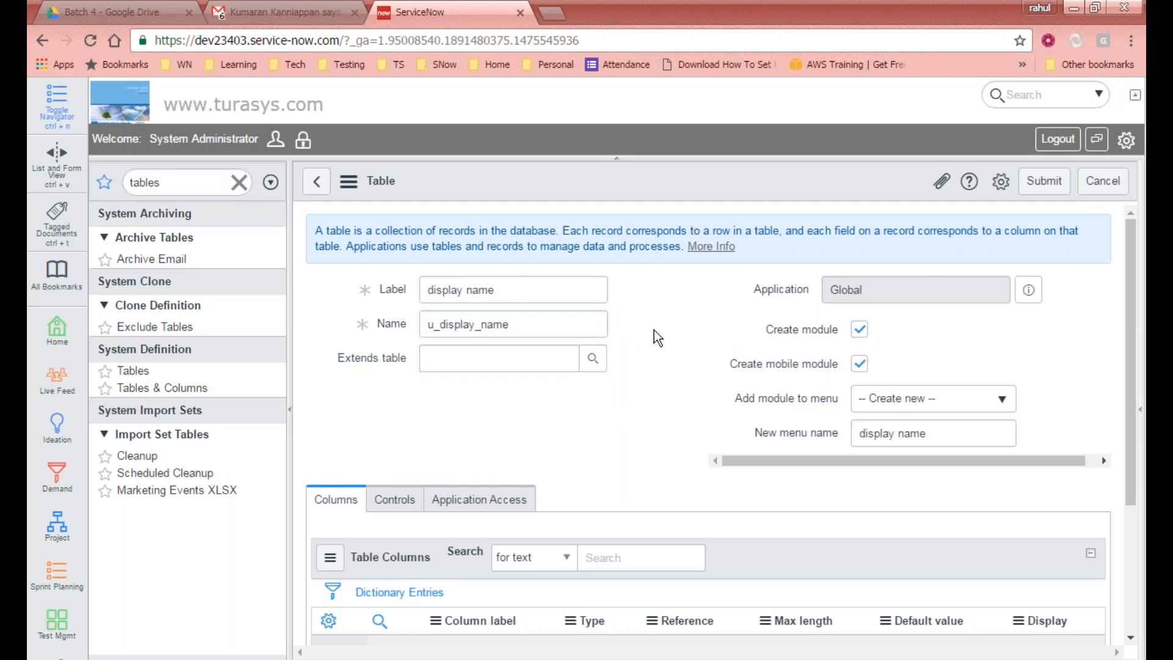
{"action": "left_click_drag", "start_coordinate": [518, 288], "coordinate": [335, 276]}
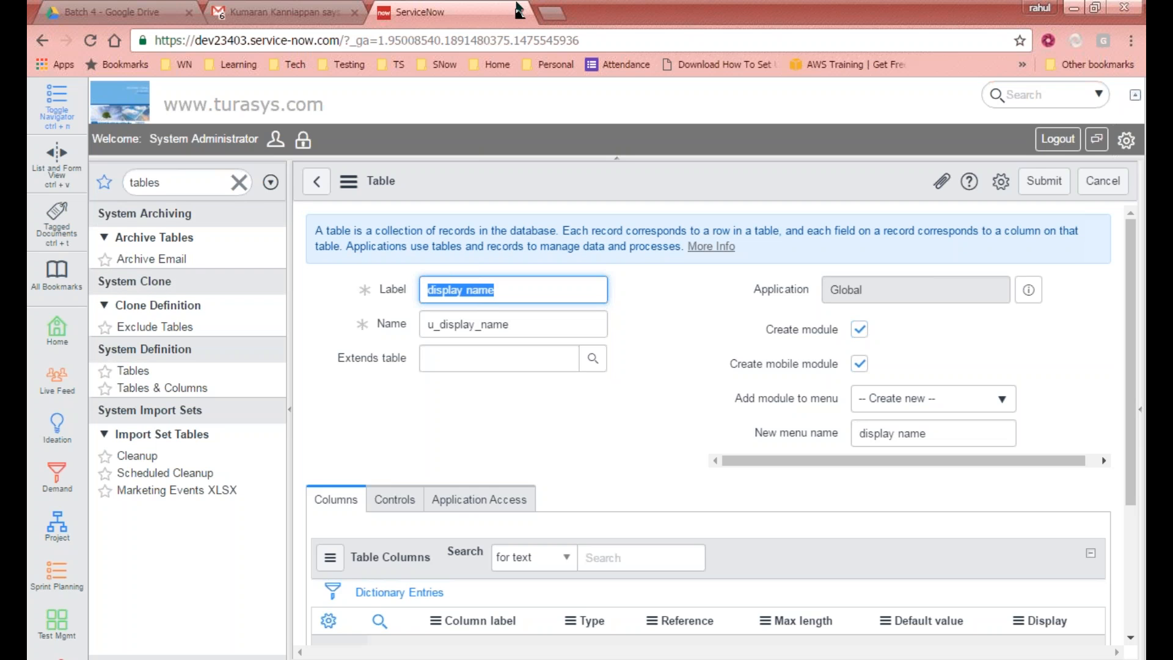
{"action": "left_click", "coordinate": [532, 23]}
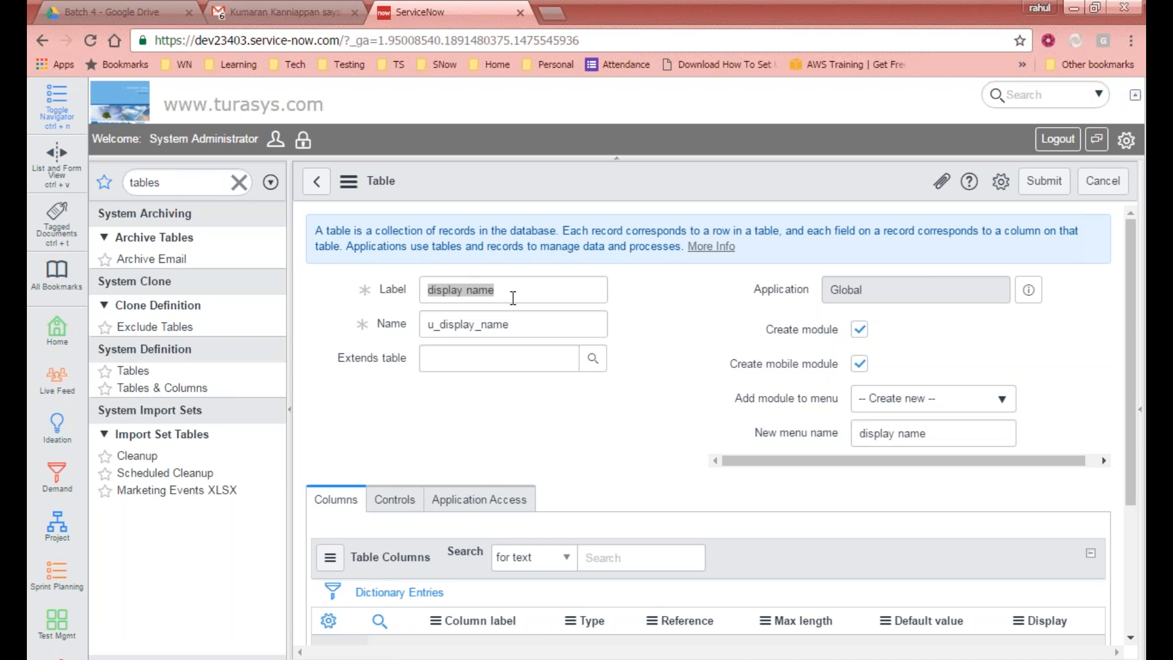
{"action": "left_click", "coordinate": [408, 278]}
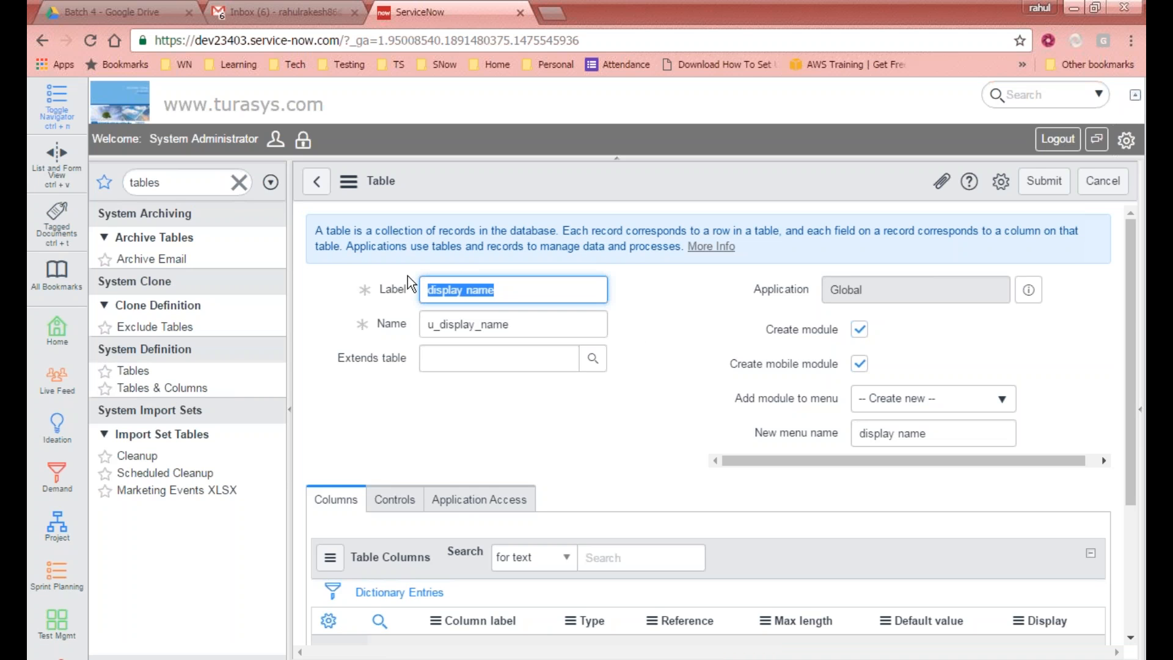
{"action": "left_click", "coordinate": [519, 289]}
{"action": "left_click_drag", "start_coordinate": [521, 289], "coordinate": [424, 290]}
Step: Search the module menus for service and choose Service Desk as the menu to add the module to
{"action": "left_click", "coordinate": [923, 400]}
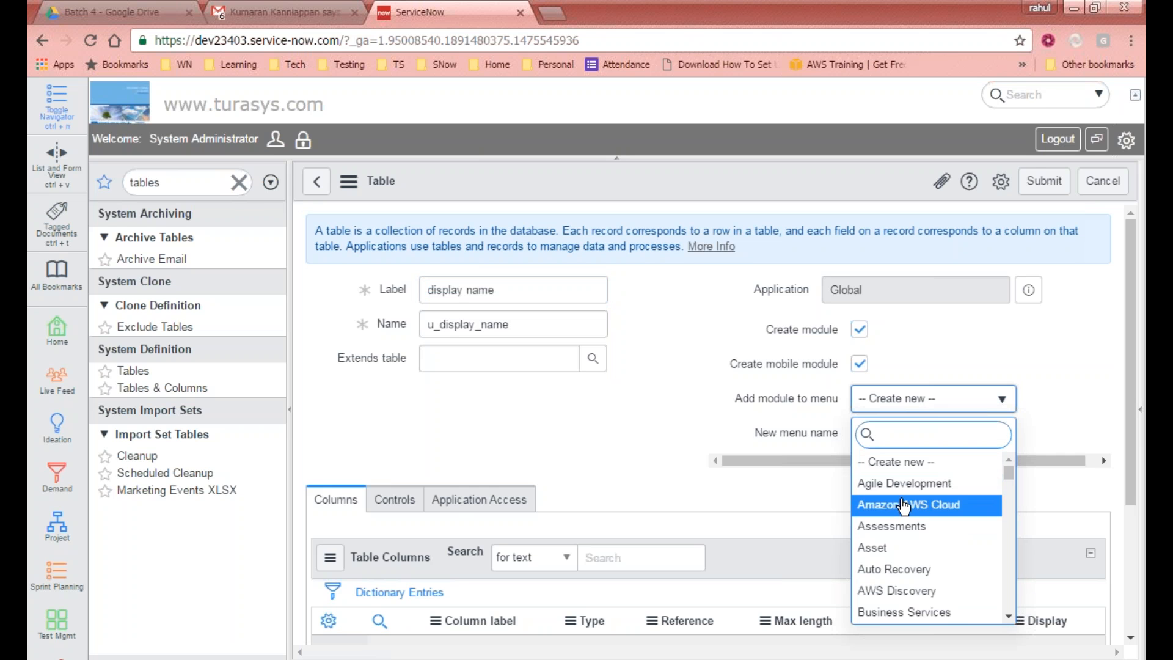
{"action": "type", "text": "serv"}
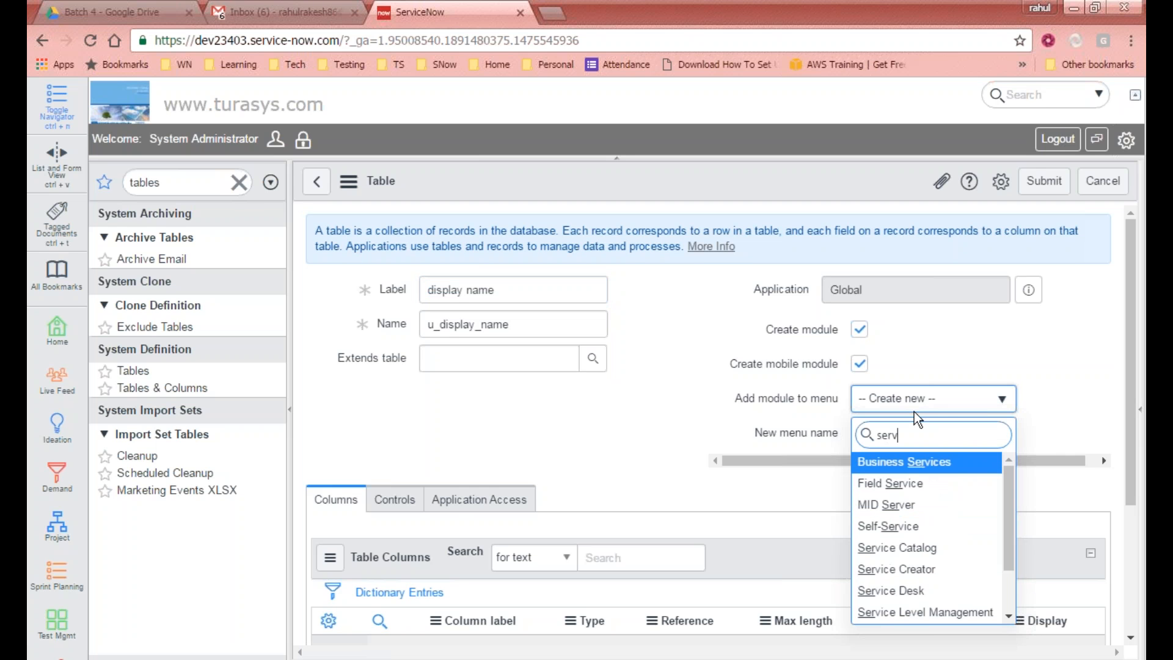
{"action": "type", "text": "ice"}
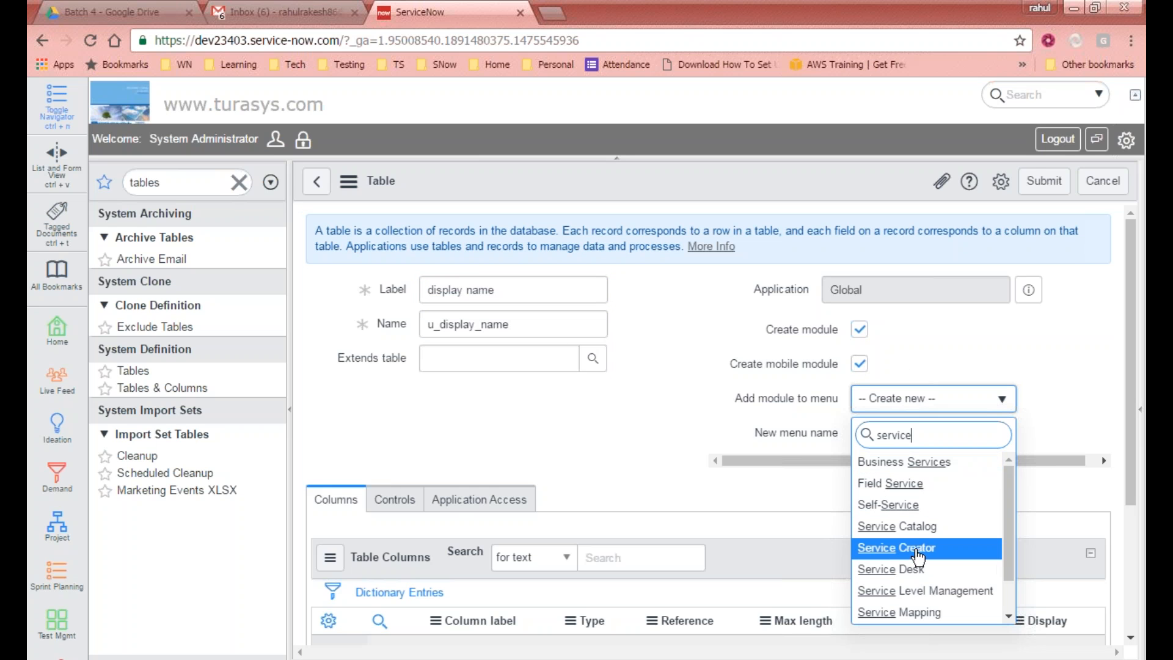
{"action": "left_click", "coordinate": [862, 567]}
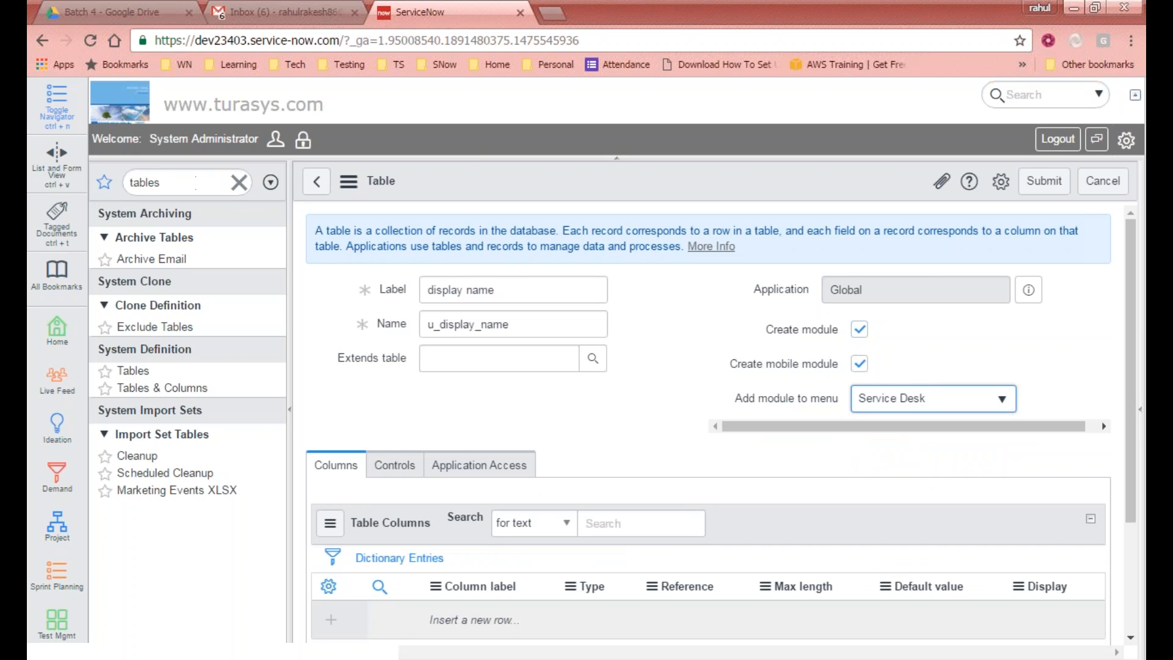
{"action": "left_click_drag", "start_coordinate": [513, 290], "coordinate": [403, 292]}
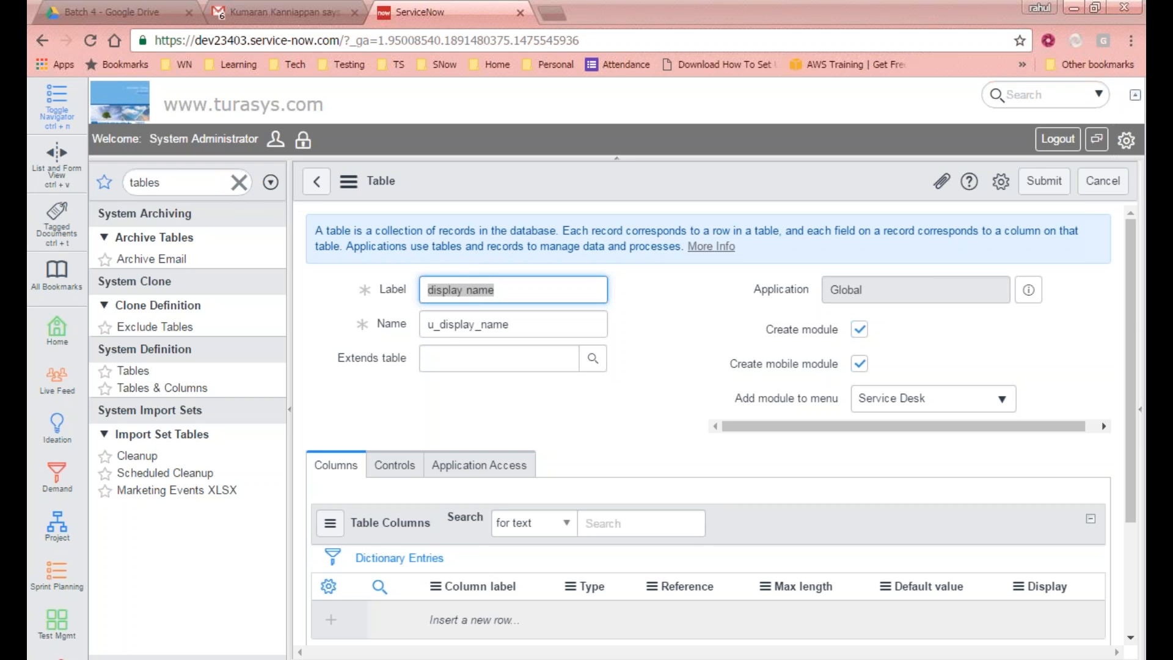
Step: Switch to the ServiceNow wiki Applications page and open the application model diagram in a new tab at full size
{"action": "left_click", "coordinate": [779, 21]}
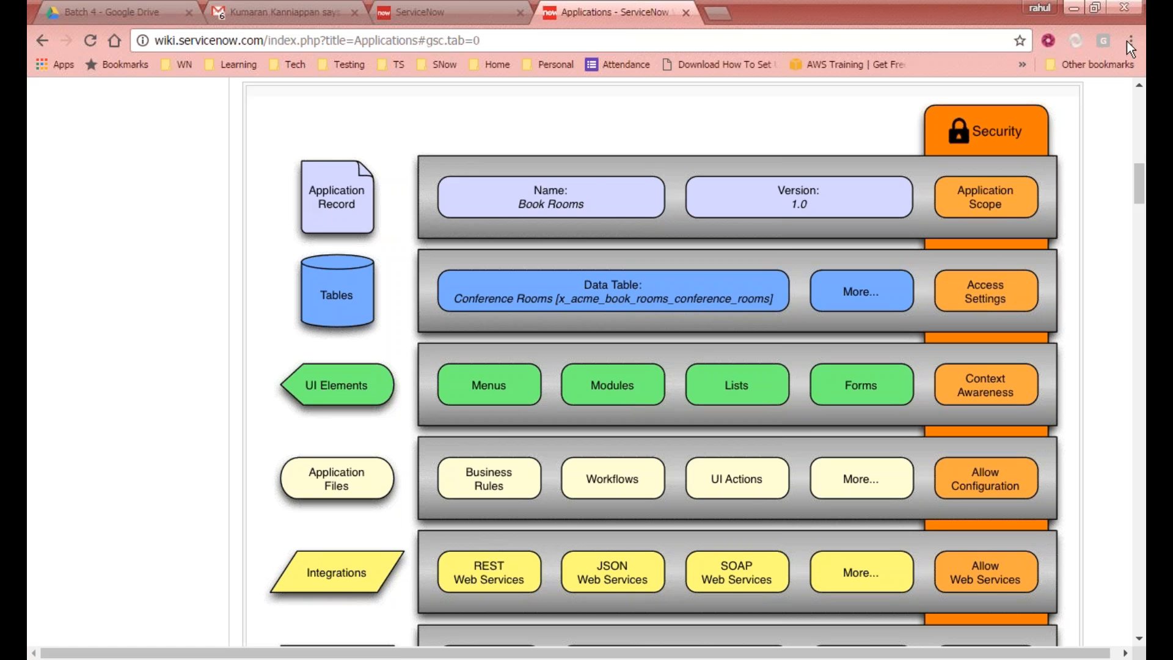
{"action": "right_click", "coordinate": [629, 310]}
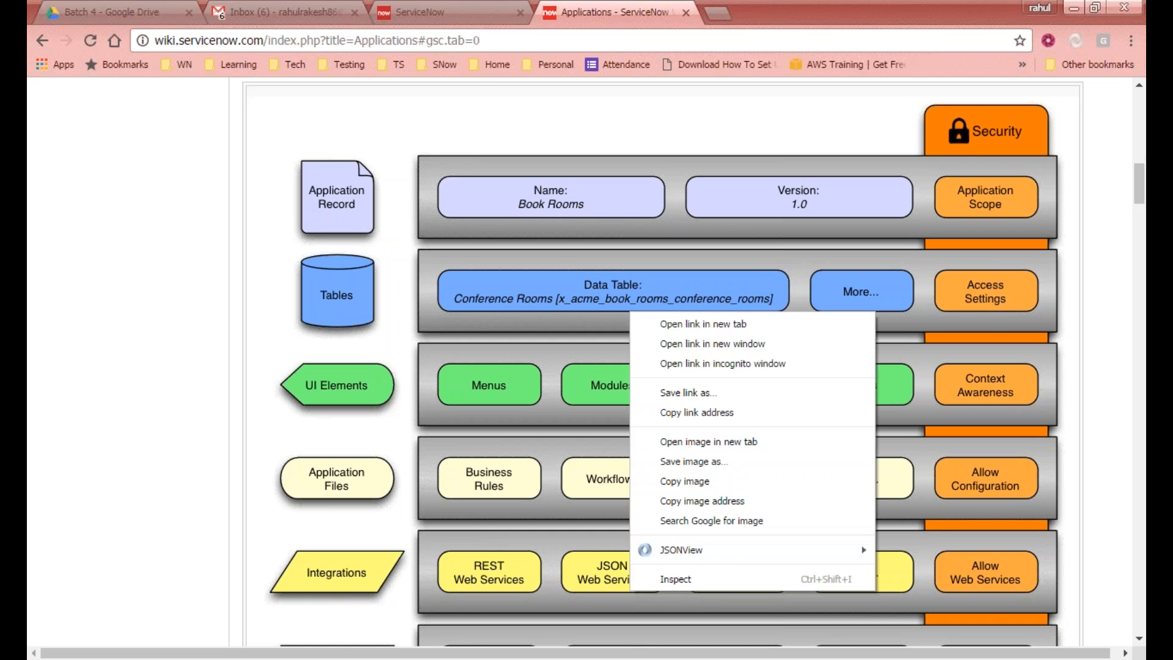
{"action": "left_click", "coordinate": [703, 324]}
{"action": "left_click", "coordinate": [807, 13]}
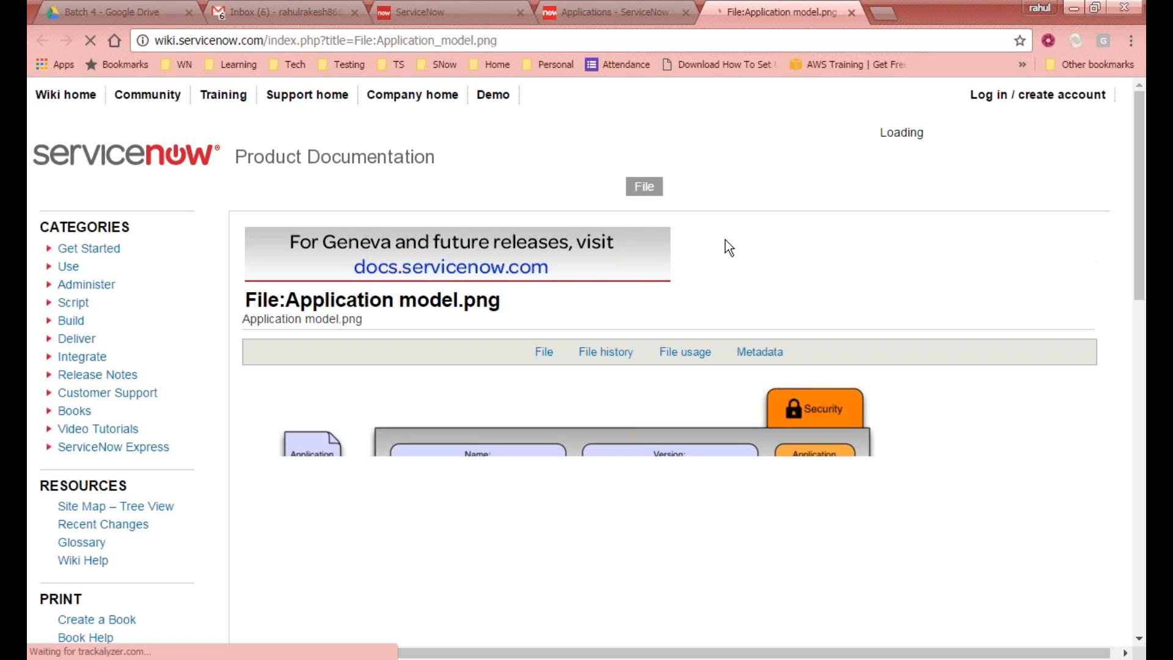
{"action": "scroll", "coordinate": [596, 353], "scroll_direction": "down", "scroll_amount": 3}
{"action": "left_click", "coordinate": [596, 353]}
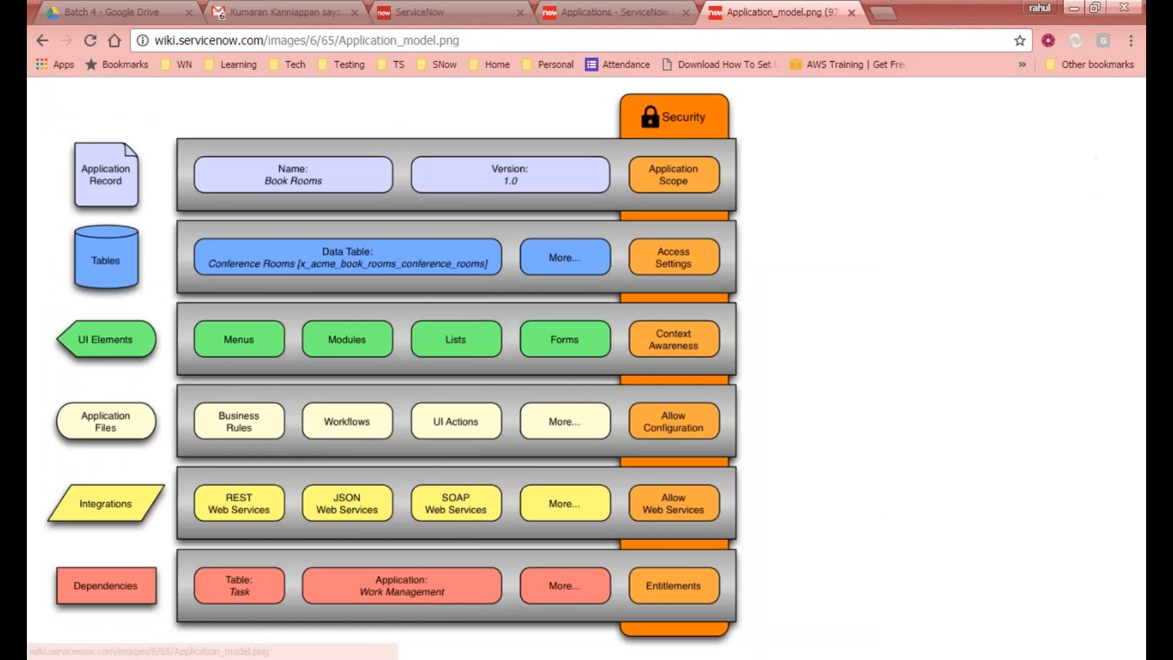
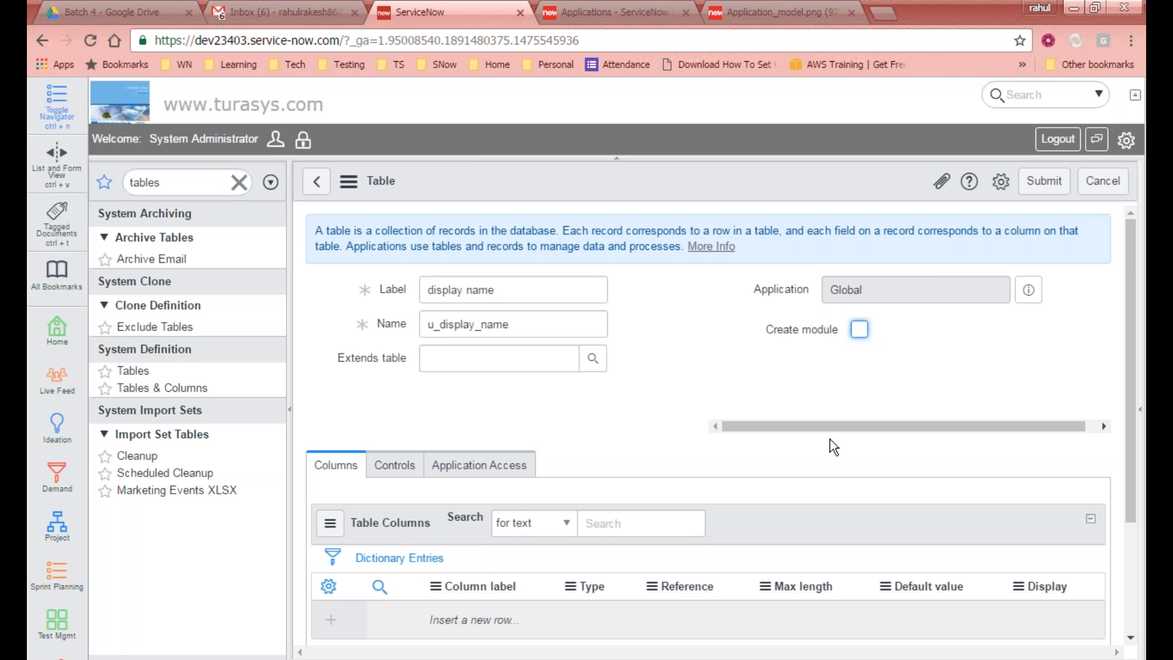
Step: Insert a new row in the table columns list with the column label Column 1
{"action": "scroll", "coordinate": [775, 464], "scroll_direction": "down", "scroll_amount": 2}
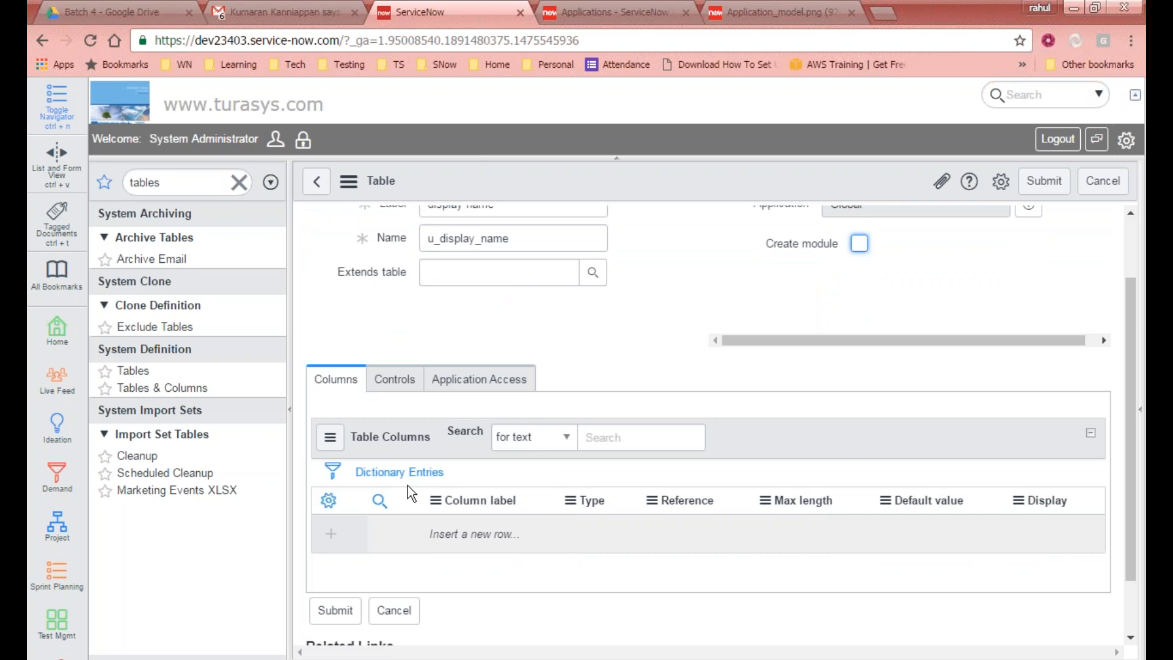
{"action": "scroll", "coordinate": [409, 489], "scroll_direction": "up", "scroll_amount": 1}
{"action": "scroll", "coordinate": [404, 467], "scroll_direction": "down", "scroll_amount": 2}
{"action": "scroll", "coordinate": [404, 468], "scroll_direction": "up", "scroll_amount": 2}
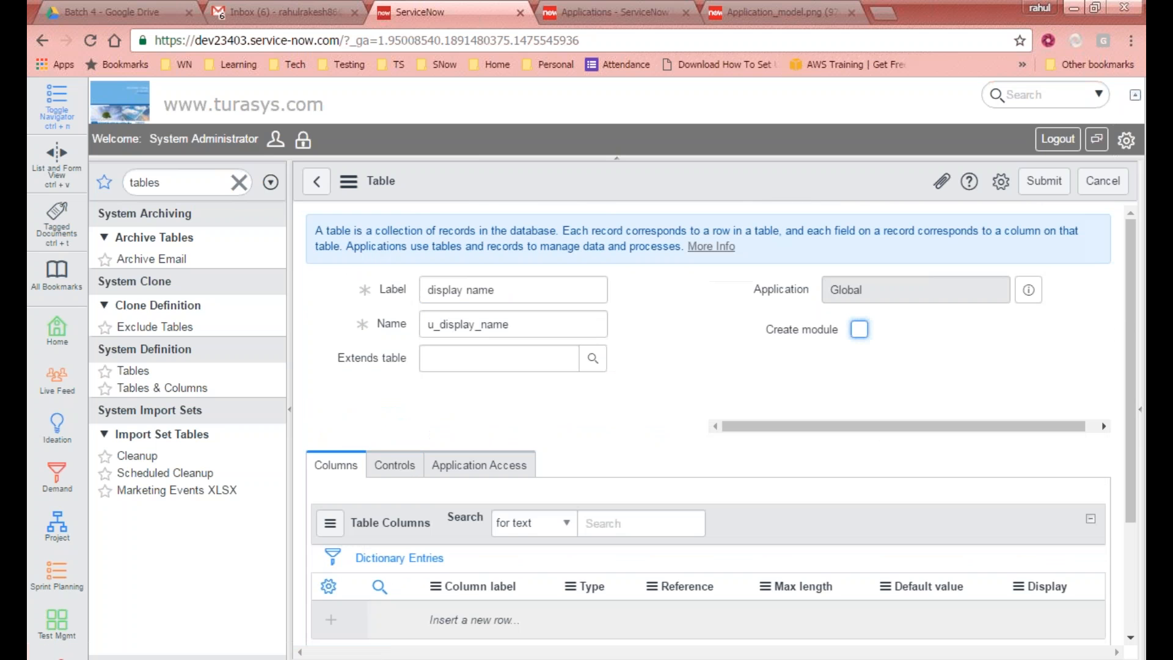
{"action": "scroll", "coordinate": [406, 460], "scroll_direction": "down", "scroll_amount": 2}
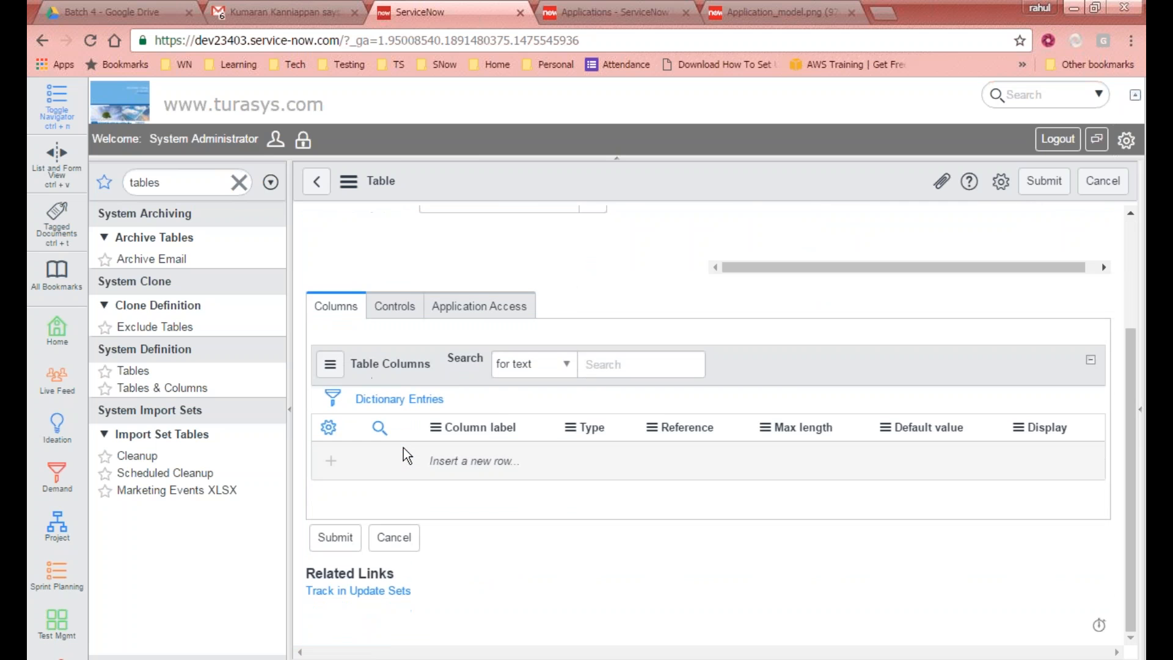
{"action": "scroll", "coordinate": [406, 452], "scroll_direction": "up", "scroll_amount": 3}
{"action": "scroll", "coordinate": [471, 445], "scroll_direction": "down", "scroll_amount": 2}
{"action": "left_click", "coordinate": [474, 460]}
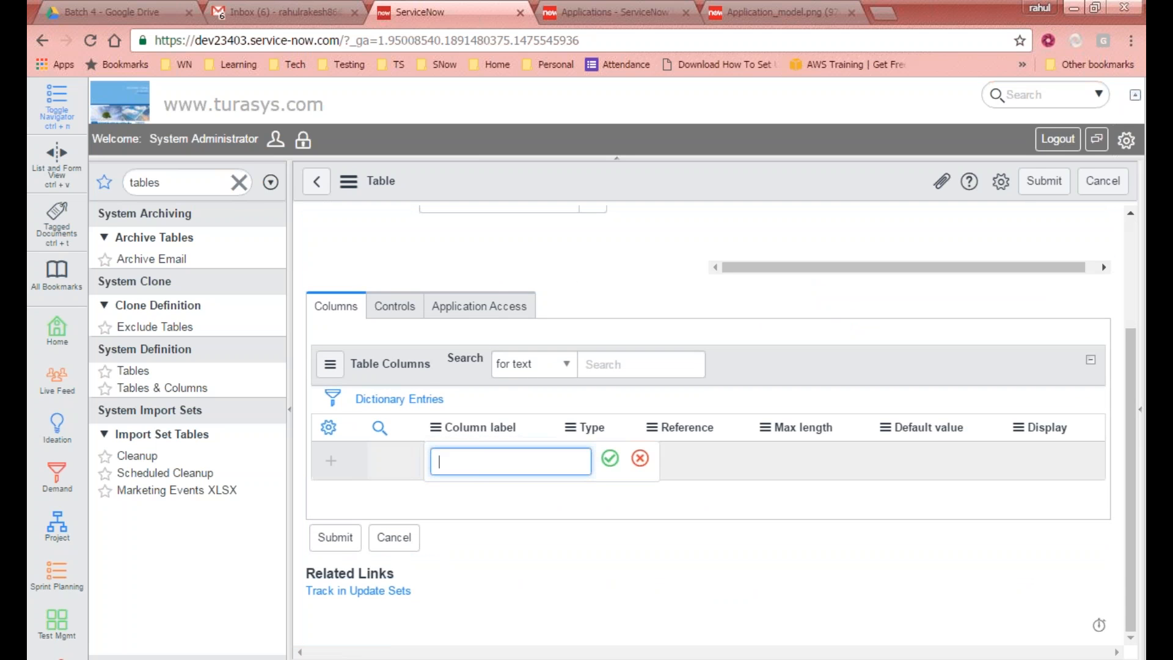
{"action": "type", "text": "Column 1"}
{"action": "key", "text": "Tab"}
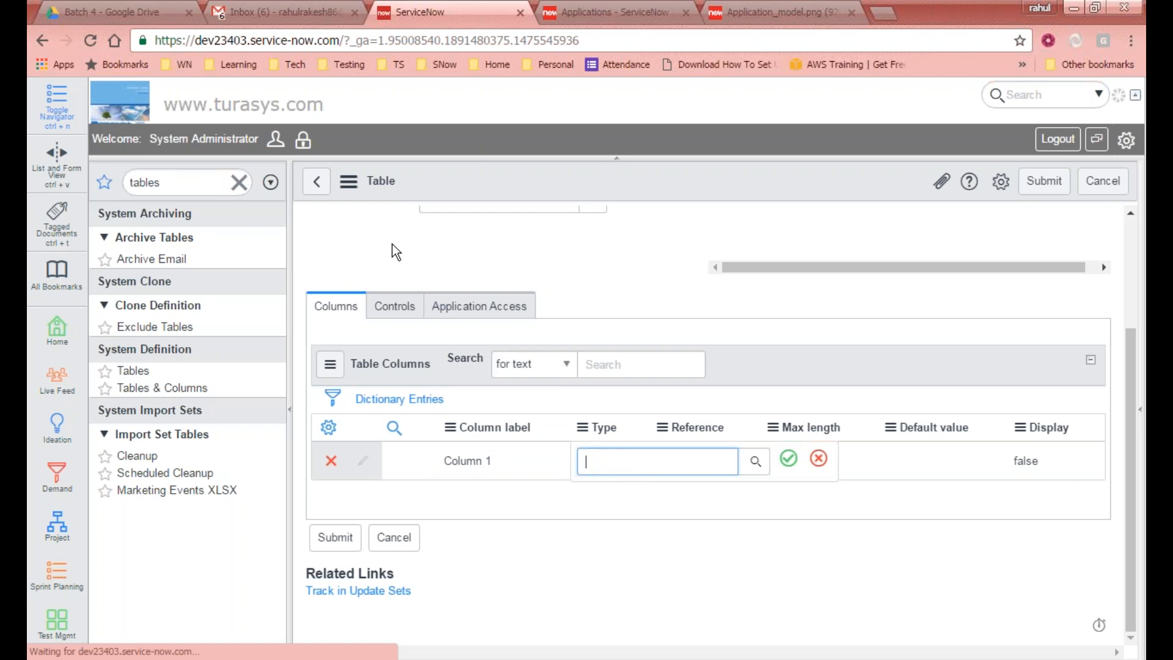
Step: Browse the field classes available in the type lookup for Column 1 and close the lookup
{"action": "scroll", "coordinate": [449, 229], "scroll_direction": "up", "scroll_amount": 3}
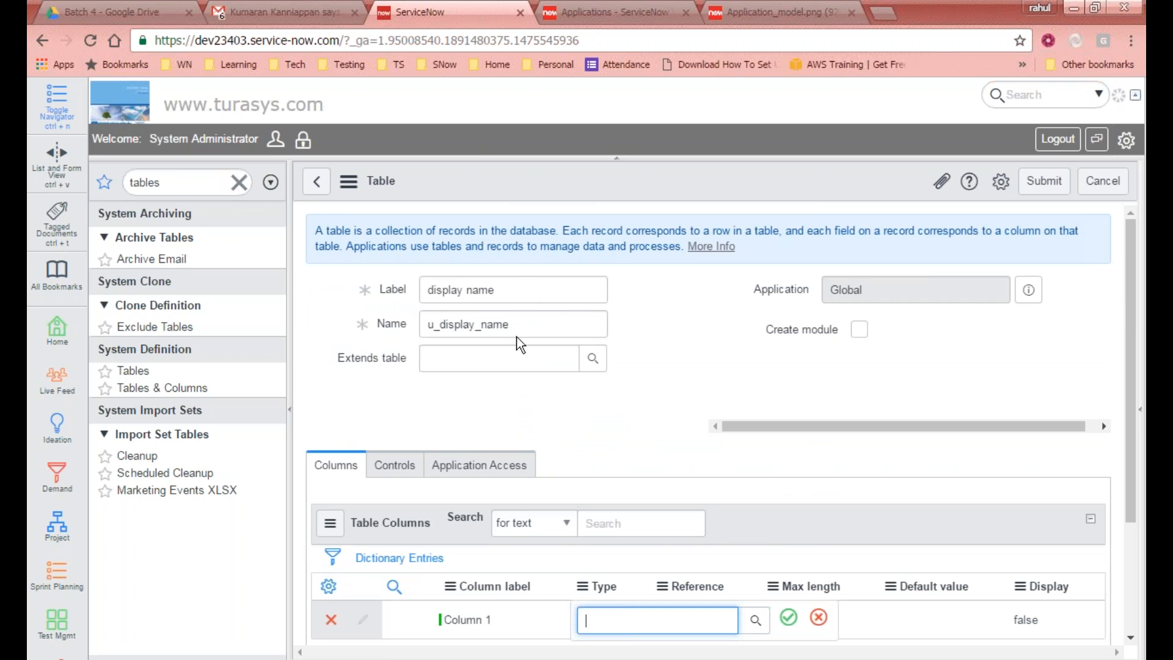
{"action": "scroll", "coordinate": [520, 343], "scroll_direction": "down", "scroll_amount": 4}
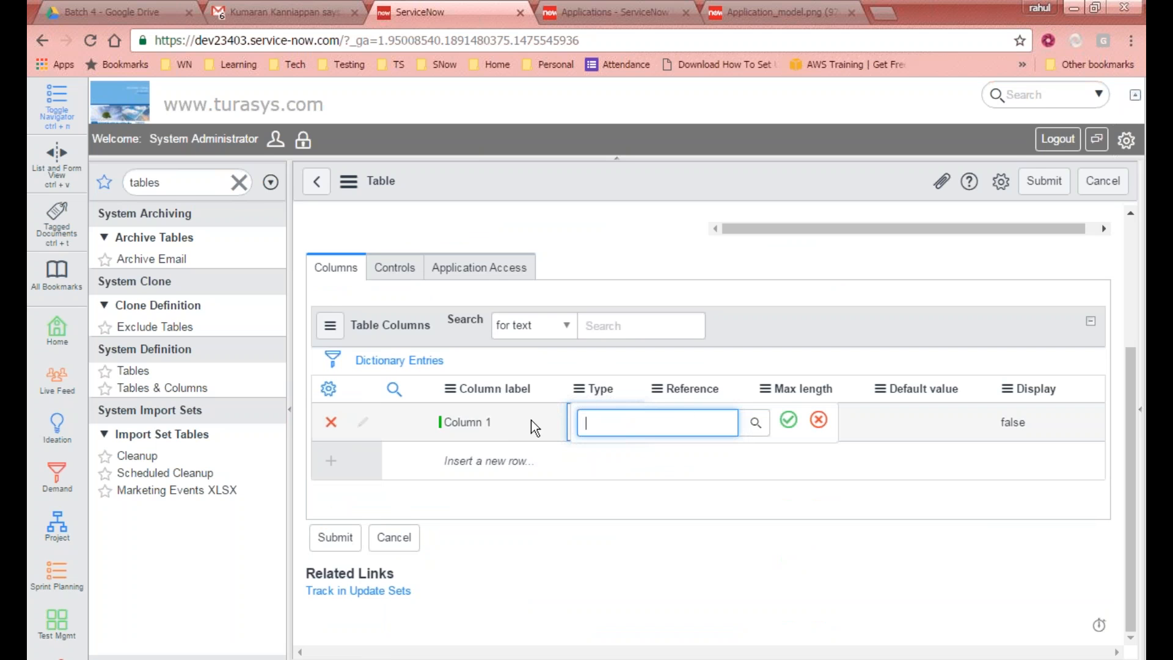
{"action": "left_click", "coordinate": [755, 427]}
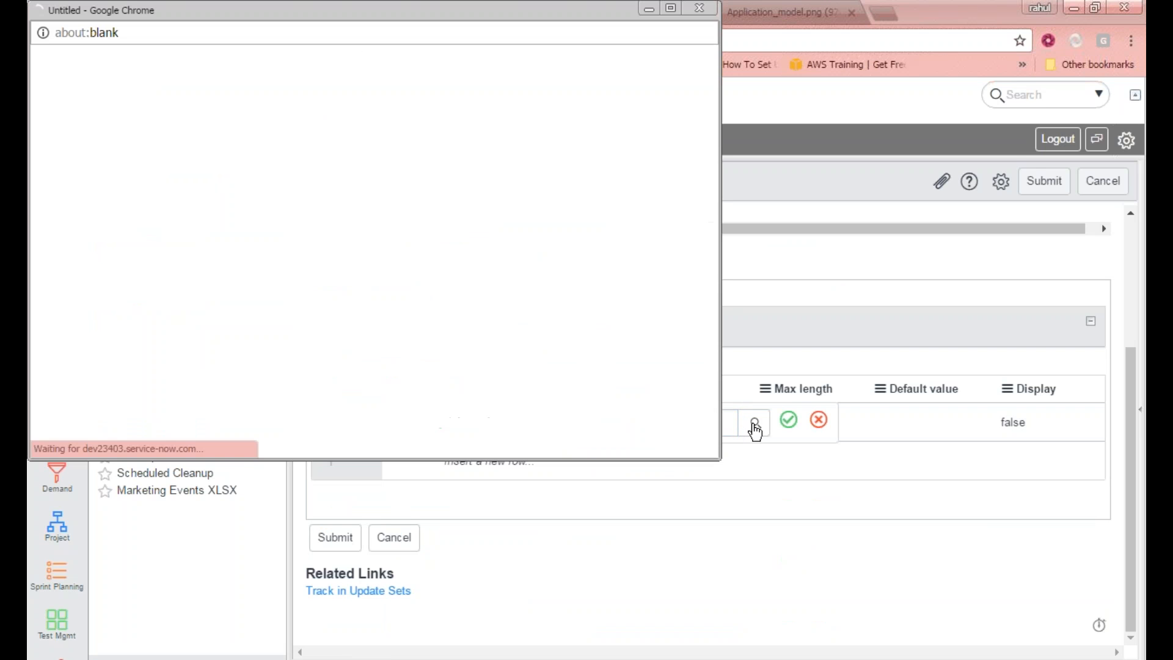
{"action": "scroll", "coordinate": [138, 341], "scroll_direction": "down", "scroll_amount": 6}
{"action": "scroll", "coordinate": [139, 341], "scroll_direction": "up", "scroll_amount": 7}
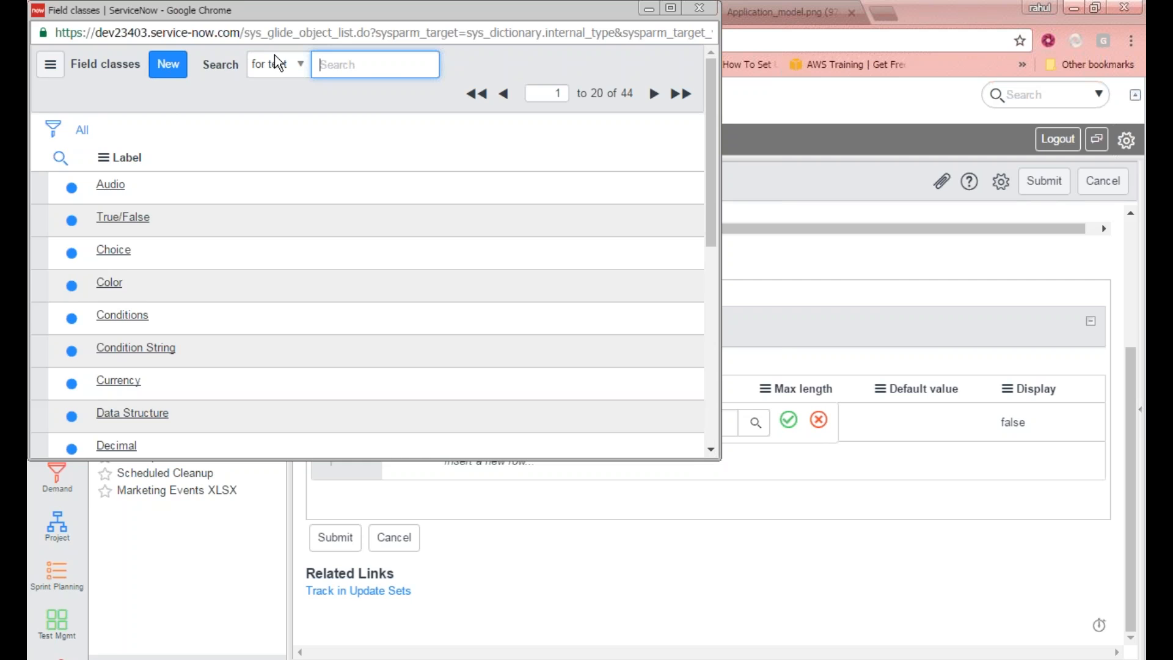
{"action": "left_click_drag", "start_coordinate": [254, 11], "coordinate": [540, 148]}
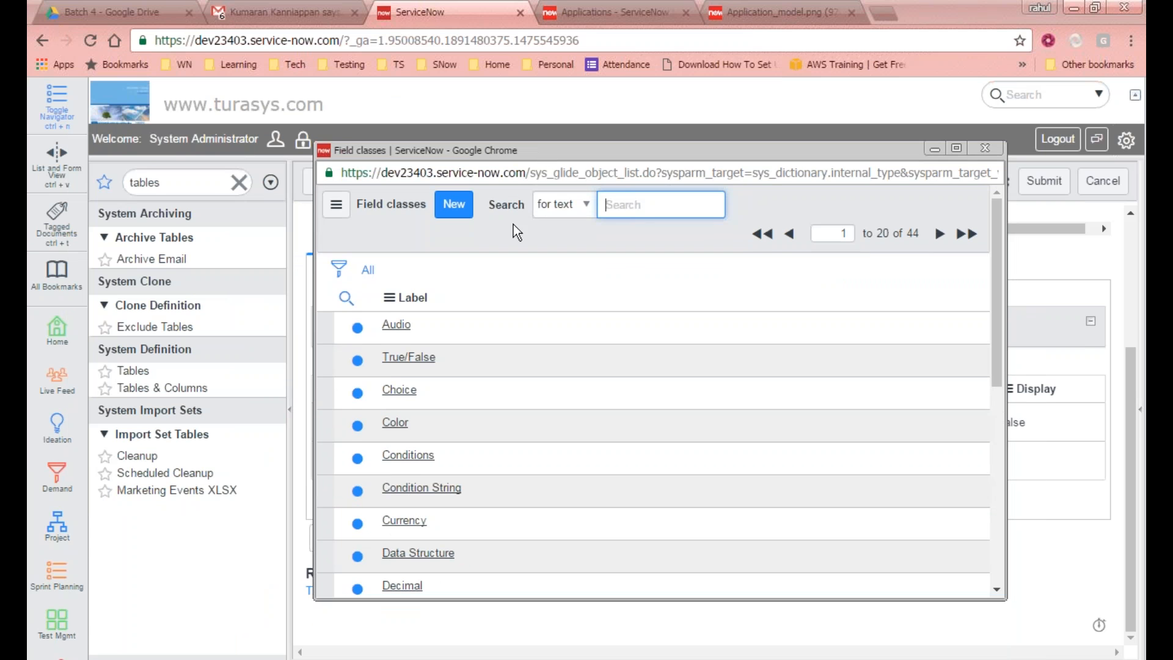
{"action": "scroll", "coordinate": [450, 474], "scroll_direction": "down", "scroll_amount": 5}
{"action": "scroll", "coordinate": [539, 370], "scroll_direction": "up", "scroll_amount": 5}
{"action": "scroll", "coordinate": [539, 370], "scroll_direction": "up", "scroll_amount": 1}
{"action": "left_click", "coordinate": [996, 147]}
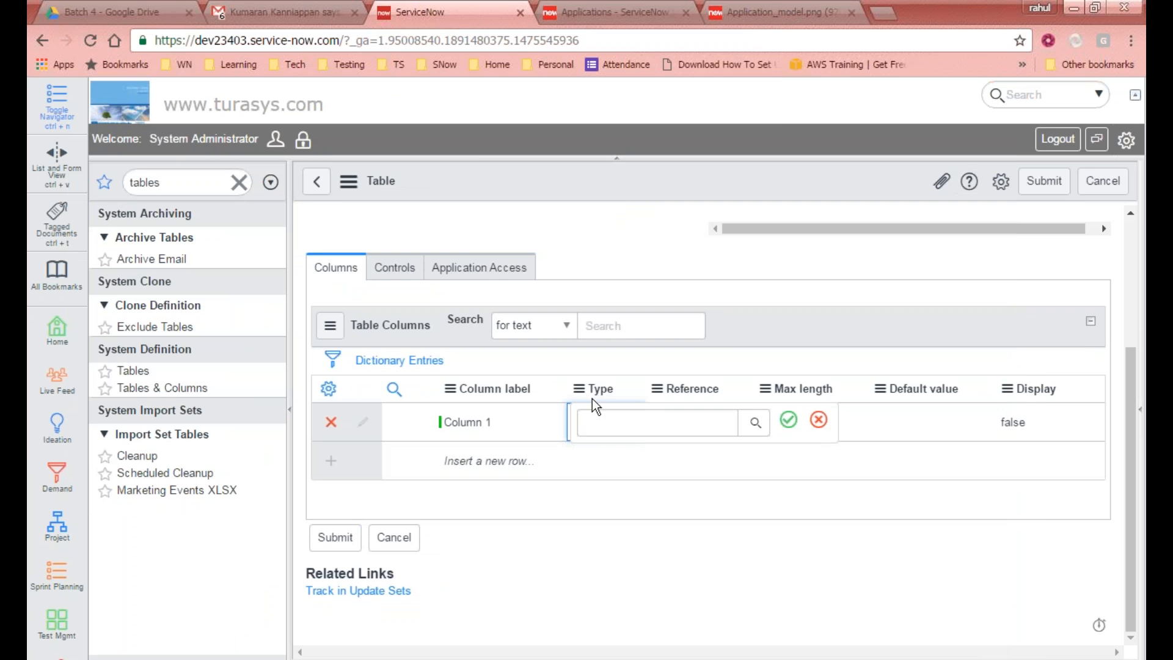
Step: Set Column 1's type to String and confirm the edit
{"action": "left_click", "coordinate": [661, 428]}
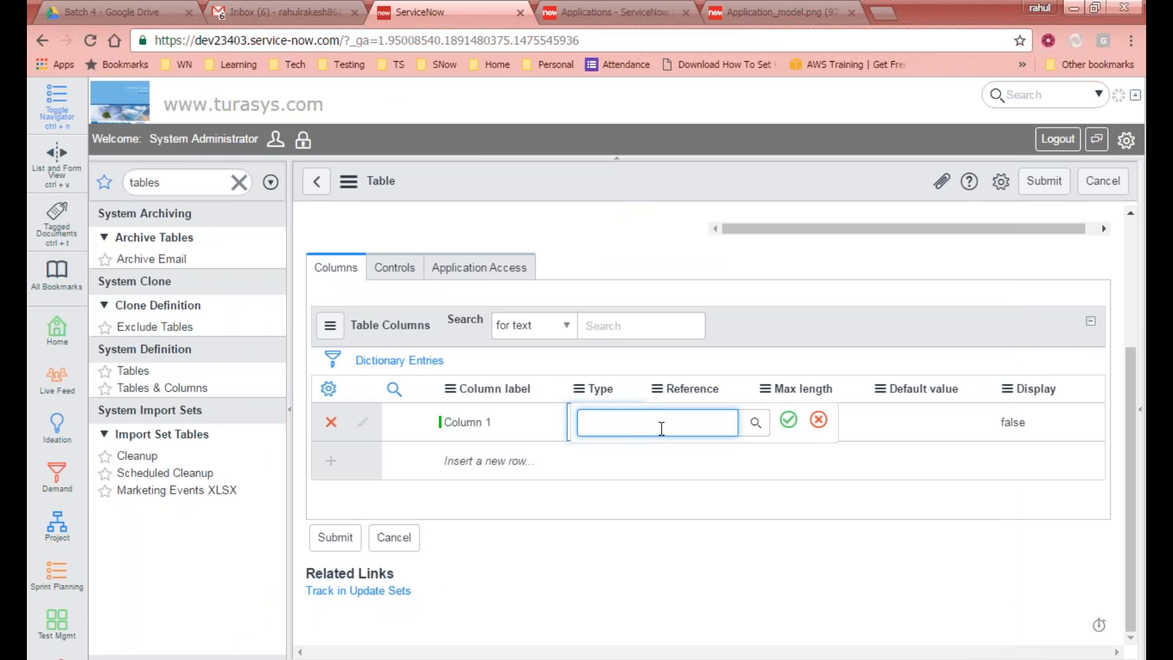
{"action": "type", "text": "string"}
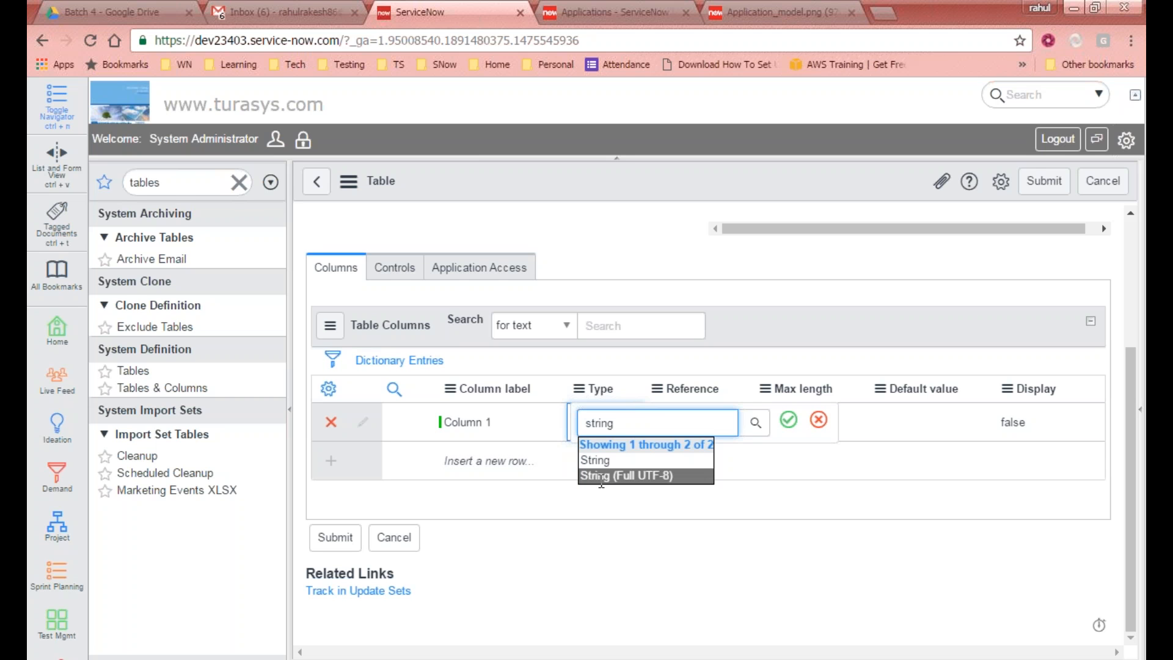
{"action": "left_click", "coordinate": [623, 461]}
{"action": "left_click", "coordinate": [787, 422]}
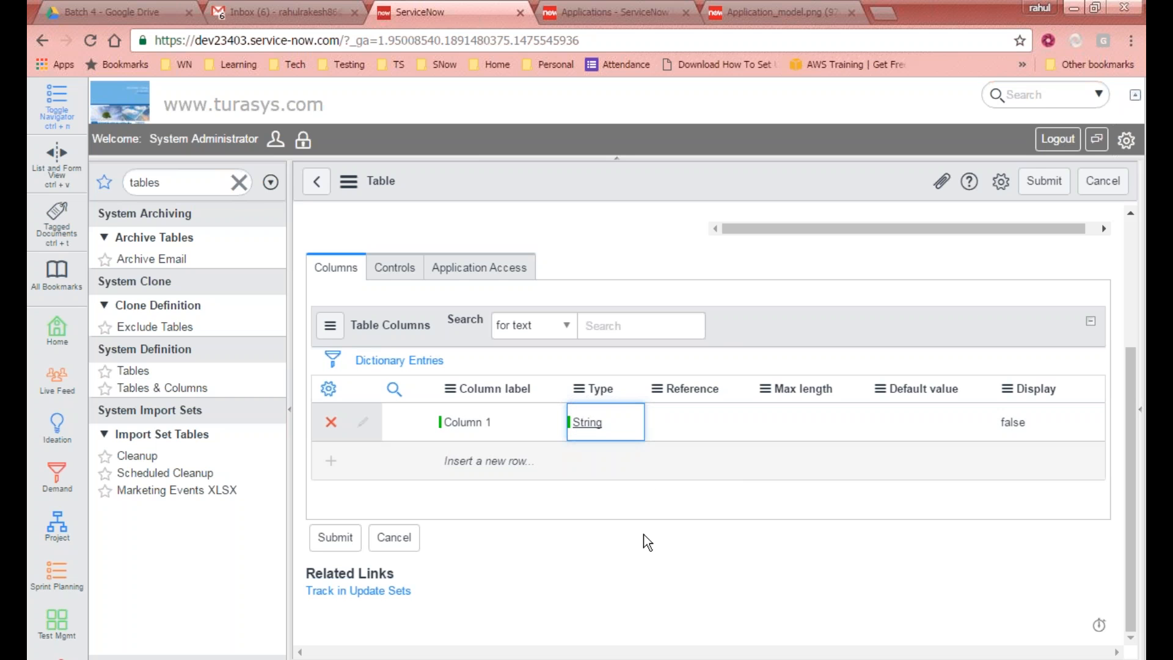
Step: Try out Reference, Integer and check in Column 1's type field, finally choosing True/False
{"action": "left_click", "coordinate": [690, 420]}
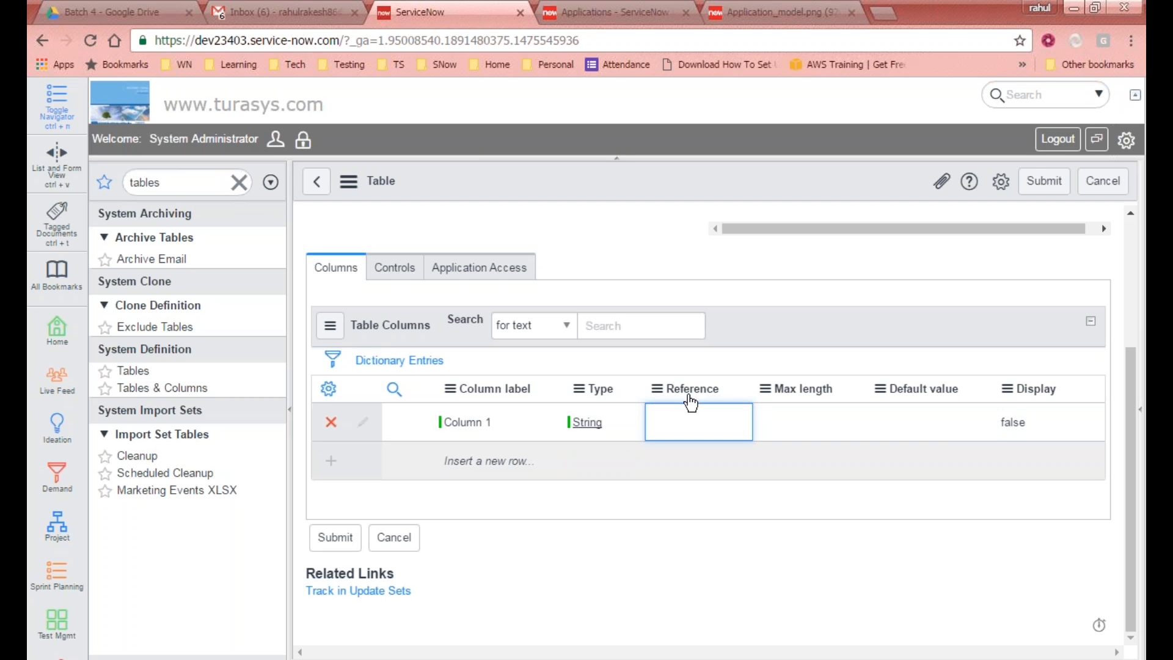
{"action": "left_click", "coordinate": [614, 421]}
{"action": "left_click", "coordinate": [614, 420]}
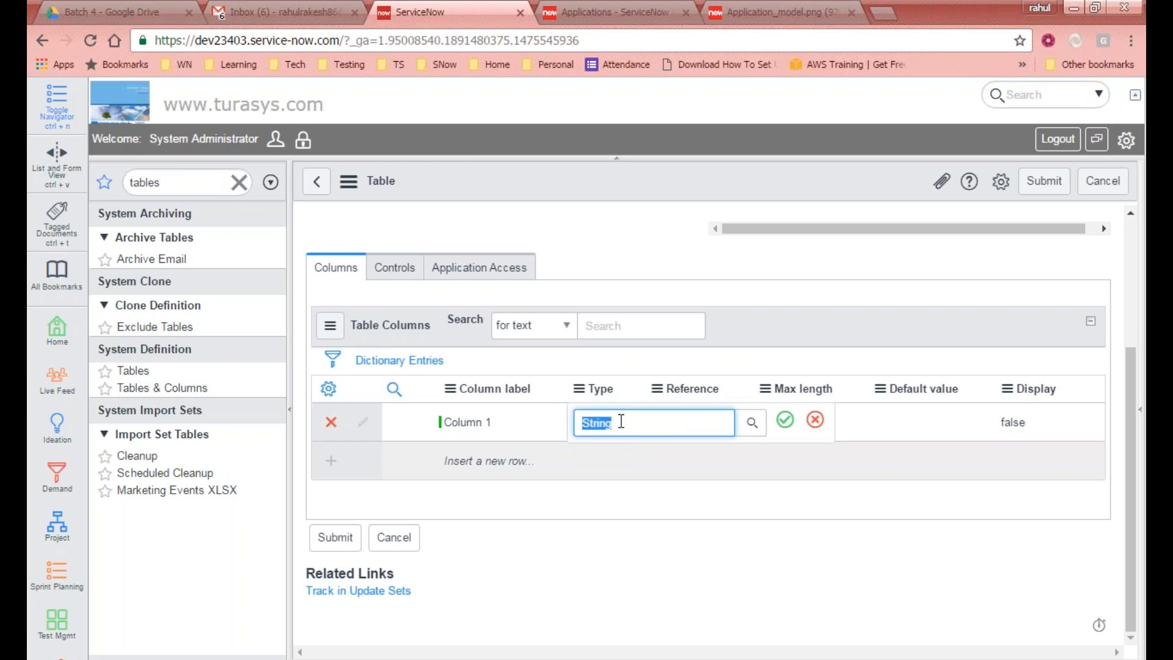
{"action": "type", "text": "refer"}
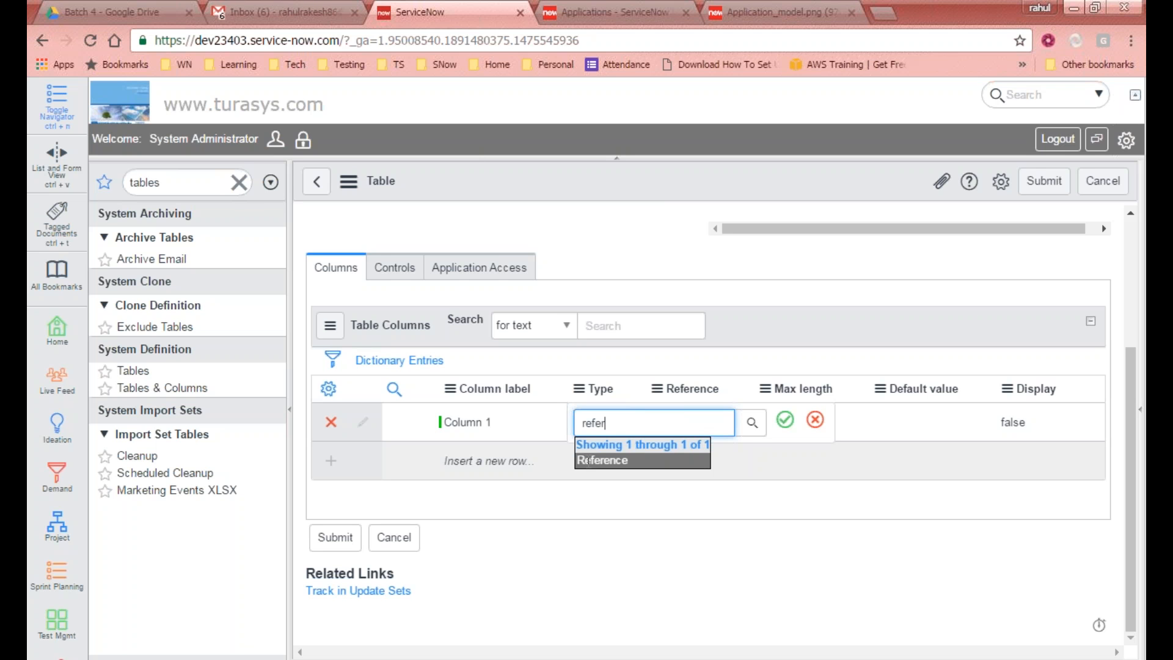
{"action": "double_click", "coordinate": [641, 421]}
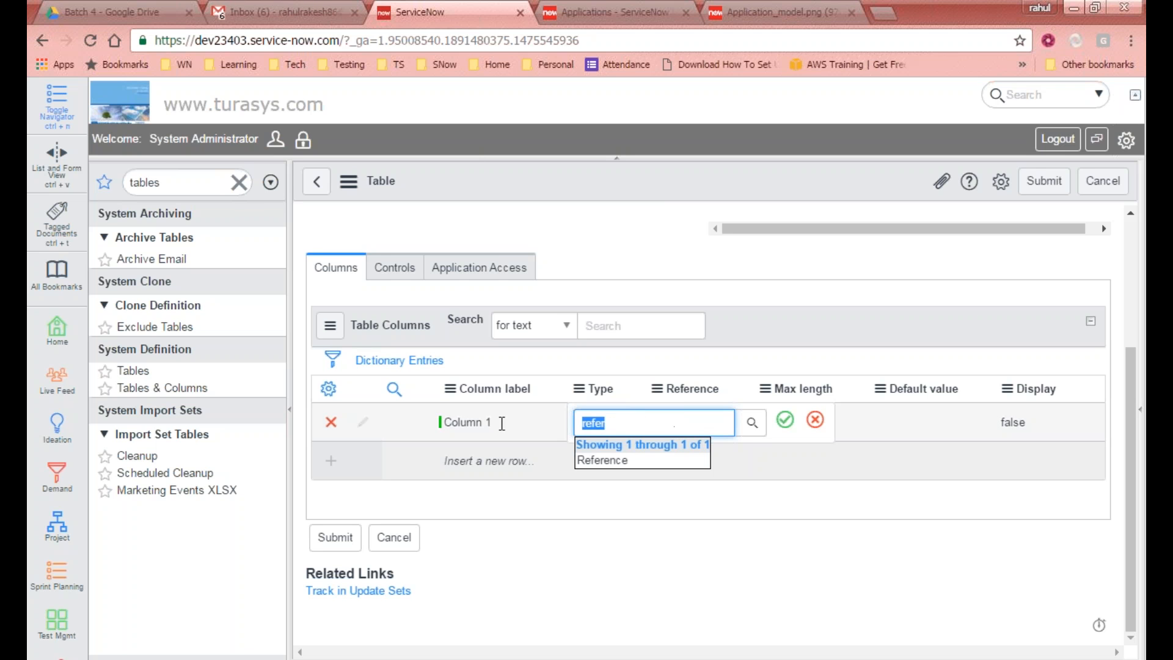
{"action": "type", "text": "st"}
{"action": "key", "text": "BackSpace"}
{"action": "key", "text": "BackSpace"}
{"action": "type", "text": "inte"}
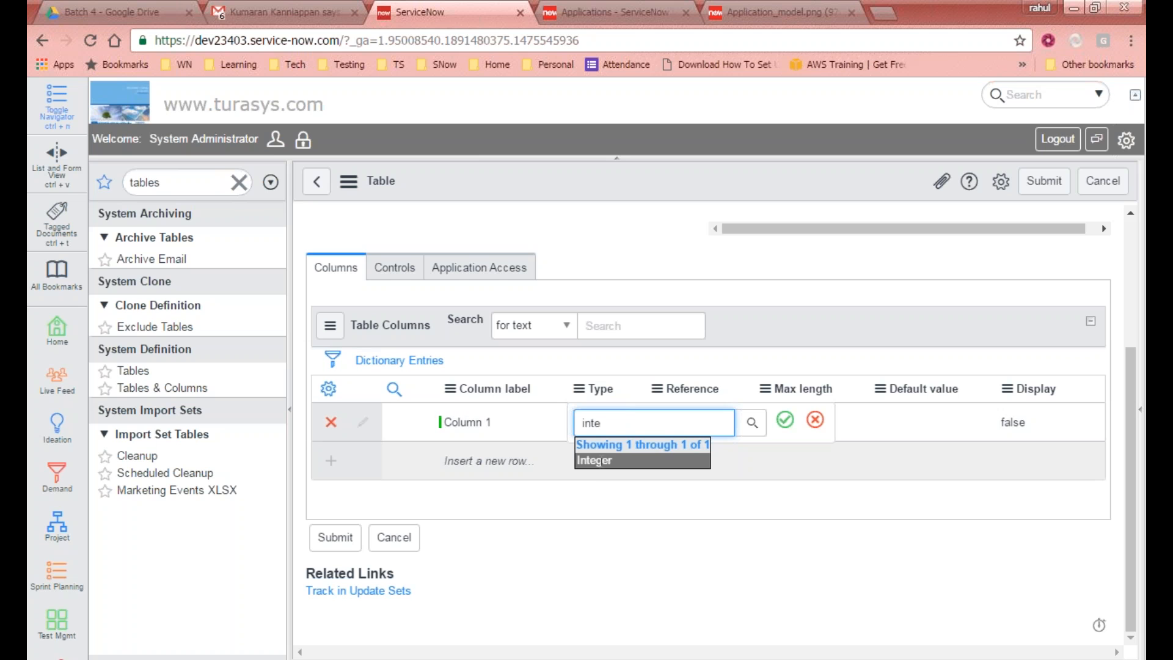
{"action": "key", "text": "ctrl+a"}
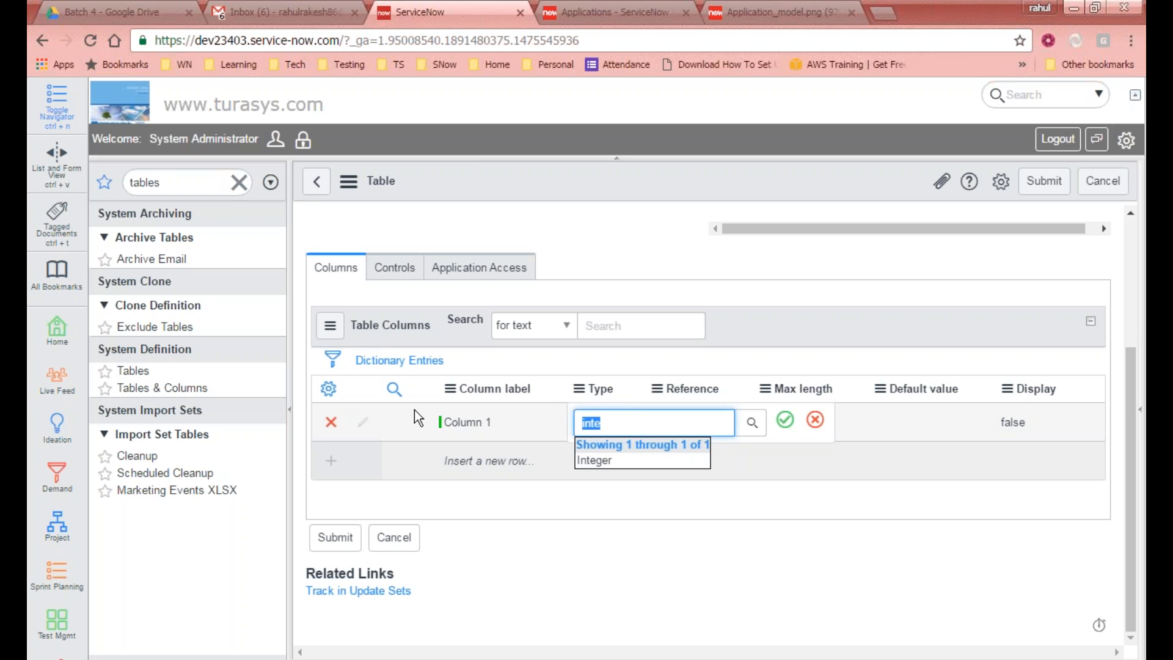
{"action": "type", "text": "check"}
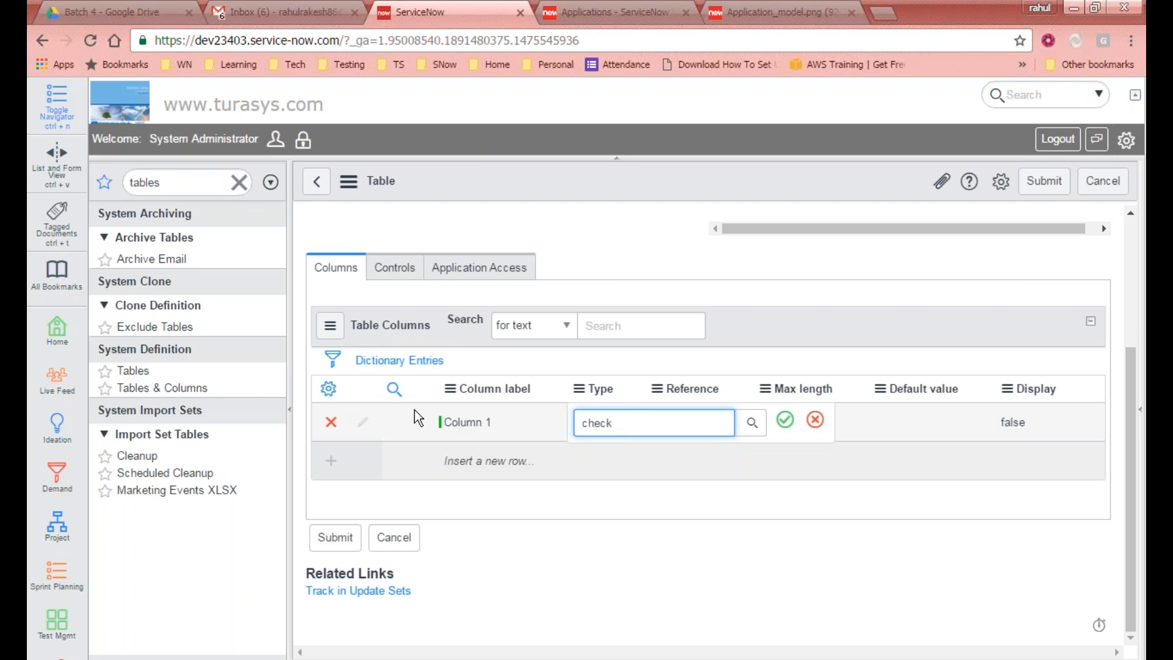
{"action": "key", "text": "ctrl+a"}
{"action": "type", "text": "true"}
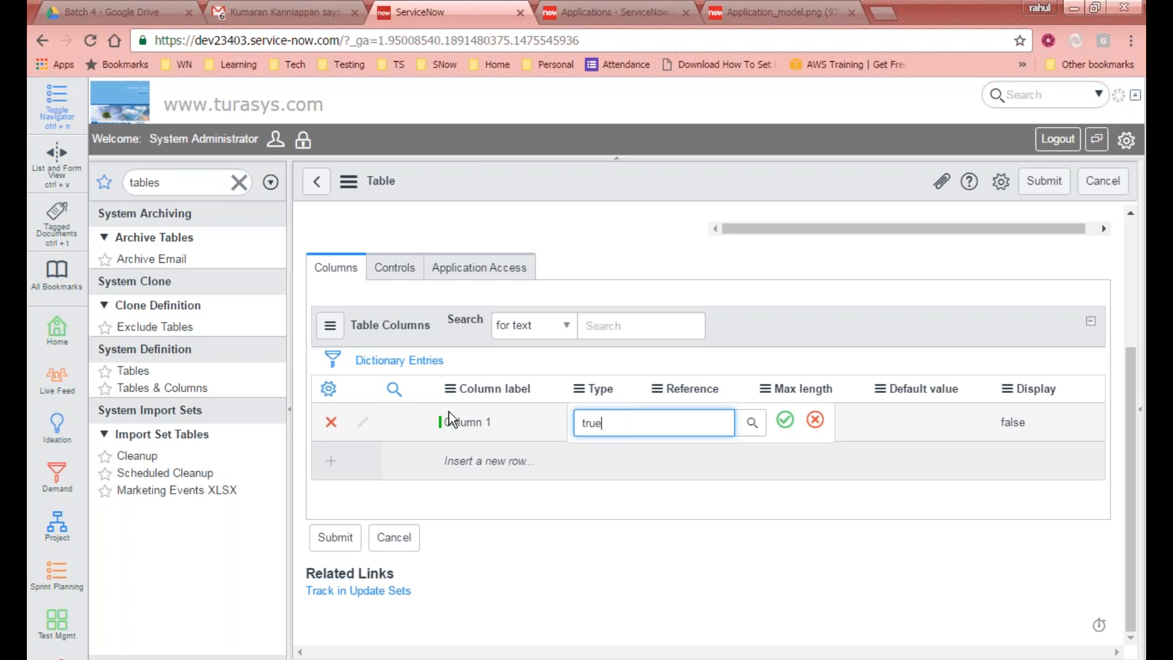
{"action": "left_click", "coordinate": [604, 459]}
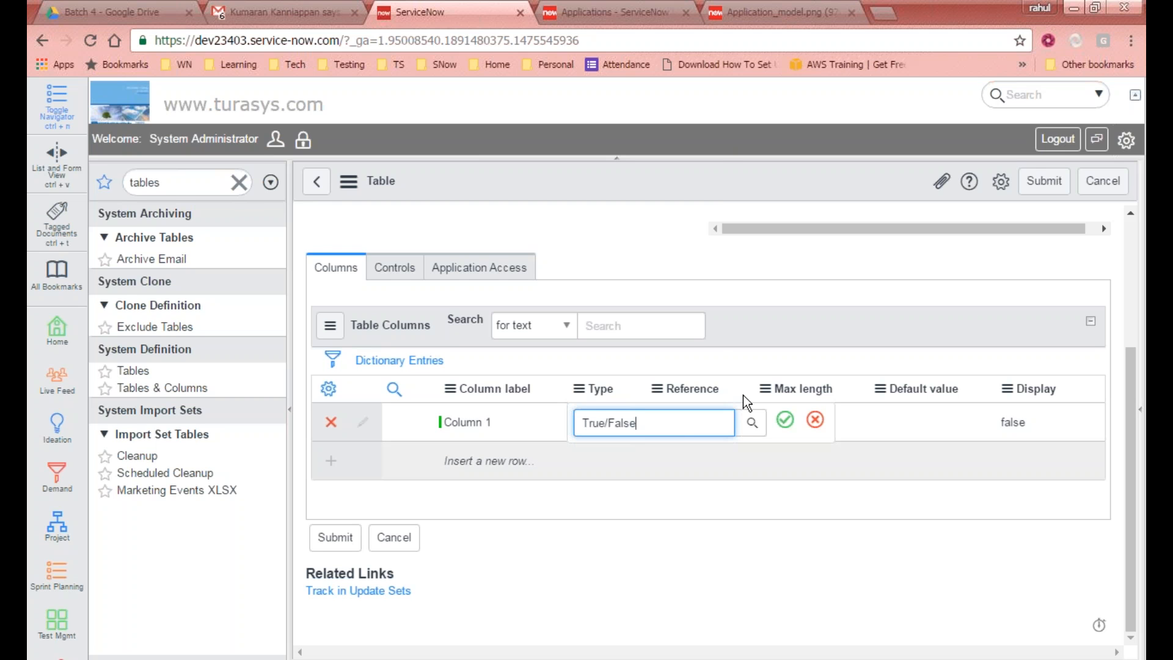
Step: Browse the full field classes list in the type lookup, then cancel the pending type change for Column 1
{"action": "left_click", "coordinate": [751, 422]}
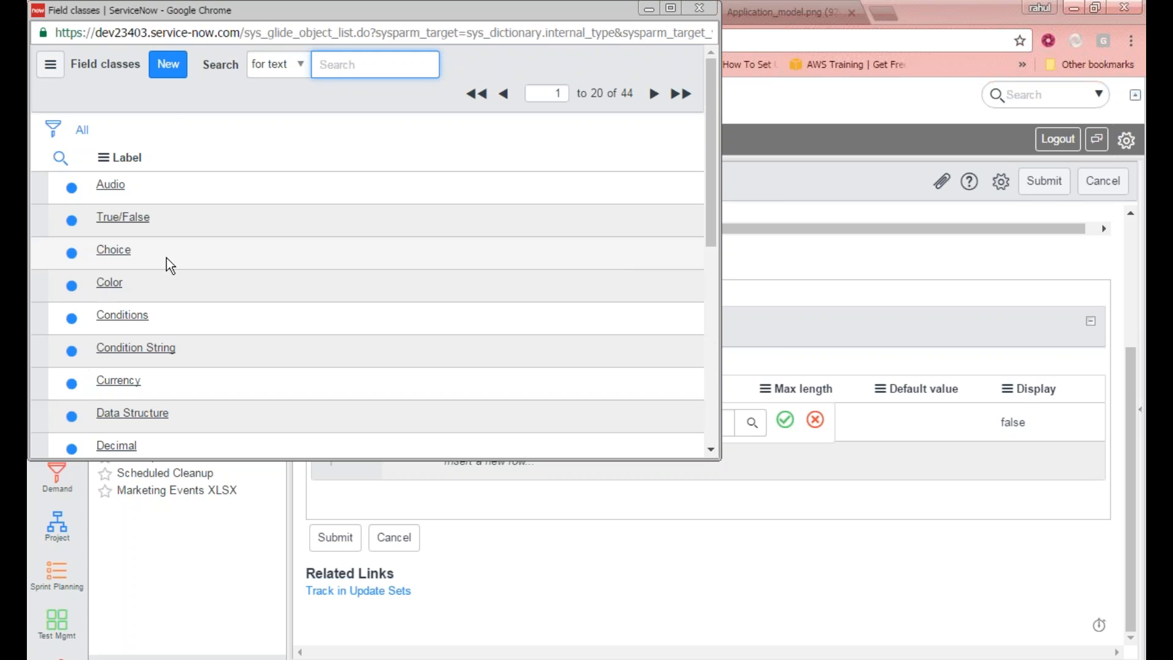
{"action": "scroll", "coordinate": [127, 287], "scroll_direction": "down", "scroll_amount": 2}
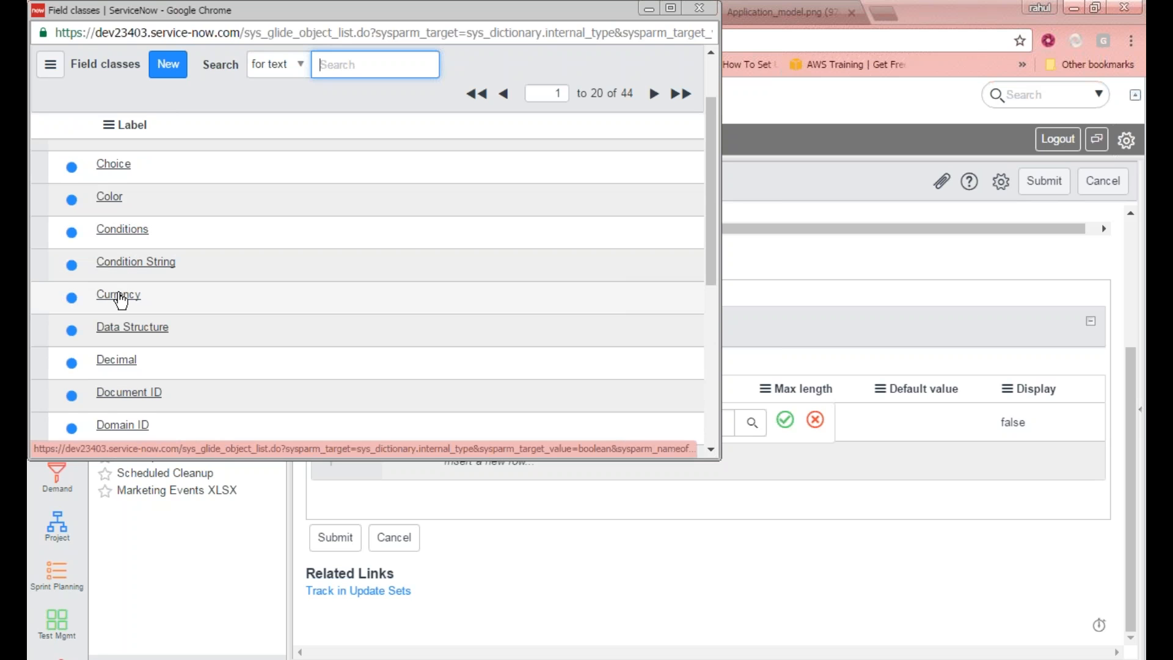
{"action": "scroll", "coordinate": [123, 299], "scroll_direction": "down", "scroll_amount": 2}
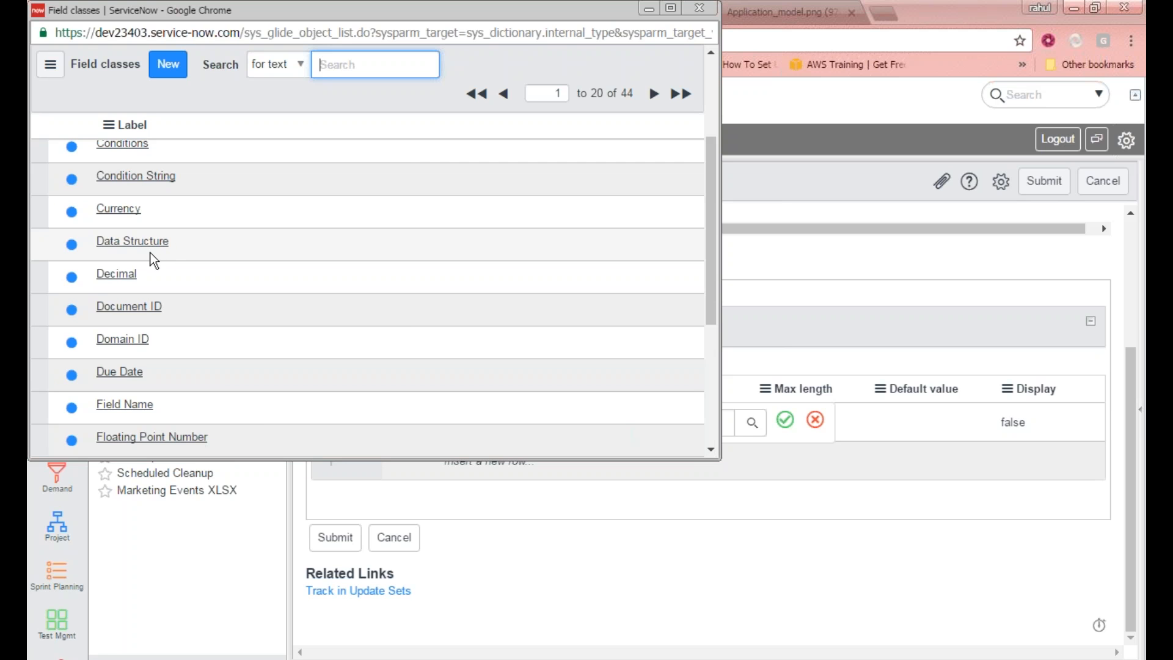
{"action": "left_click_drag", "start_coordinate": [149, 272], "coordinate": [94, 281]}
{"action": "scroll", "coordinate": [126, 305], "scroll_direction": "down", "scroll_amount": 3}
{"action": "left_click_drag", "start_coordinate": [183, 236], "coordinate": [94, 227]}
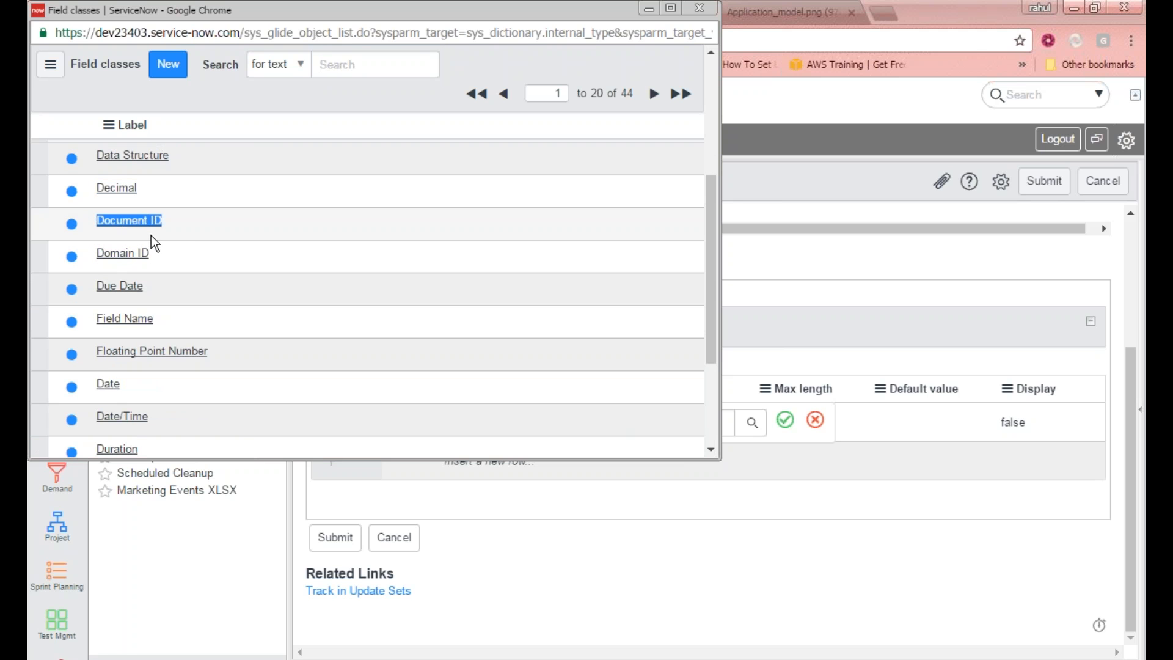
{"action": "scroll", "coordinate": [324, 252], "scroll_direction": "down", "scroll_amount": 3}
{"action": "left_click_drag", "start_coordinate": [154, 205], "coordinate": [96, 200]}
{"action": "left_click", "coordinate": [171, 296]}
{"action": "left_click_drag", "start_coordinate": [167, 296], "coordinate": [96, 297]}
{"action": "left_click_drag", "start_coordinate": [182, 329], "coordinate": [114, 333]}
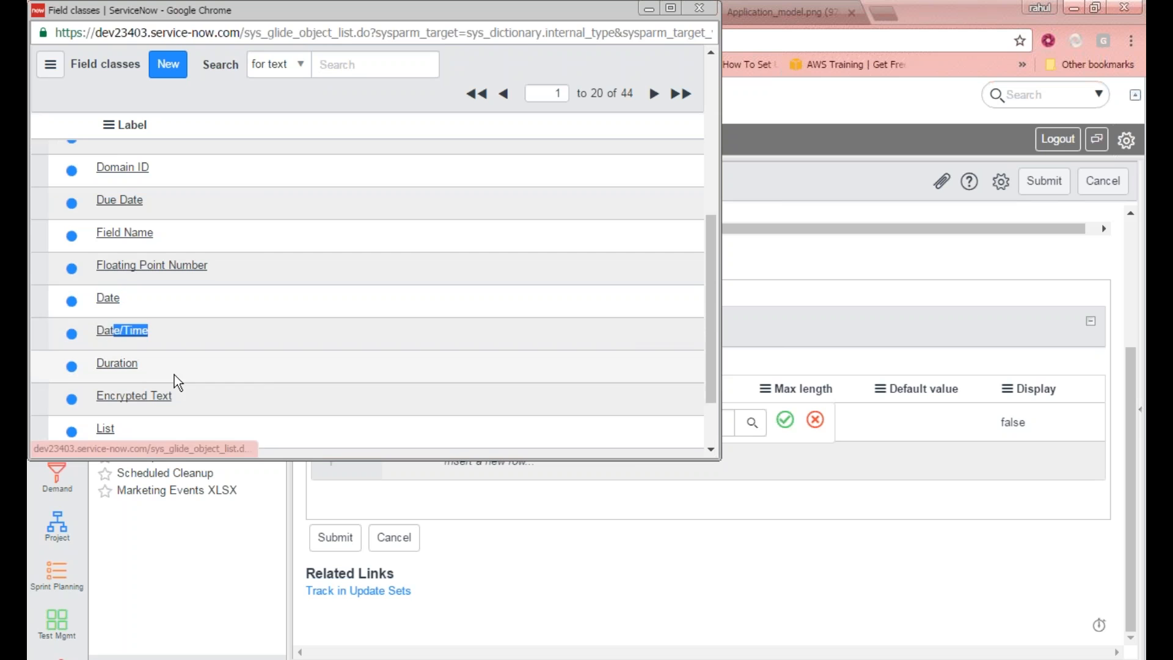
{"action": "scroll", "coordinate": [174, 367], "scroll_direction": "down", "scroll_amount": 1}
{"action": "left_click_drag", "start_coordinate": [150, 281], "coordinate": [104, 279]}
{"action": "left_click", "coordinate": [204, 314]}
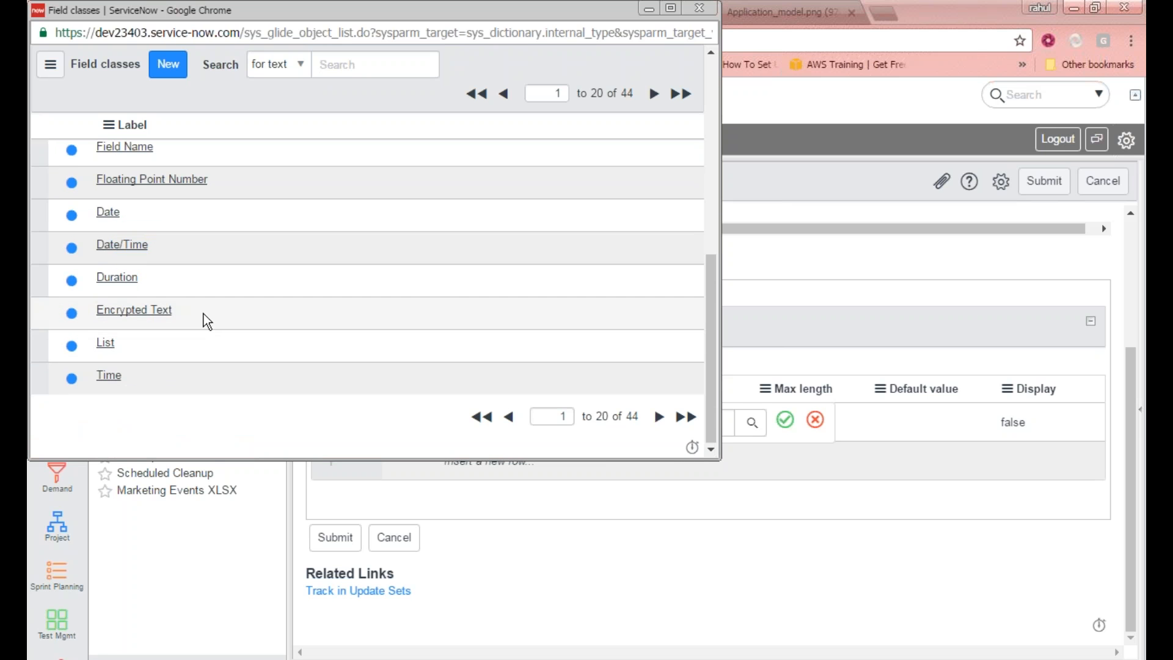
{"action": "left_click_drag", "start_coordinate": [105, 330], "coordinate": [94, 325]}
{"action": "left_click_drag", "start_coordinate": [149, 350], "coordinate": [94, 326]}
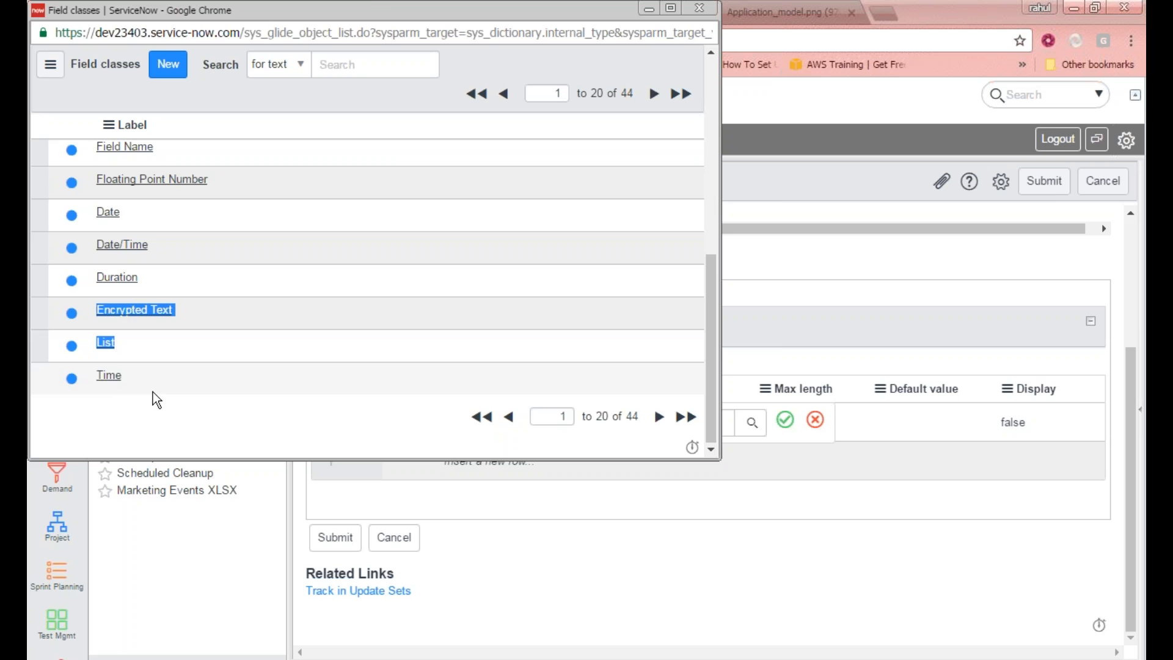
{"action": "left_click_drag", "start_coordinate": [152, 391], "coordinate": [112, 360]}
{"action": "left_click_drag", "start_coordinate": [322, 13], "coordinate": [324, 138]}
{"action": "left_click_drag", "start_coordinate": [636, 220], "coordinate": [600, 218]}
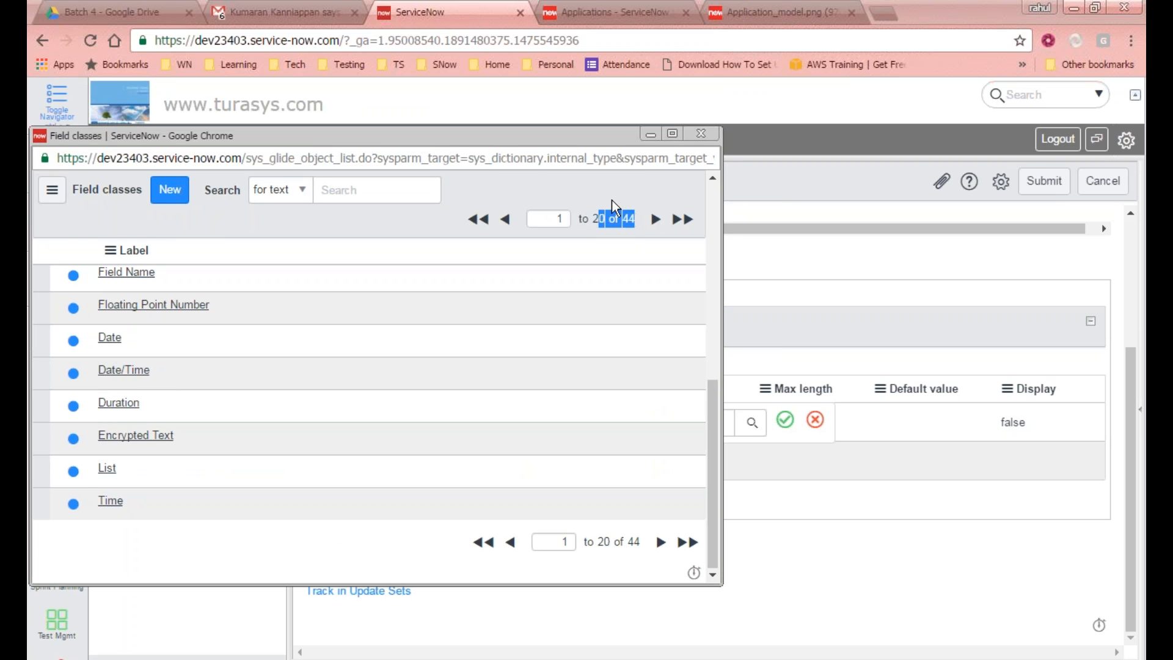
{"action": "mouse_move", "coordinate": [636, 219]}
{"action": "left_mouse_down"}
{"action": "mouse_move", "coordinate": [623, 219]}
{"action": "mouse_move", "coordinate": [636, 219]}
{"action": "left_mouse_up"}
{"action": "left_click", "coordinate": [630, 218]}
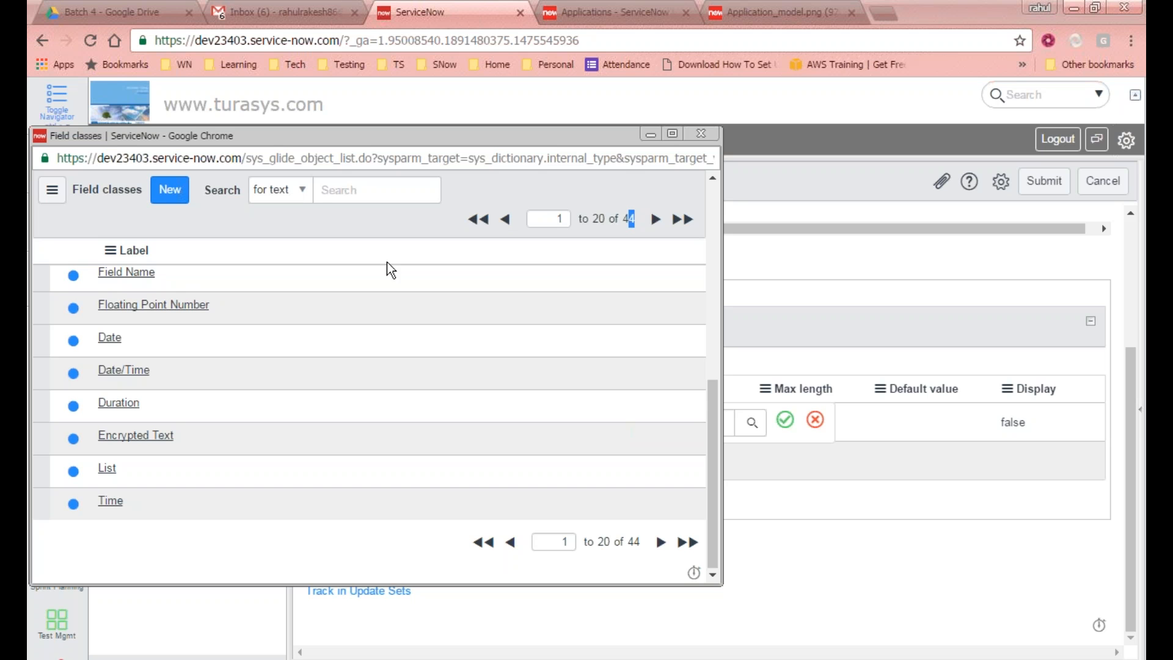
{"action": "left_click_drag", "start_coordinate": [717, 415], "coordinate": [715, 261]}
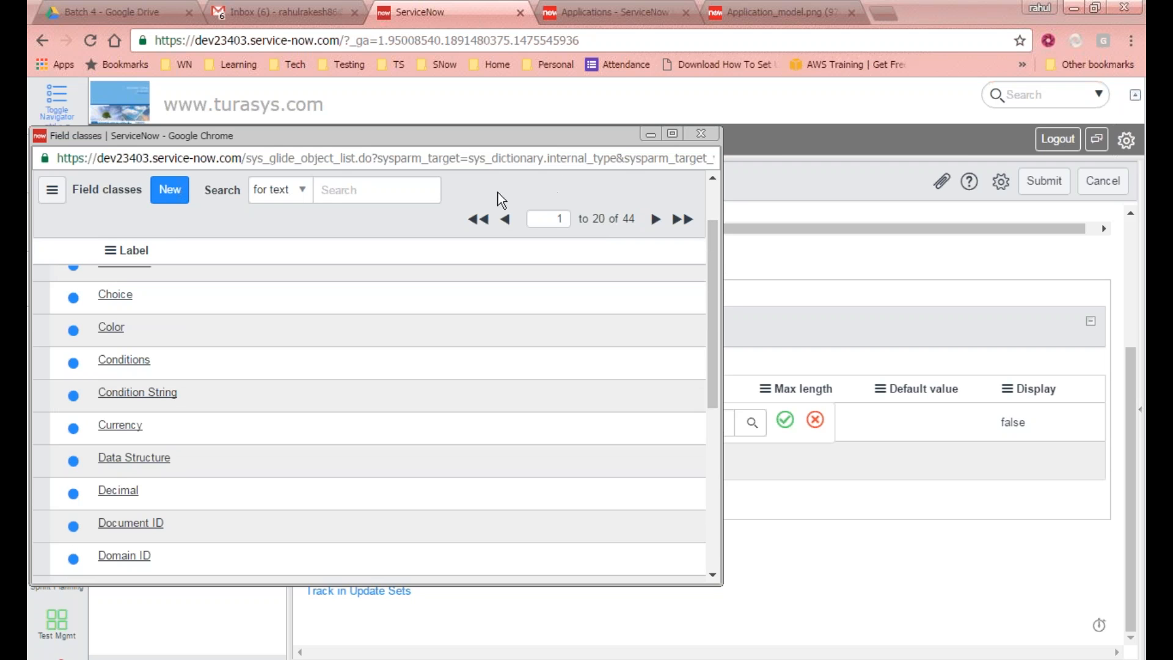
{"action": "left_click", "coordinate": [700, 134]}
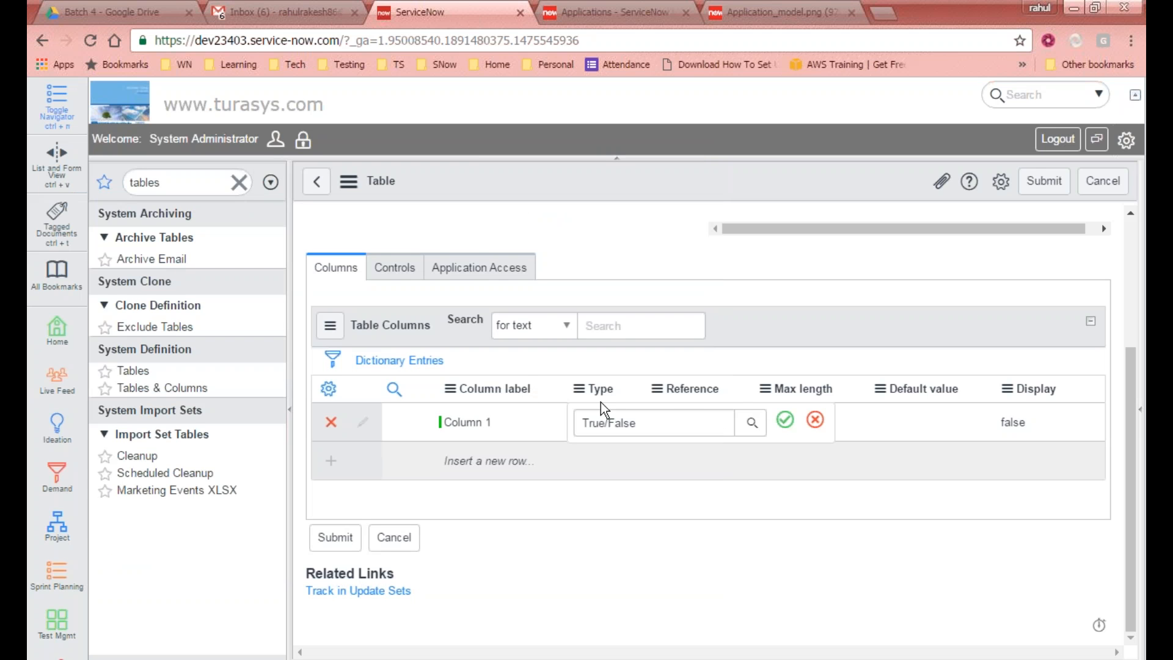
{"action": "left_click", "coordinate": [815, 420]}
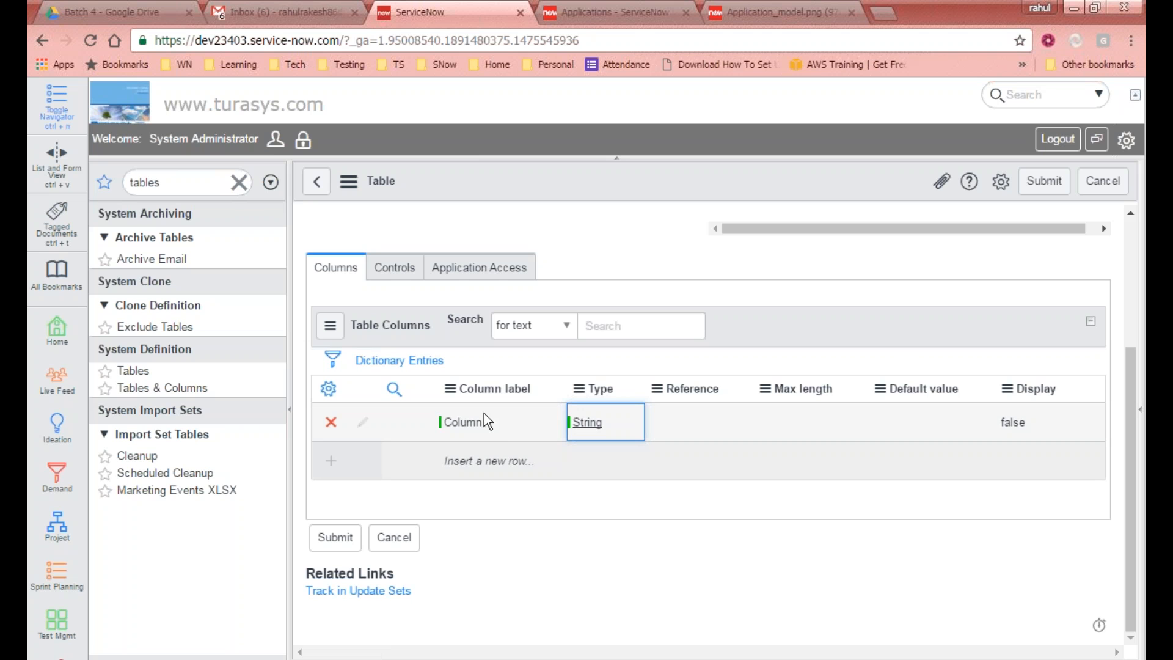
Step: Set Column 1's max length to 40 and its default value to defult
{"action": "double_click", "coordinate": [814, 423]}
{"action": "type", "text": "40"}
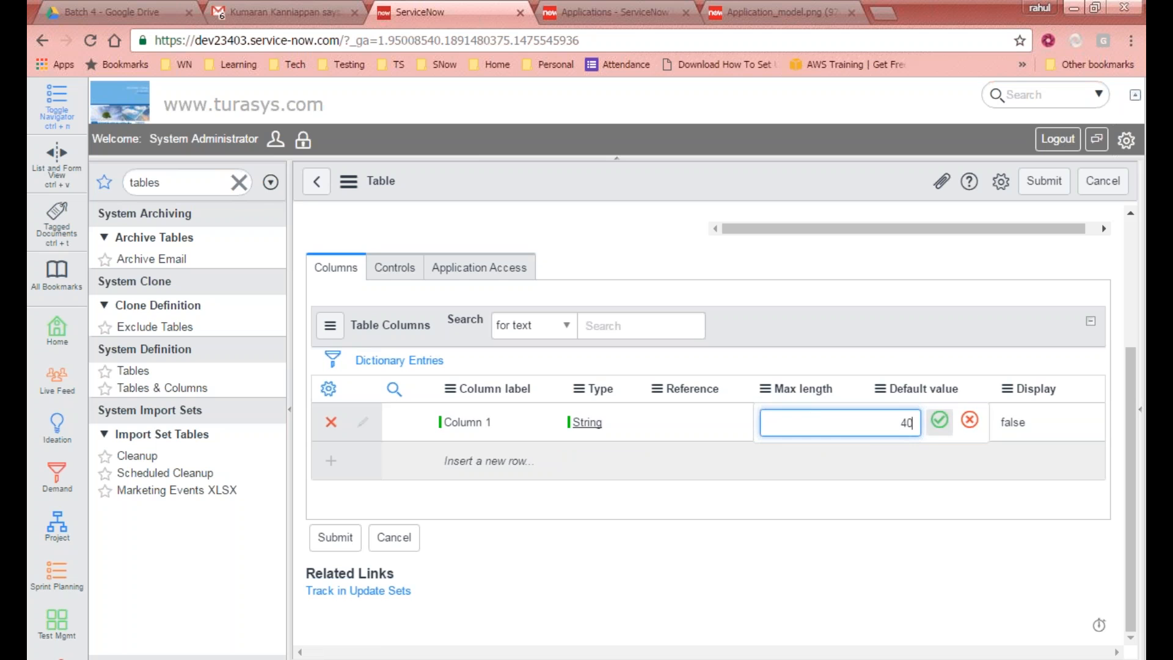
{"action": "left_click", "coordinate": [939, 419]}
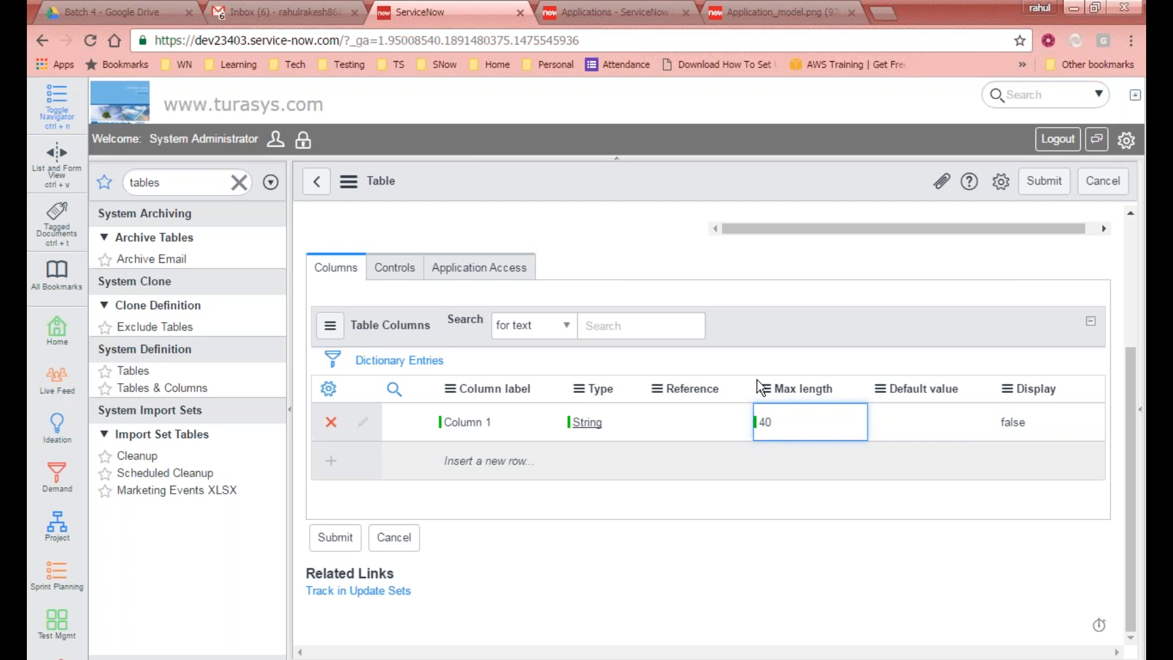
{"action": "double_click", "coordinate": [950, 425]}
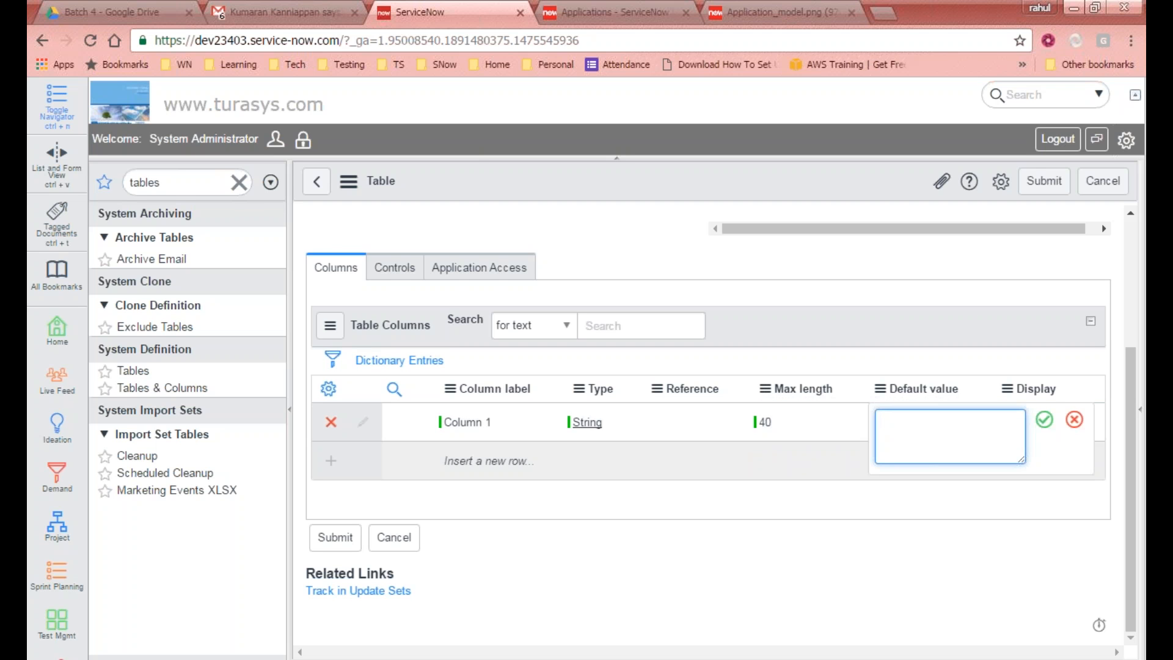
{"action": "type", "text": "defult"}
{"action": "left_click", "coordinate": [1044, 421]}
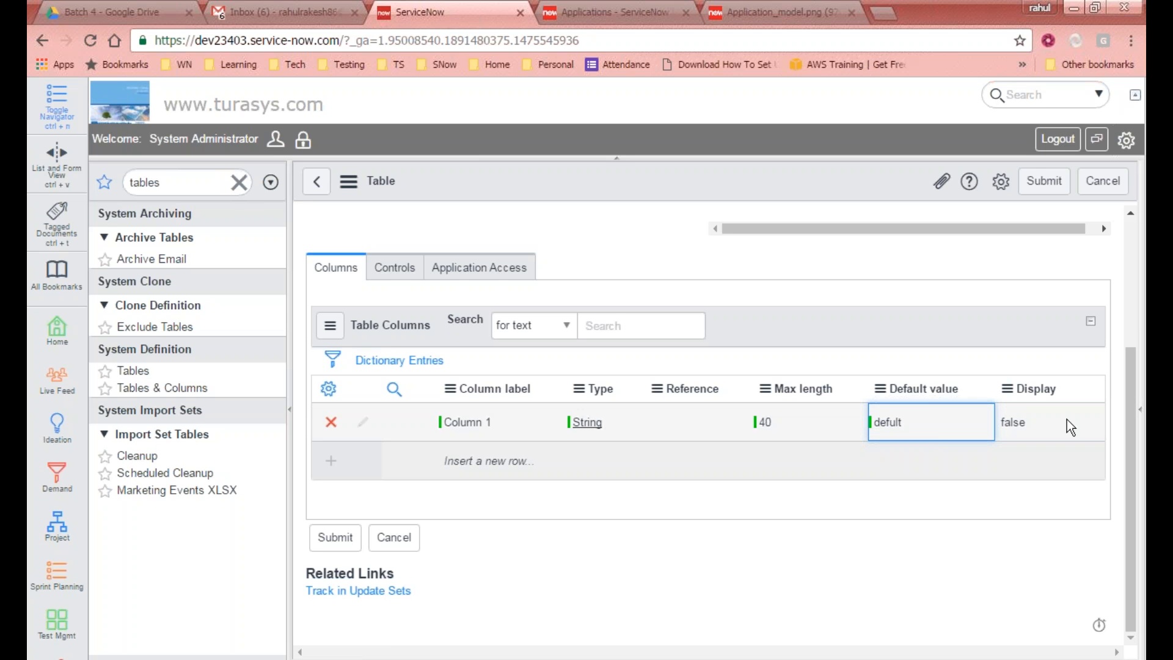
Step: Add the Primary column to the Table Columns list layout and leave the page to apply it
{"action": "left_click", "coordinate": [334, 393]}
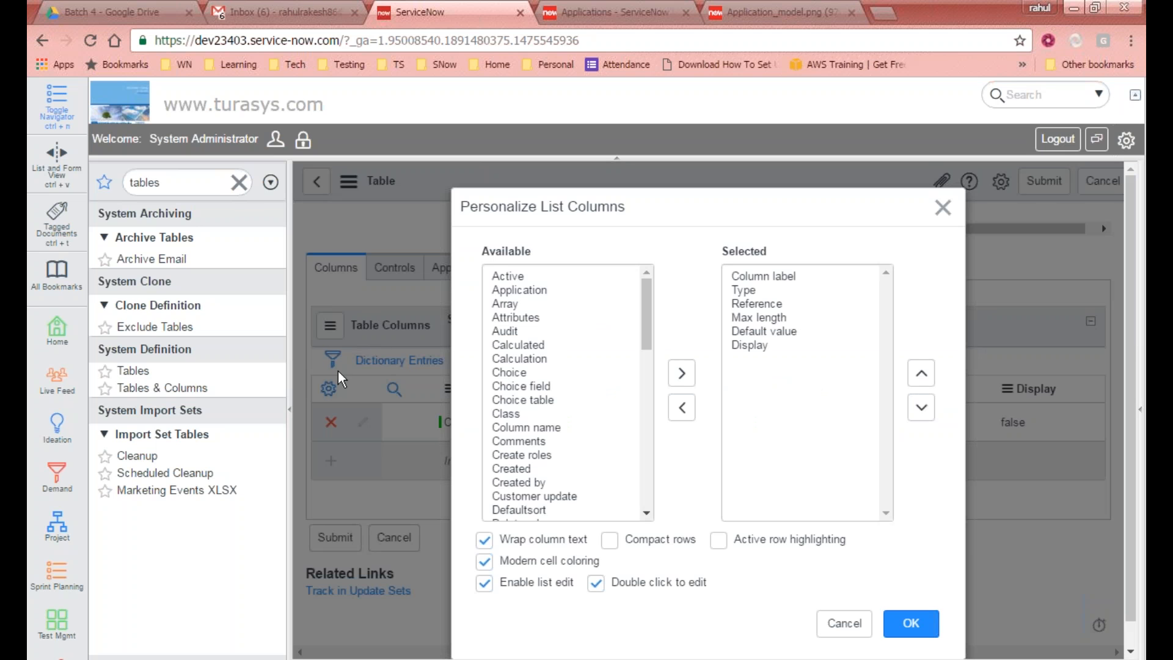
{"action": "left_click", "coordinate": [648, 297]}
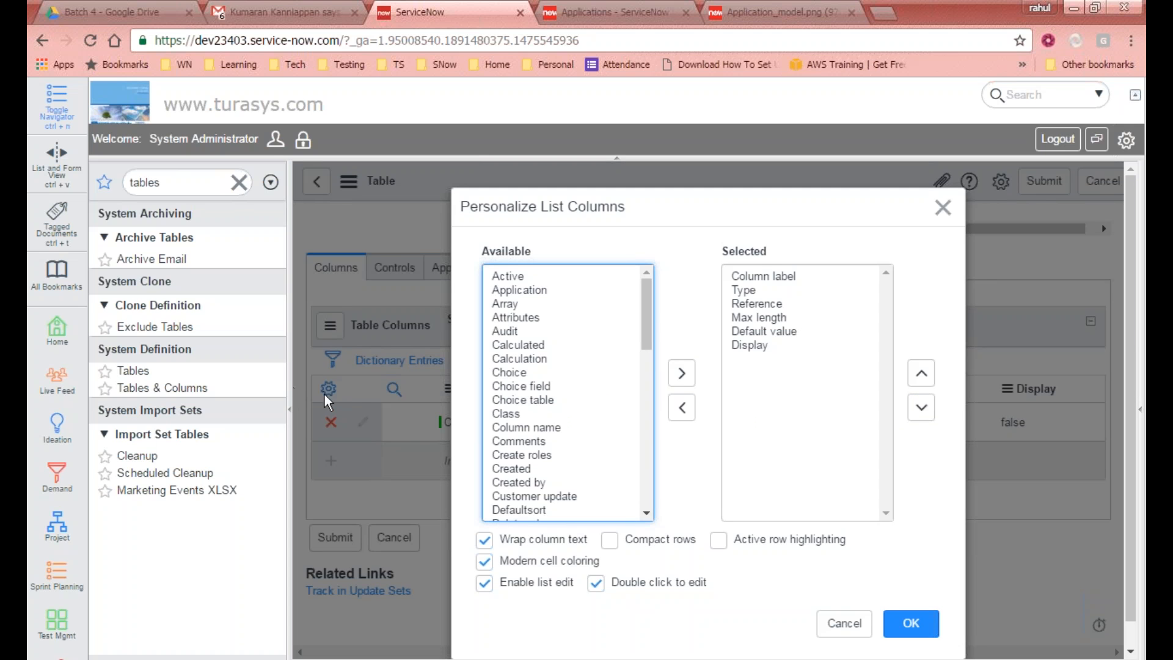
{"action": "left_click_drag", "start_coordinate": [646, 313], "coordinate": [633, 391]}
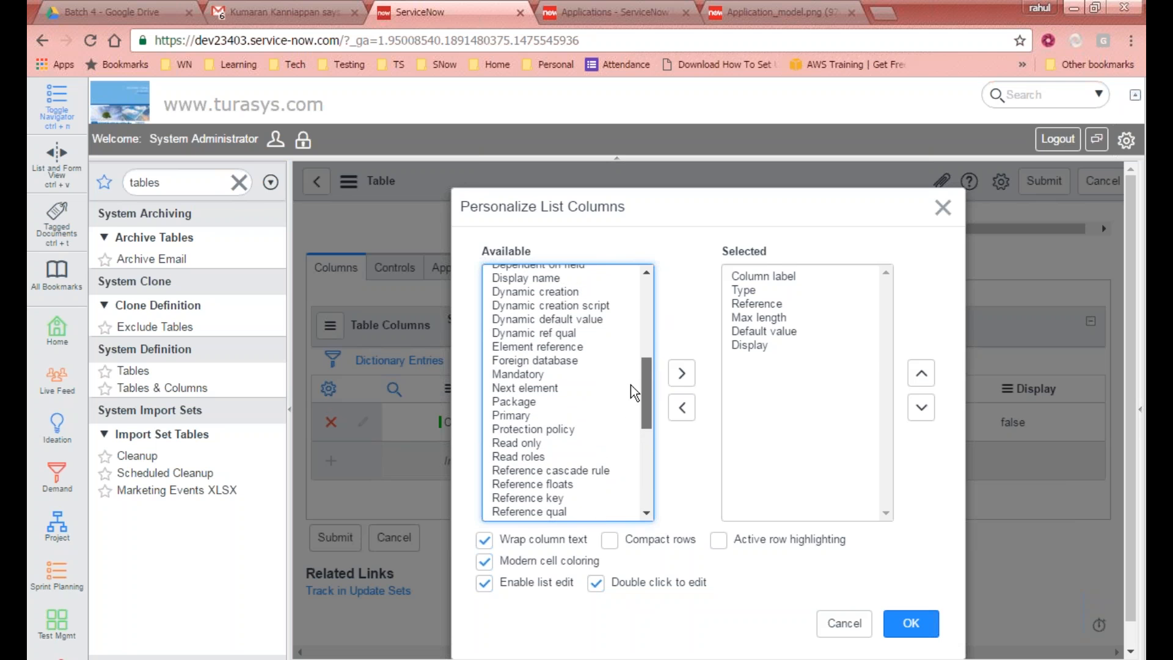
{"action": "double_click", "coordinate": [516, 415]}
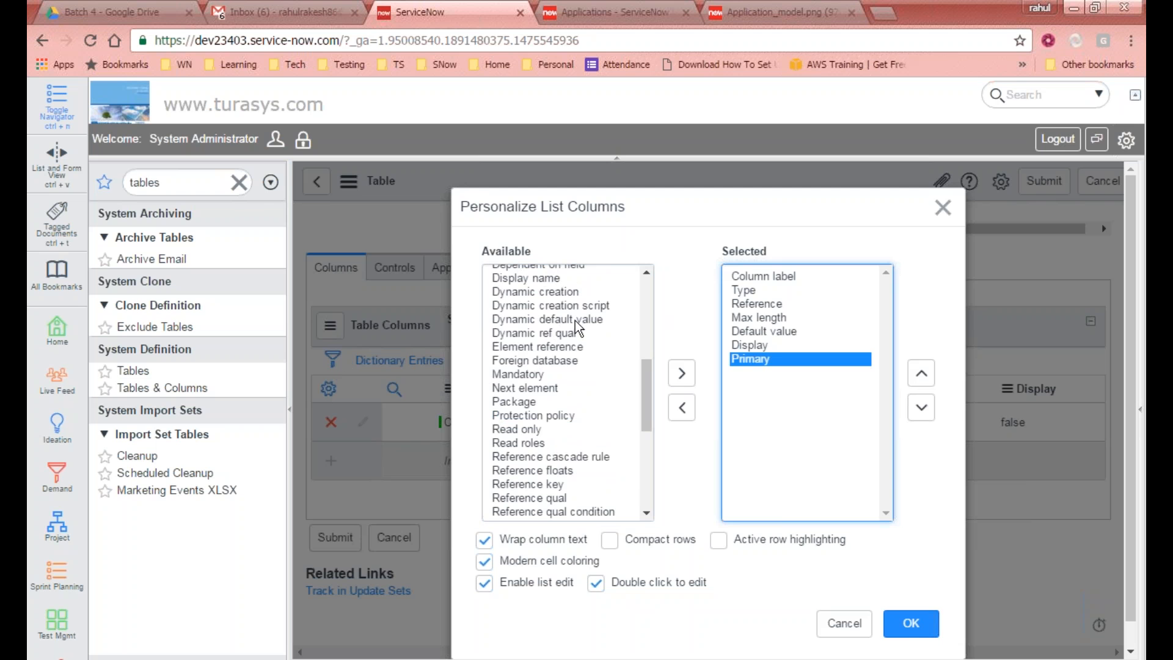
{"action": "left_click", "coordinate": [913, 627]}
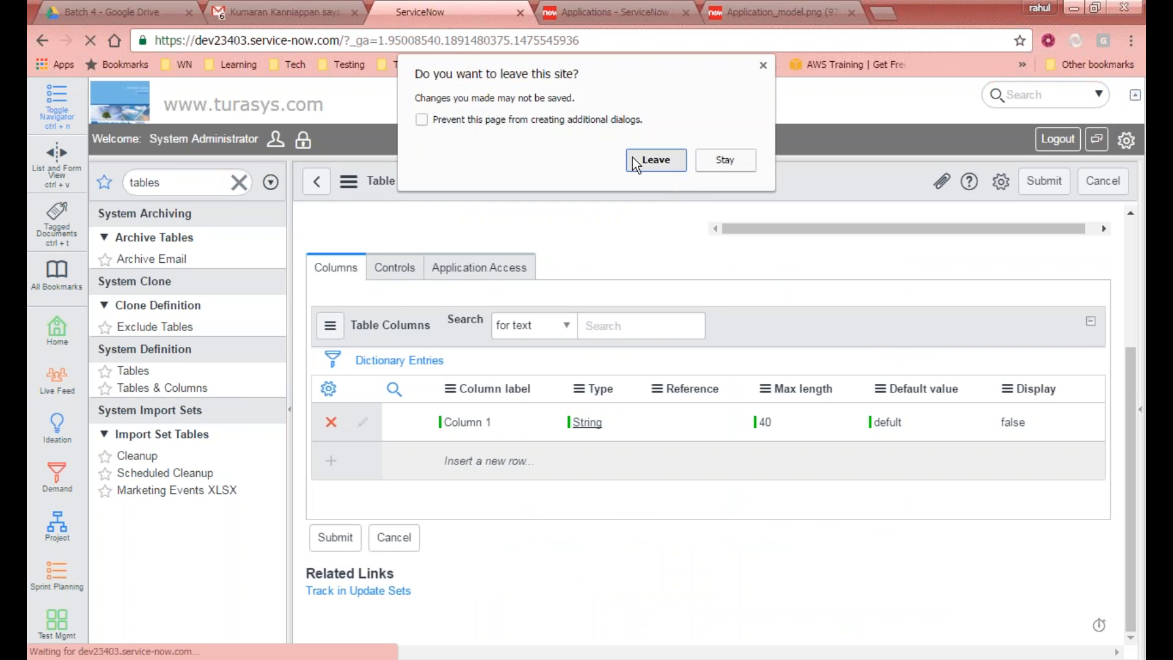
{"action": "left_click", "coordinate": [632, 158]}
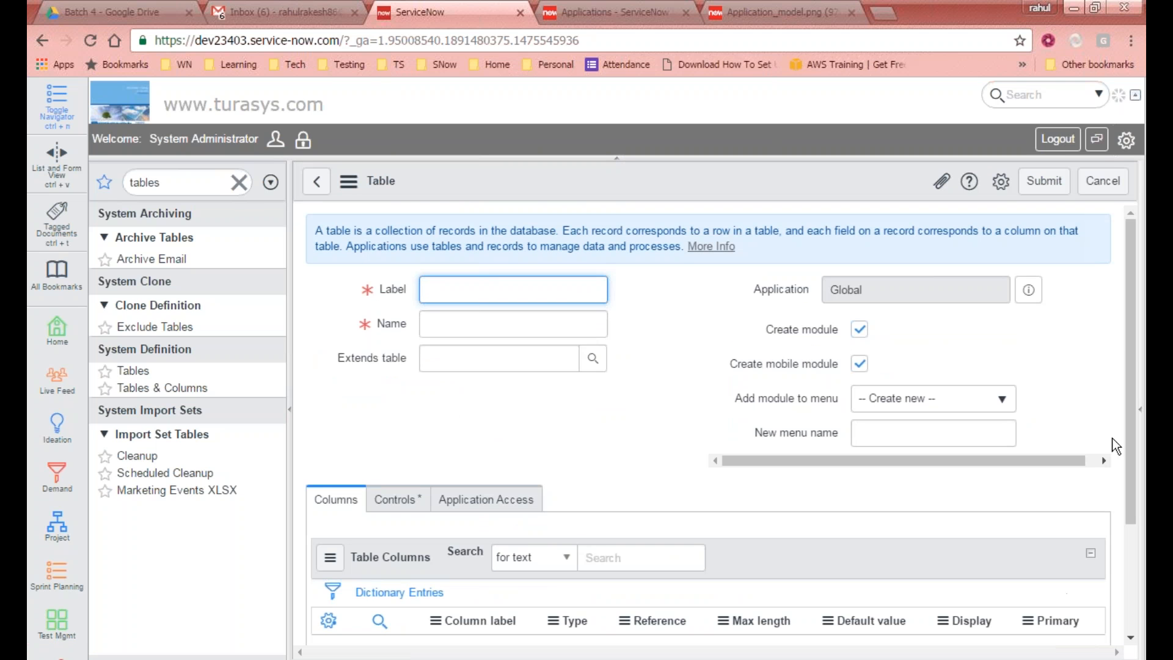
Step: Add a new table column labelled fhgf
{"action": "scroll", "coordinate": [1121, 423], "scroll_direction": "down", "scroll_amount": 1}
{"action": "left_click_drag", "start_coordinate": [1061, 572], "coordinate": [1032, 482]}
{"action": "double_click", "coordinate": [496, 475]}
{"action": "type", "text": "fhgf"}
{"action": "key", "text": "Return"}
{"action": "left_click", "coordinate": [725, 466]}
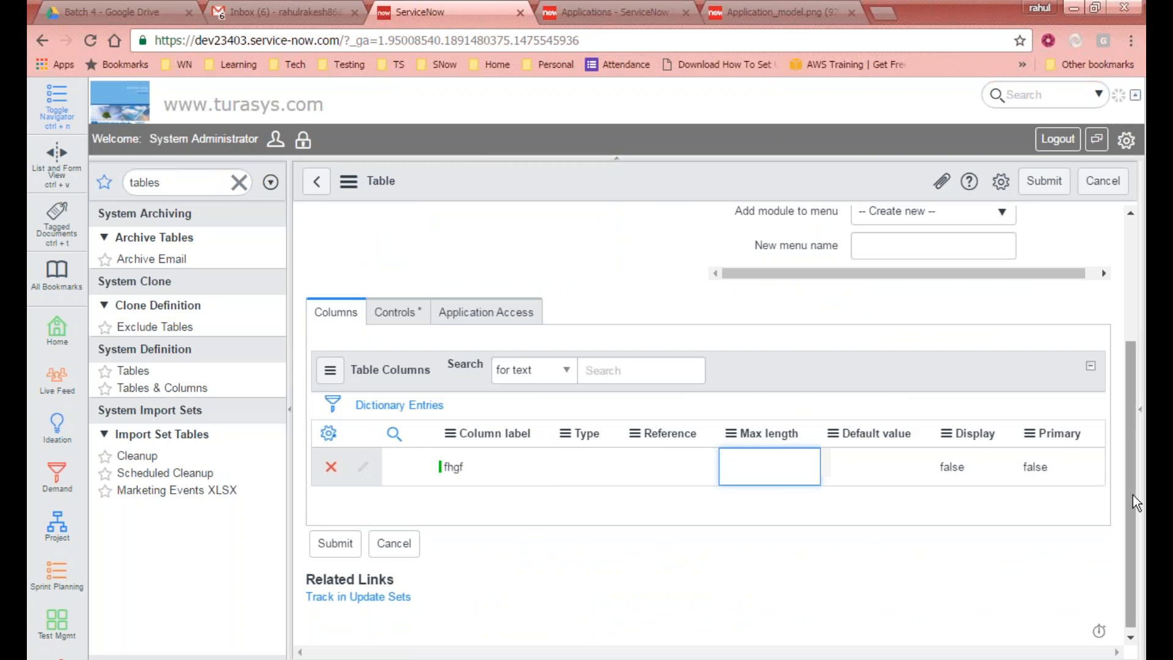
{"action": "double_click", "coordinate": [1042, 475]}
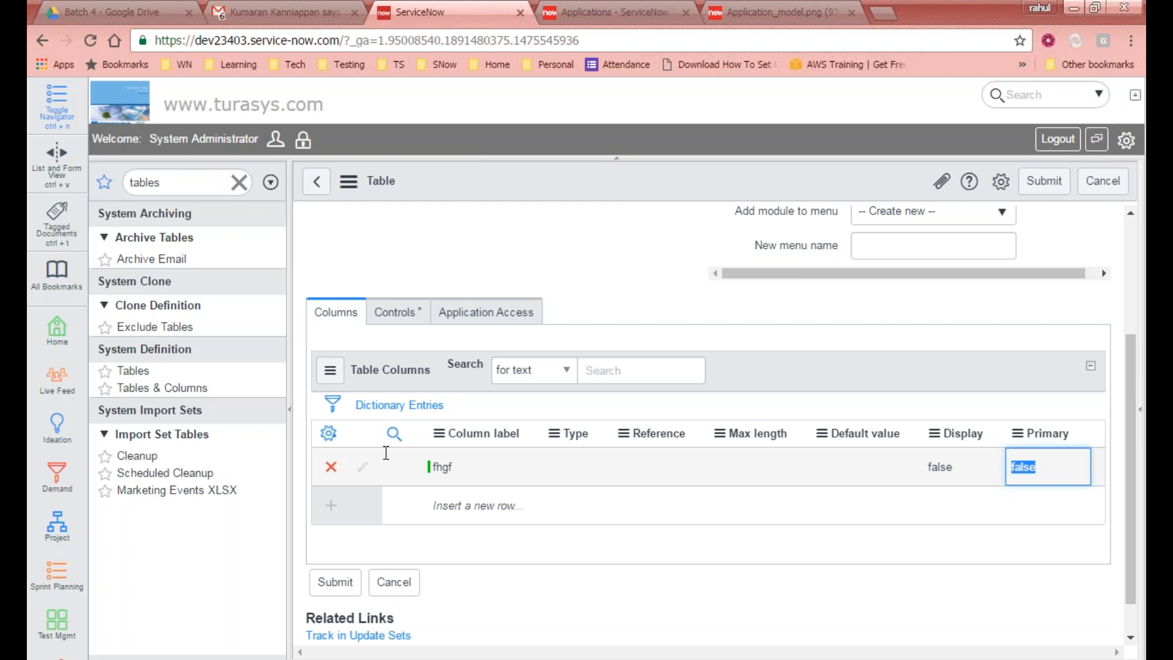
{"action": "left_click", "coordinate": [1005, 475]}
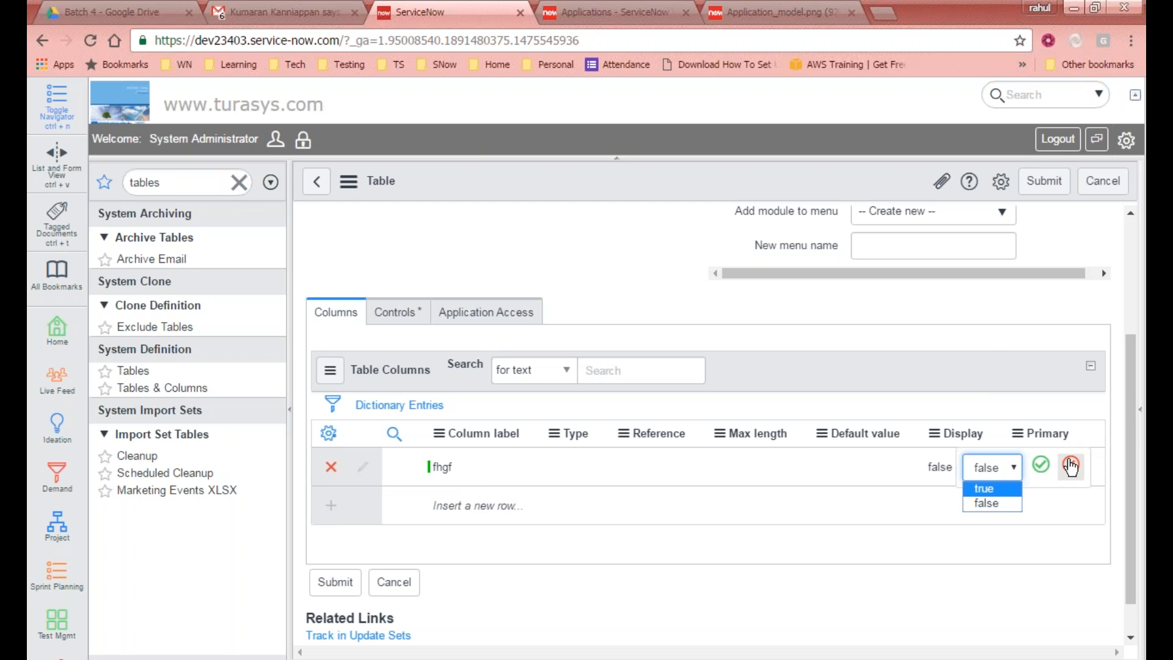
{"action": "left_click", "coordinate": [1071, 465]}
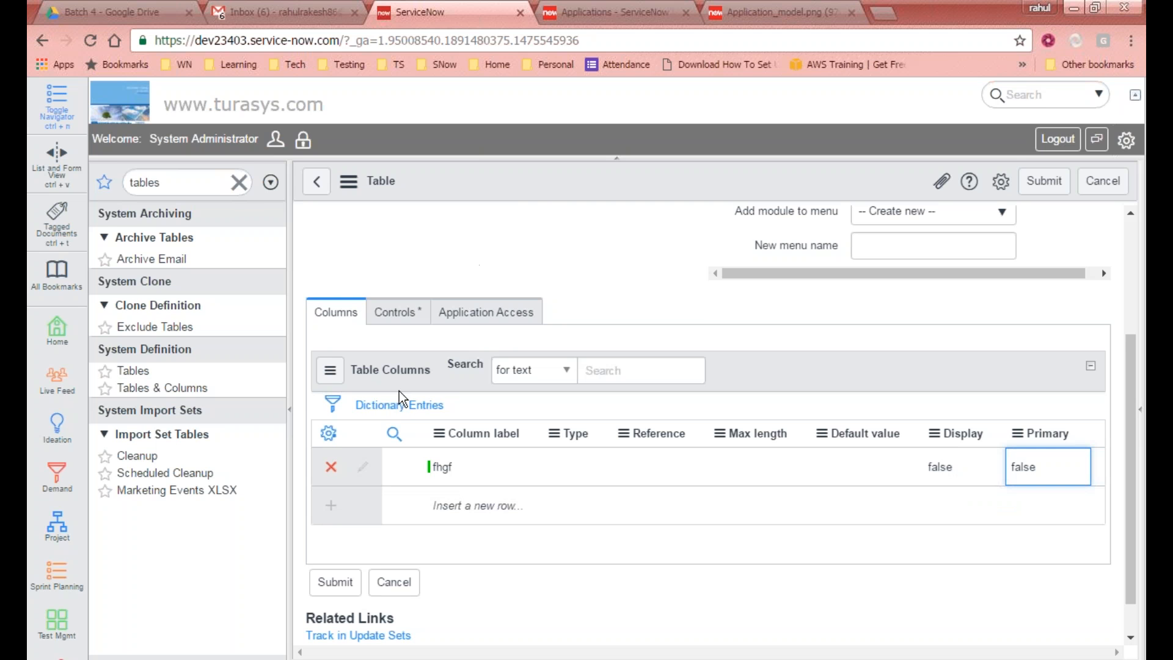
Step: Try adding the Audit column to the list layout, then browse the available columns and close the dialog without saving
{"action": "left_click", "coordinate": [328, 433]}
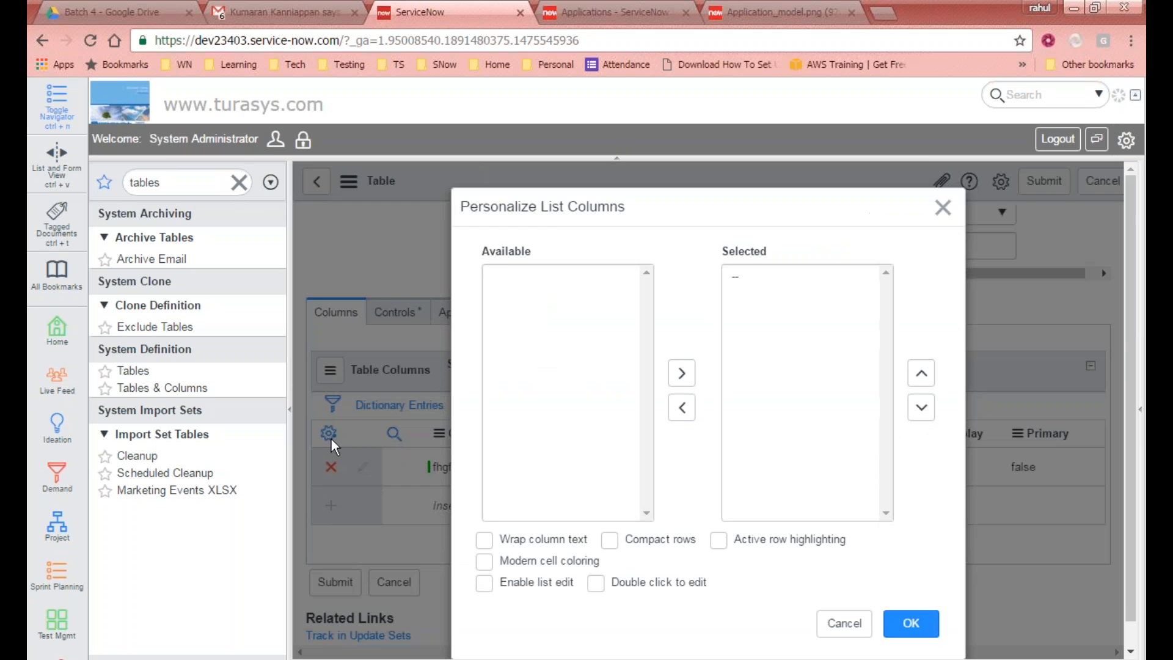
{"action": "left_click_drag", "start_coordinate": [646, 297], "coordinate": [640, 271]}
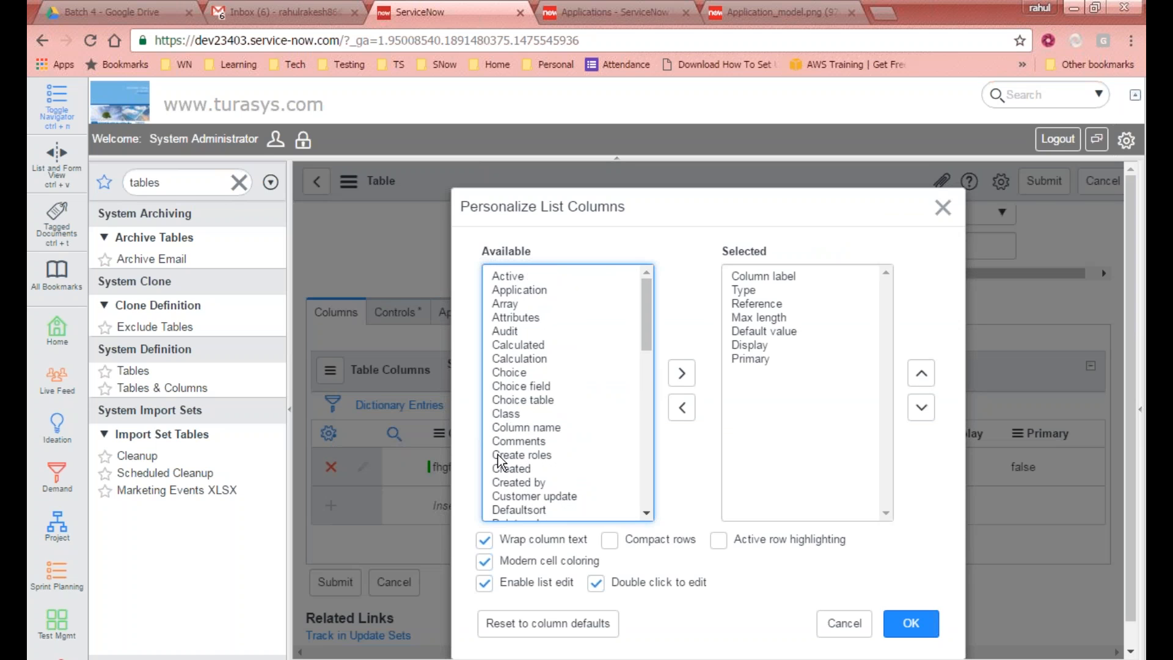
{"action": "double_click", "coordinate": [516, 332]}
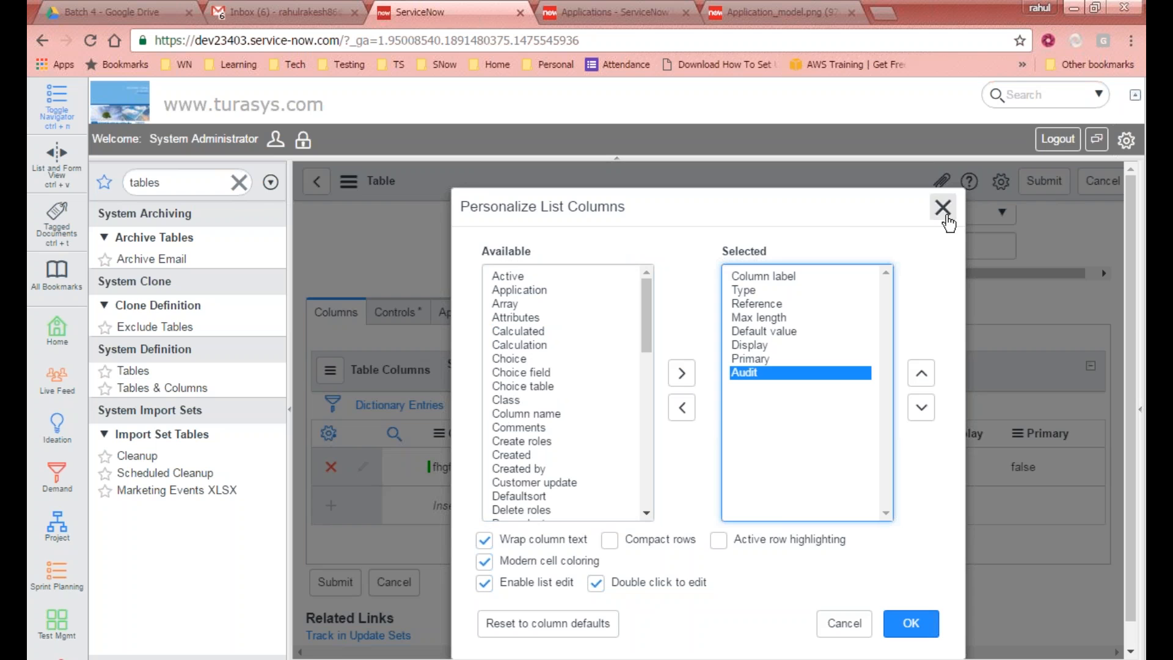
{"action": "left_click", "coordinate": [942, 207]}
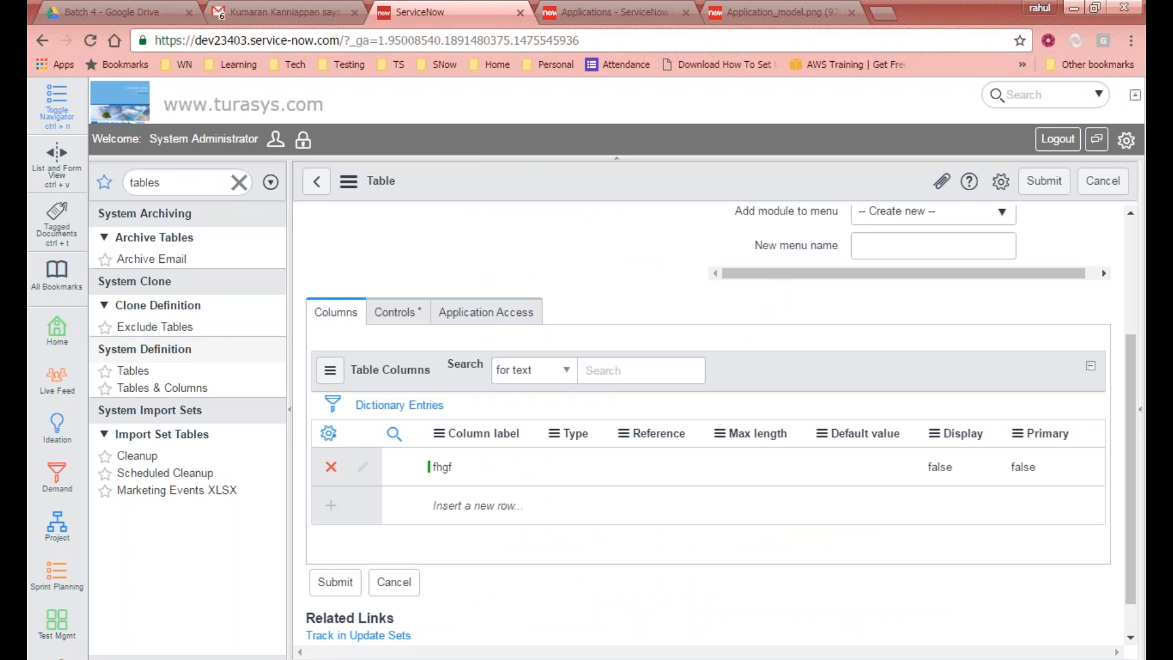
{"action": "left_click", "coordinate": [328, 435]}
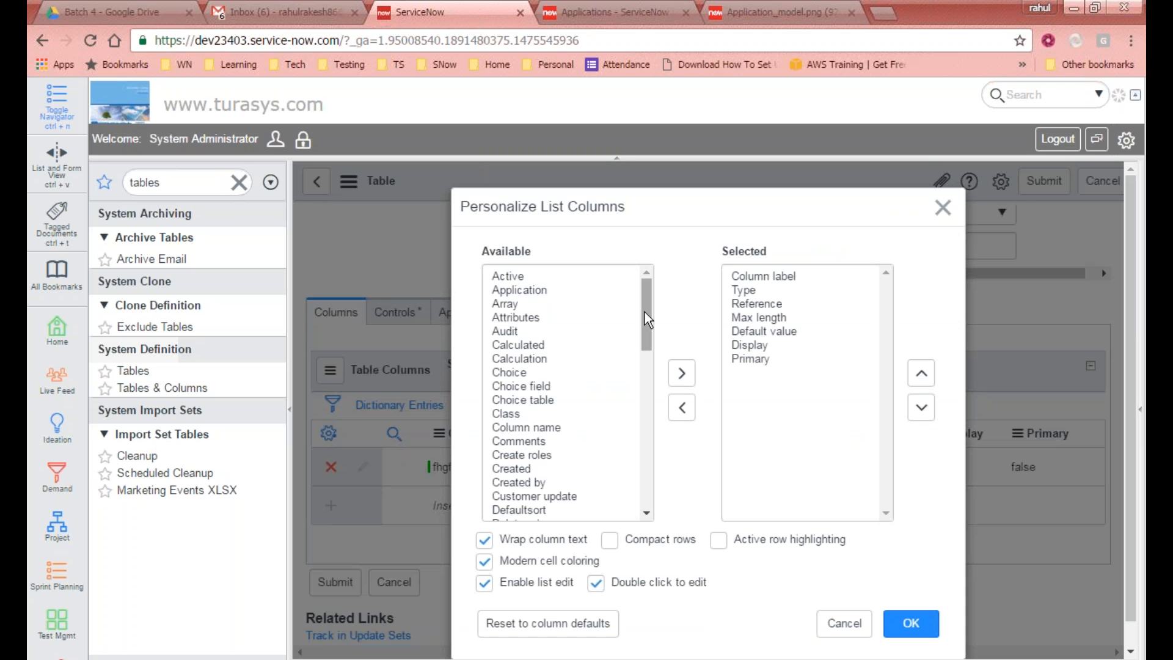
{"action": "scroll", "coordinate": [618, 491], "scroll_direction": "down", "scroll_amount": 14}
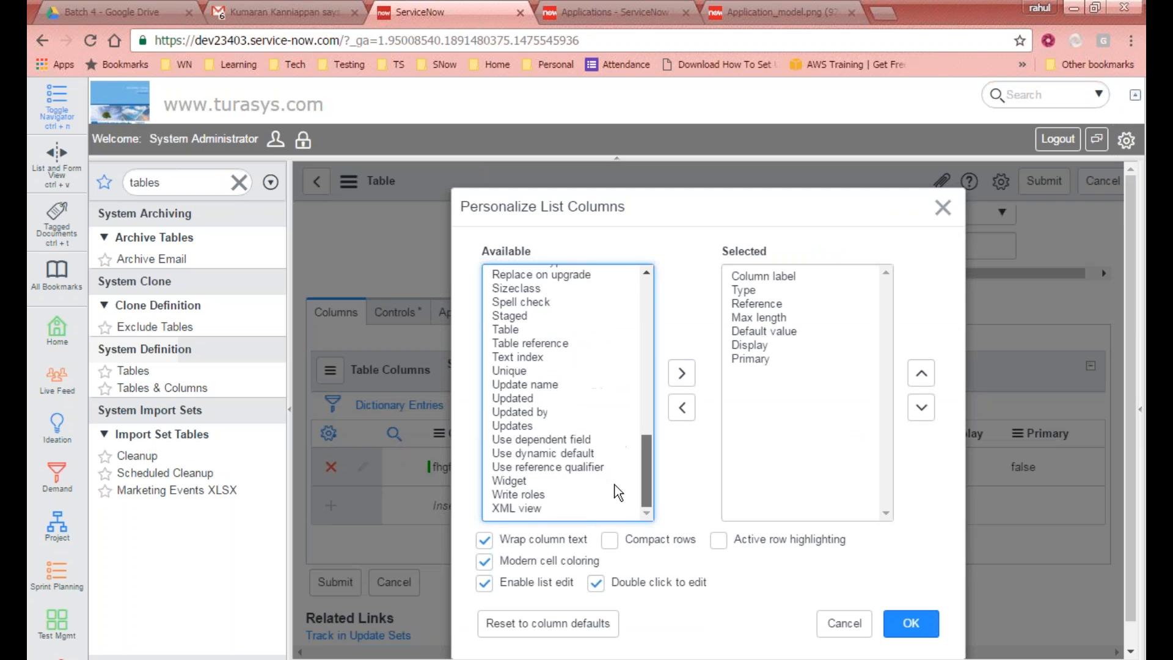
{"action": "left_click_drag", "start_coordinate": [645, 483], "coordinate": [640, 298]}
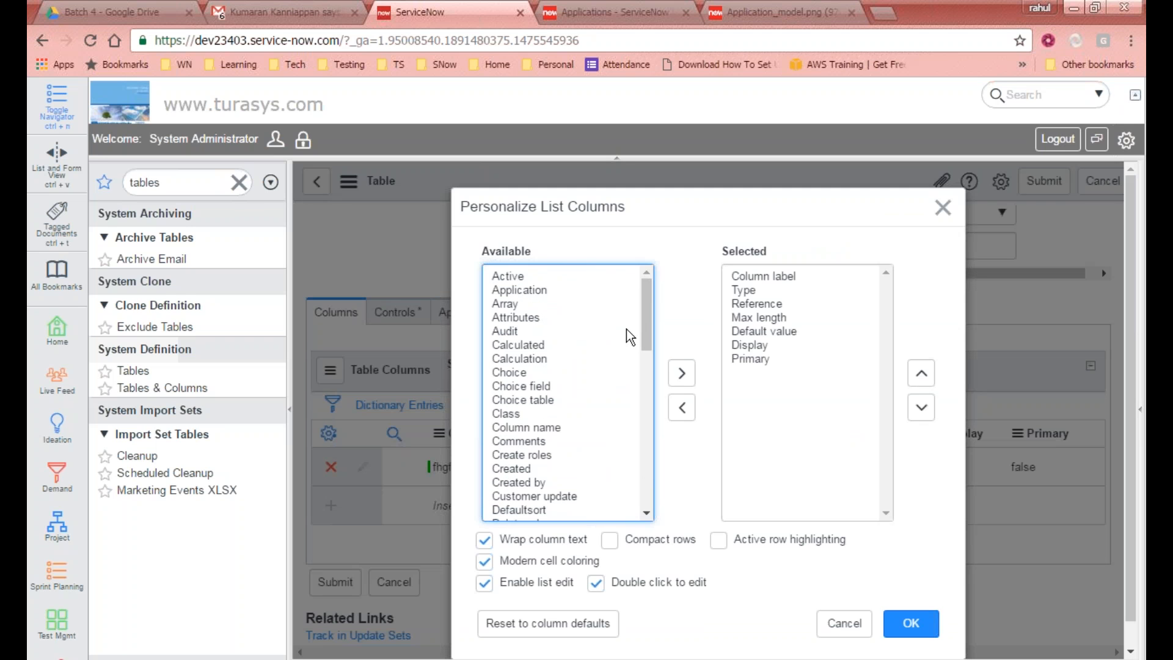
{"action": "mouse_move", "coordinate": [651, 298]}
{"action": "left_mouse_down"}
{"action": "mouse_move", "coordinate": [645, 427]}
{"action": "mouse_move", "coordinate": [626, 473]}
{"action": "mouse_move", "coordinate": [618, 403]}
{"action": "mouse_move", "coordinate": [636, 281]}
{"action": "left_mouse_up"}
{"action": "left_click", "coordinate": [943, 208]}
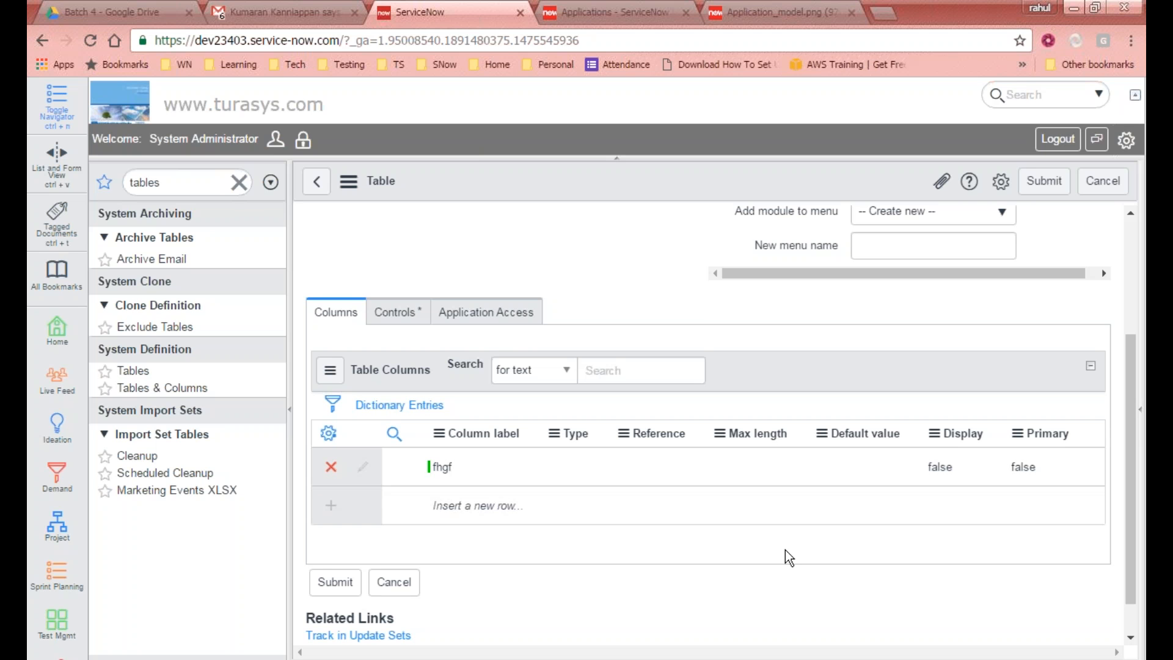
Step: Browse the field class lookup for the fhgf column's type
{"action": "scroll", "coordinate": [607, 434], "scroll_direction": "up", "scroll_amount": 2}
{"action": "scroll", "coordinate": [606, 443], "scroll_direction": "down", "scroll_amount": 3}
{"action": "double_click", "coordinate": [579, 421]}
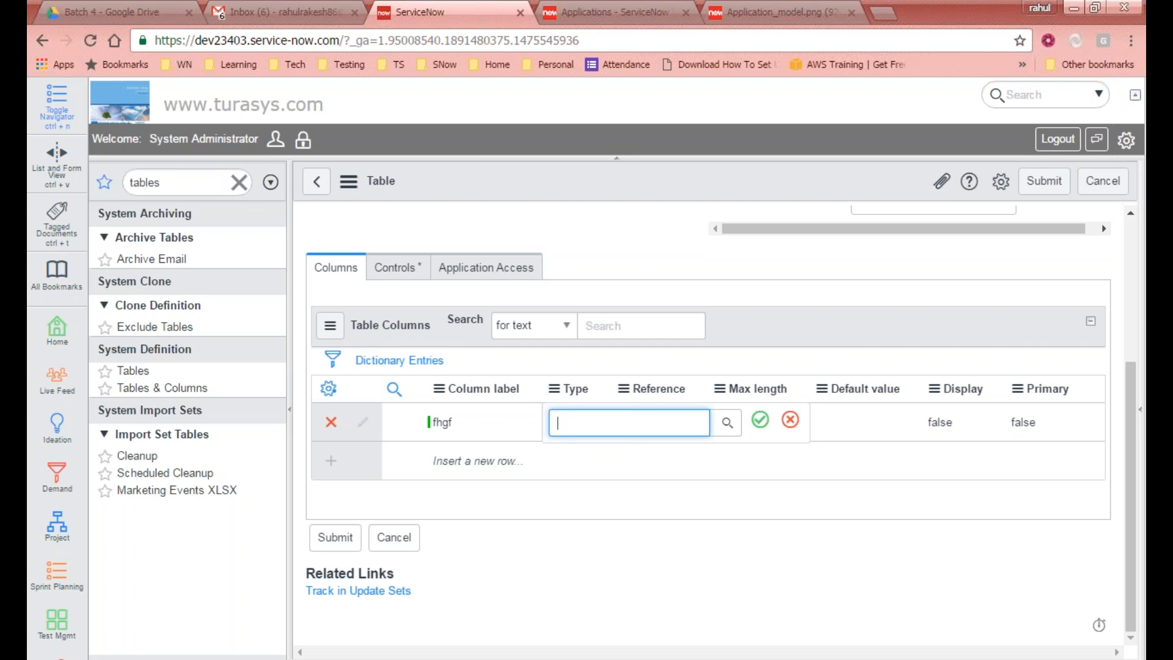
{"action": "left_click", "coordinate": [726, 424]}
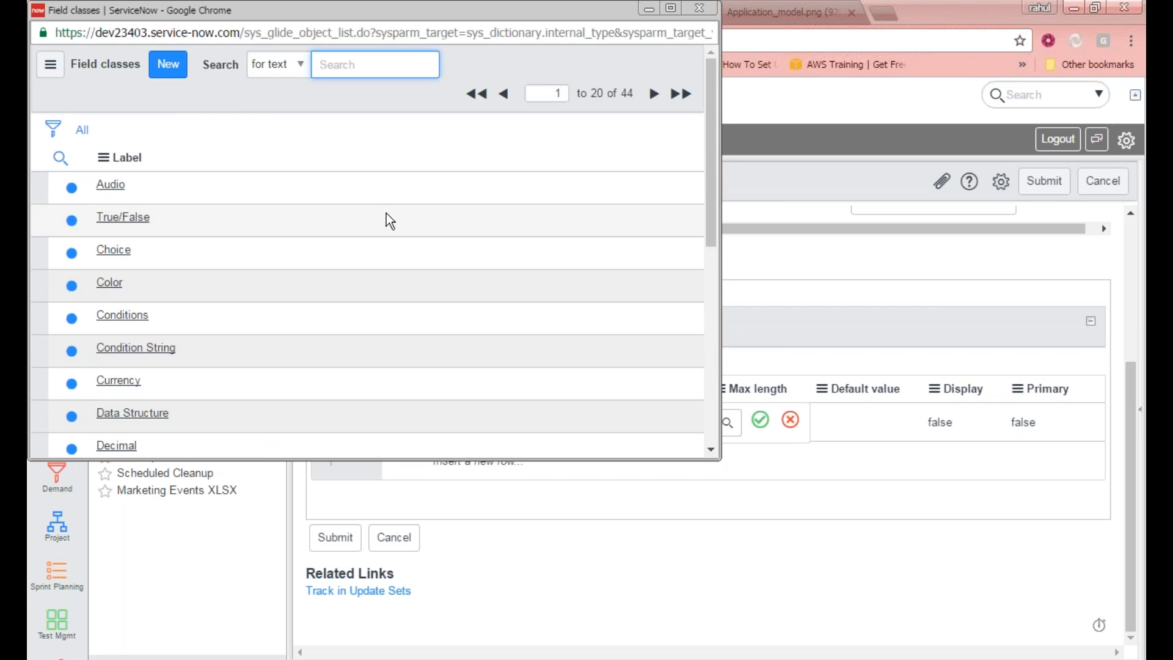
{"action": "scroll", "coordinate": [343, 274], "scroll_direction": "down", "scroll_amount": 3}
{"action": "scroll", "coordinate": [332, 289], "scroll_direction": "up", "scroll_amount": 3}
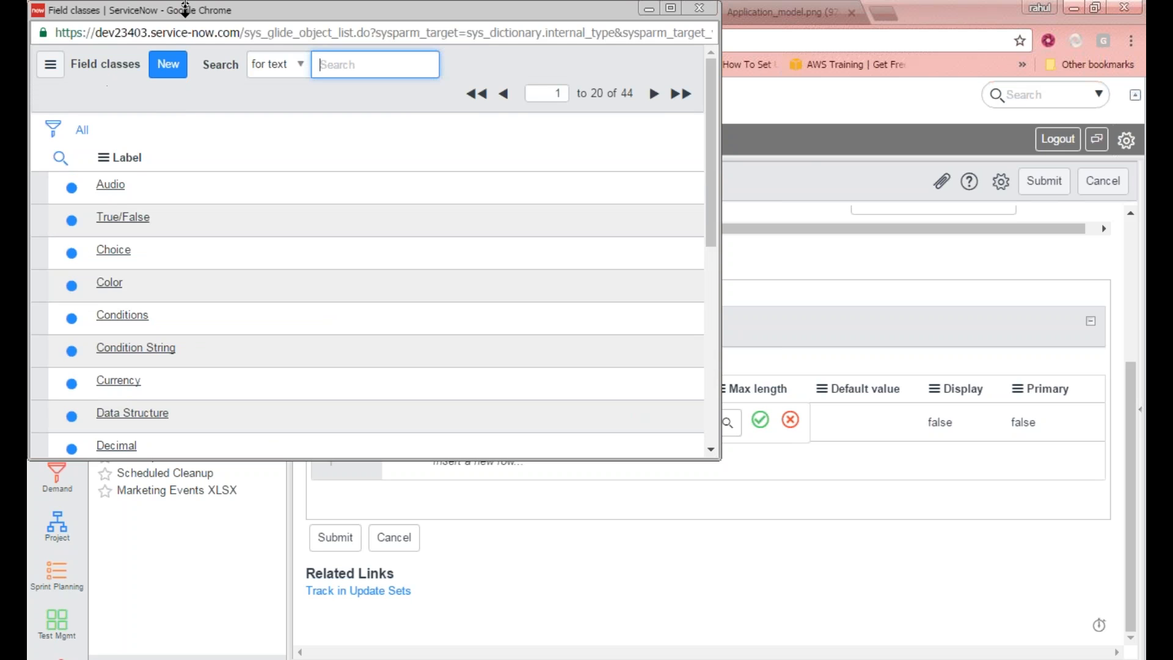
{"action": "left_click_drag", "start_coordinate": [182, 7], "coordinate": [269, 109]}
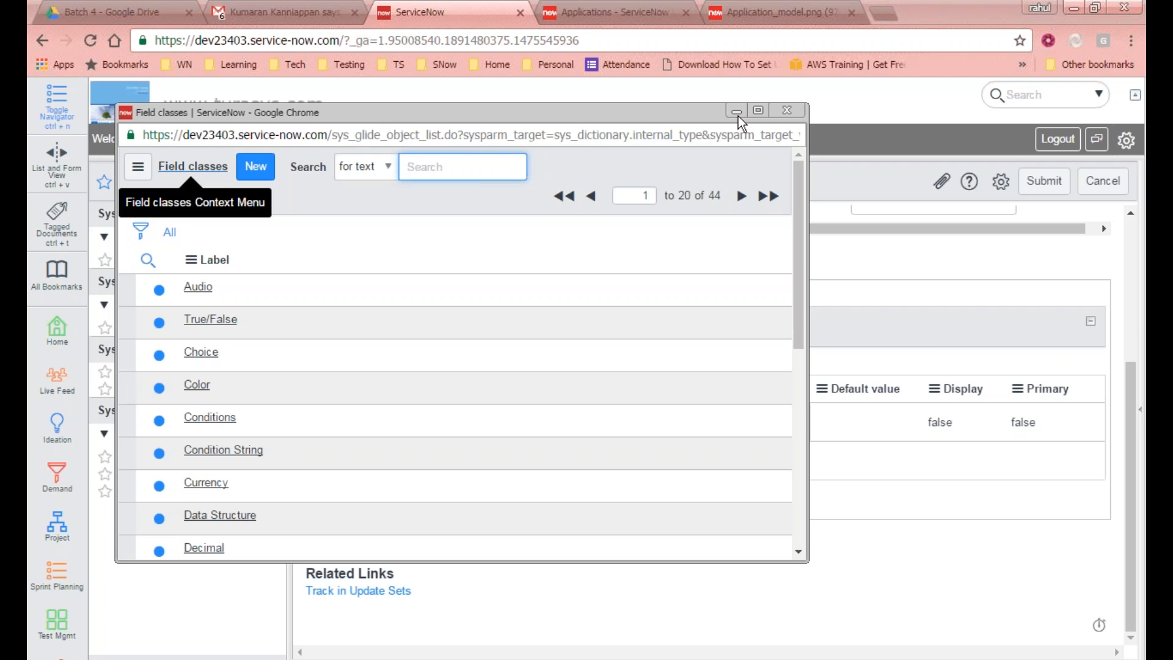
{"action": "left_click", "coordinate": [787, 110]}
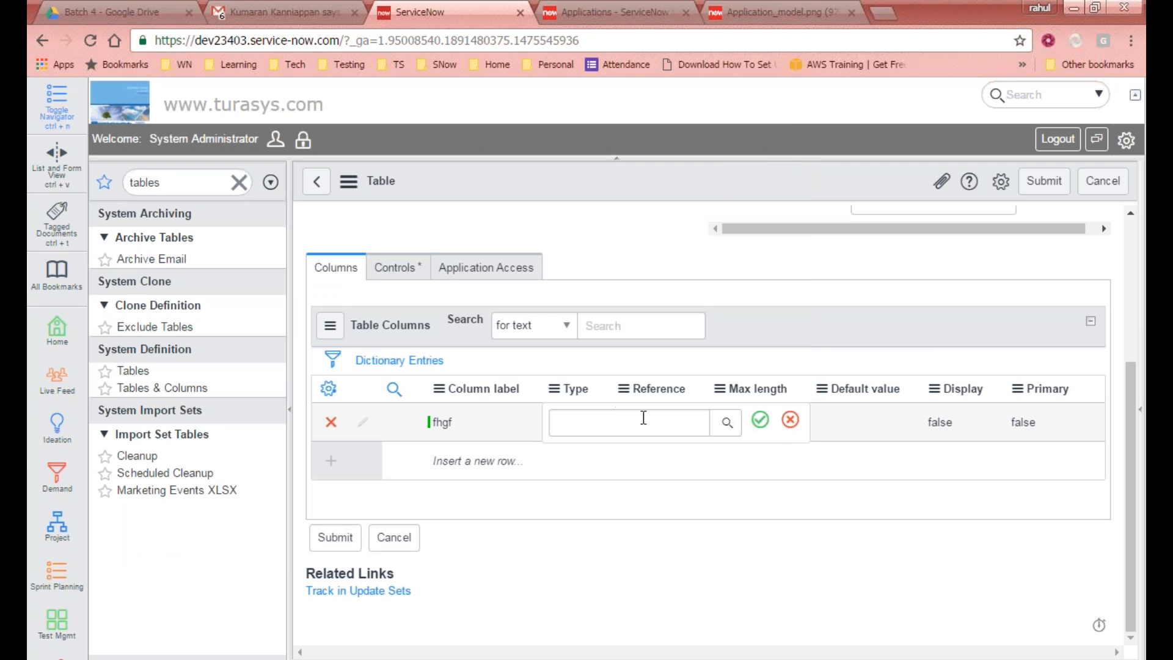
{"action": "left_click", "coordinate": [725, 423]}
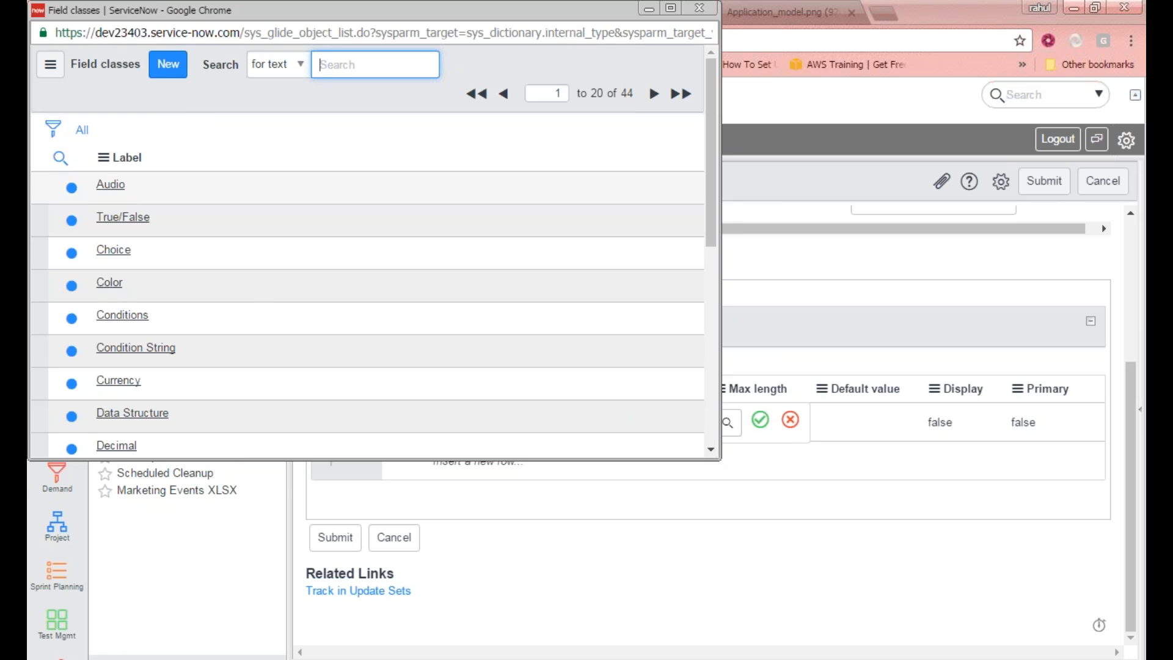
{"action": "left_click_drag", "start_coordinate": [229, 9], "coordinate": [121, 168]}
{"action": "left_click", "coordinate": [590, 167]}
Step: Open the Tables & Columns module from the navigator
{"action": "left_click", "coordinate": [200, 183]}
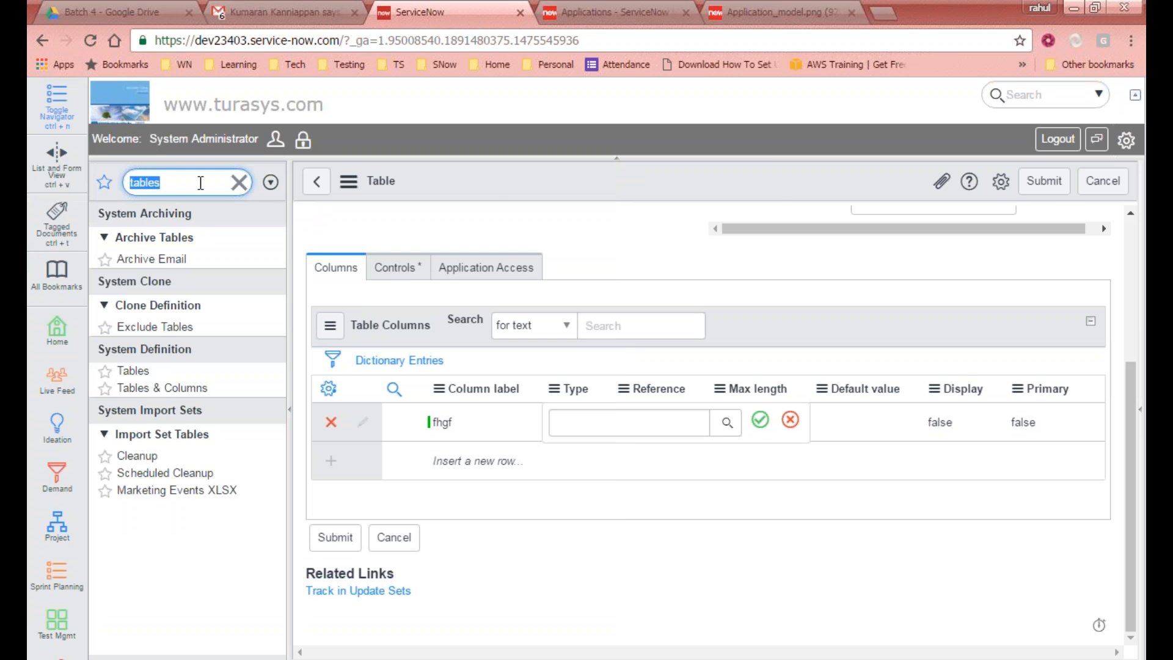
{"action": "left_click", "coordinate": [183, 389]}
{"action": "left_click", "coordinate": [650, 161]}
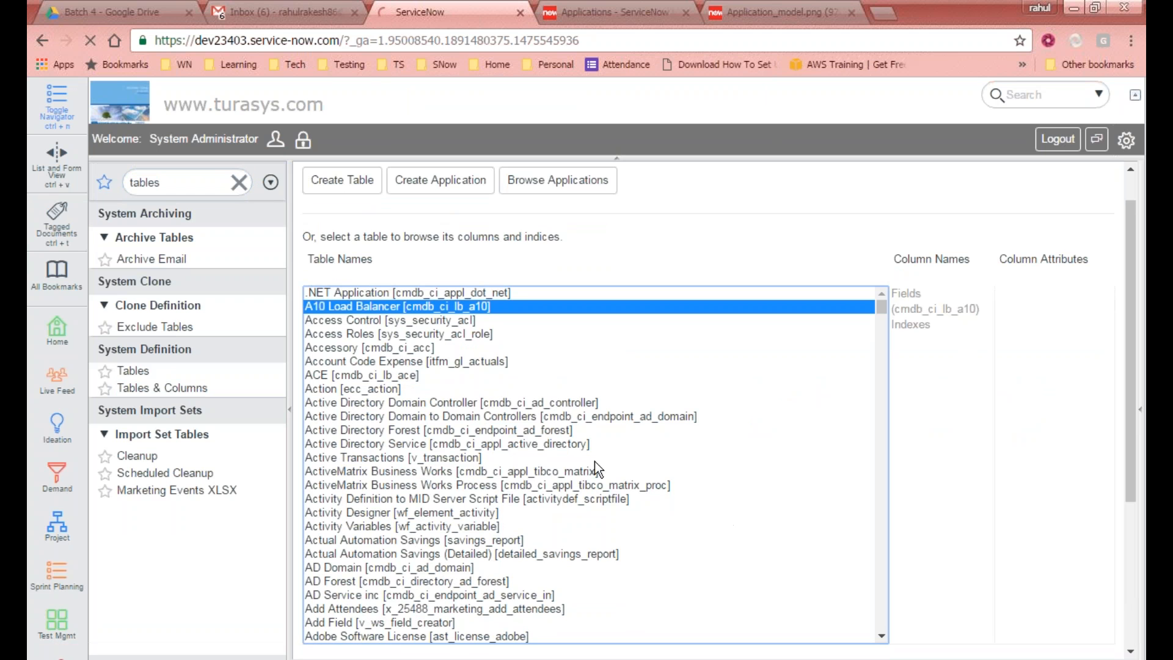
Step: Select the Field class table (sys_glide_object) and open its table definition for editing
{"action": "type", "text": "fie"}
{"action": "scroll", "coordinate": [551, 471], "scroll_direction": "down", "scroll_amount": 1}
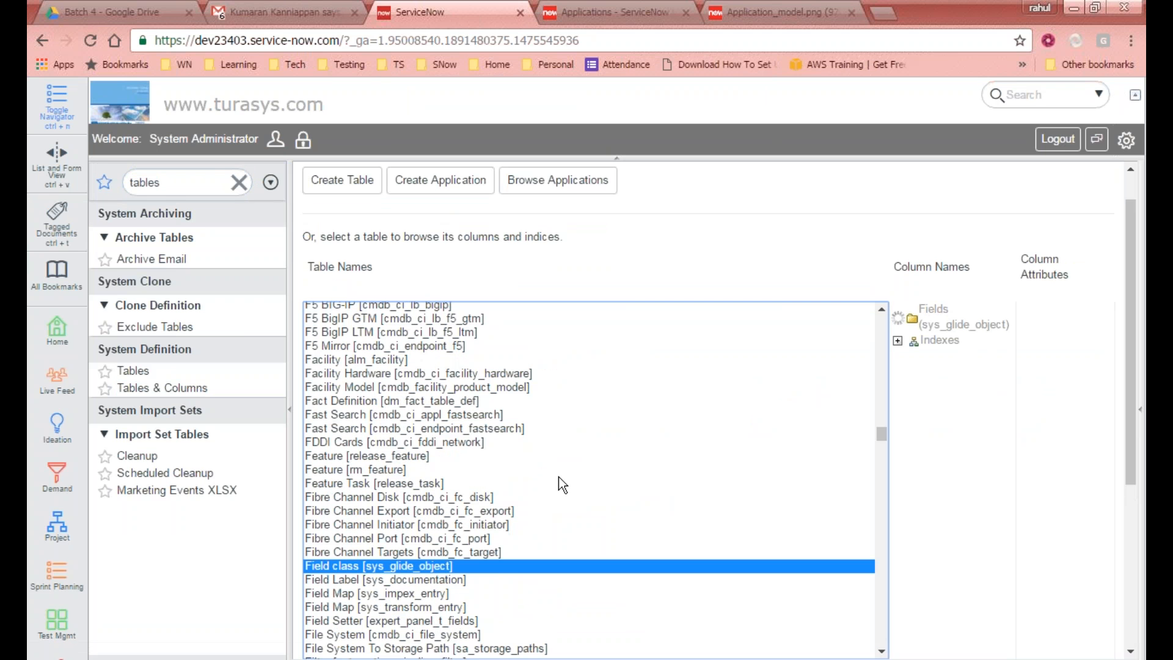
{"action": "scroll", "coordinate": [435, 585], "scroll_direction": "down", "scroll_amount": 2}
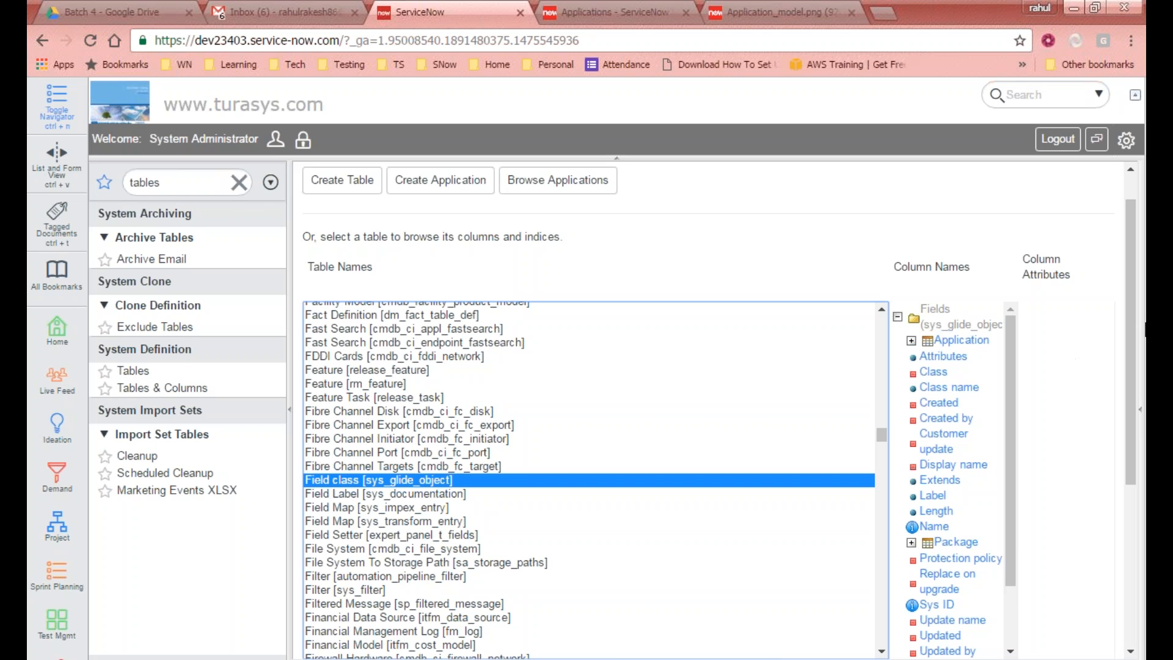
{"action": "left_click_drag", "start_coordinate": [1130, 328], "coordinate": [995, 501]}
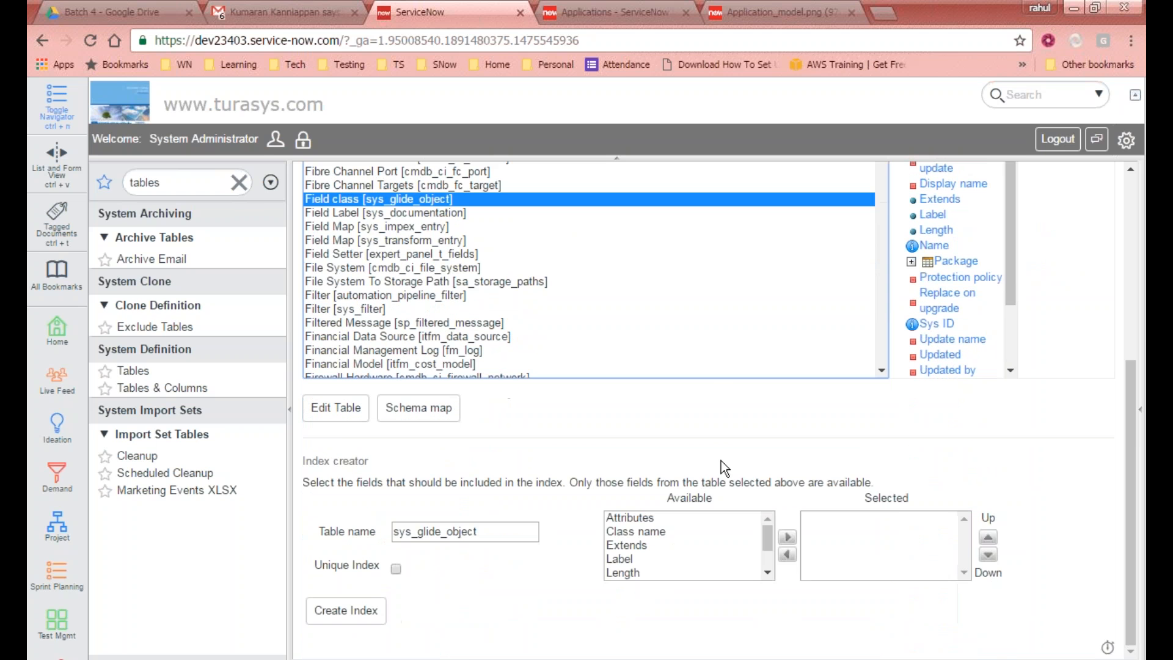
{"action": "left_click", "coordinate": [344, 413]}
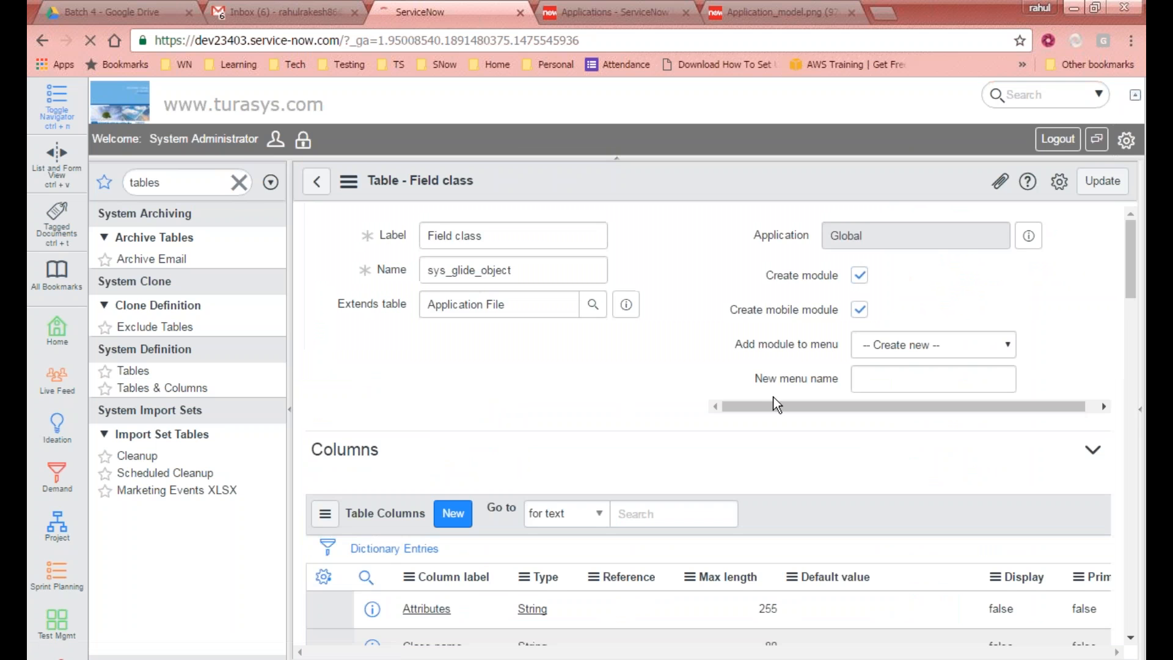
Step: Examine the Field class table's columns and their Display values in the table definition
{"action": "left_click_drag", "start_coordinate": [1130, 260], "coordinate": [1129, 303]}
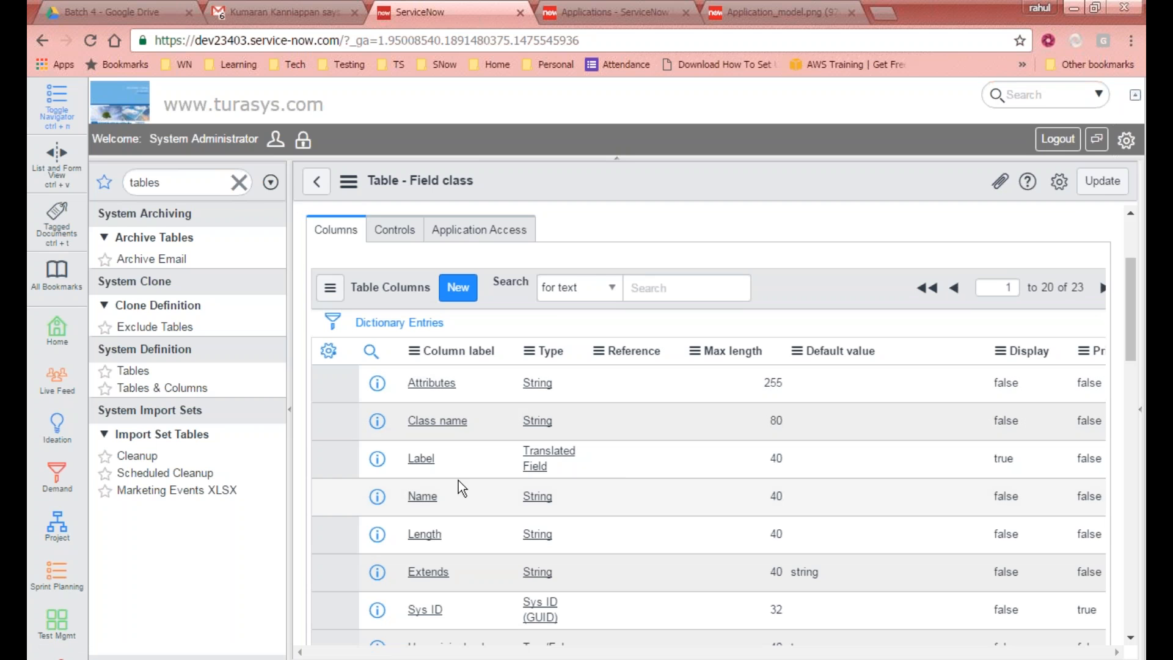
{"action": "double_click", "coordinate": [1016, 458]}
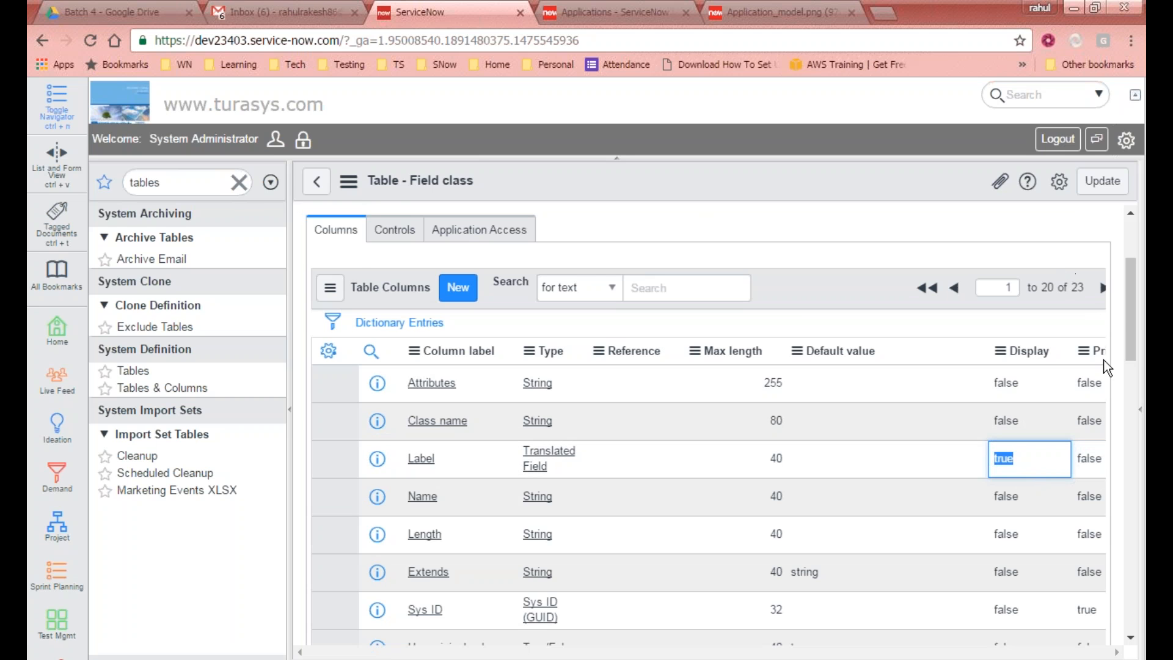
{"action": "left_click_drag", "start_coordinate": [1132, 313], "coordinate": [1130, 247]}
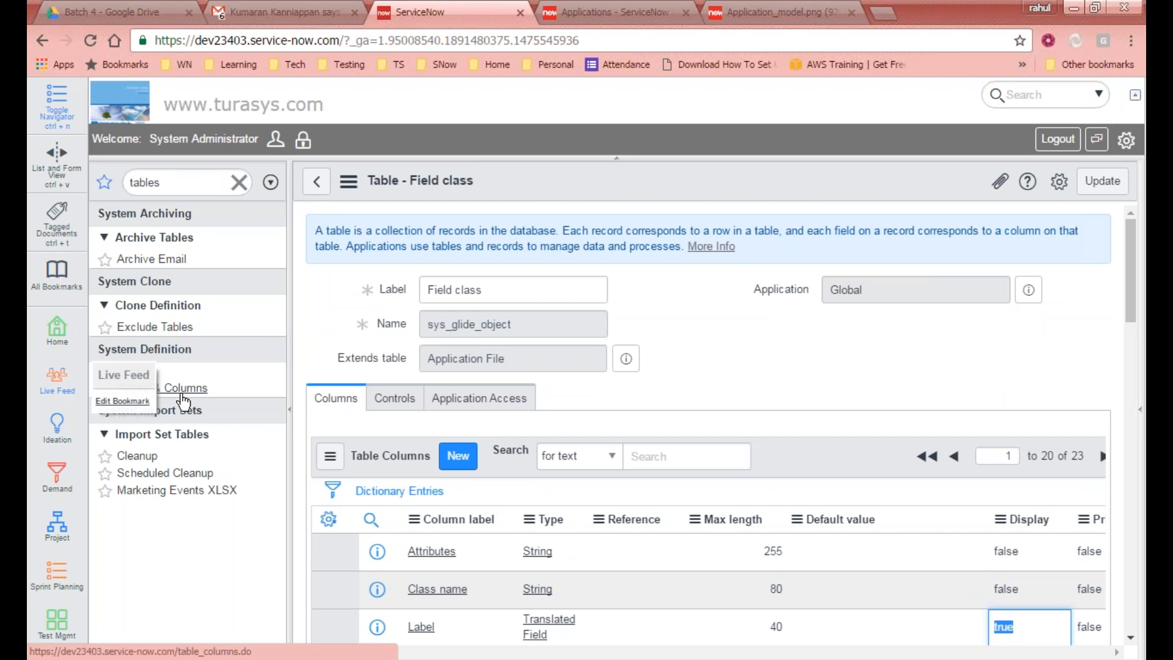
{"action": "scroll", "coordinate": [636, 482], "scroll_direction": "down", "scroll_amount": 3}
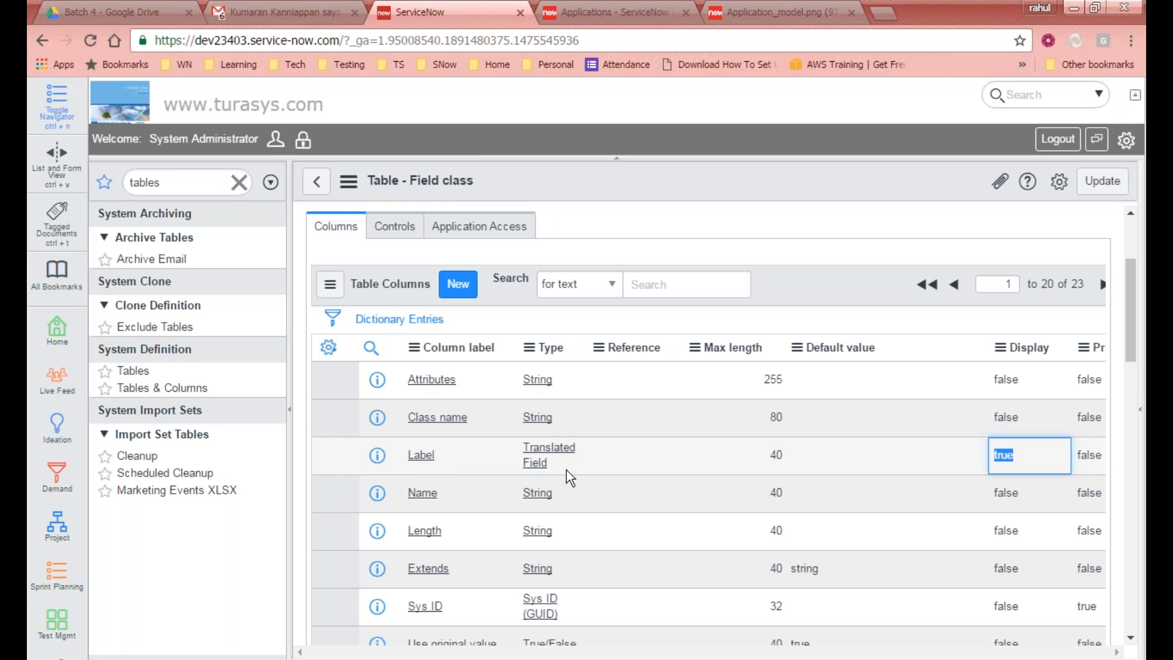
Step: Open Tables & Columns and start creating a new table with Create module turned off
{"action": "left_click", "coordinate": [201, 389]}
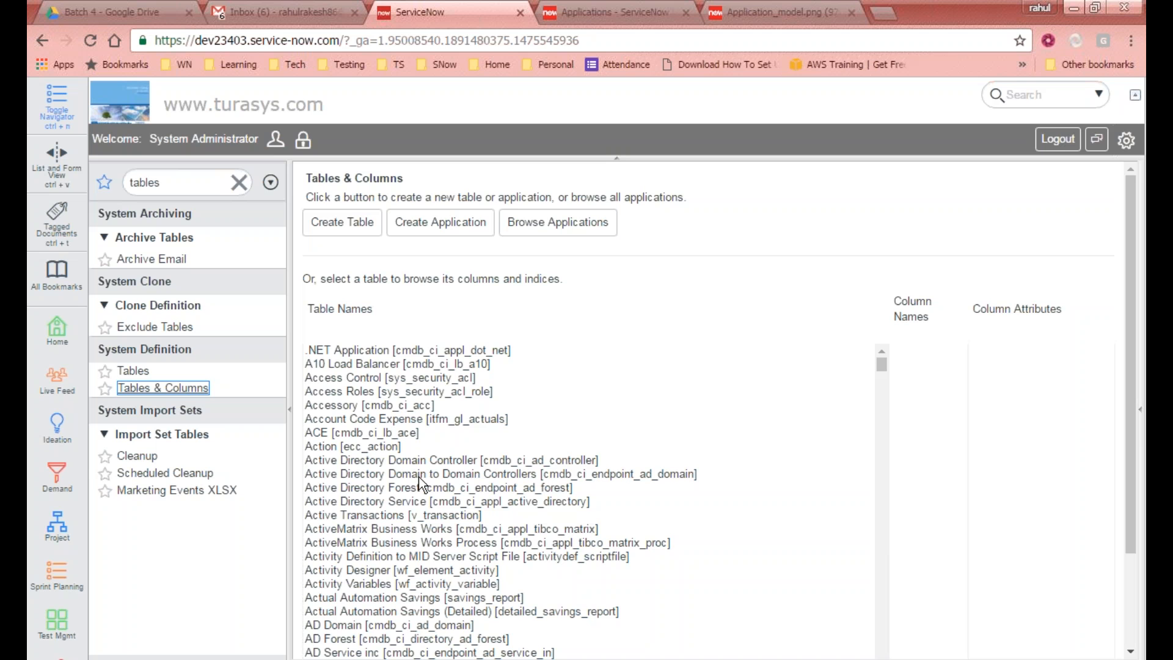
{"action": "left_click", "coordinate": [418, 476]}
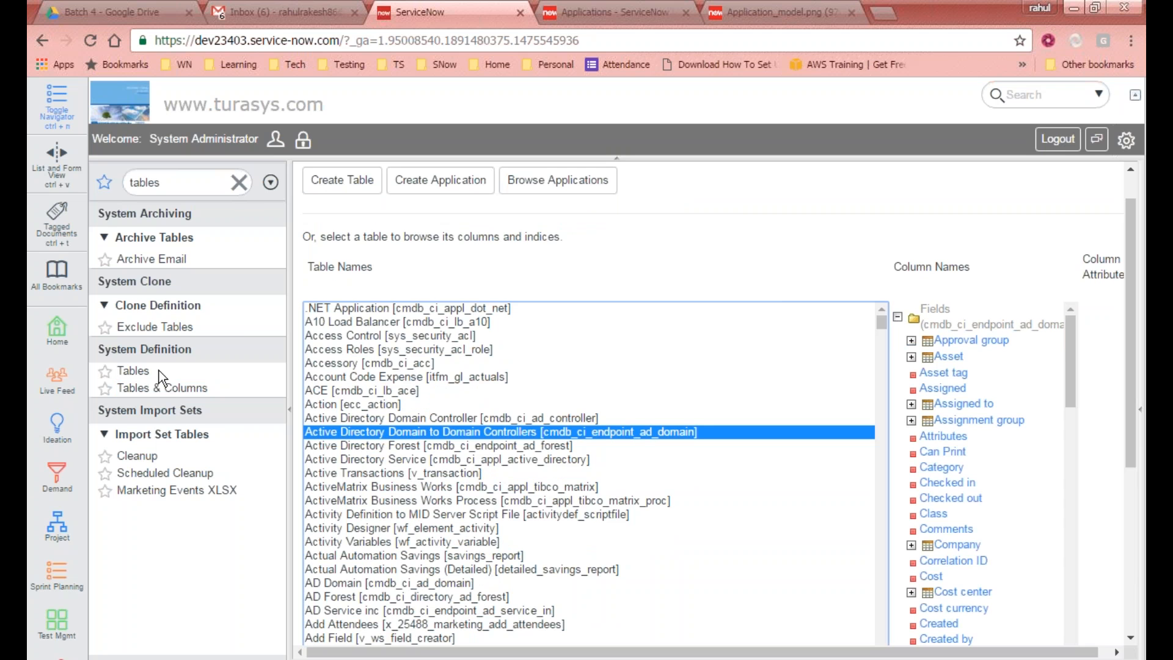
{"action": "left_click", "coordinate": [358, 189]}
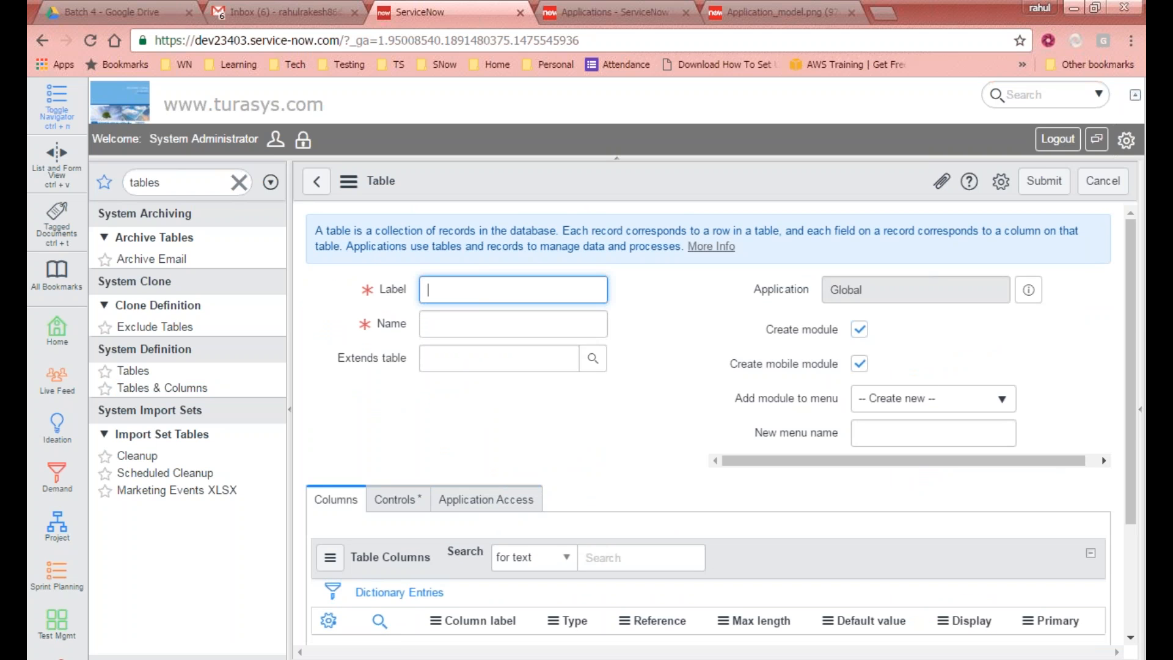
{"action": "left_click", "coordinate": [860, 330]}
{"action": "left_click", "coordinate": [545, 297]}
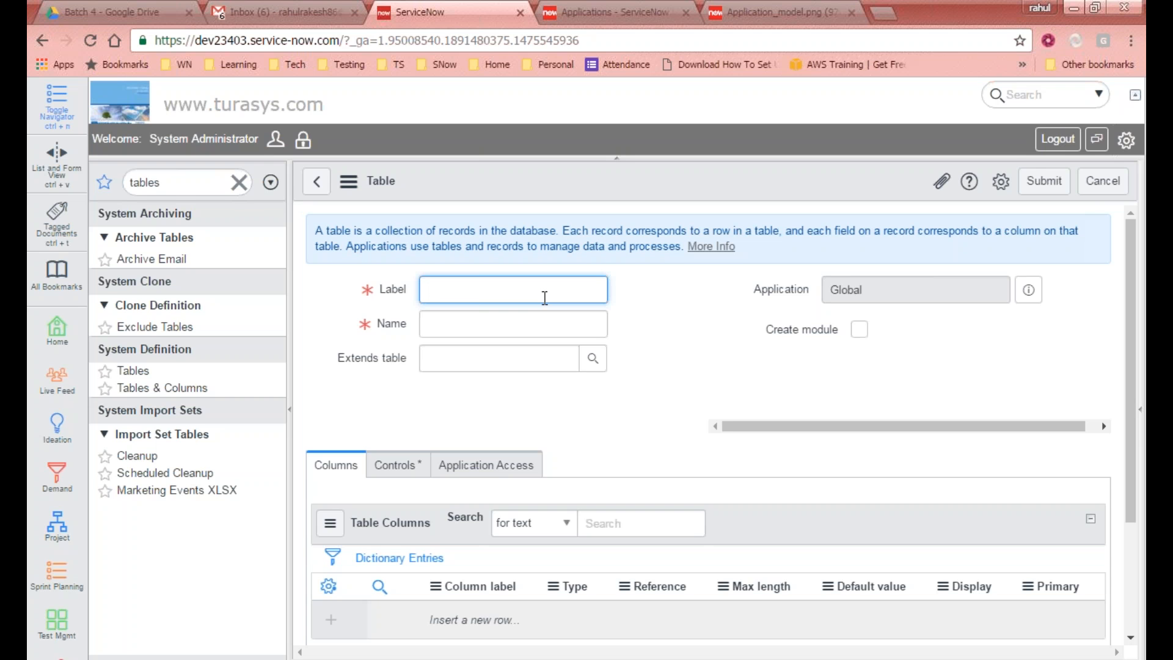
Step: Label the new table child task and set it to extend the Task table
{"action": "type", "text": "task"}
{"action": "key", "text": "Tab"}
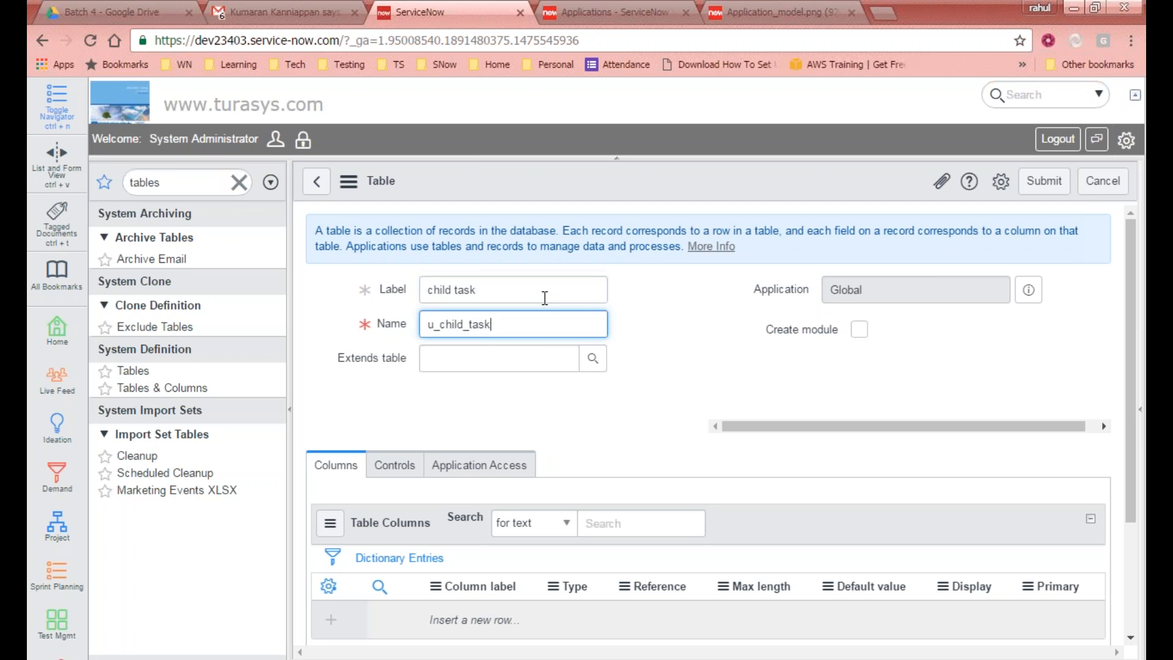
{"action": "left_click", "coordinate": [543, 349]}
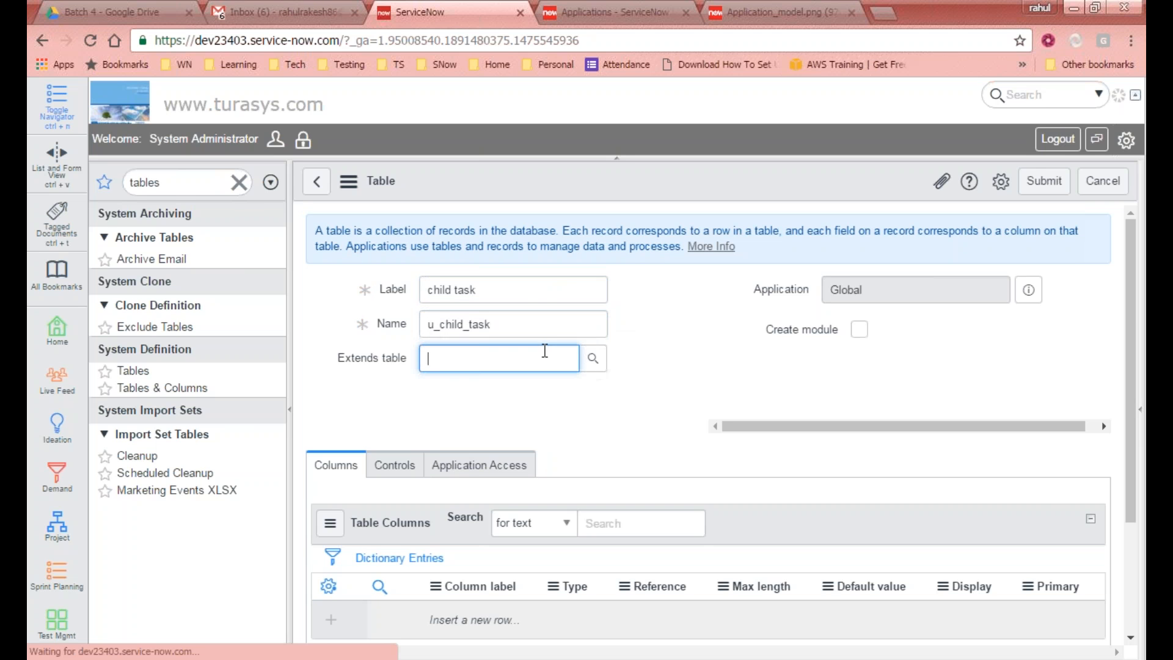
{"action": "type", "text": "task"}
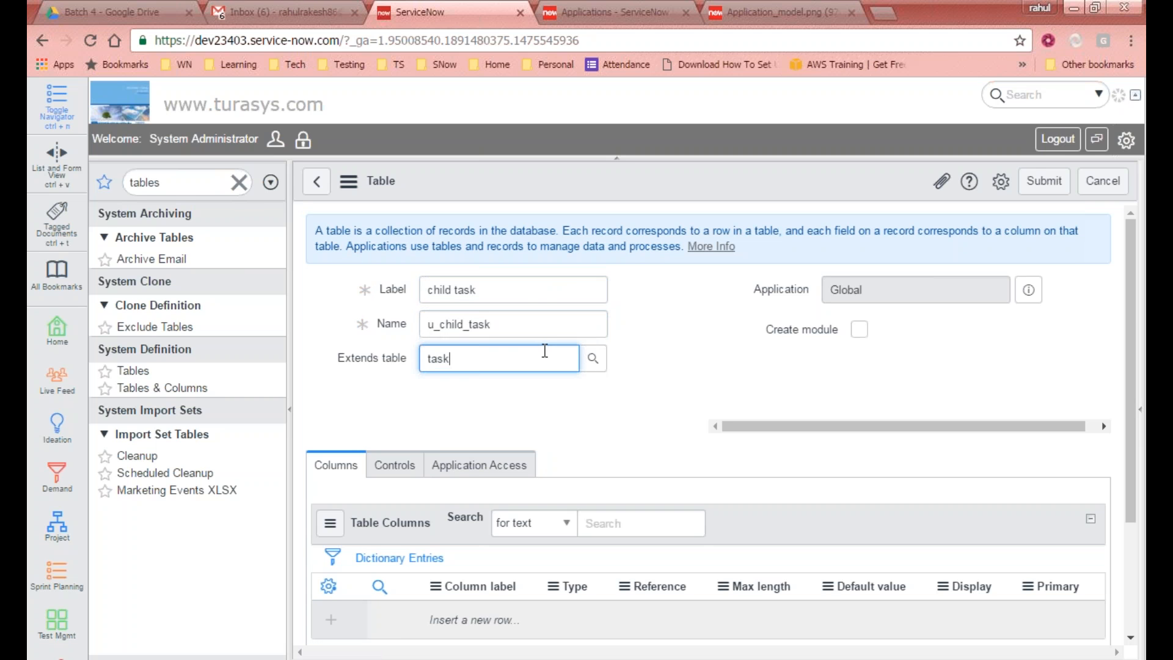
{"action": "left_click", "coordinate": [520, 397]}
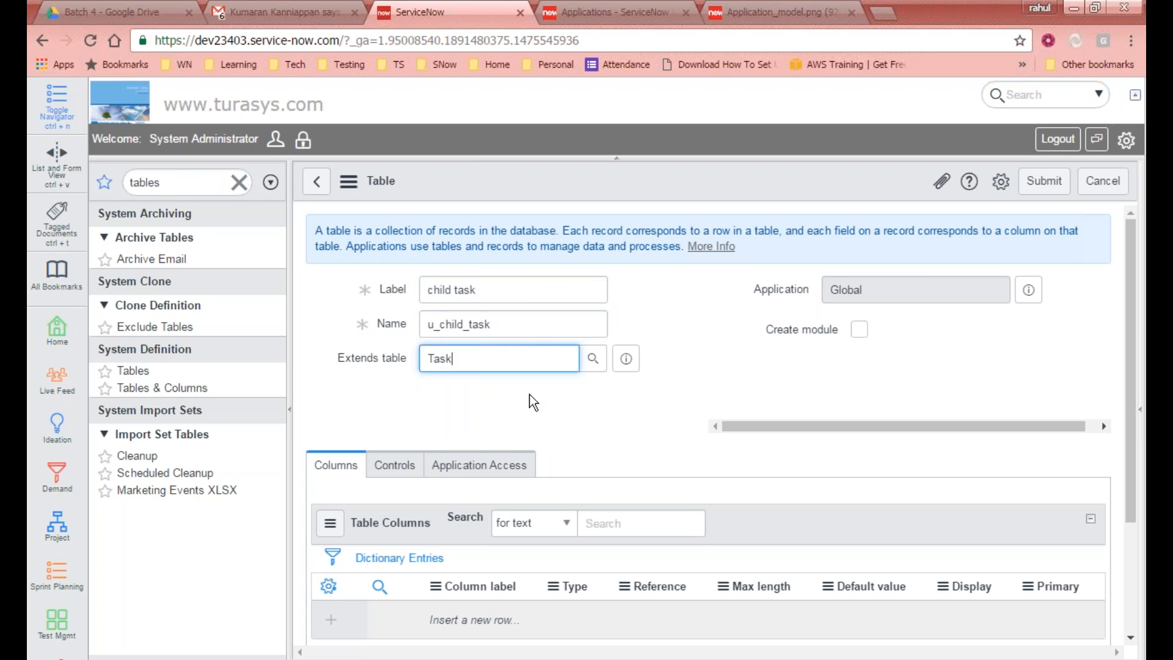
{"action": "left_click", "coordinate": [567, 428]}
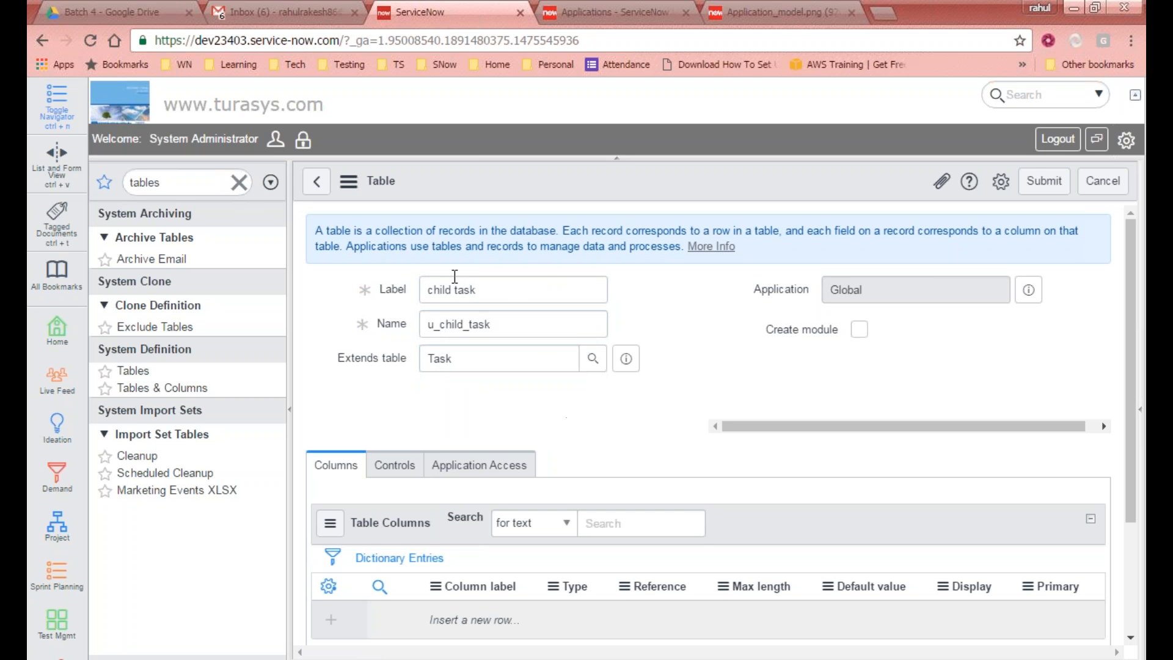
Step: Review the Label and Name fields of the new table form and submit the table
{"action": "left_click_drag", "start_coordinate": [499, 290], "coordinate": [428, 290]}
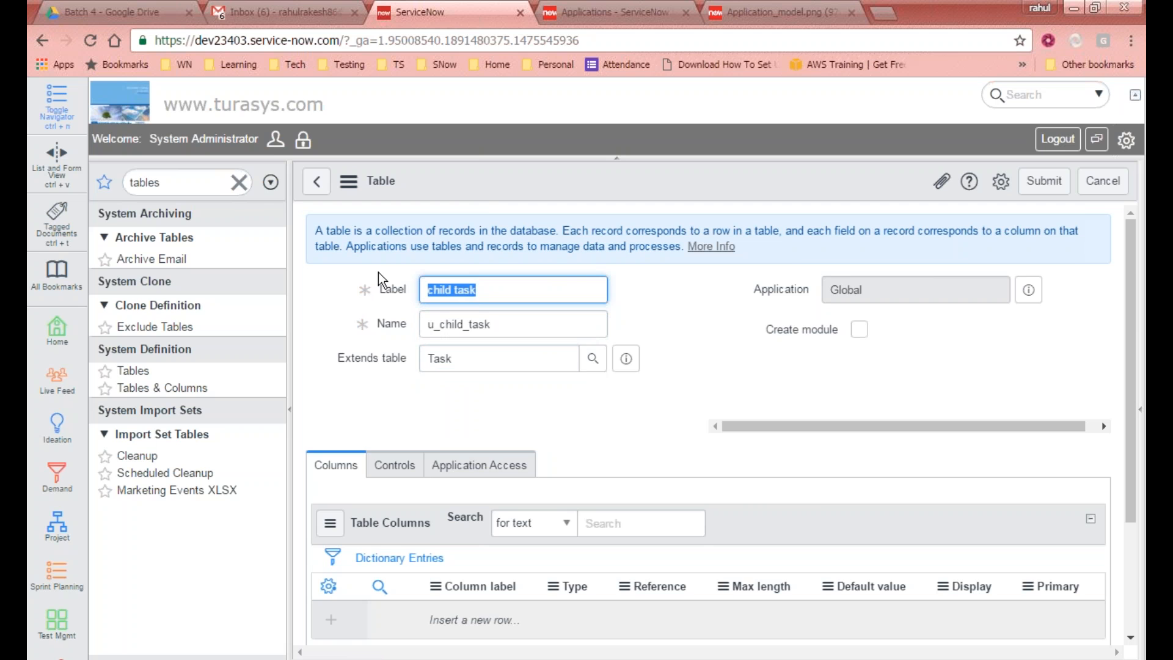
{"action": "scroll", "coordinate": [478, 318], "scroll_direction": "down", "scroll_amount": 2}
{"action": "left_click_drag", "start_coordinate": [492, 272], "coordinate": [362, 276]}
{"action": "left_click", "coordinate": [647, 337]}
{"action": "scroll", "coordinate": [927, 267], "scroll_direction": "up", "scroll_amount": 2}
{"action": "scroll", "coordinate": [745, 393], "scroll_direction": "down", "scroll_amount": 3}
{"action": "scroll", "coordinate": [610, 397], "scroll_direction": "up", "scroll_amount": 3}
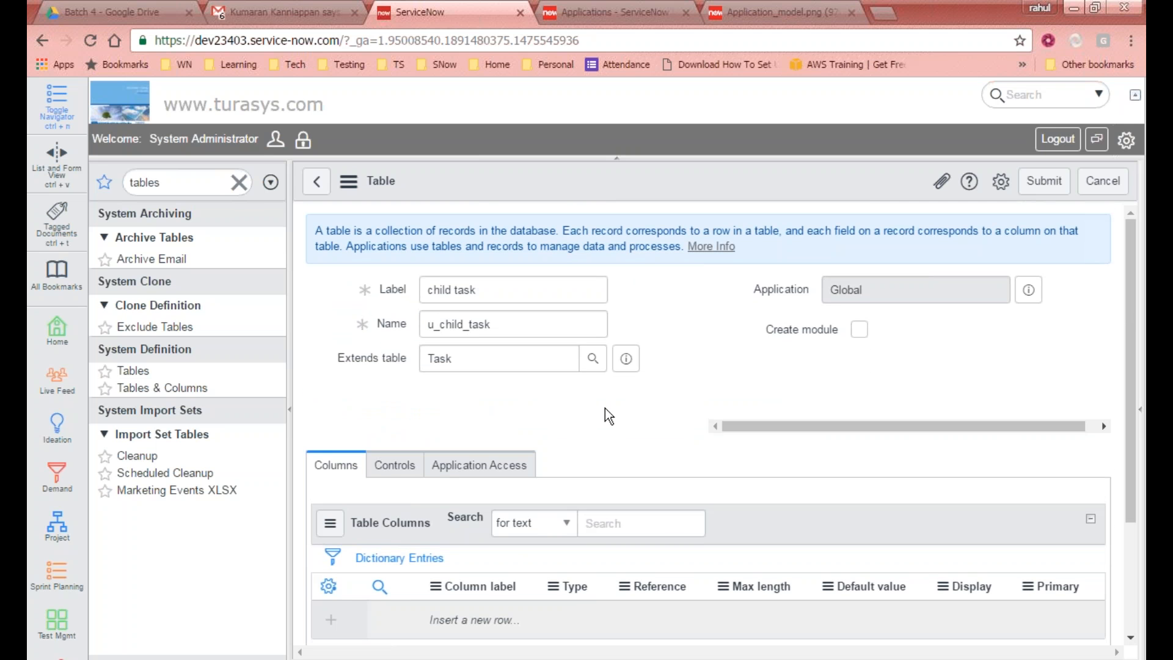
{"action": "scroll", "coordinate": [378, 474], "scroll_direction": "down", "scroll_amount": 1}
{"action": "scroll", "coordinate": [335, 437], "scroll_direction": "down", "scroll_amount": 3}
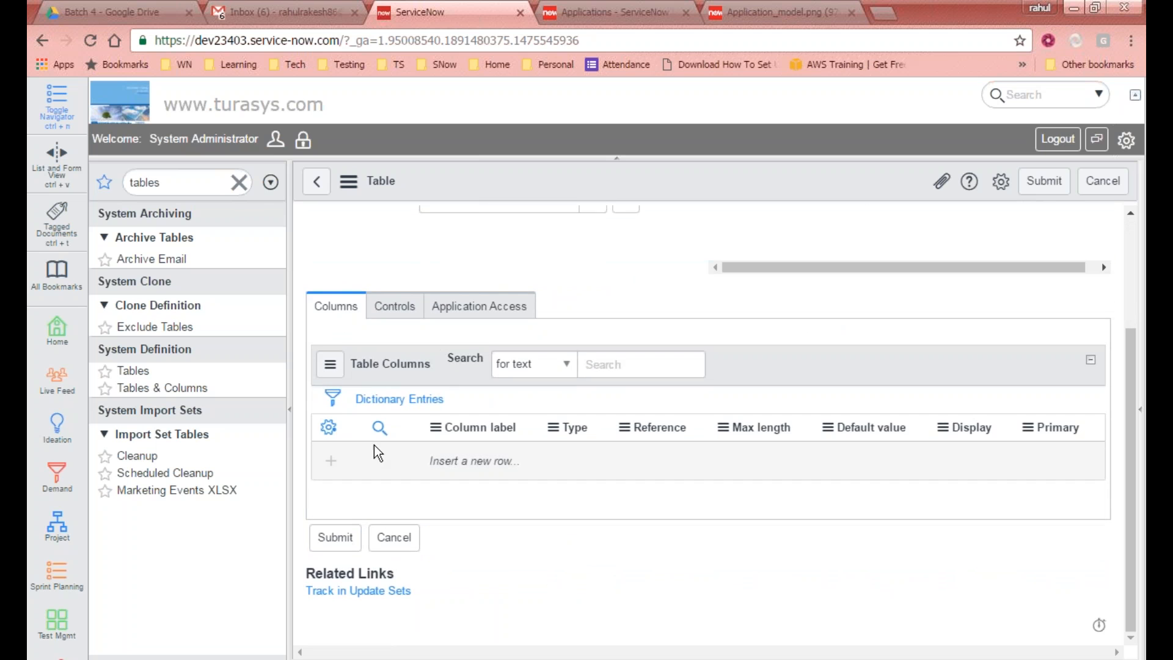
{"action": "scroll", "coordinate": [772, 316], "scroll_direction": "up", "scroll_amount": 3}
{"action": "left_click_drag", "start_coordinate": [509, 324], "coordinate": [184, 290]}
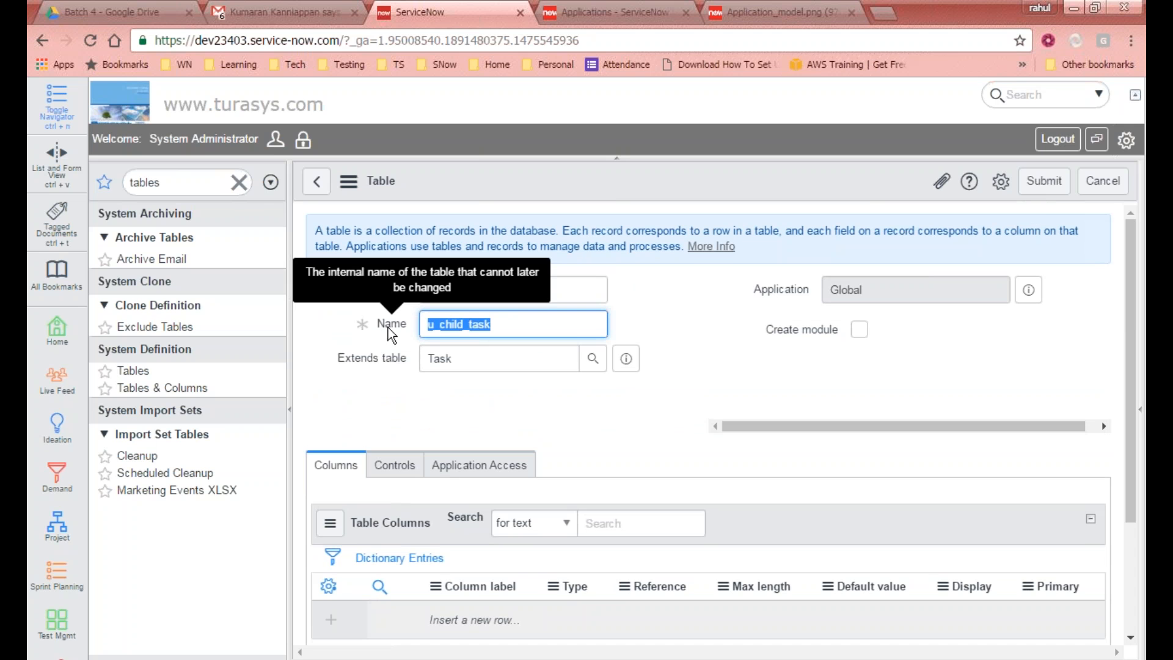
{"action": "left_click", "coordinate": [1050, 195]}
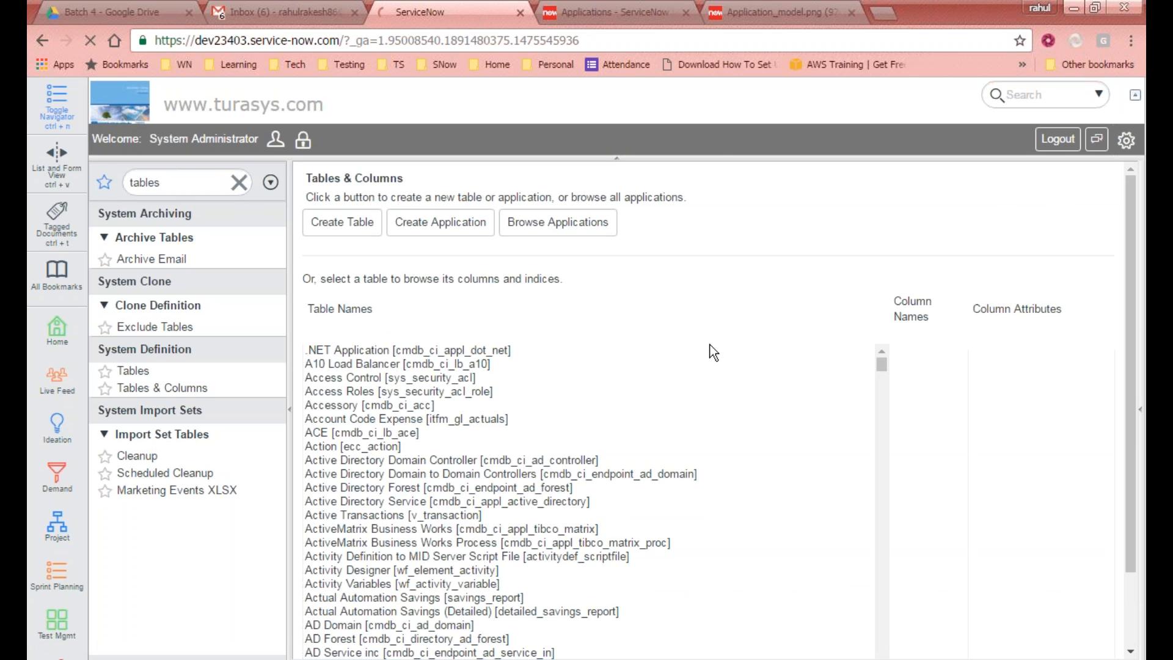
Step: Find and select the child task [u_child_task] table in the Tables & Columns list
{"action": "left_click", "coordinate": [411, 387]}
{"action": "key", "text": "c"}
{"action": "type", "text": "hild [sc_cat_item_children"}
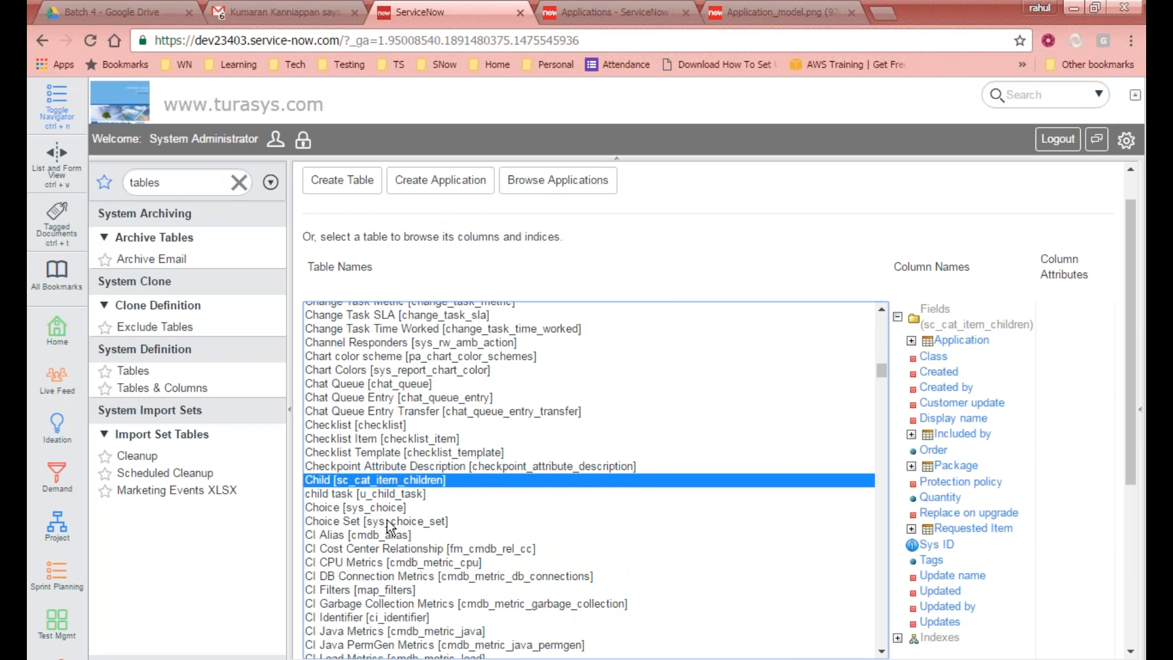
{"action": "left_click", "coordinate": [382, 494]}
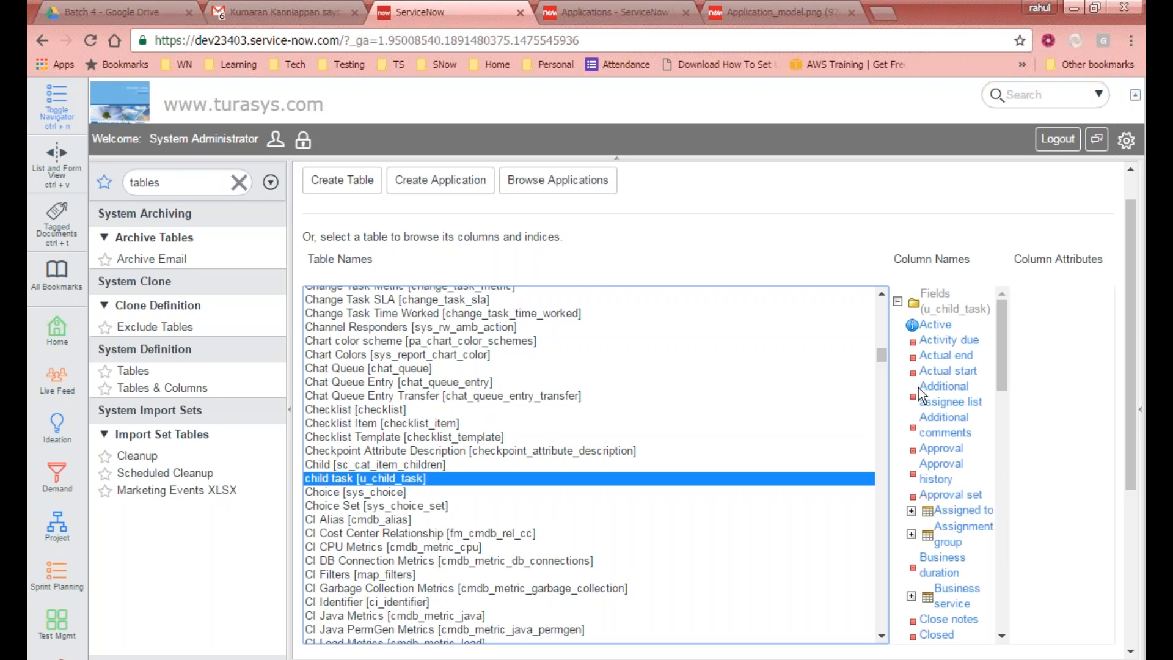
Step: Inspect the child task table's field list and the Active column's attributes
{"action": "left_click_drag", "start_coordinate": [1000, 320], "coordinate": [1009, 287]}
{"action": "left_click", "coordinate": [948, 328]}
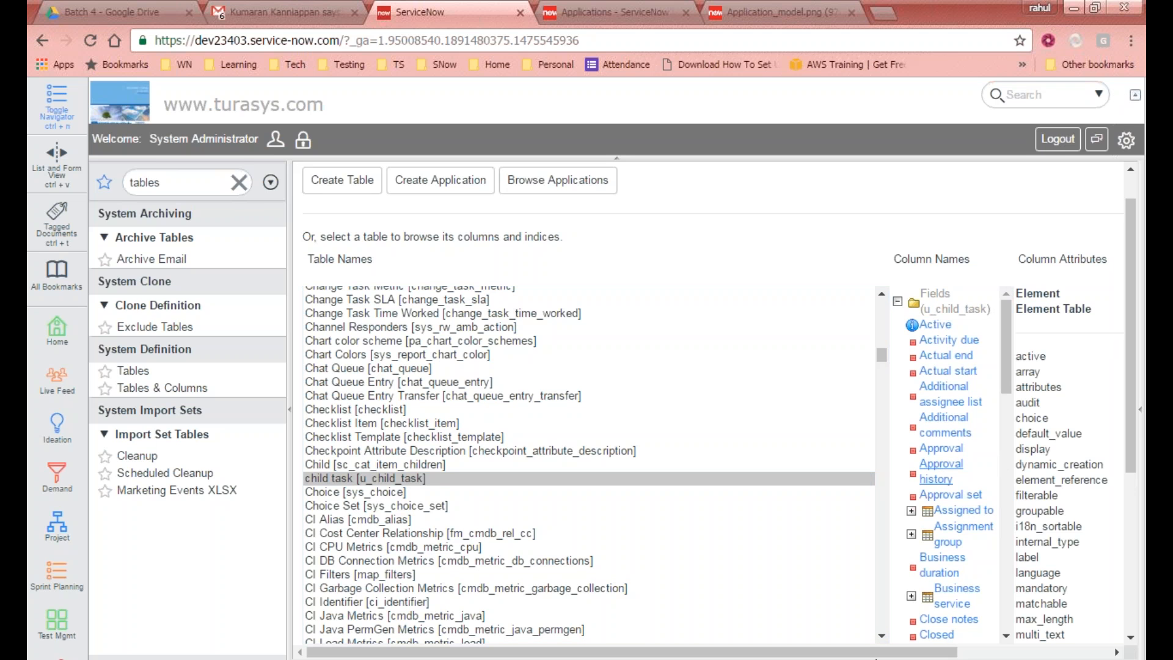
{"action": "left_click_drag", "start_coordinate": [875, 657], "coordinate": [984, 524]}
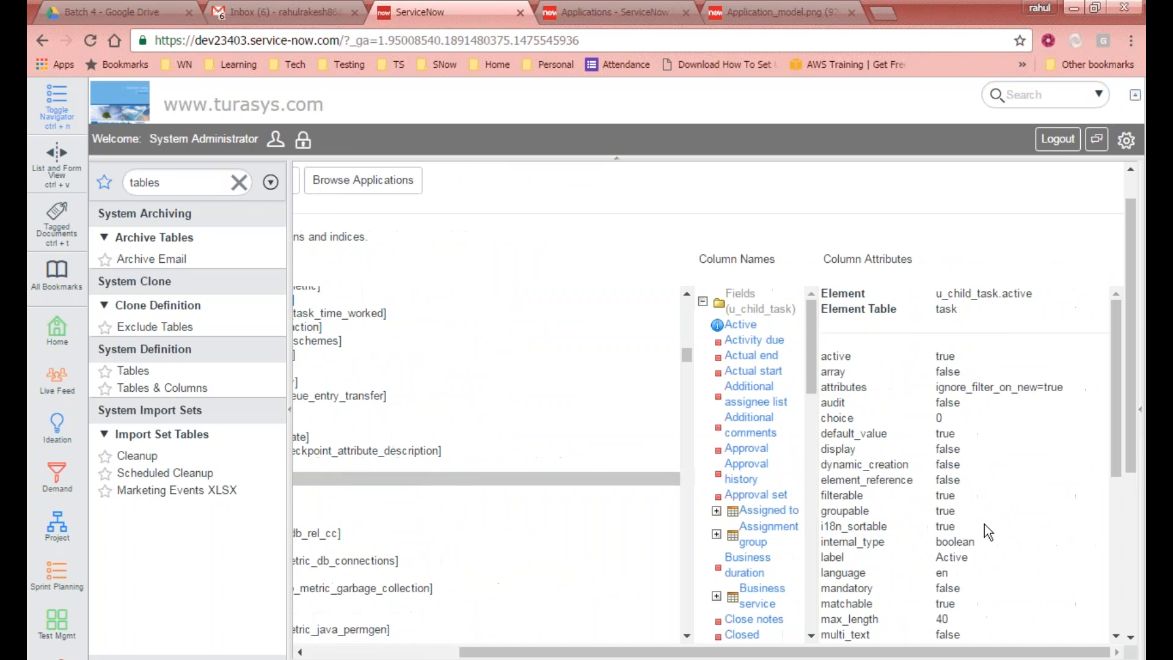
{"action": "double_click", "coordinate": [963, 297]}
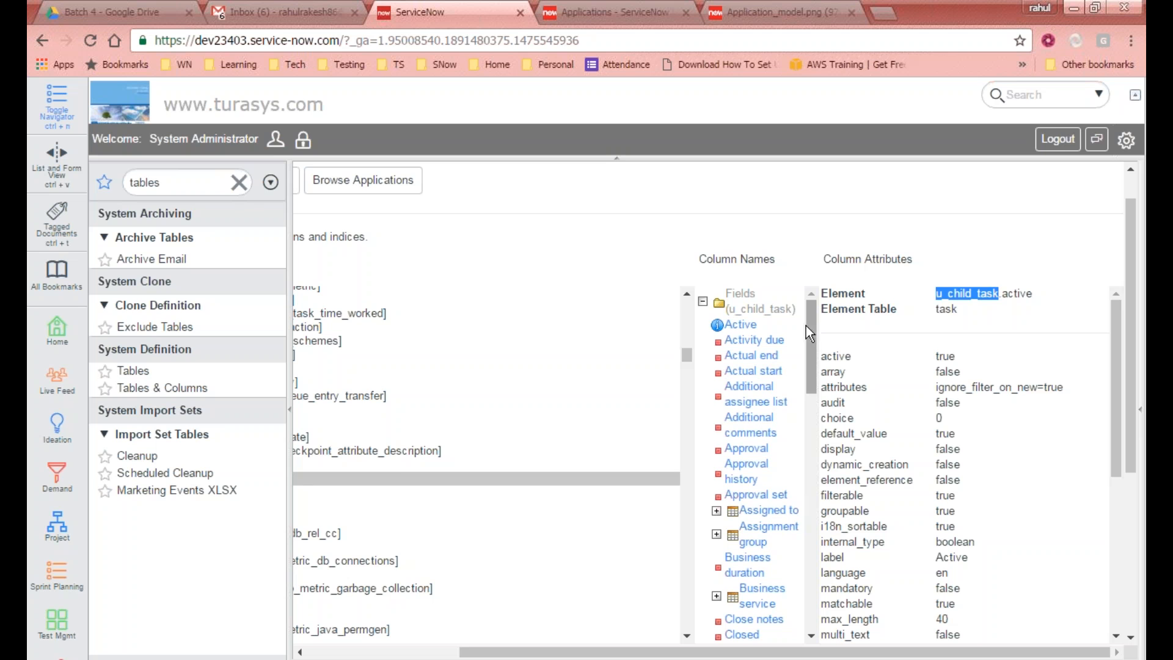
{"action": "left_click_drag", "start_coordinate": [733, 653], "coordinate": [579, 652]}
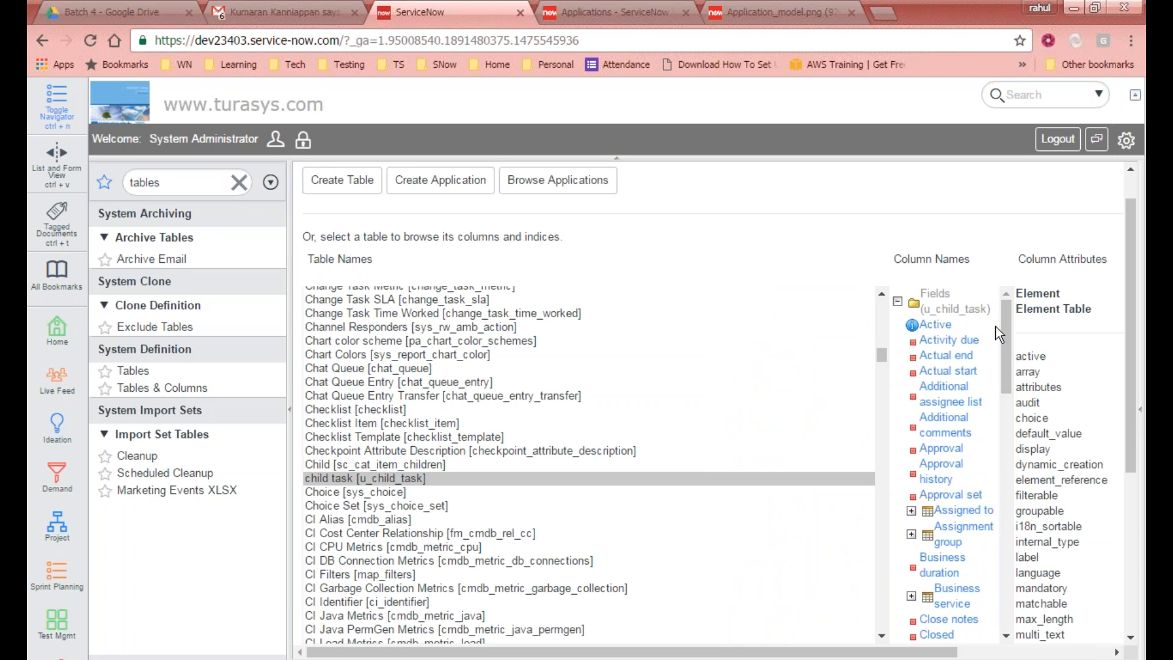
{"action": "left_click_drag", "start_coordinate": [1007, 324], "coordinate": [1018, 486]}
{"action": "scroll", "coordinate": [570, 628], "scroll_direction": "down", "scroll_amount": 20}
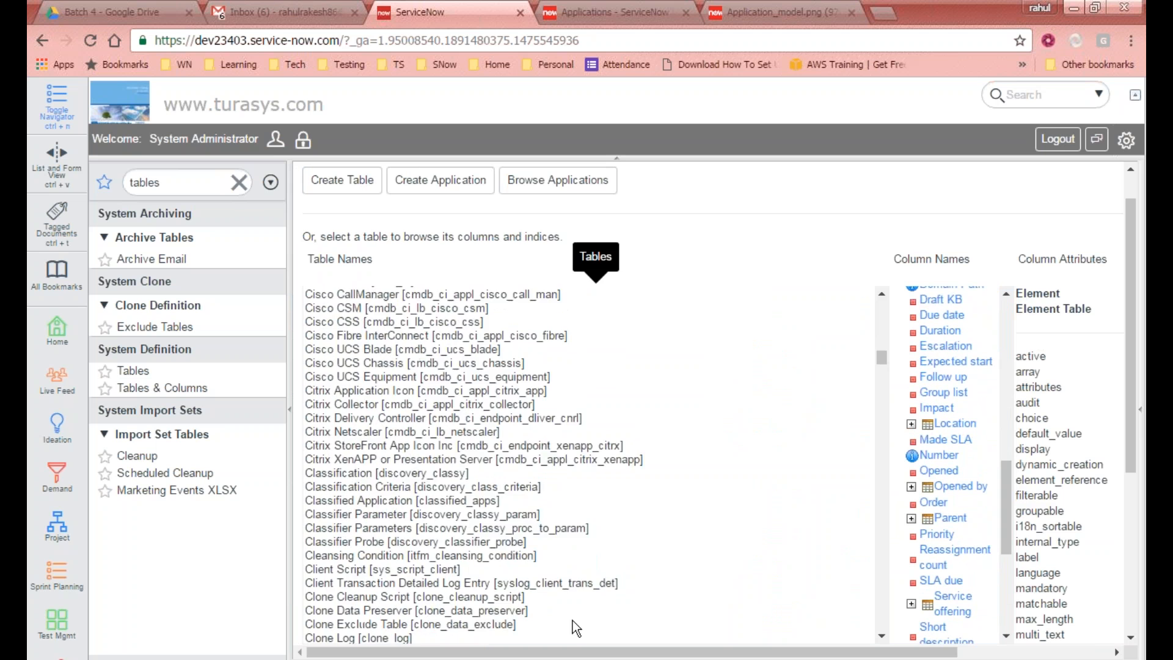
{"action": "left_click_drag", "start_coordinate": [1130, 391], "coordinate": [1127, 555]}
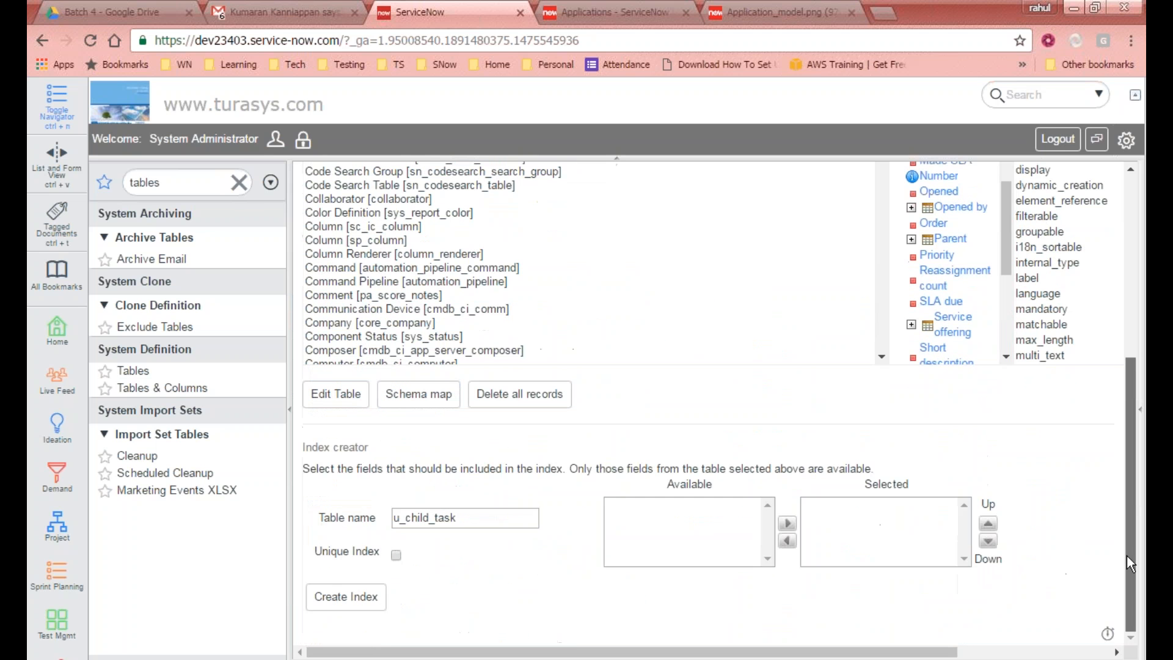
Step: Open the child task table in the table editor and review its inherited columns
{"action": "left_click", "coordinate": [333, 400]}
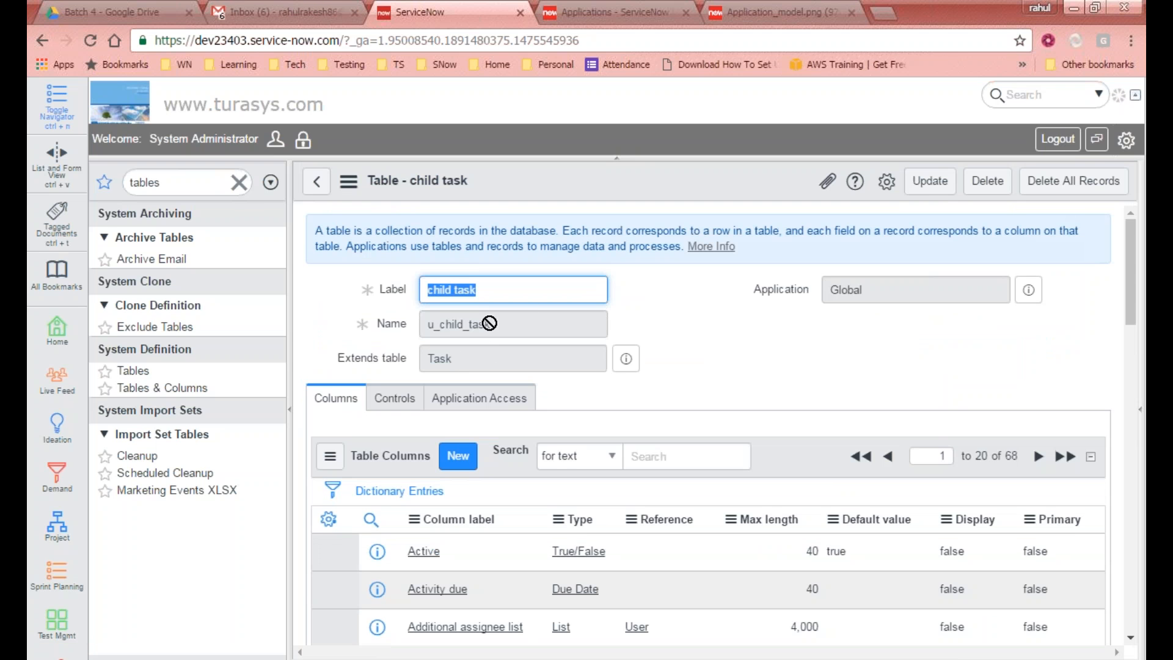
{"action": "left_click_drag", "start_coordinate": [1021, 456], "coordinate": [1007, 458]}
{"action": "scroll", "coordinate": [542, 492], "scroll_direction": "down", "scroll_amount": 4}
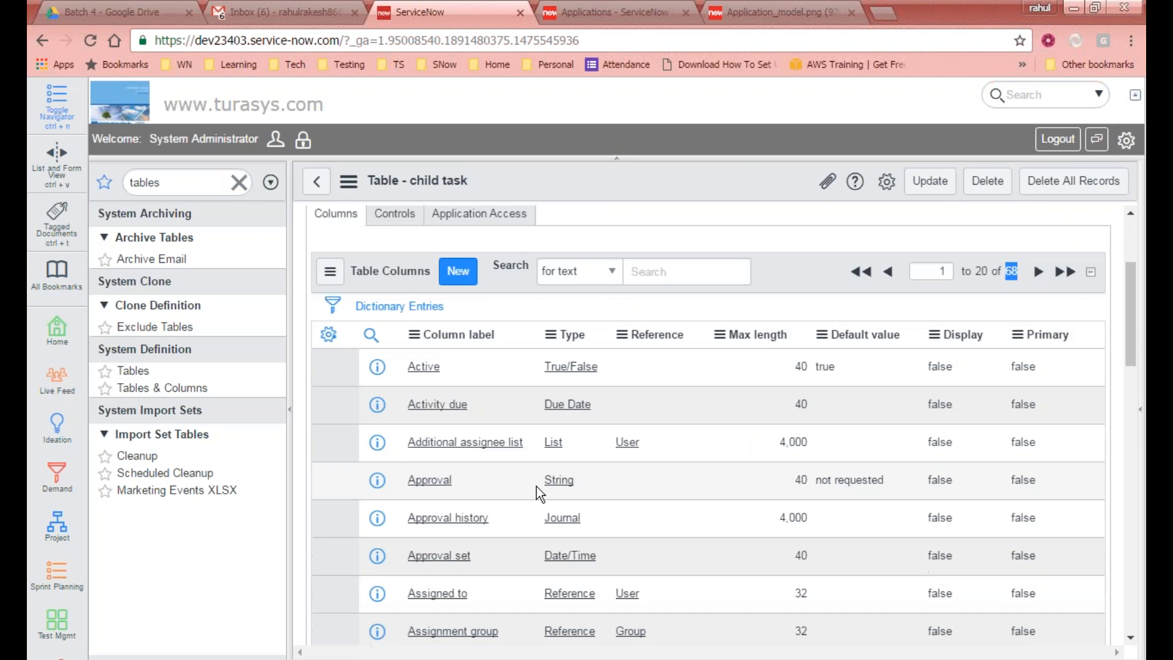
{"action": "scroll", "coordinate": [445, 375], "scroll_direction": "up", "scroll_amount": 4}
{"action": "left_click_drag", "start_coordinate": [511, 297], "coordinate": [385, 289]}
{"action": "scroll", "coordinate": [522, 308], "scroll_direction": "down", "scroll_amount": 4}
{"action": "scroll", "coordinate": [523, 308], "scroll_direction": "up", "scroll_amount": 4}
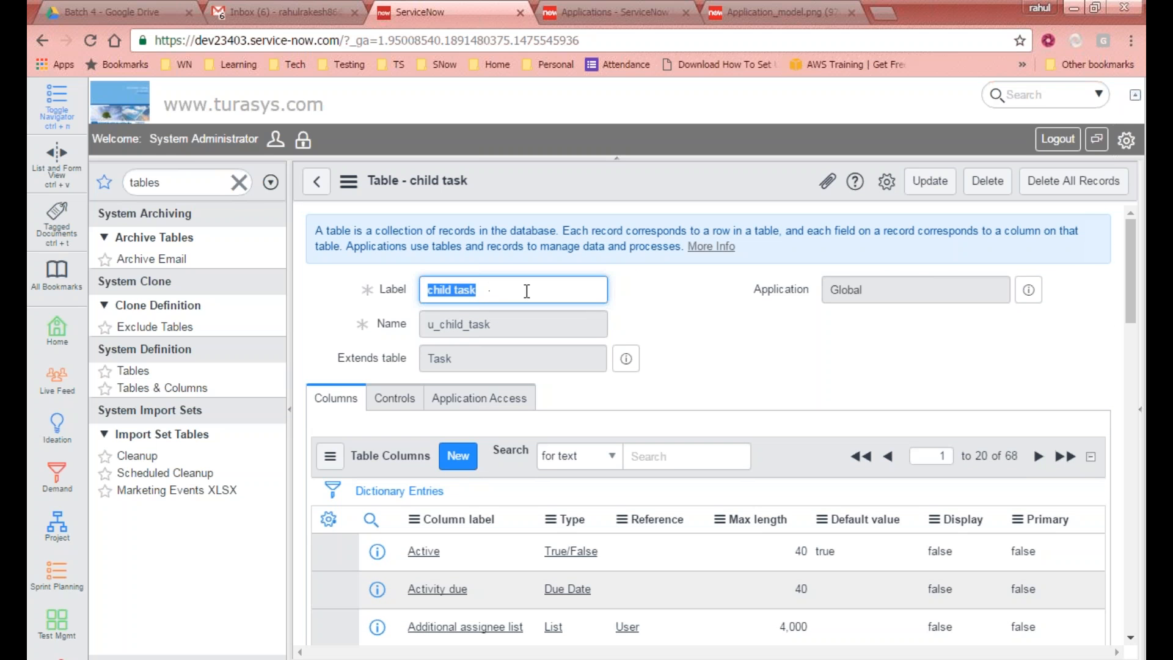
{"action": "scroll", "coordinate": [984, 581], "scroll_direction": "down", "scroll_amount": 10}
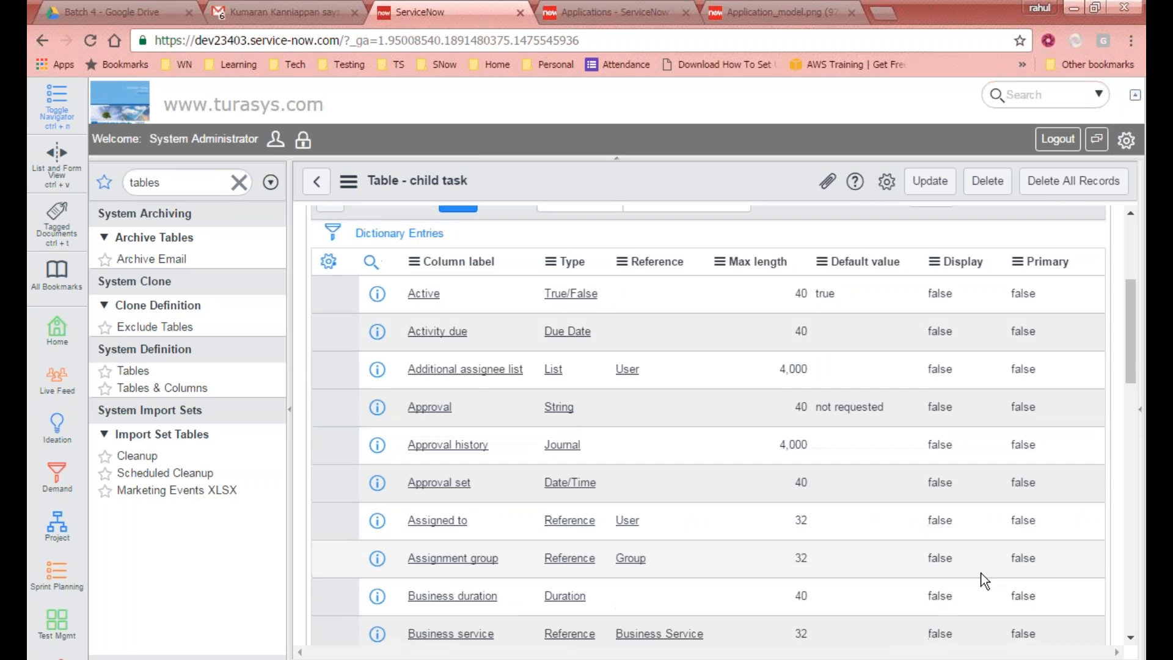
{"action": "scroll", "coordinate": [956, 607], "scroll_direction": "up", "scroll_amount": 10}
Step: Page to the last set of the child task table's columns and review them
{"action": "left_click", "coordinate": [1065, 464]}
{"action": "scroll", "coordinate": [1040, 474], "scroll_direction": "down", "scroll_amount": 8}
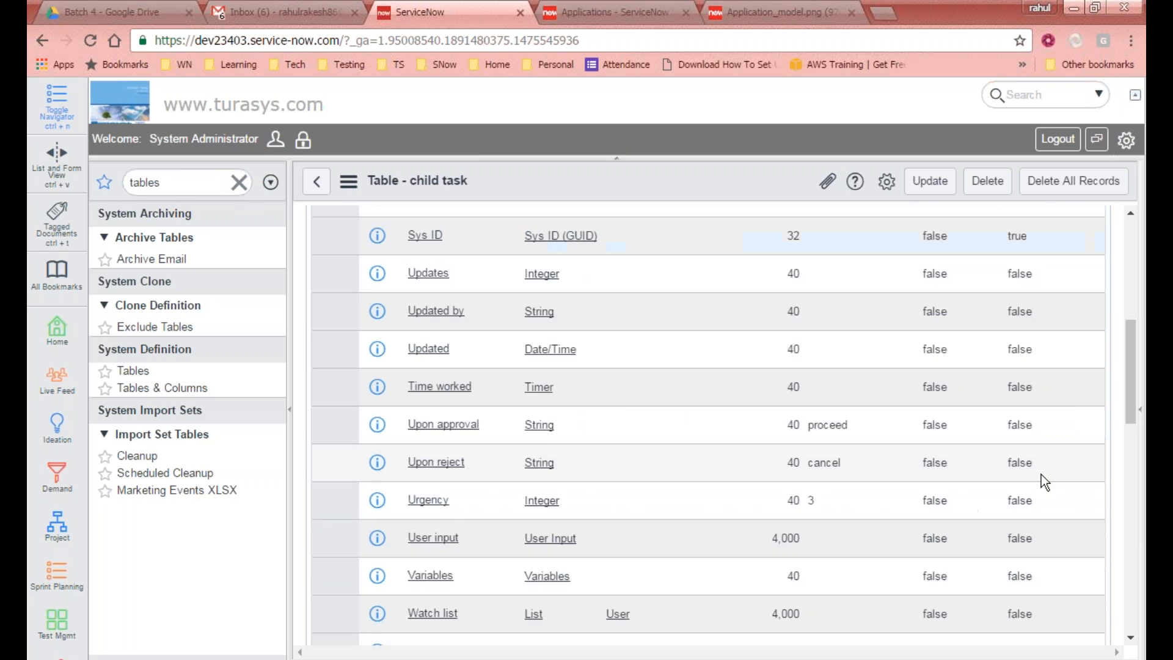
{"action": "scroll", "coordinate": [1037, 478], "scroll_direction": "down", "scroll_amount": 4}
{"action": "scroll", "coordinate": [1037, 478], "scroll_direction": "up", "scroll_amount": 5}
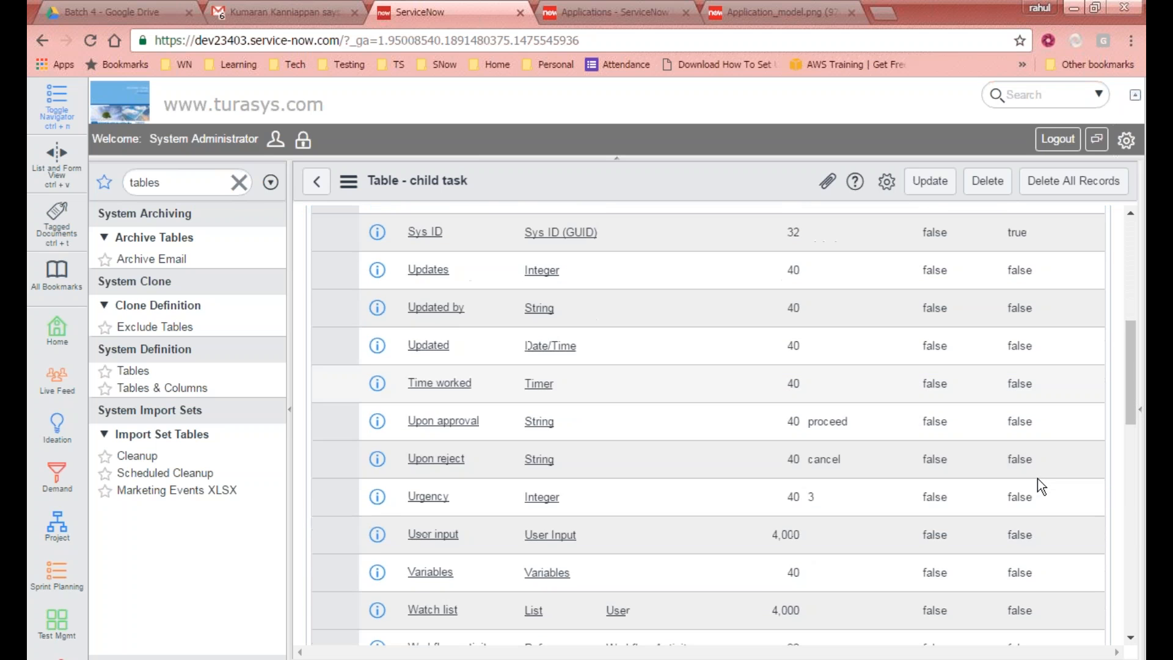
{"action": "scroll", "coordinate": [1037, 479], "scroll_direction": "down", "scroll_amount": 4}
{"action": "scroll", "coordinate": [1038, 479], "scroll_direction": "up", "scroll_amount": 3}
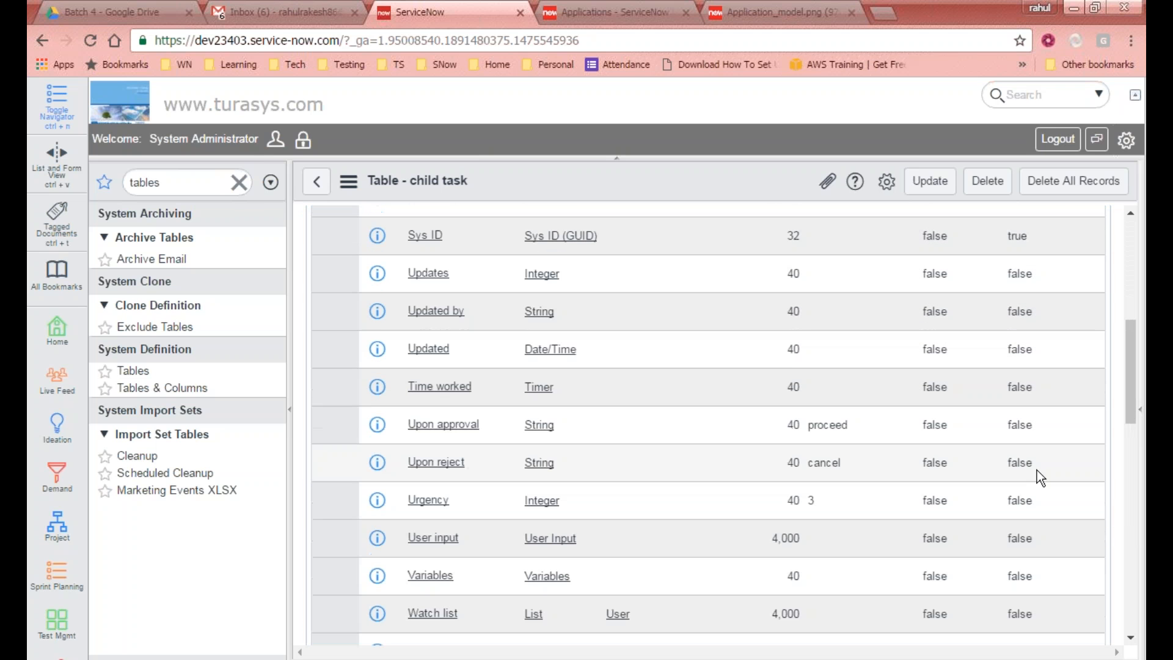
{"action": "scroll", "coordinate": [1036, 472], "scroll_direction": "down", "scroll_amount": 4}
{"action": "scroll", "coordinate": [1036, 472], "scroll_direction": "up", "scroll_amount": 4}
{"action": "scroll", "coordinate": [846, 315], "scroll_direction": "up", "scroll_amount": 5}
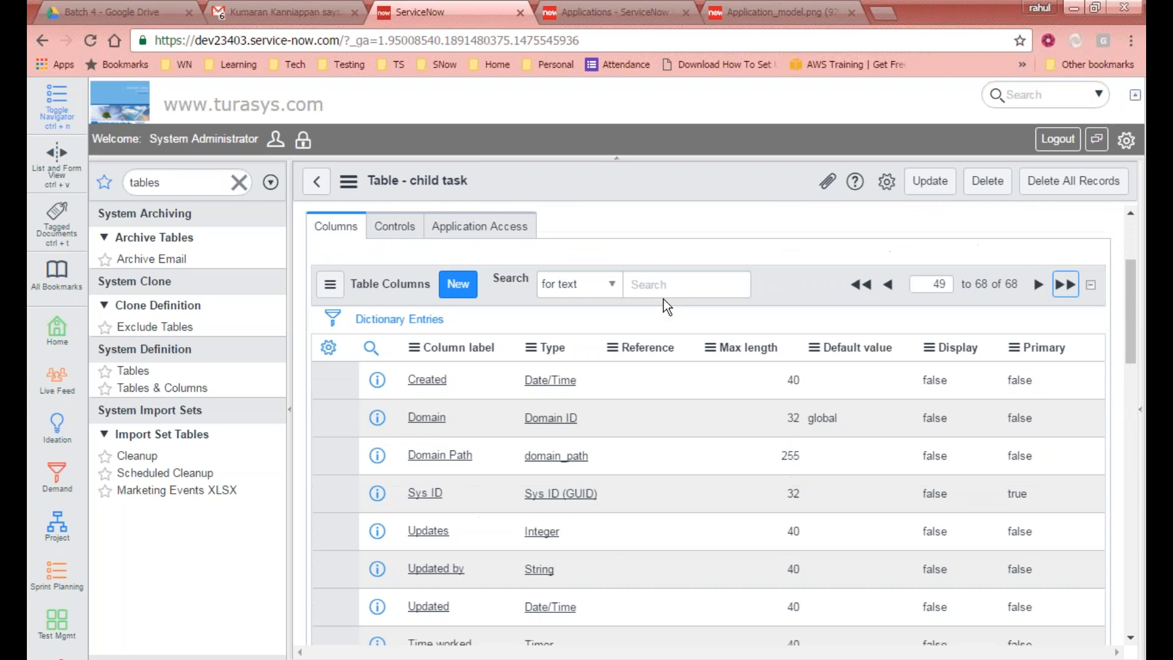
{"action": "scroll", "coordinate": [687, 312], "scroll_direction": "down", "scroll_amount": 3}
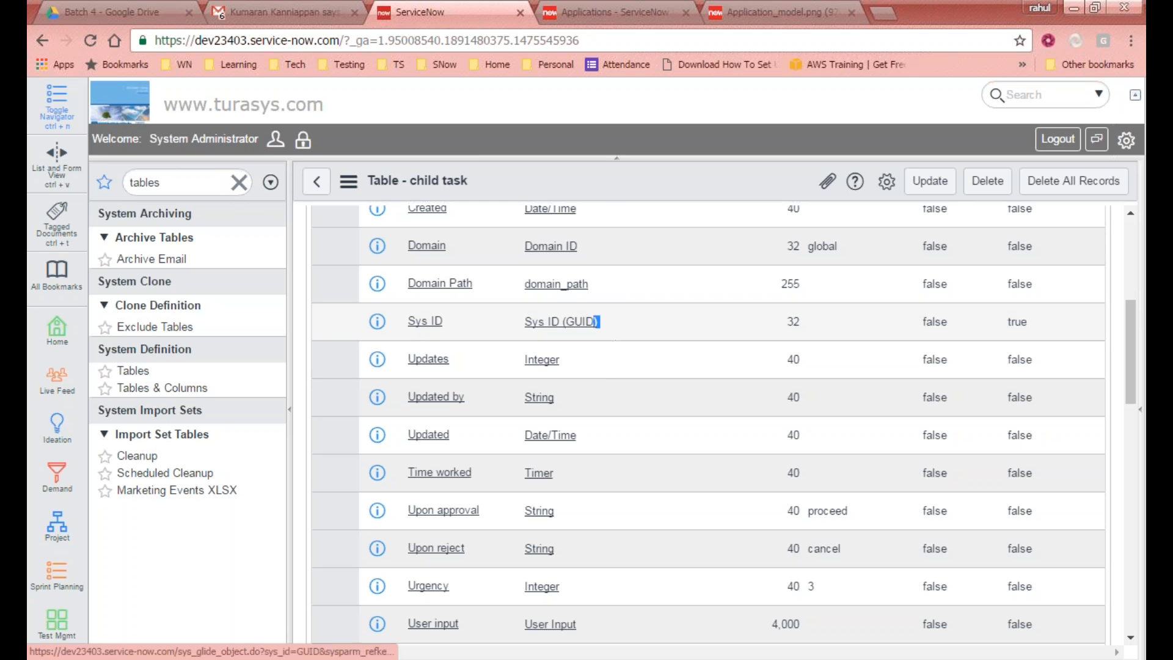
Step: Review the child task table's system columns such as Sys ID in the column list
{"action": "left_click_drag", "start_coordinate": [606, 323], "coordinate": [406, 321]}
{"action": "scroll", "coordinate": [707, 470], "scroll_direction": "up", "scroll_amount": 2}
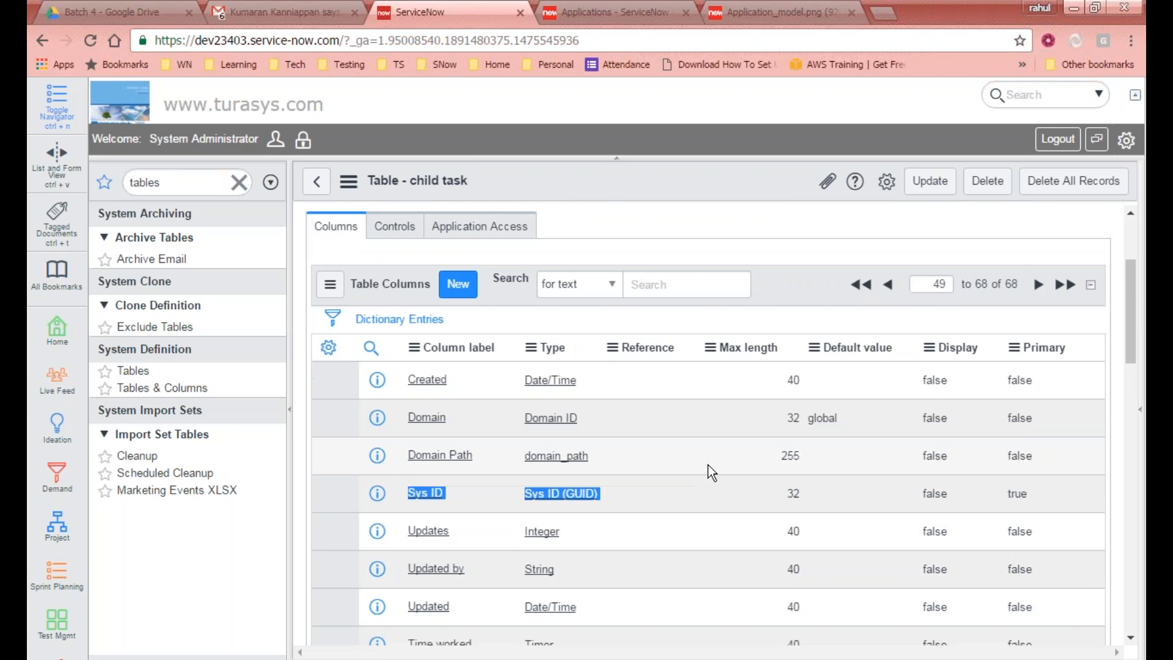
{"action": "scroll", "coordinate": [708, 466], "scroll_direction": "down", "scroll_amount": 11}
{"action": "scroll", "coordinate": [441, 323], "scroll_direction": "up", "scroll_amount": 1}
{"action": "scroll", "coordinate": [441, 324], "scroll_direction": "up", "scroll_amount": 1}
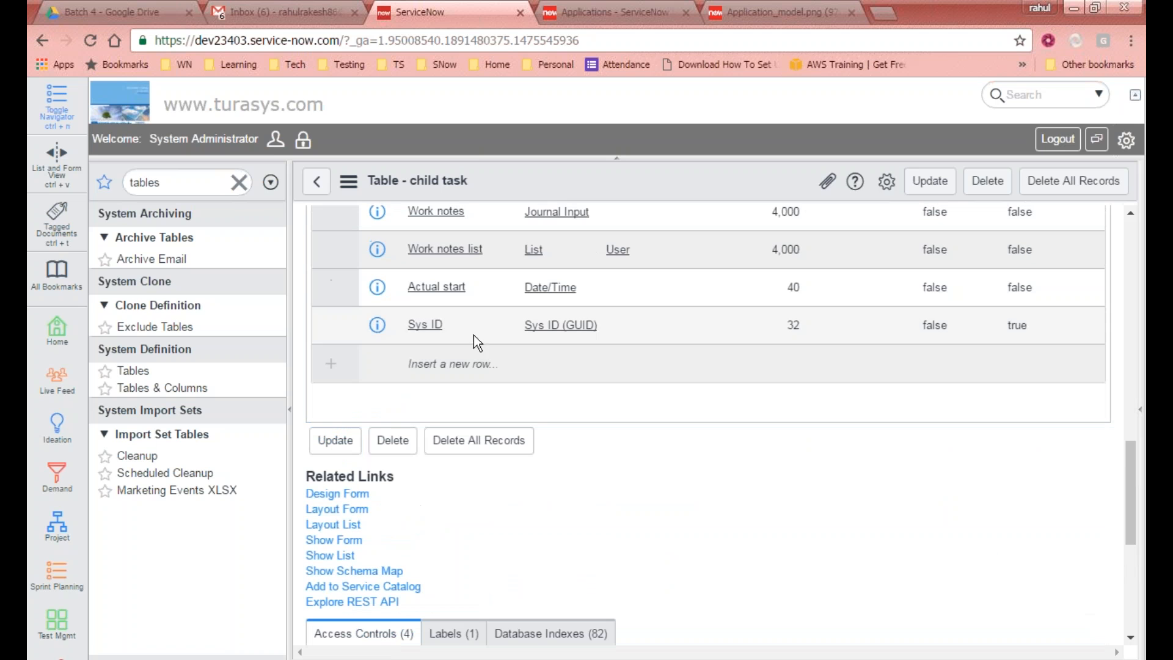
{"action": "left_click_drag", "start_coordinate": [621, 328], "coordinate": [406, 324]}
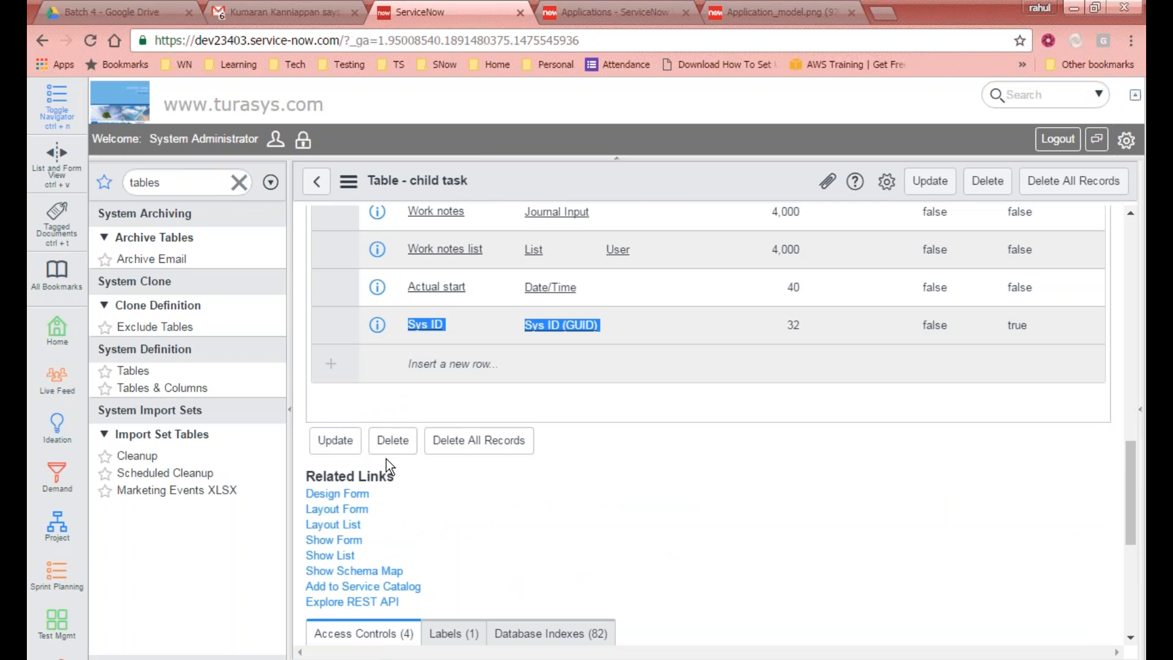
{"action": "scroll", "coordinate": [386, 459], "scroll_direction": "up", "scroll_amount": 8}
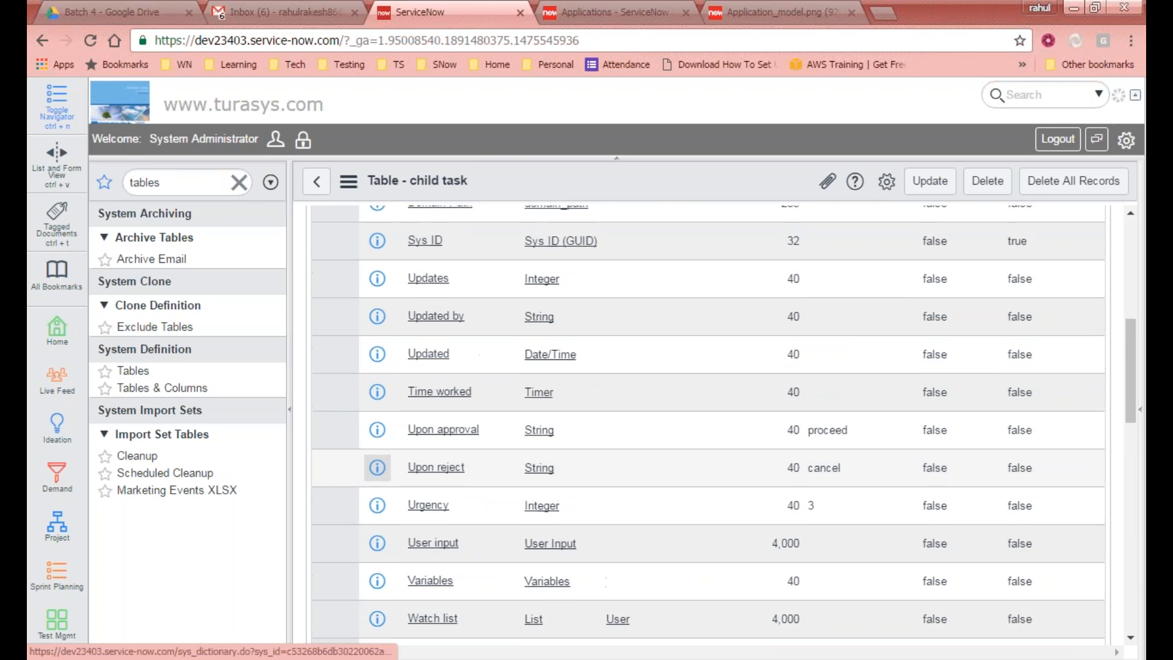
{"action": "scroll", "coordinate": [377, 467], "scroll_direction": "up", "scroll_amount": 3}
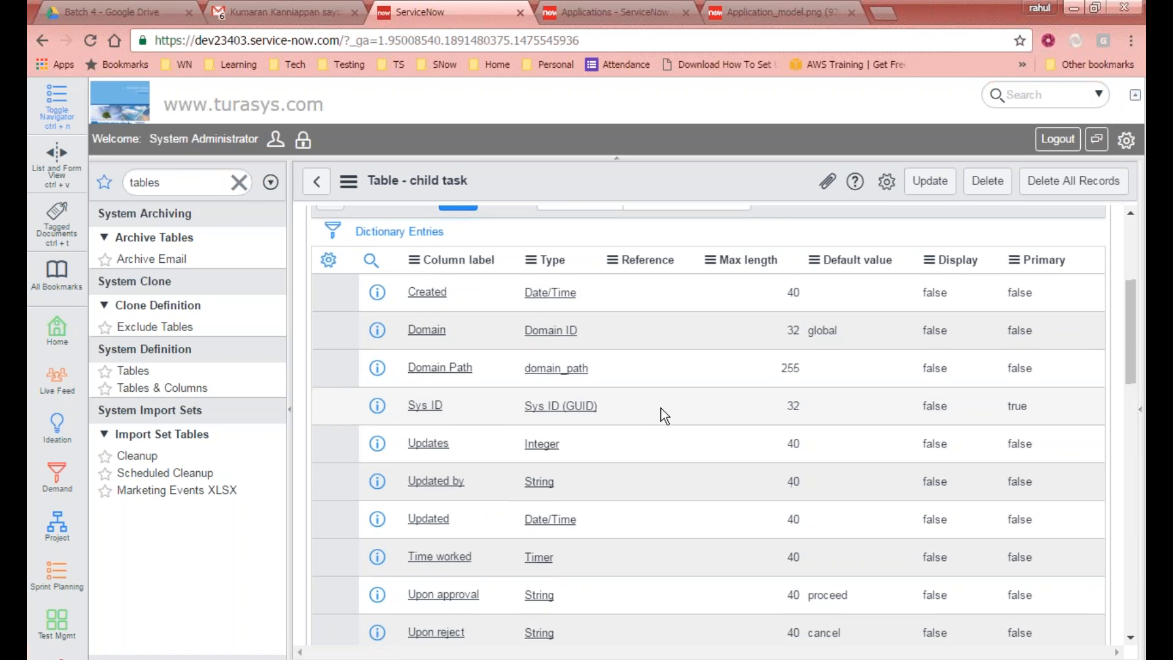
{"action": "scroll", "coordinate": [662, 415], "scroll_direction": "down", "scroll_amount": 1}
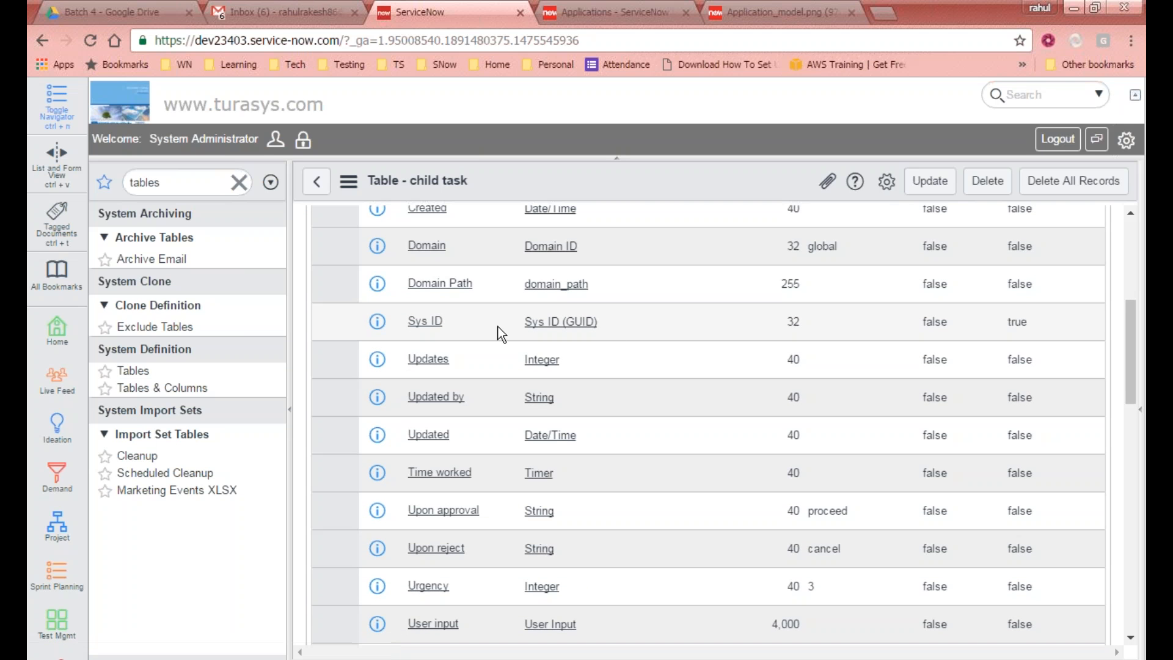
{"action": "scroll", "coordinate": [495, 326], "scroll_direction": "up", "scroll_amount": 3}
{"action": "scroll", "coordinate": [493, 327], "scroll_direction": "up", "scroll_amount": 3}
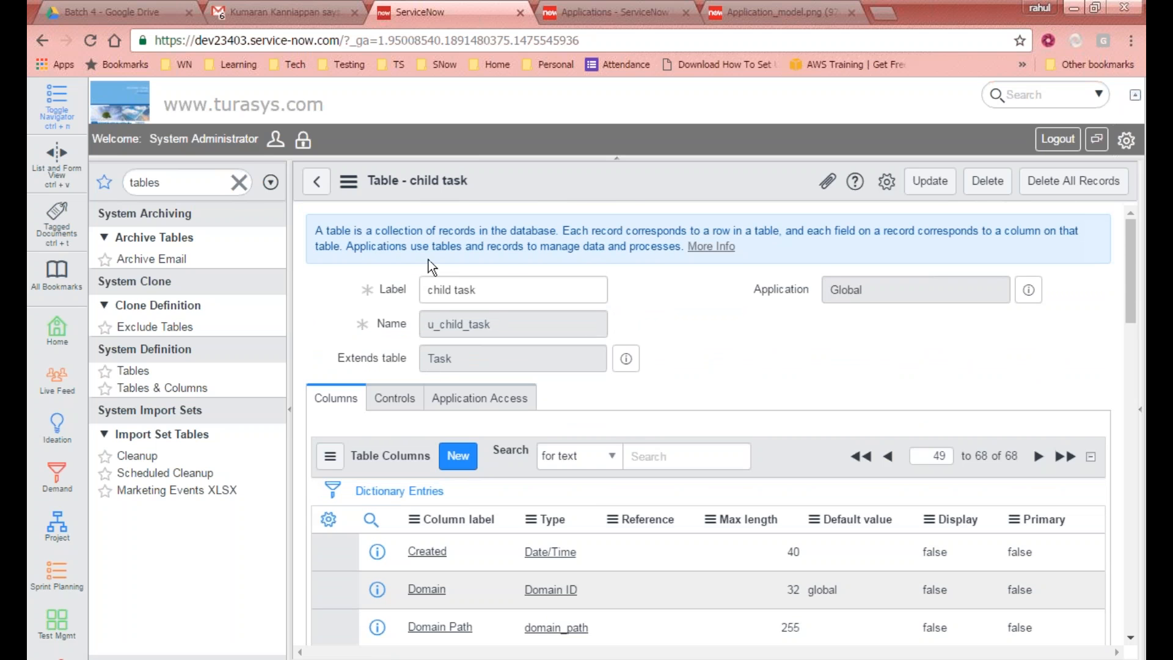
Step: Create a new table labelled Sample Table, named u_sample_table, with module creation turned off
{"action": "left_click", "coordinate": [316, 181]}
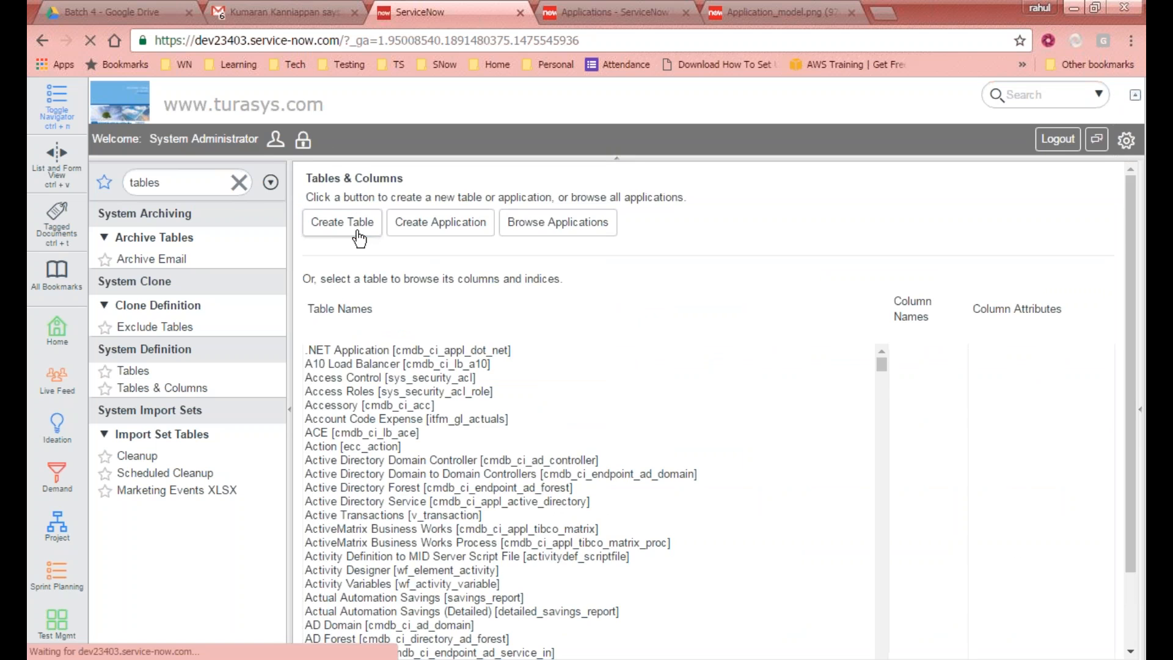
{"action": "left_click", "coordinate": [358, 236]}
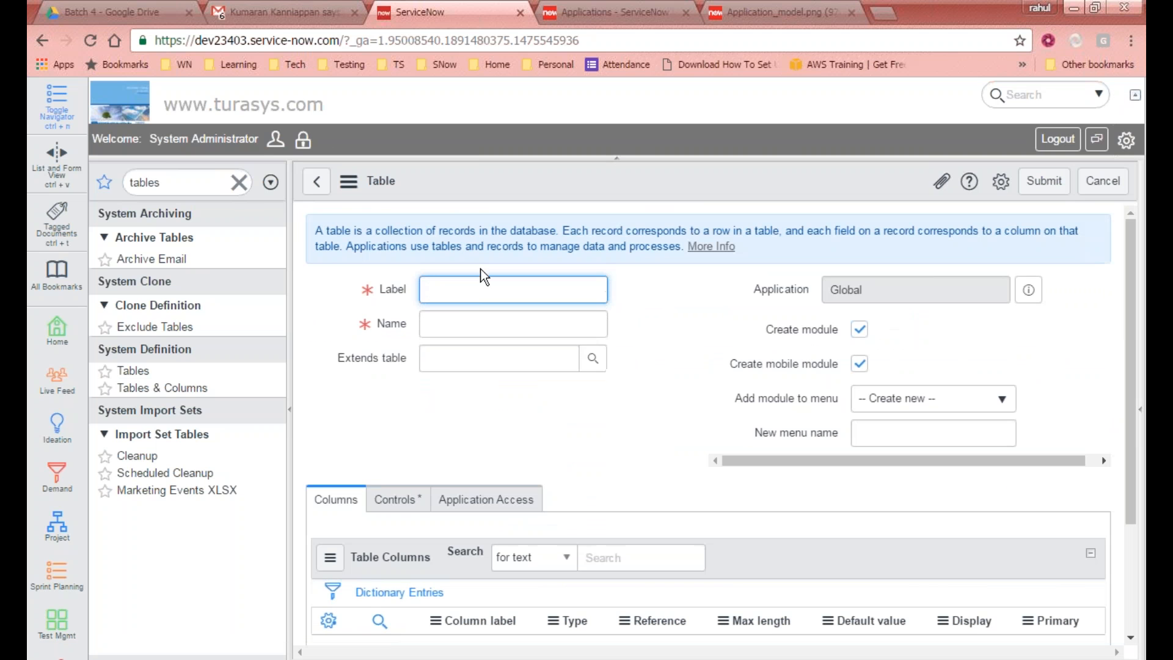
{"action": "type", "text": "Sample Table"}
{"action": "left_click", "coordinate": [472, 316]}
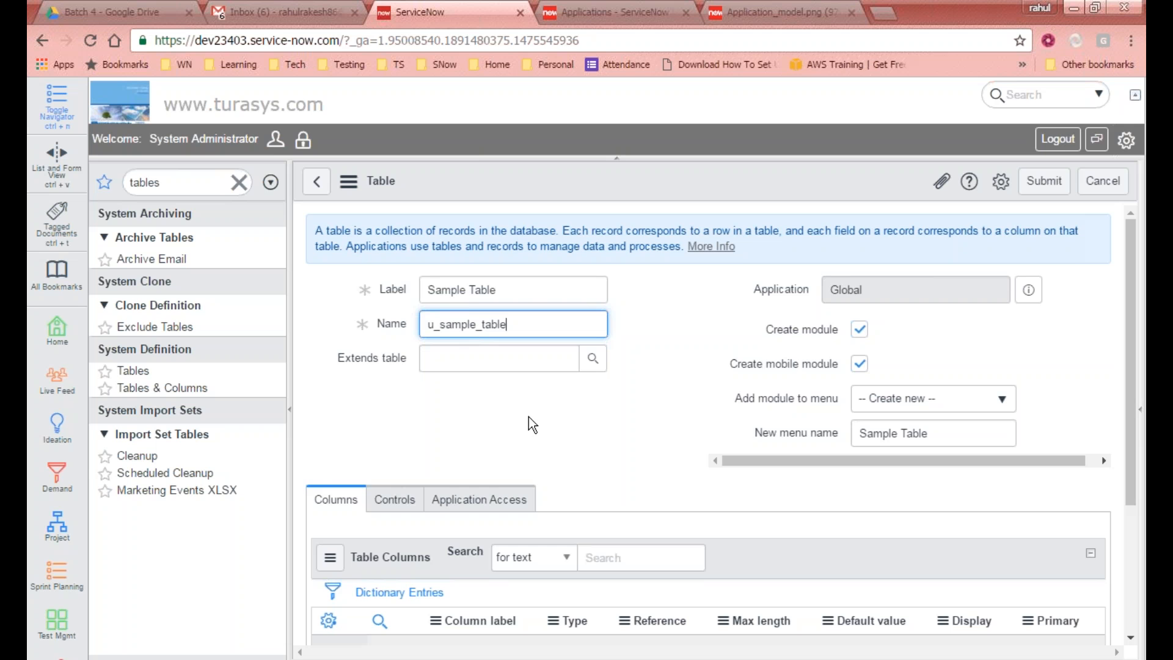
{"action": "scroll", "coordinate": [534, 422], "scroll_direction": "down", "scroll_amount": 2}
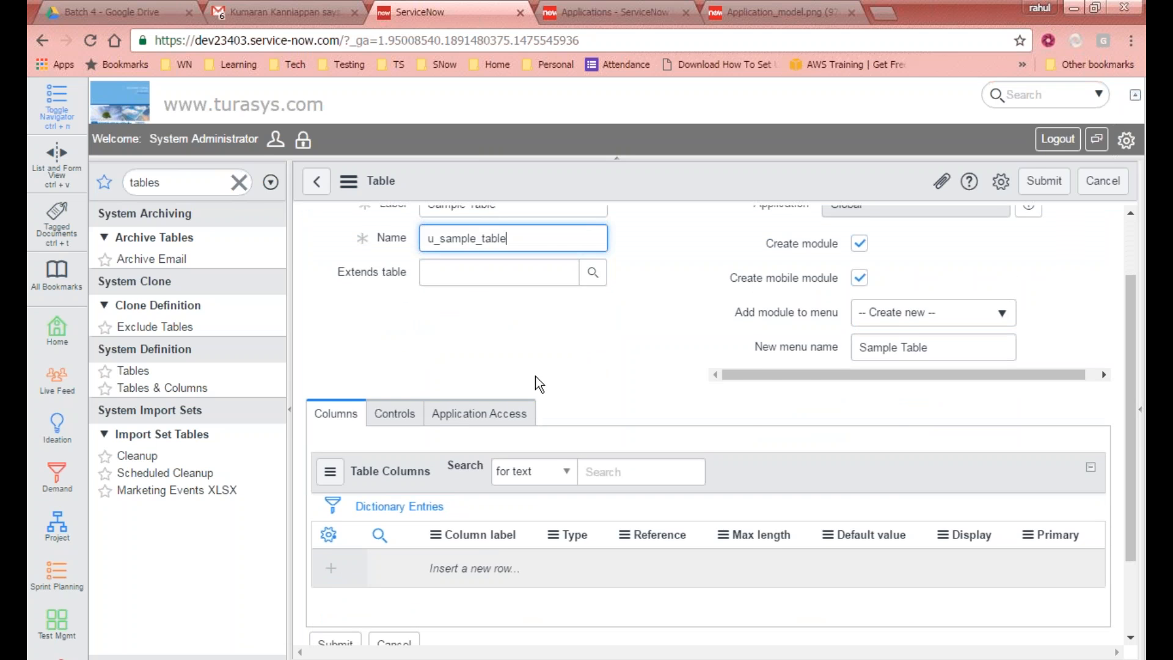
{"action": "scroll", "coordinate": [537, 382], "scroll_direction": "up", "scroll_amount": 2}
{"action": "left_click", "coordinate": [860, 330]}
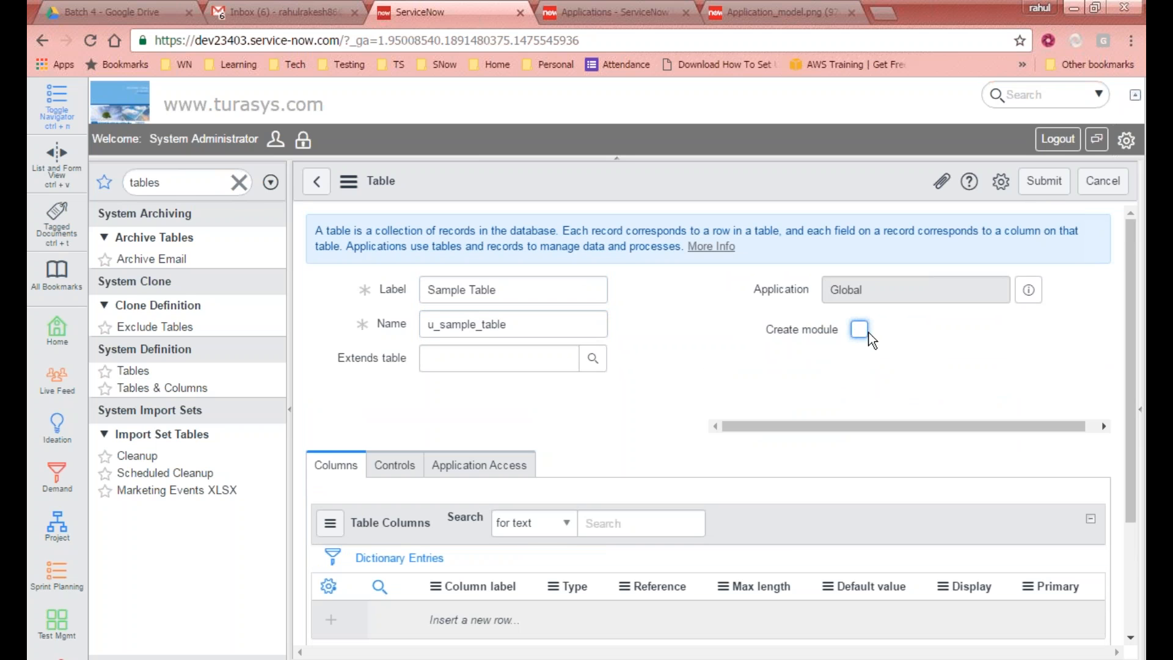
{"action": "left_click", "coordinate": [1047, 185]}
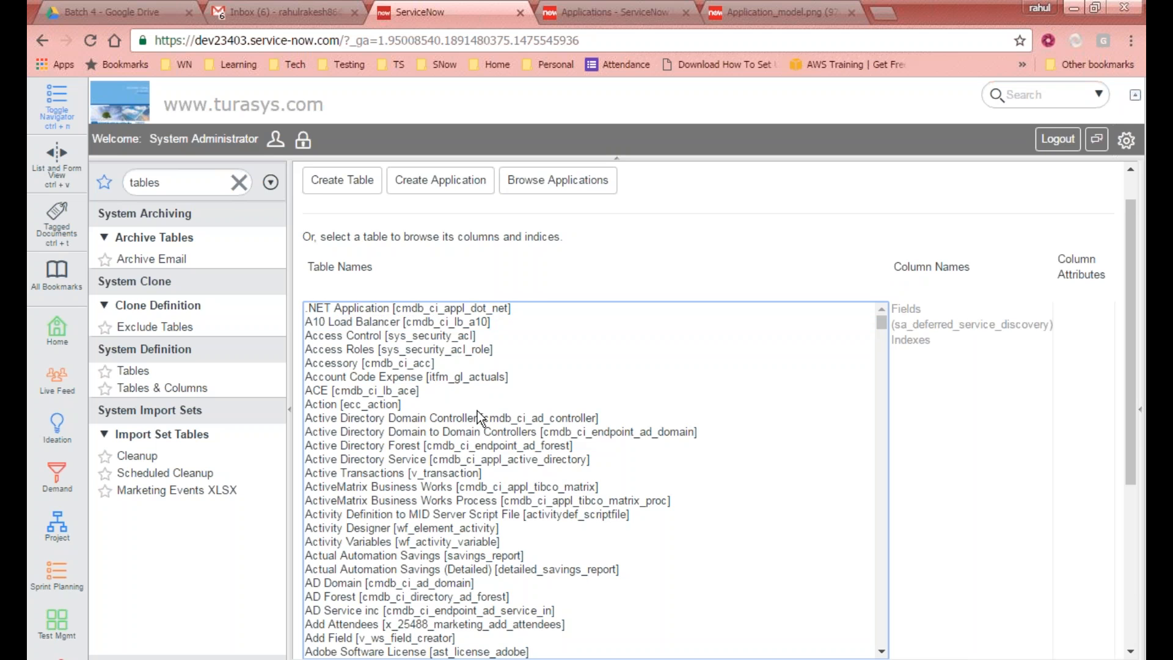
Step: Find Sample Table [u_sample_table] in the Tables & Columns list and view its fields
{"action": "key", "text": "m"}
{"action": "scroll", "coordinate": [492, 424], "scroll_direction": "down", "scroll_amount": 2}
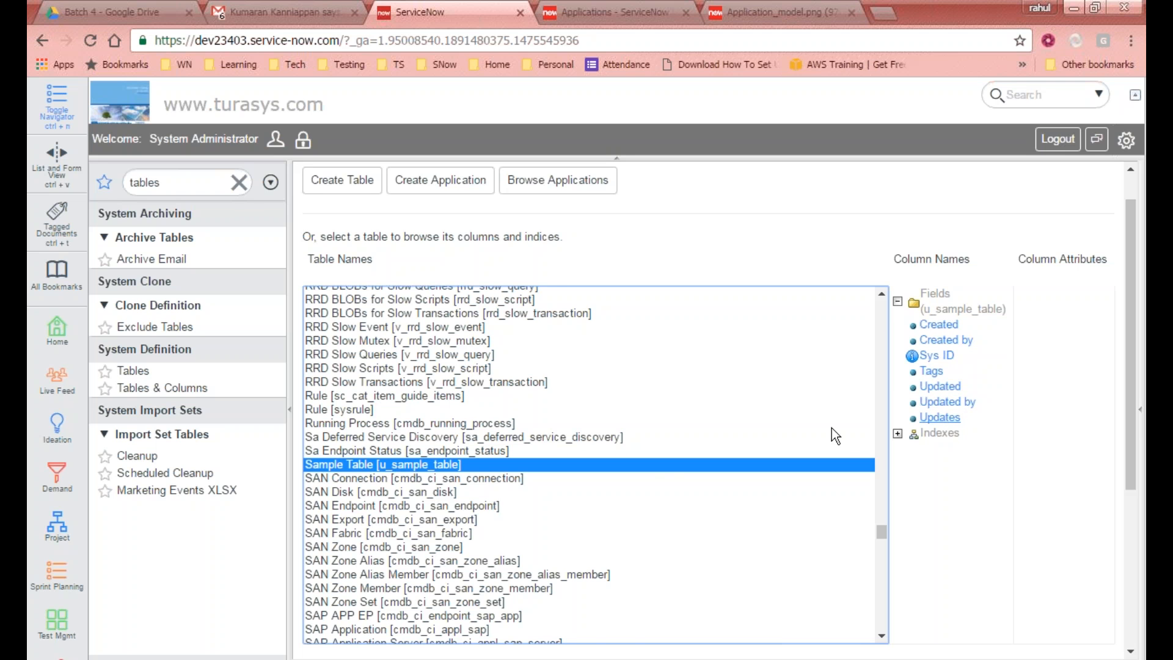
{"action": "scroll", "coordinate": [718, 434], "scroll_direction": "down", "scroll_amount": 2}
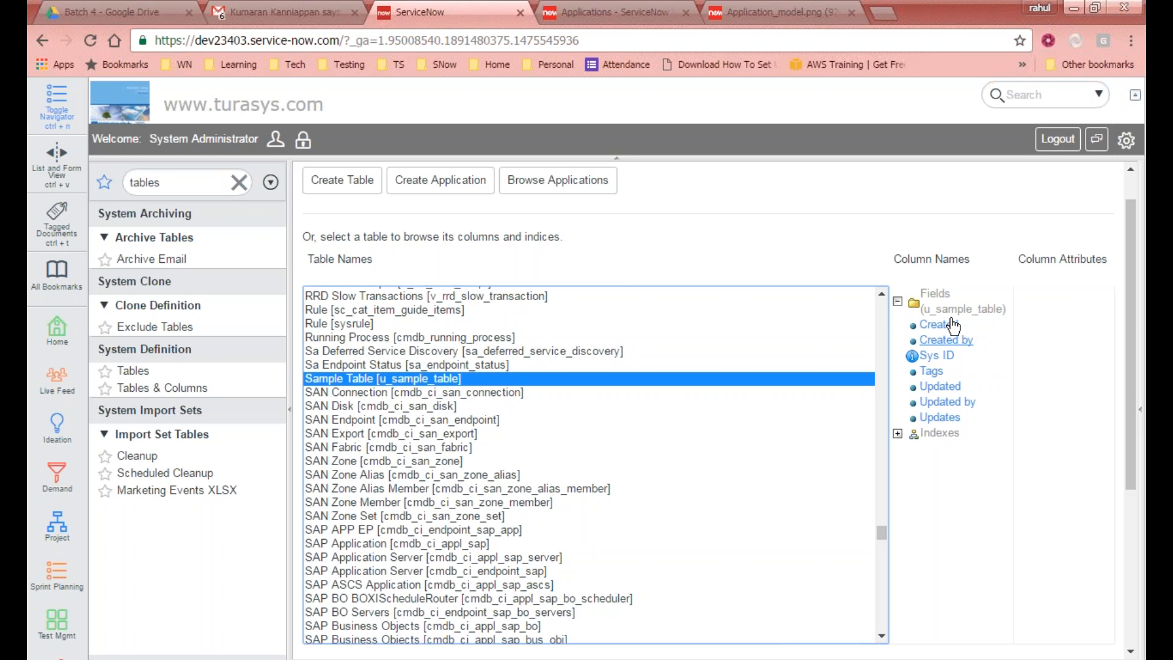
{"action": "scroll", "coordinate": [591, 497], "scroll_direction": "down", "scroll_amount": 5}
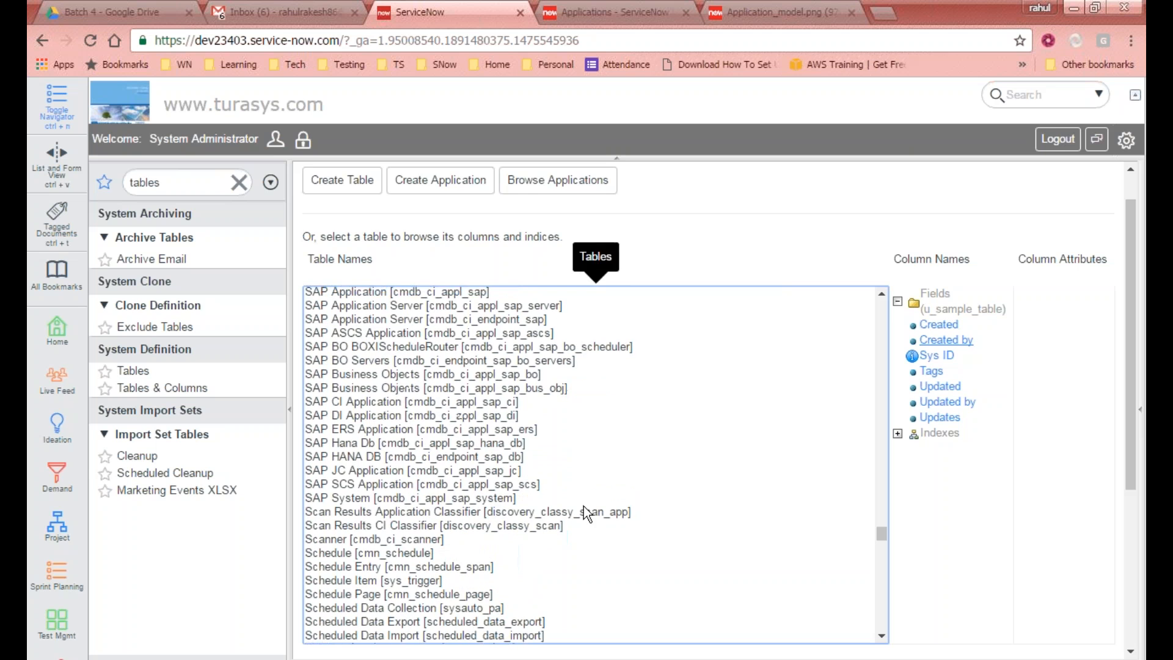
{"action": "scroll", "coordinate": [1126, 327], "scroll_direction": "down", "scroll_amount": 5}
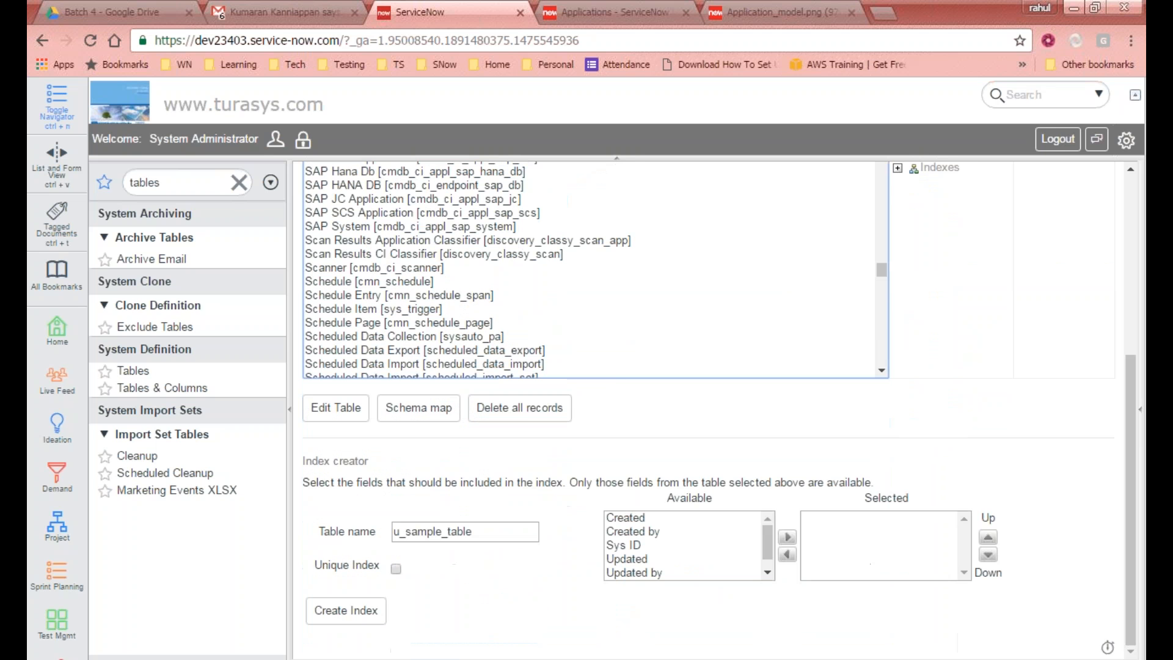
Step: Open Sample Table in the table editor and review its default columns
{"action": "left_click", "coordinate": [335, 407]}
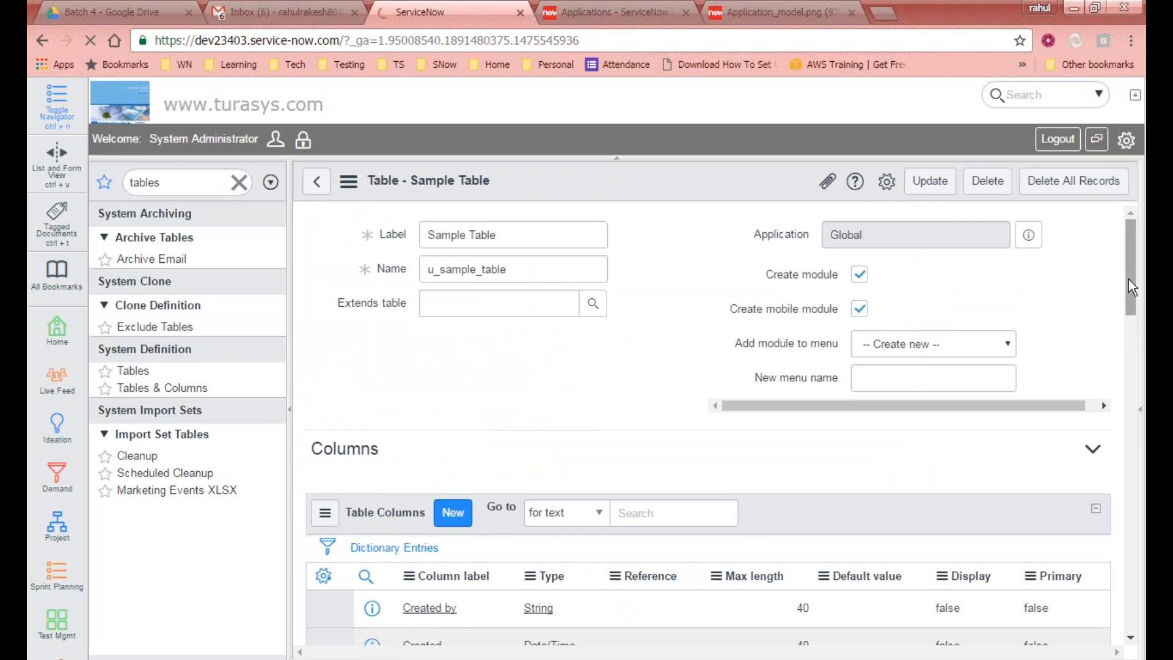
{"action": "left_click_drag", "start_coordinate": [1130, 256], "coordinate": [1131, 311]}
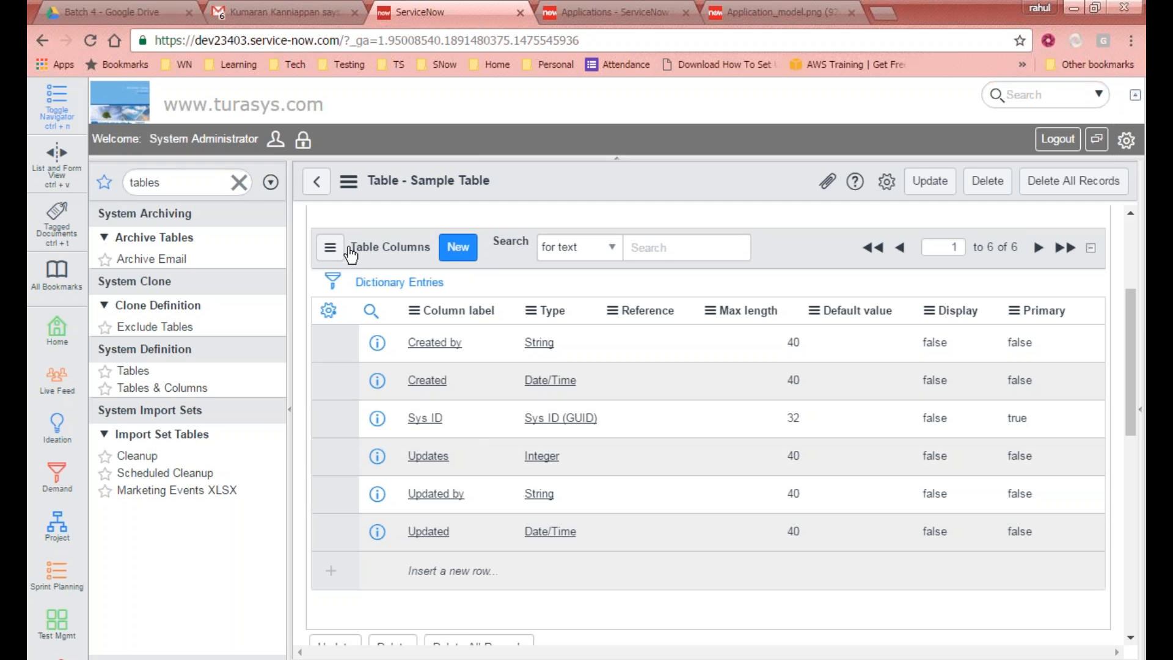
{"action": "scroll", "coordinate": [558, 291], "scroll_direction": "up", "scroll_amount": 2}
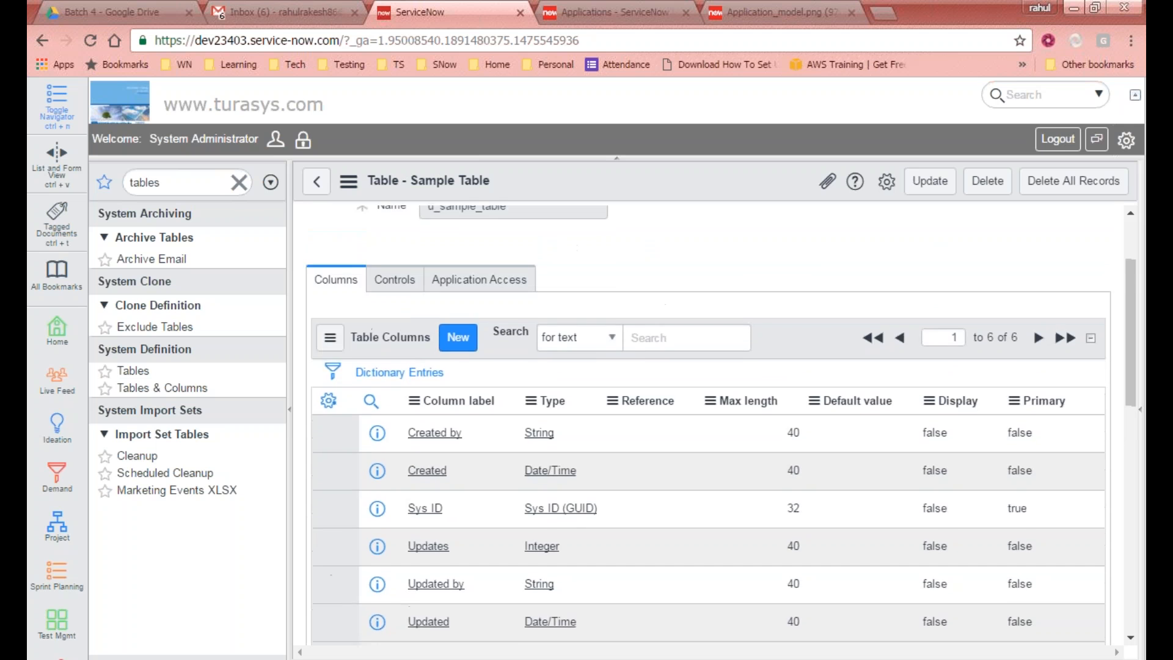
{"action": "scroll", "coordinate": [558, 317], "scroll_direction": "up", "scroll_amount": 2}
{"action": "scroll", "coordinate": [418, 398], "scroll_direction": "down", "scroll_amount": 3}
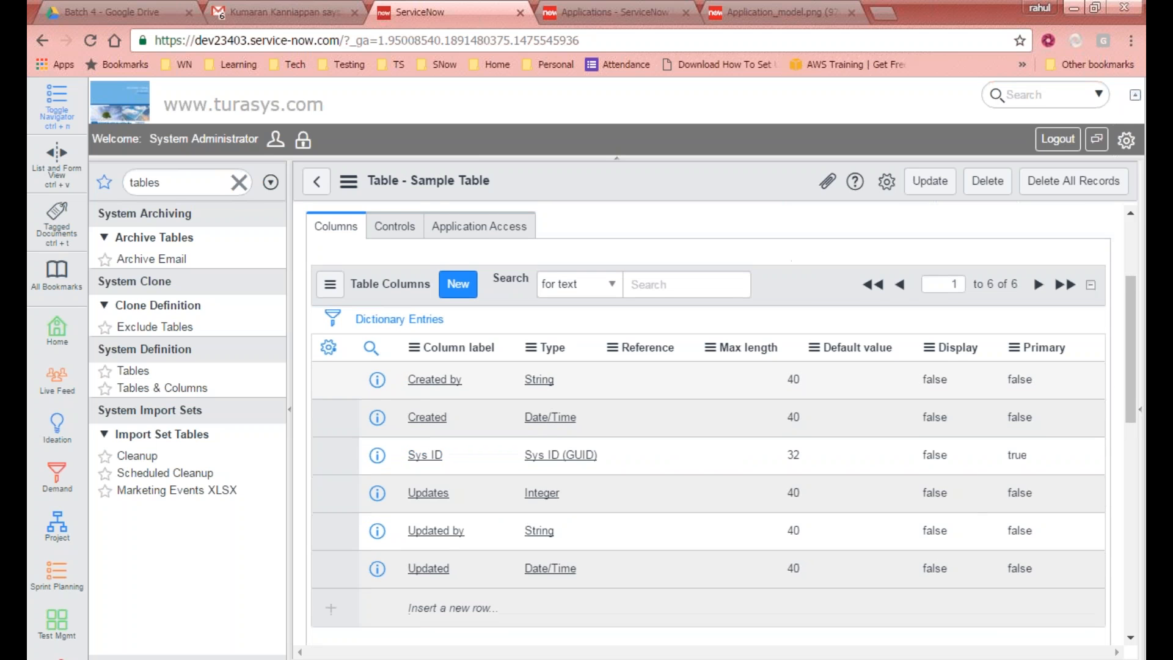
{"action": "scroll", "coordinate": [493, 564], "scroll_direction": "down", "scroll_amount": 3}
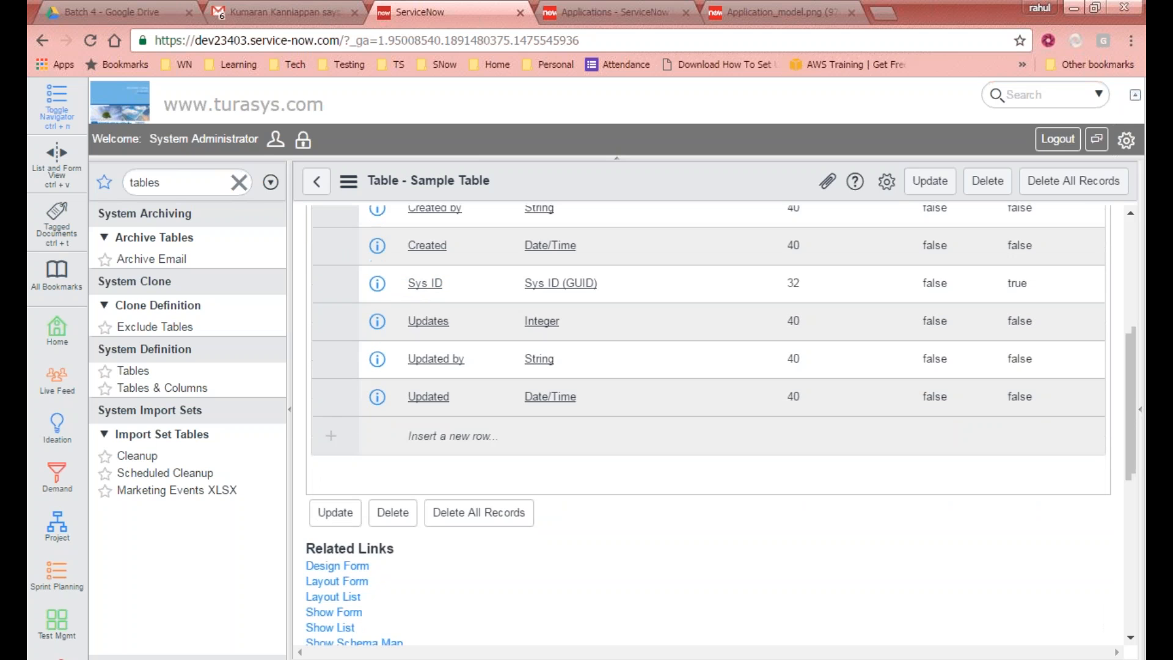
{"action": "scroll", "coordinate": [493, 567], "scroll_direction": "up", "scroll_amount": 3}
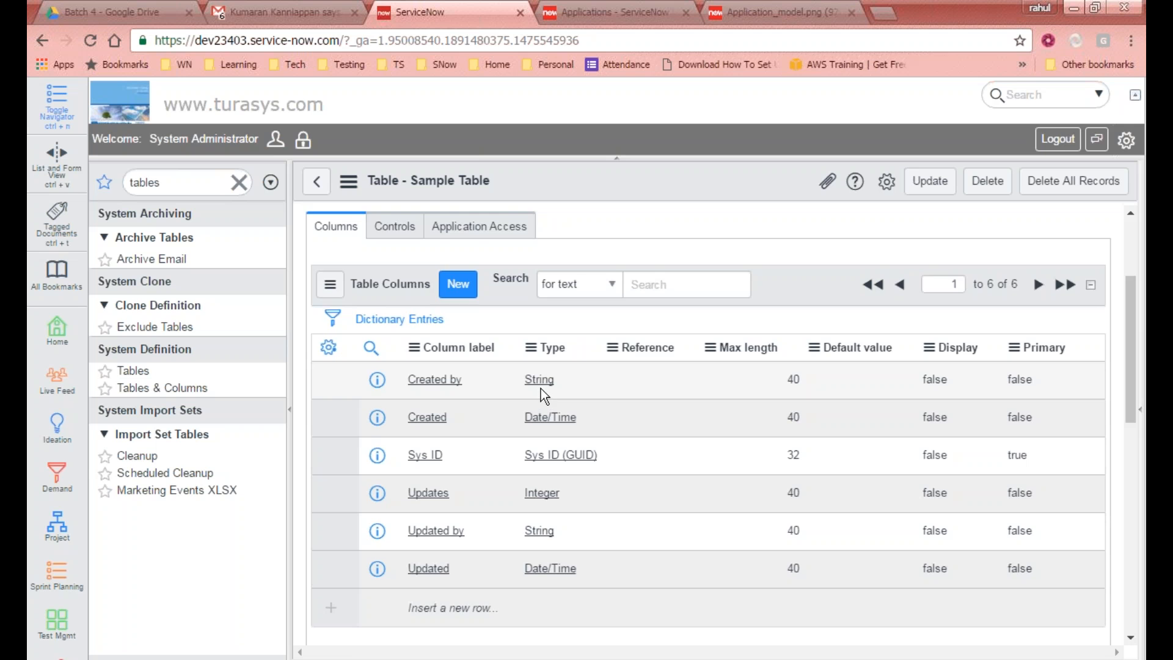
{"action": "scroll", "coordinate": [540, 389], "scroll_direction": "up", "scroll_amount": 2}
{"action": "scroll", "coordinate": [697, 350], "scroll_direction": "down", "scroll_amount": 5}
{"action": "scroll", "coordinate": [697, 350], "scroll_direction": "up", "scroll_amount": 5}
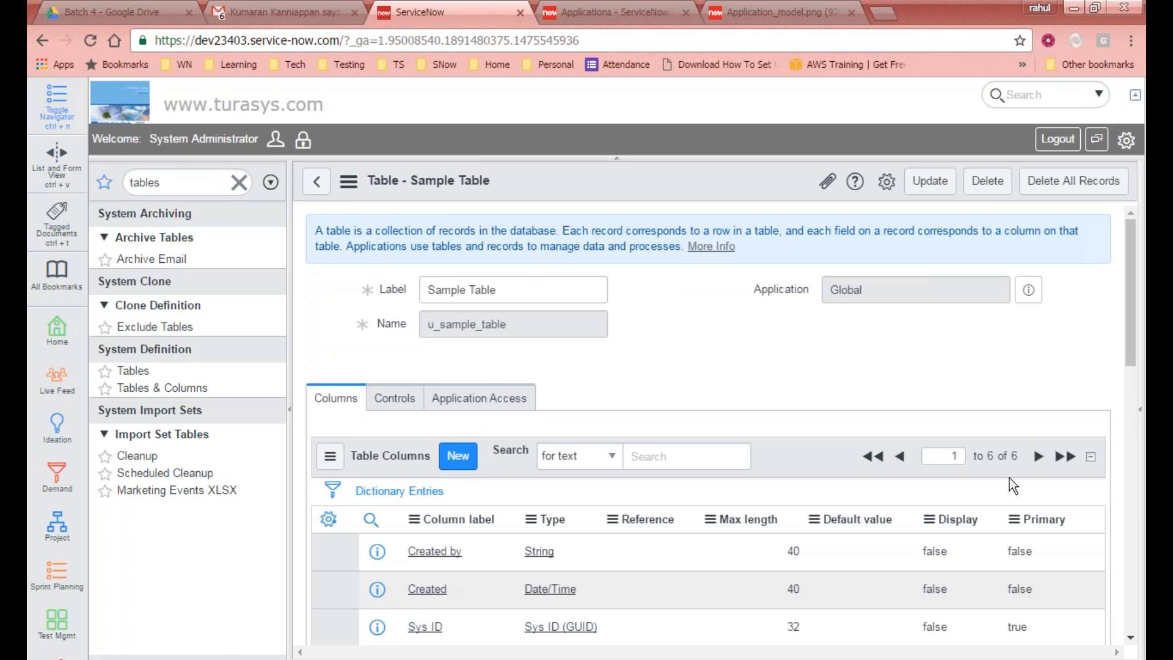
Step: Add a new column to Sample Table and set its type to String
{"action": "left_click", "coordinate": [457, 455]}
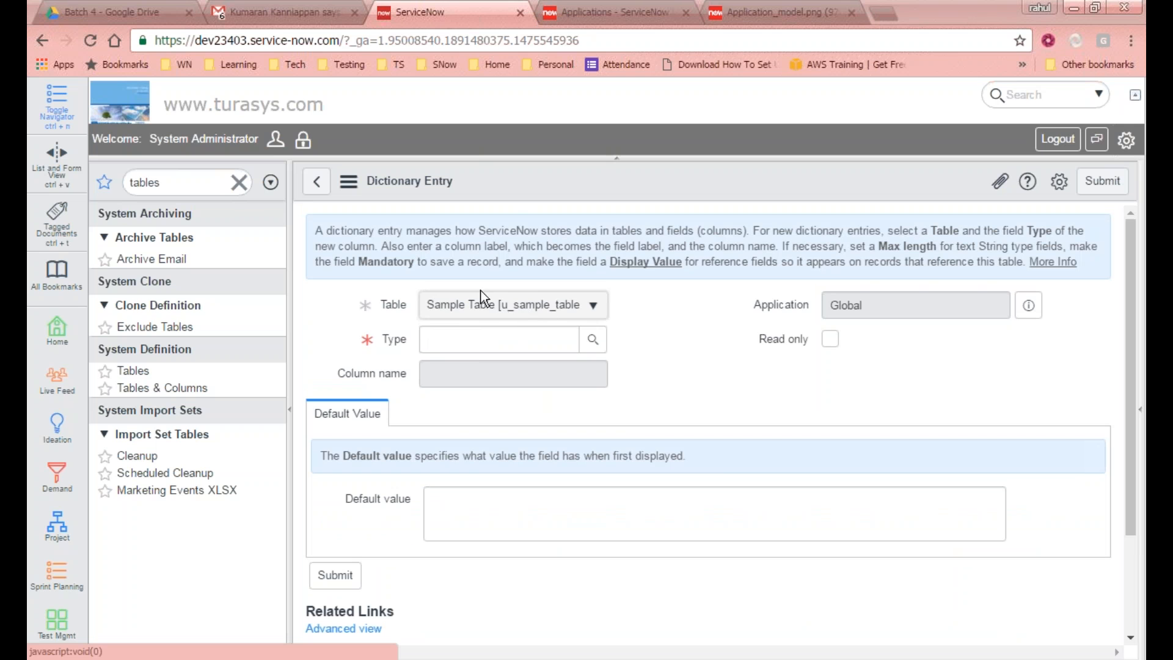
{"action": "left_click", "coordinate": [593, 340]}
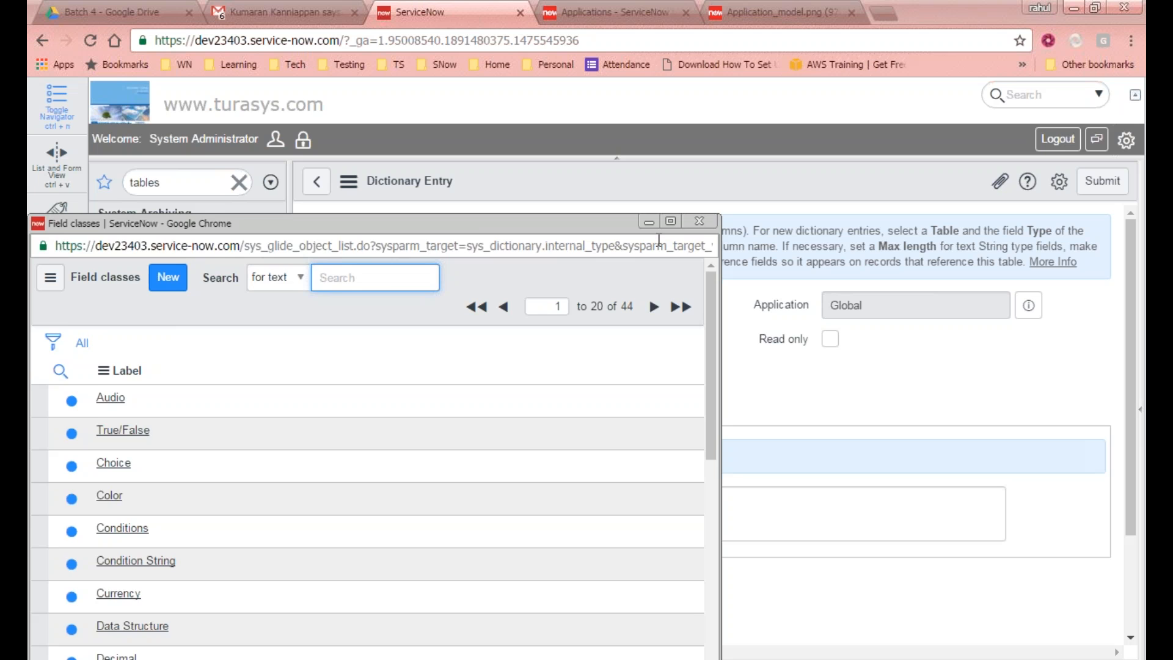
{"action": "left_click", "coordinate": [699, 221]}
{"action": "left_click", "coordinate": [527, 342]}
{"action": "type", "text": "string"}
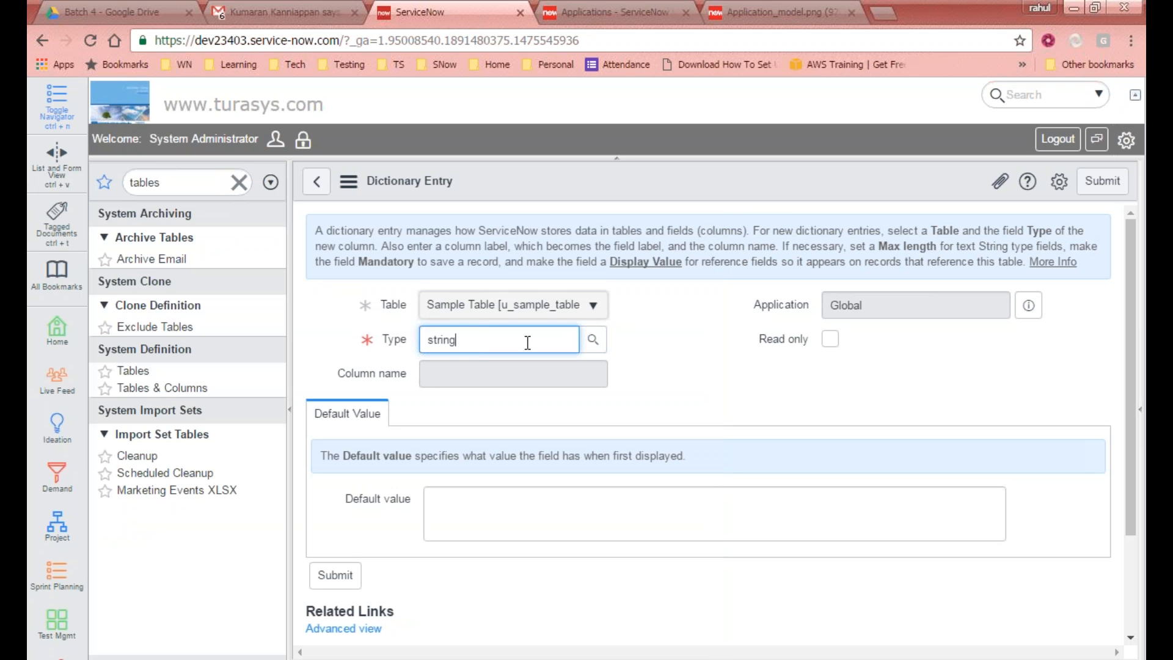
{"action": "left_click", "coordinate": [463, 366]}
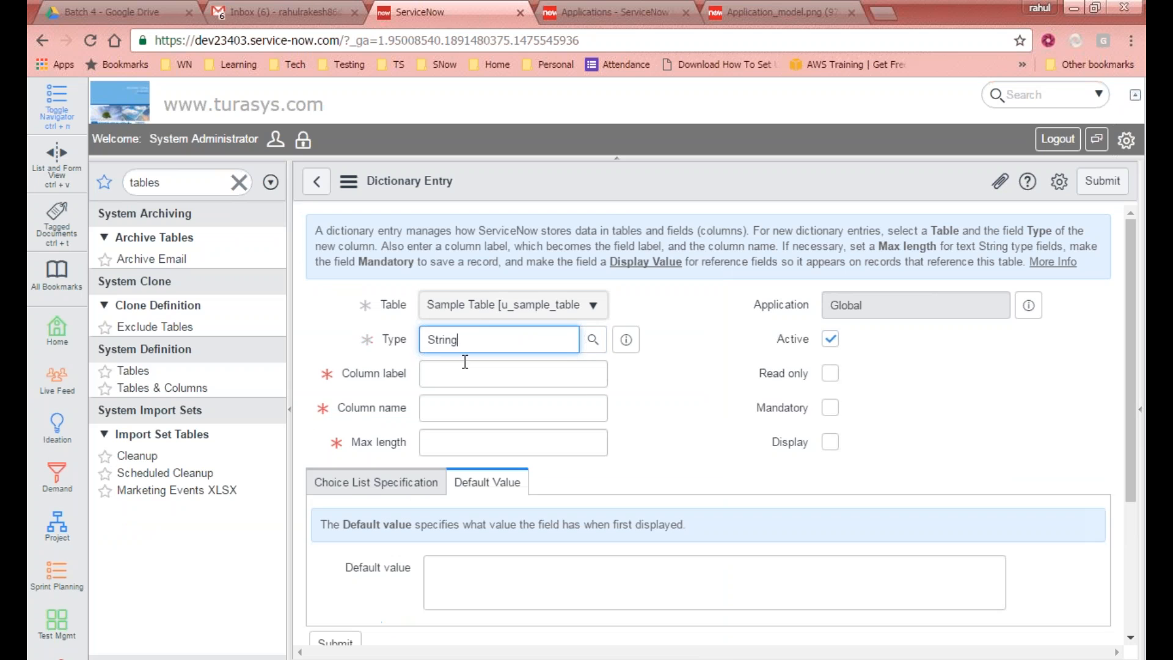
Step: Enter Sample Column as the column label and set the column's max length to 40
{"action": "left_click", "coordinate": [501, 372]}
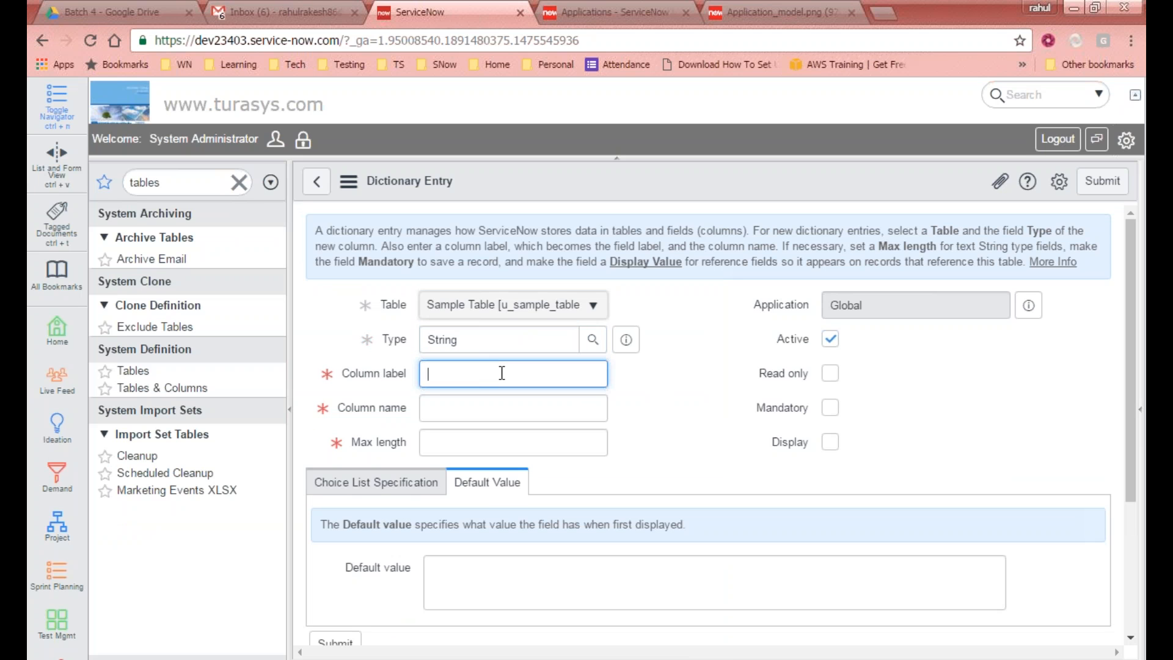
{"action": "type", "text": "Sample Column"}
{"action": "key", "text": "Tab"}
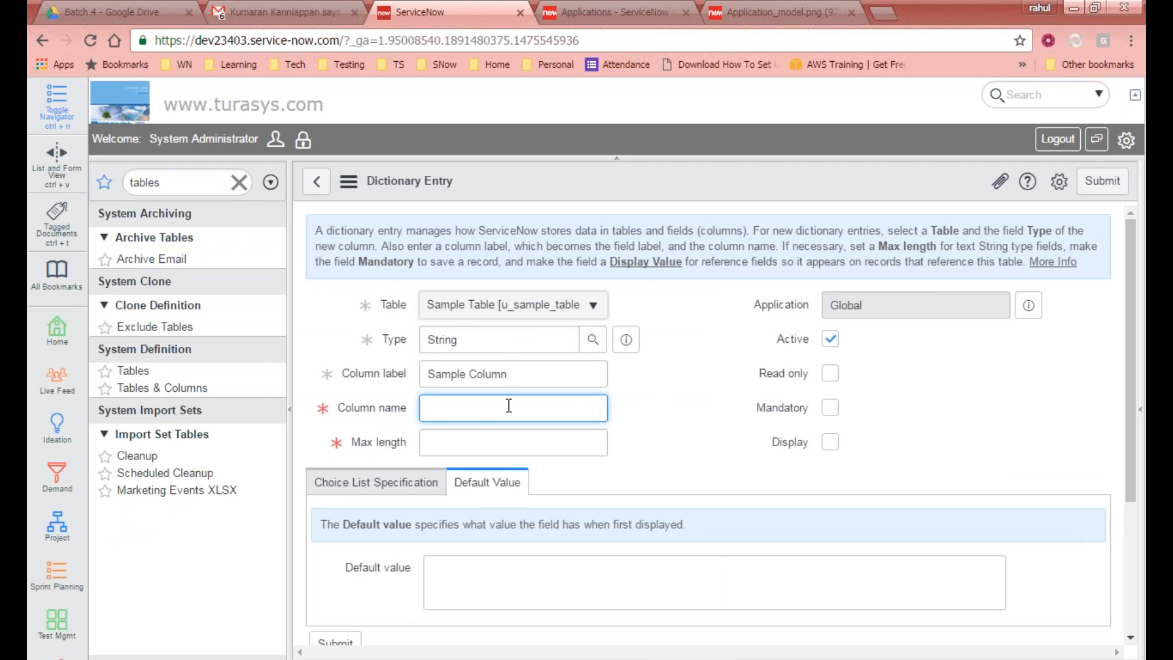
{"action": "left_click", "coordinate": [539, 376]}
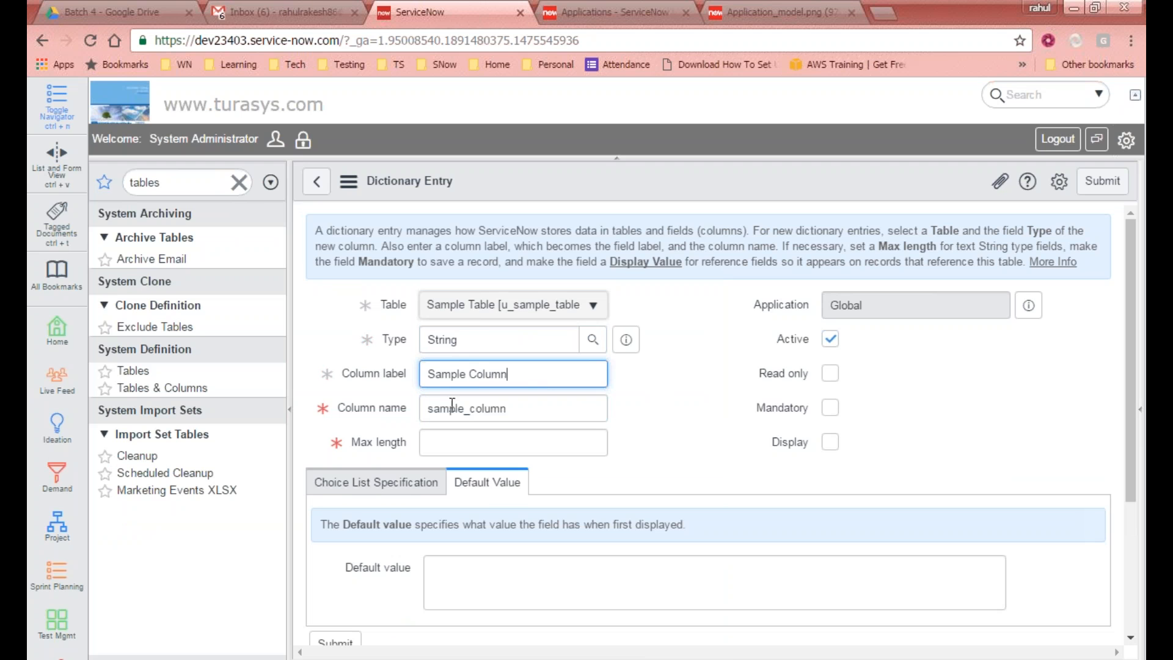
{"action": "left_click_drag", "start_coordinate": [517, 377], "coordinate": [331, 342]}
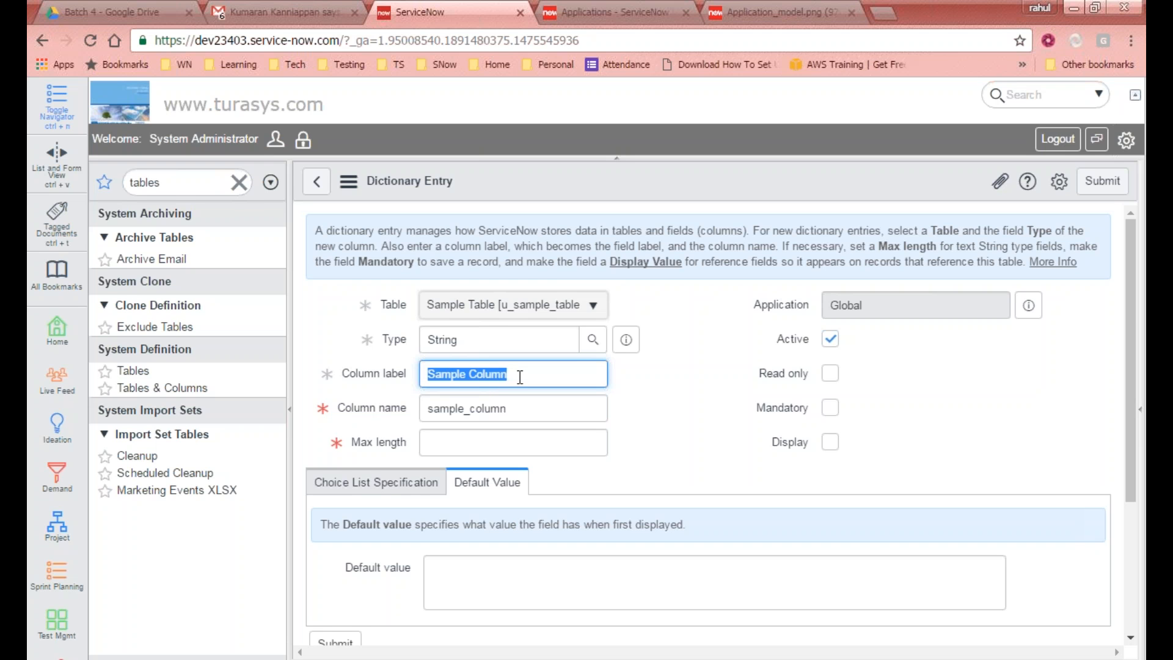
{"action": "left_click", "coordinate": [495, 417]}
{"action": "left_click_drag", "start_coordinate": [543, 419], "coordinate": [420, 394]}
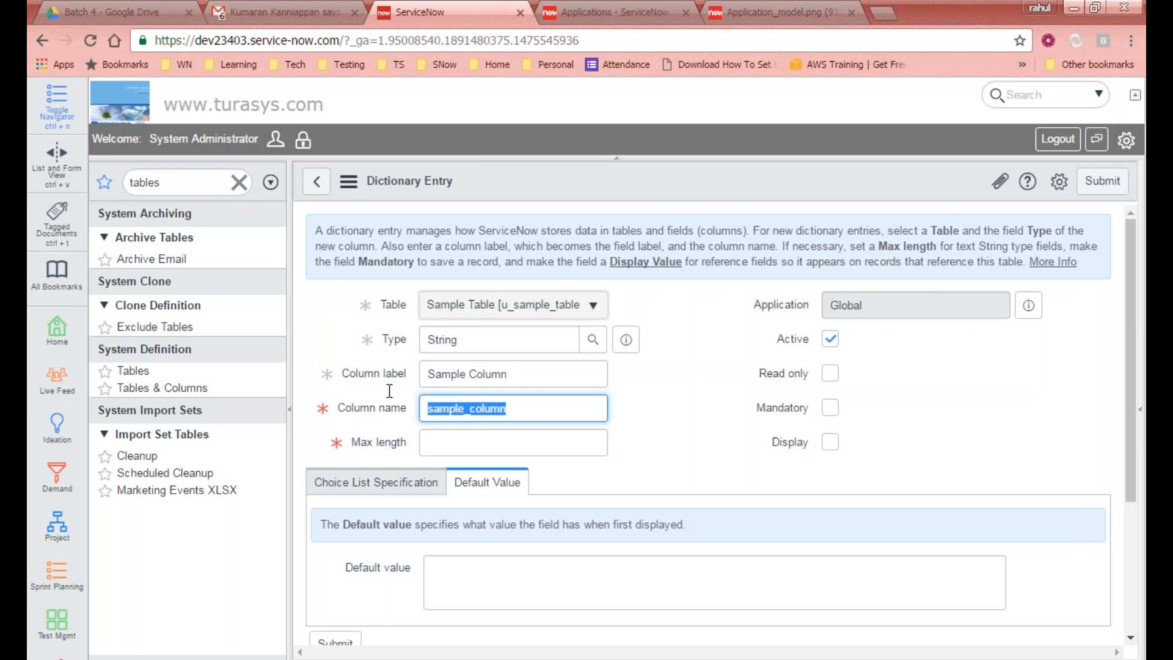
{"action": "left_click", "coordinate": [529, 451]}
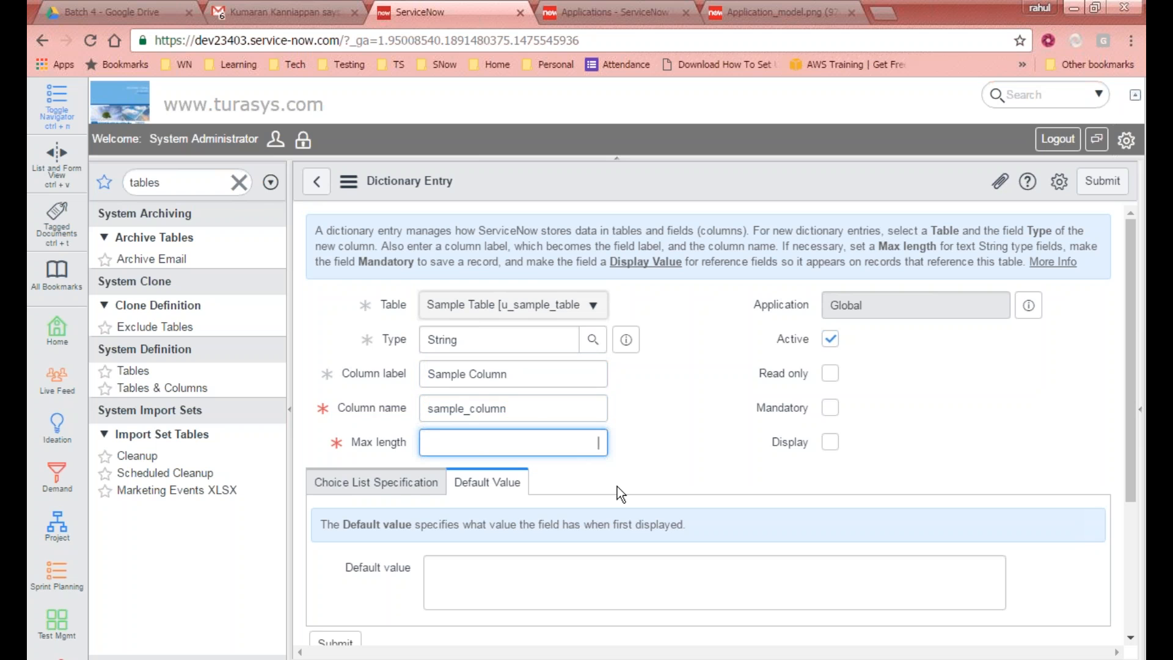
{"action": "type", "text": "40"}
{"action": "key", "text": "Tab"}
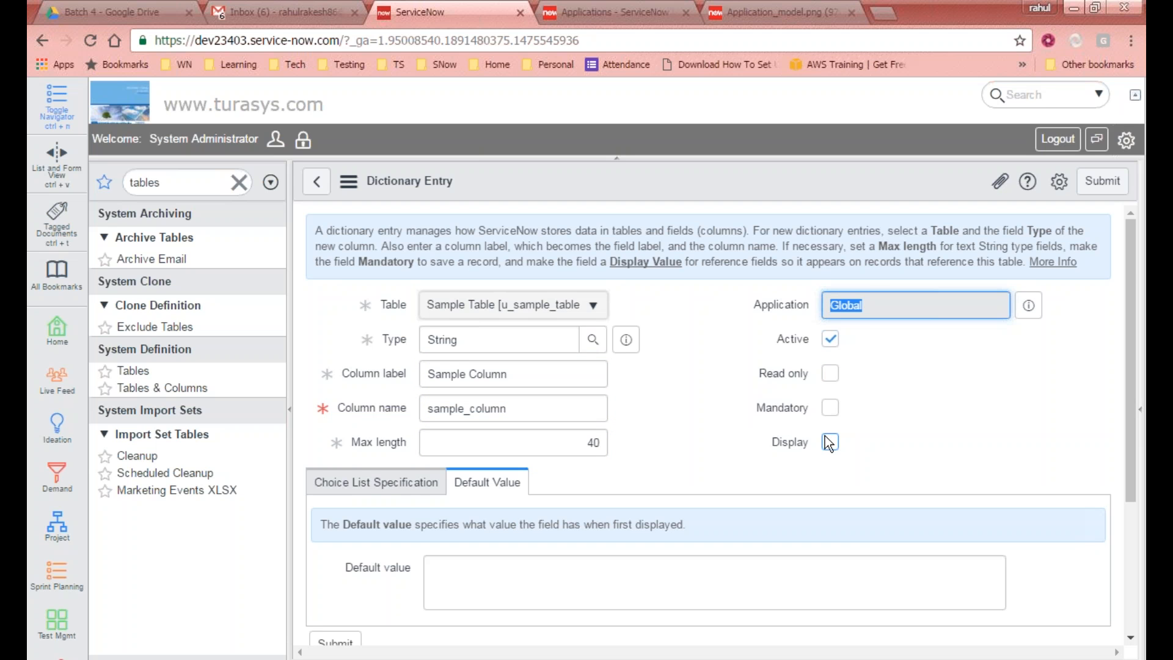
Step: Check the Choice List Specification and Default Value tabs, then submit the new Sample Column dictionary entry
{"action": "scroll", "coordinate": [833, 364], "scroll_direction": "down", "scroll_amount": 2}
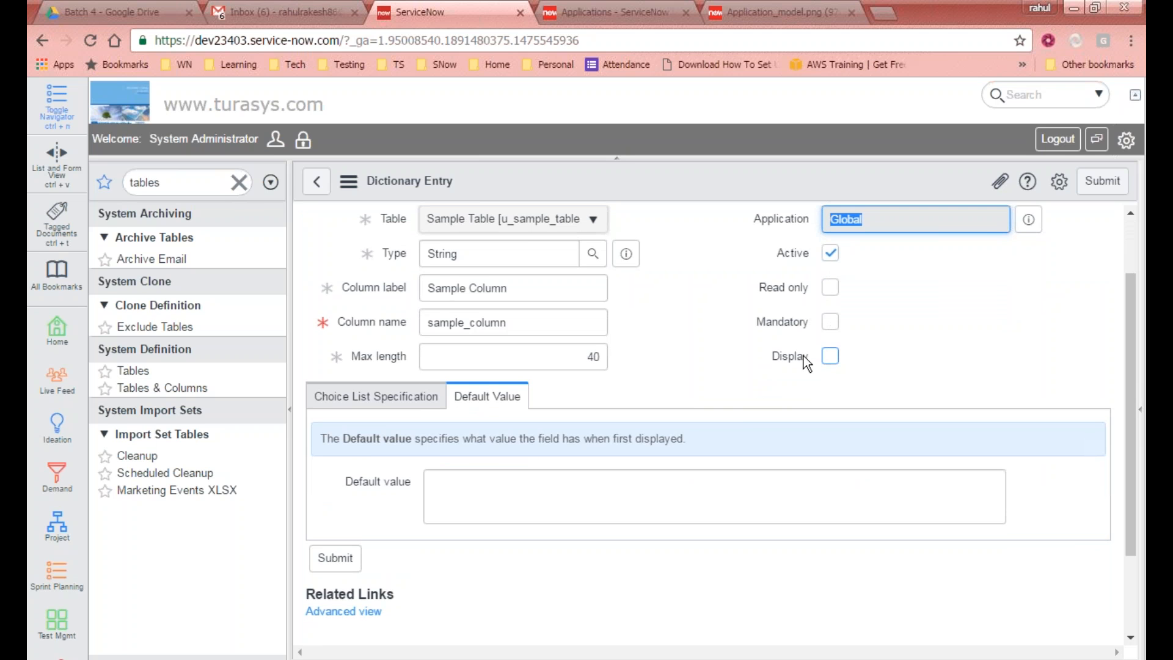
{"action": "left_click", "coordinate": [455, 484]}
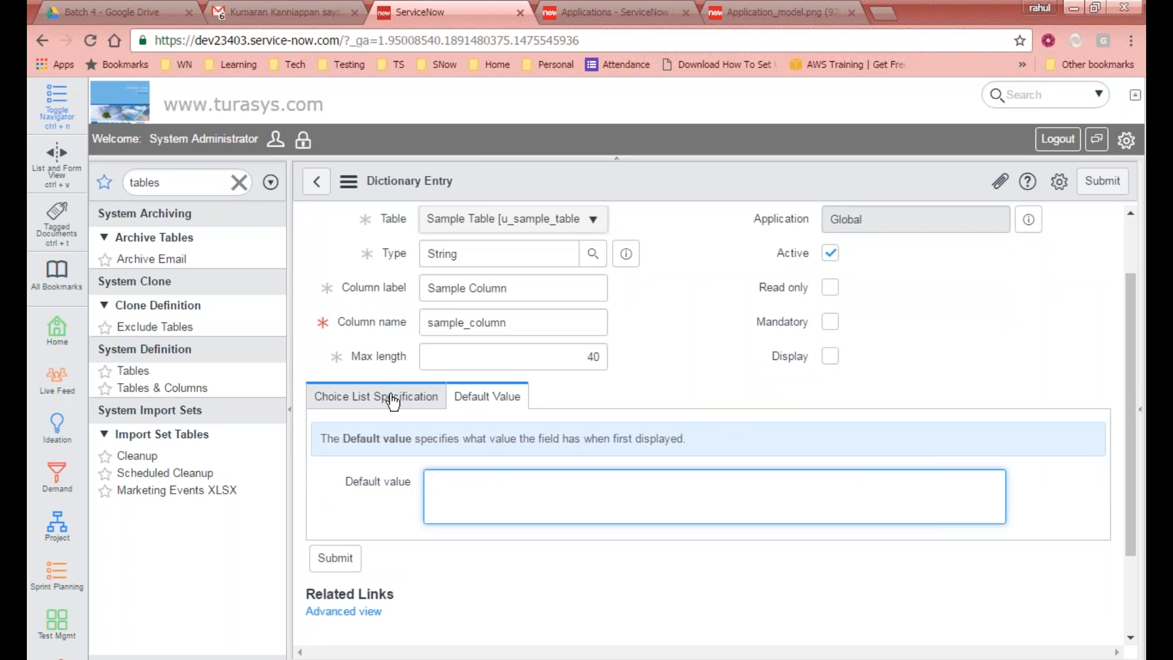
{"action": "left_click", "coordinate": [383, 408]}
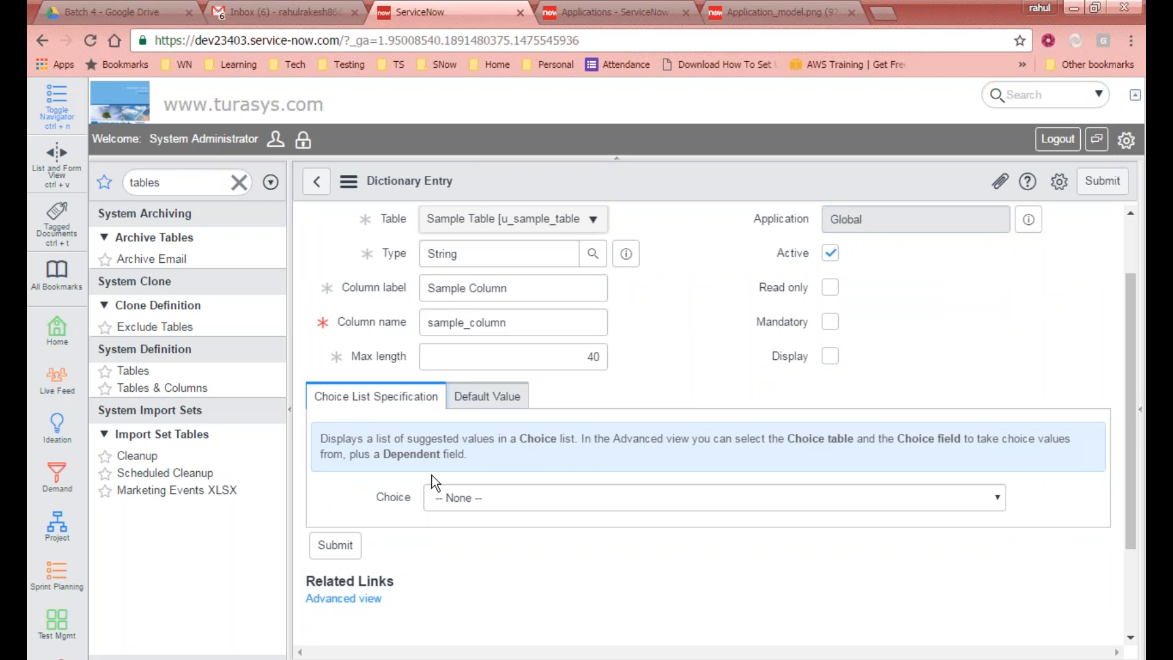
{"action": "left_click", "coordinate": [494, 392]}
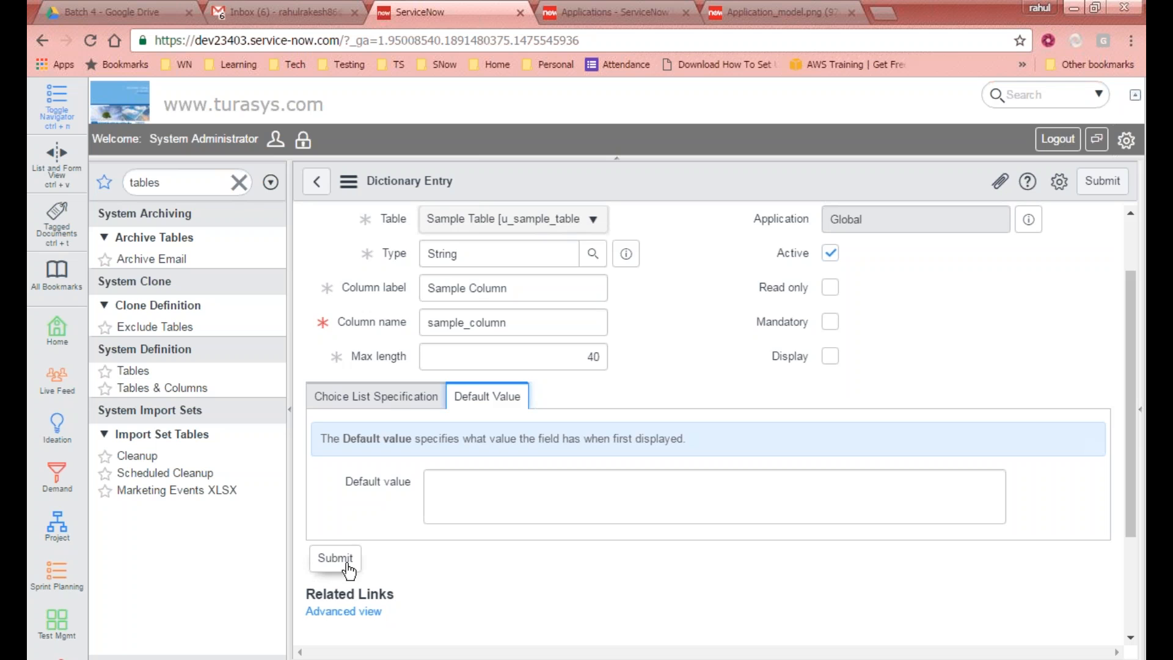
{"action": "left_click", "coordinate": [346, 565]}
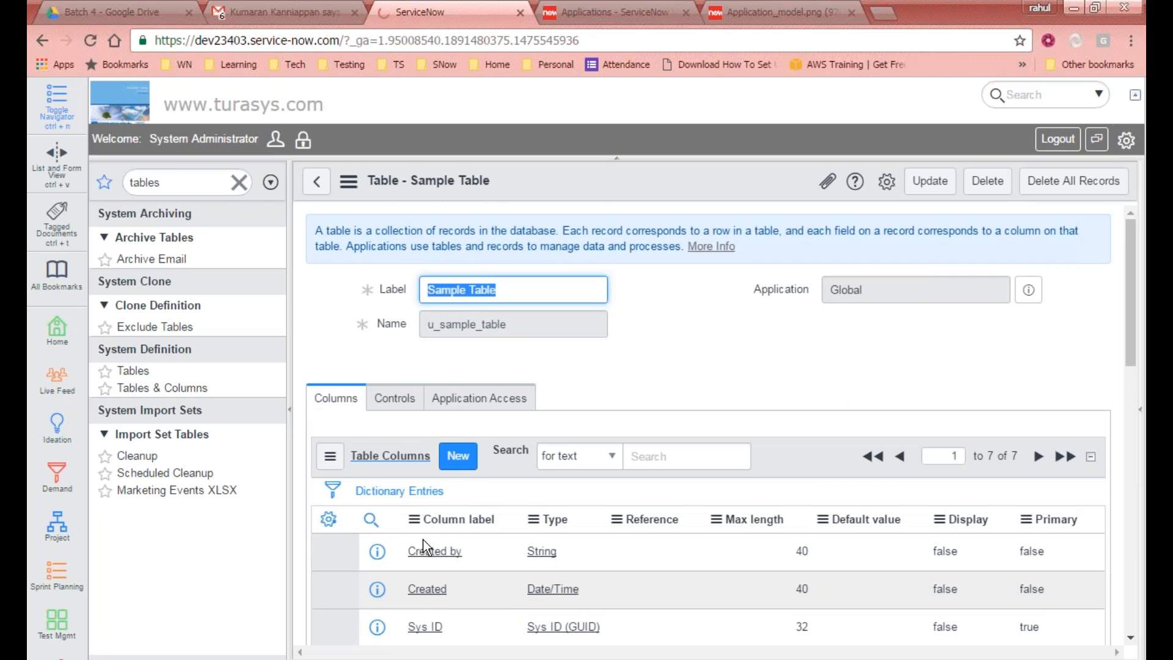
Step: Insert a new row in Sample Table's columns list to open a new dictionary entry
{"action": "scroll", "coordinate": [439, 370], "scroll_direction": "down", "scroll_amount": 7}
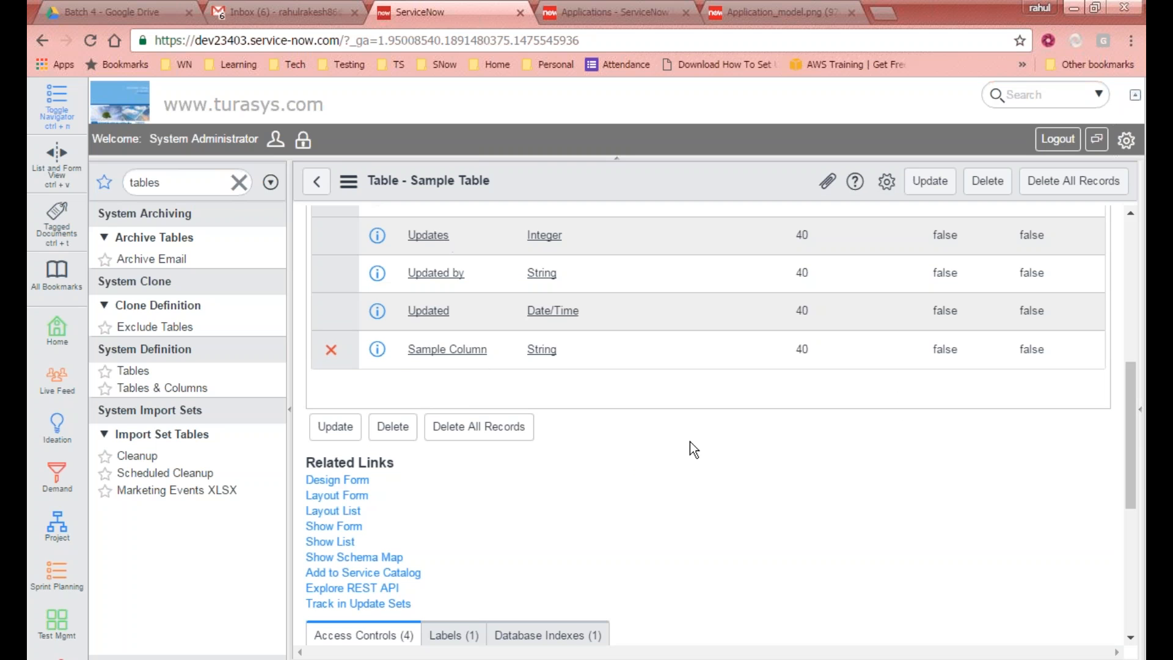
{"action": "scroll", "coordinate": [484, 380], "scroll_direction": "up", "scroll_amount": 7}
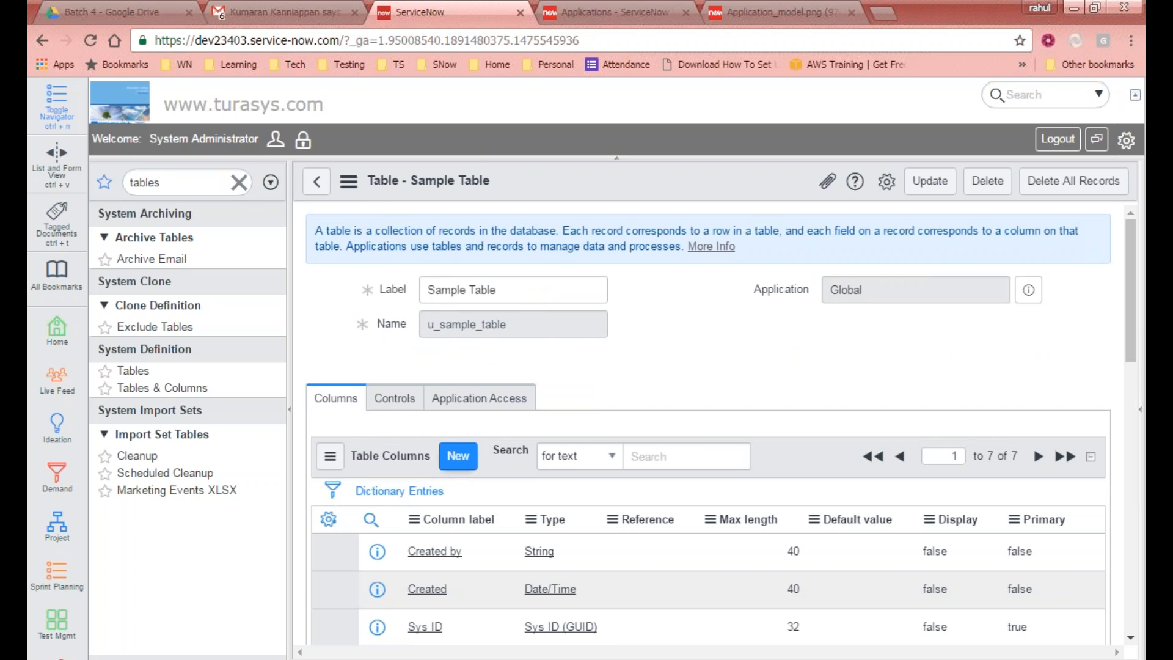
{"action": "scroll", "coordinate": [709, 366], "scroll_direction": "down", "scroll_amount": 5}
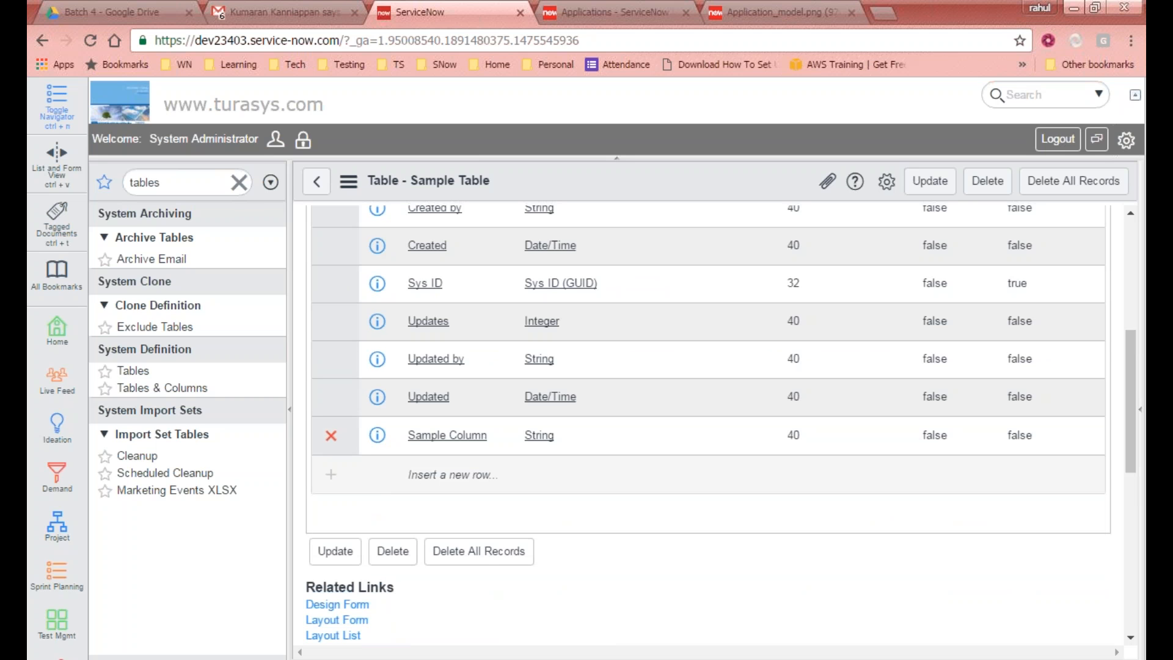
{"action": "scroll", "coordinate": [607, 542], "scroll_direction": "up", "scroll_amount": 4}
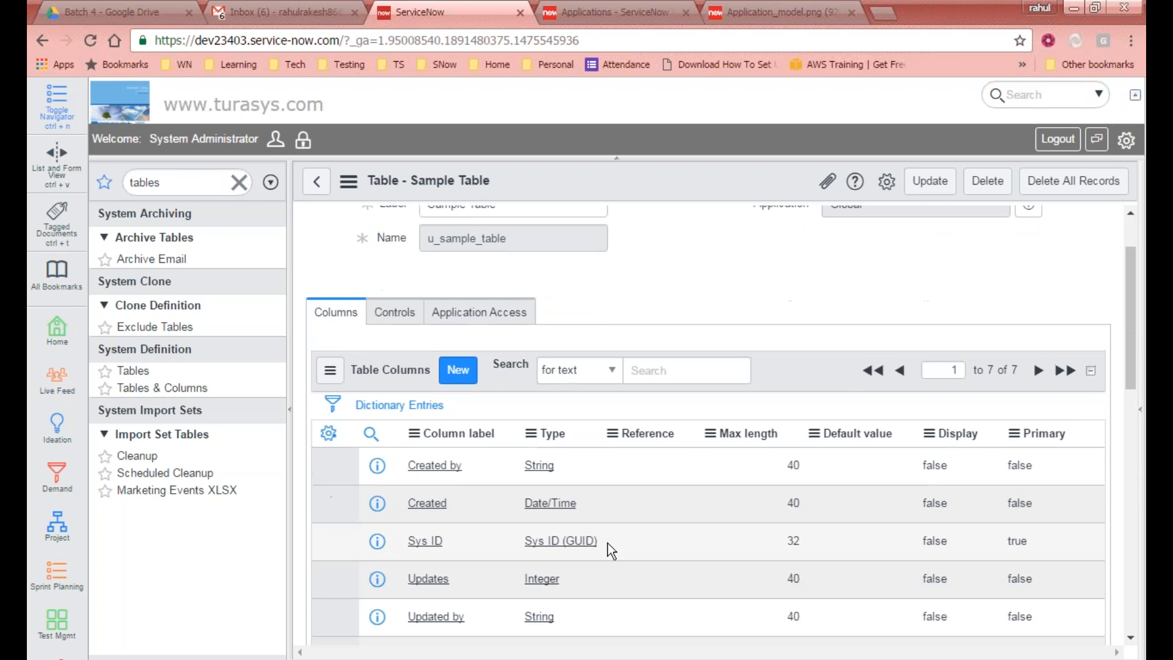
{"action": "scroll", "coordinate": [549, 534], "scroll_direction": "down", "scroll_amount": 4}
{"action": "scroll", "coordinate": [464, 484], "scroll_direction": "up", "scroll_amount": 1}
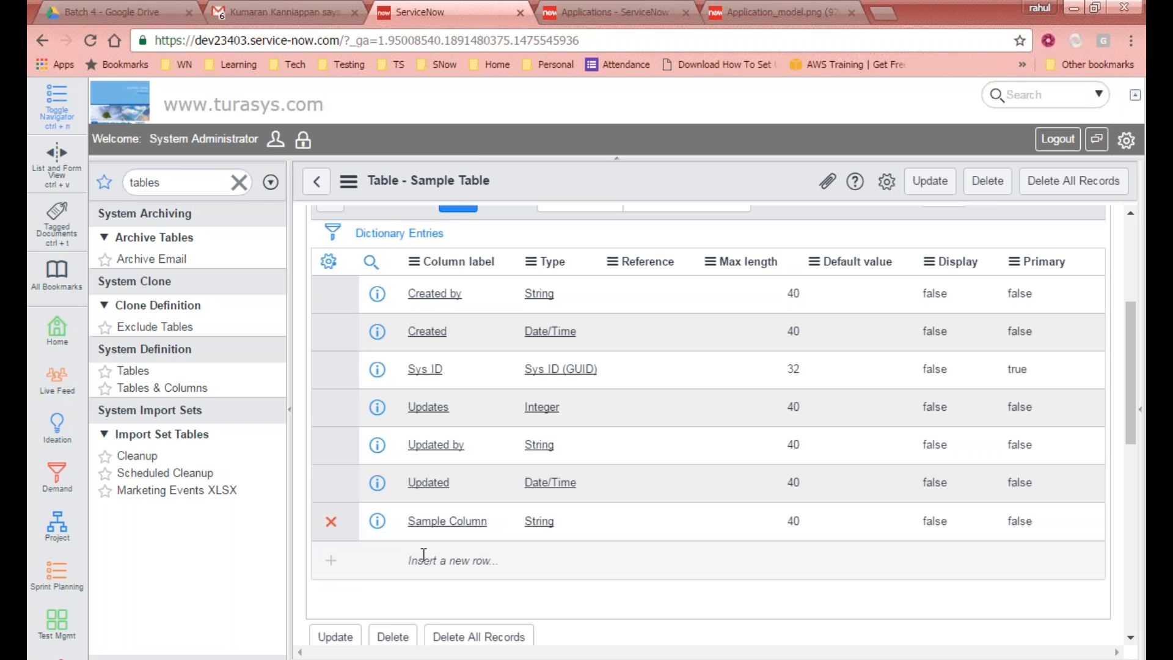
{"action": "left_click", "coordinate": [424, 559]}
{"action": "left_click", "coordinate": [621, 560]}
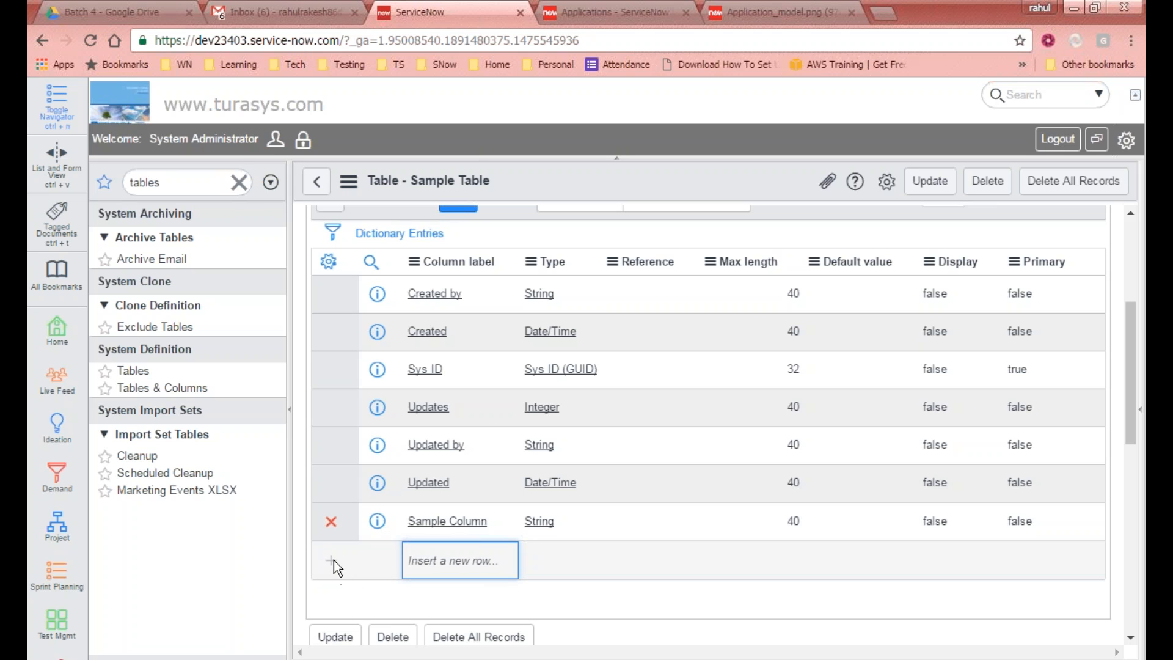
{"action": "scroll", "coordinate": [391, 413], "scroll_direction": "up", "scroll_amount": 4}
{"action": "left_click", "coordinate": [459, 457]}
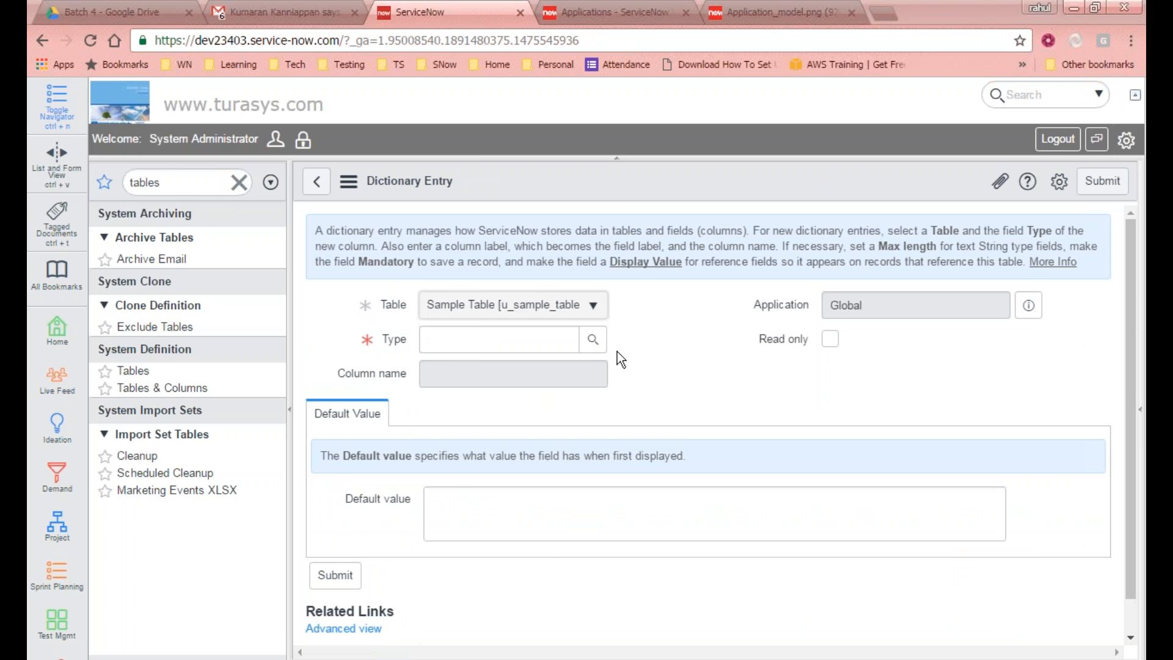
Step: Set the new column's type to Integer, label it integer column, and submit the entry
{"action": "left_click", "coordinate": [505, 340]}
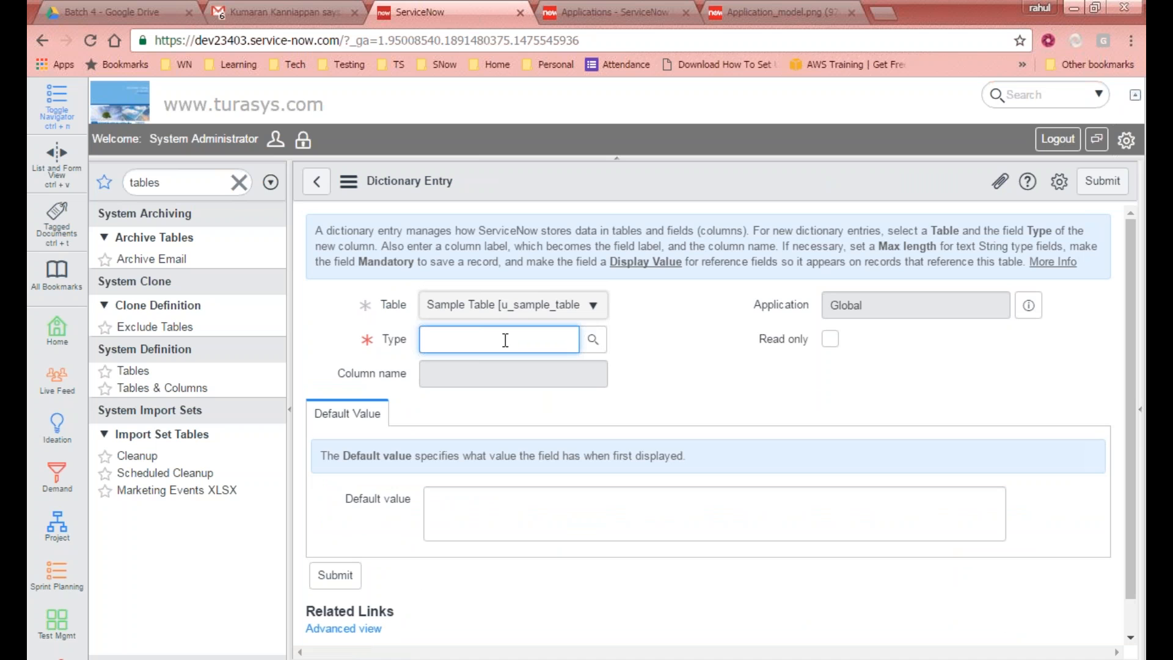
{"action": "type", "text": "integ"}
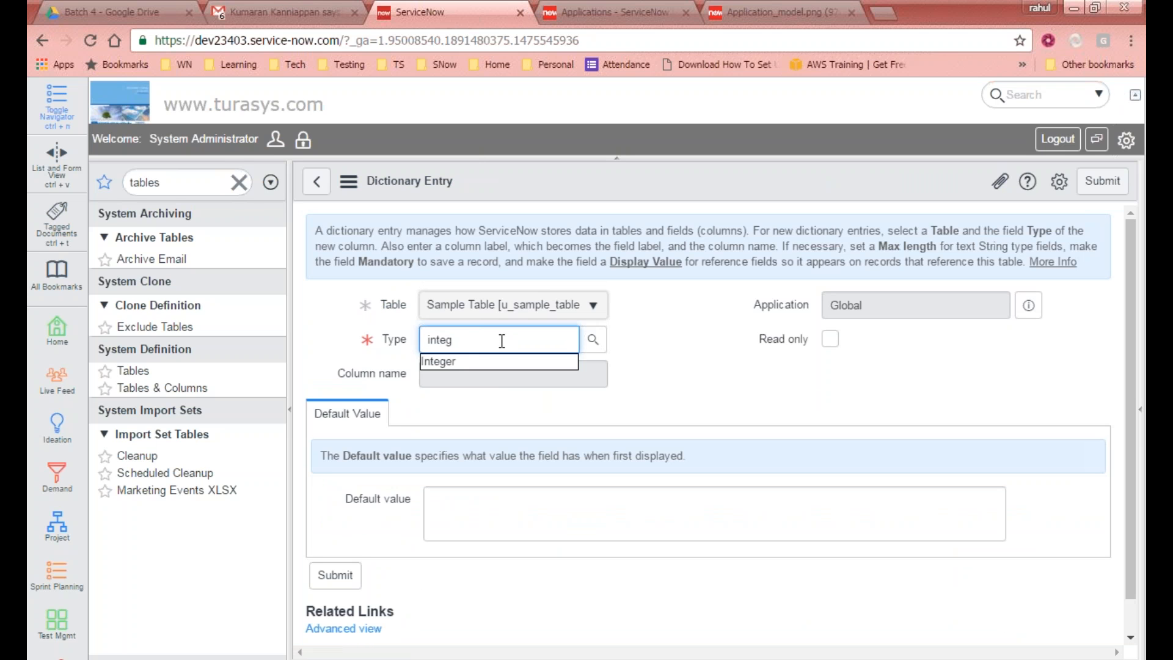
{"action": "left_click", "coordinate": [490, 361]}
{"action": "left_click", "coordinate": [469, 384]}
{"action": "type", "text": "inte"}
{"action": "key", "text": "BackSpace"}
{"action": "key", "text": "BackSpace"}
{"action": "type", "text": "teger column"}
{"action": "key", "text": "Tab"}
{"action": "key", "text": "Tab"}
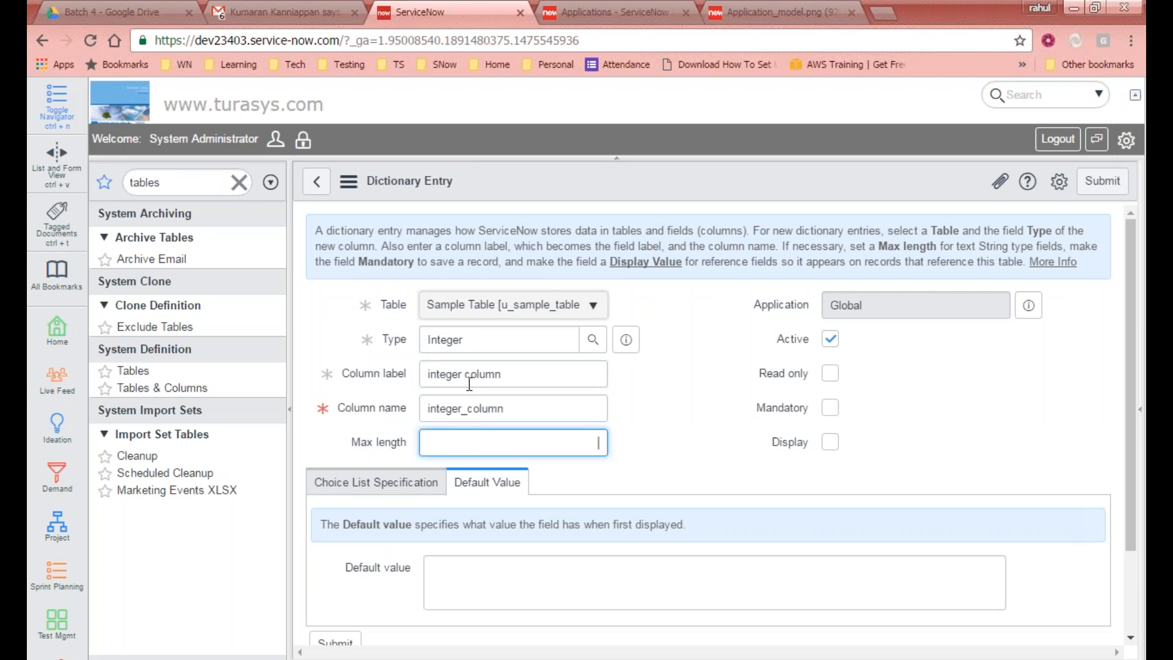
{"action": "scroll", "coordinate": [702, 477], "scroll_direction": "down", "scroll_amount": 3}
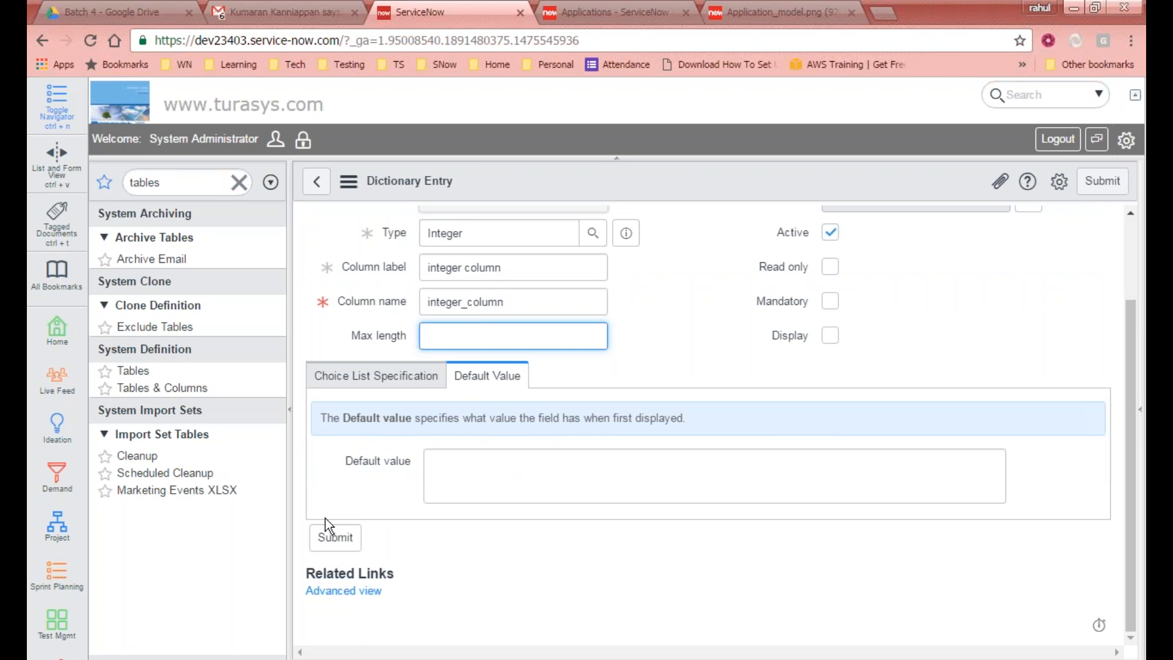
{"action": "left_click", "coordinate": [336, 543]}
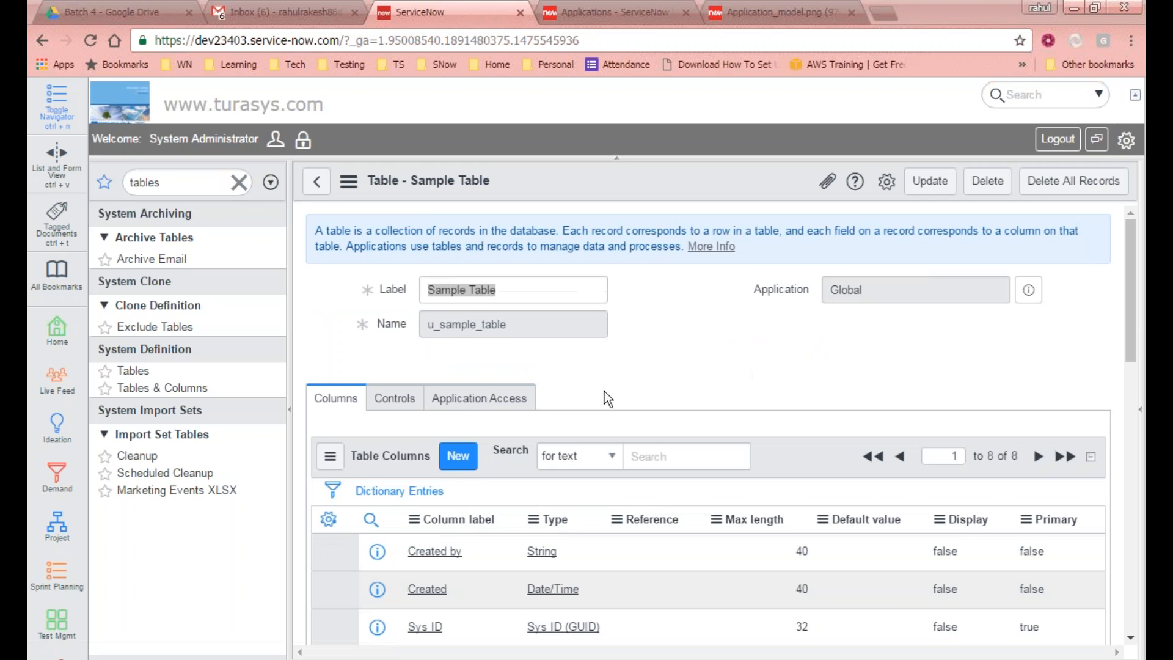
Step: Review Sample Table's columns list, related links and access controls
{"action": "scroll", "coordinate": [666, 346], "scroll_direction": "down", "scroll_amount": 4}
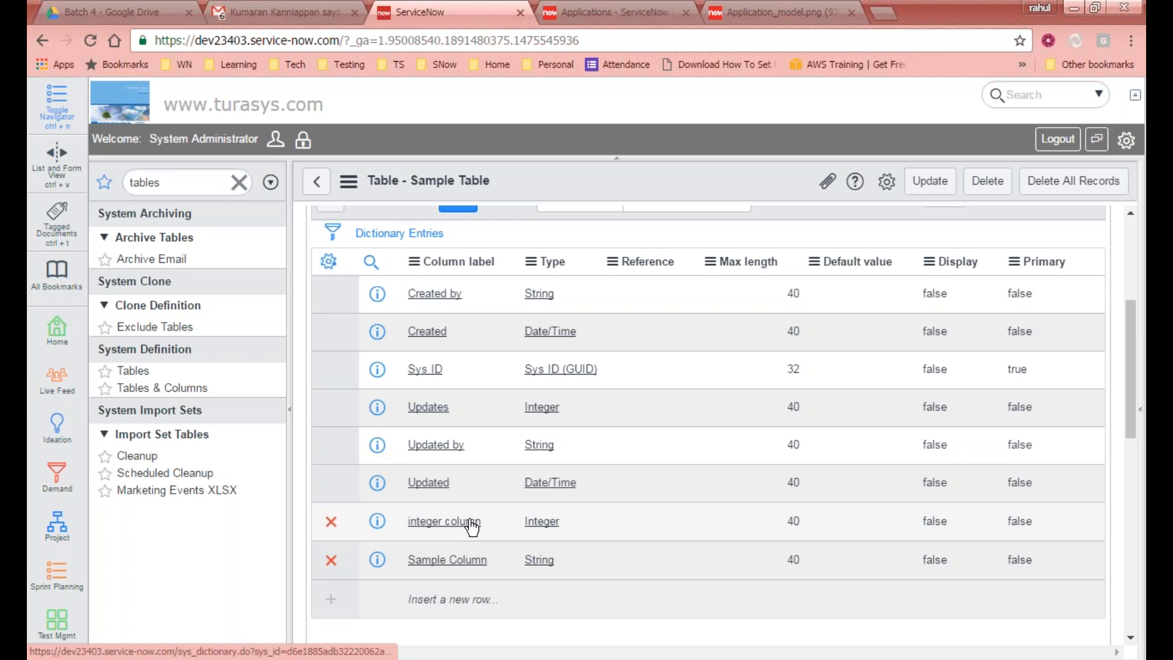
{"action": "scroll", "coordinate": [471, 524], "scroll_direction": "up", "scroll_amount": 3}
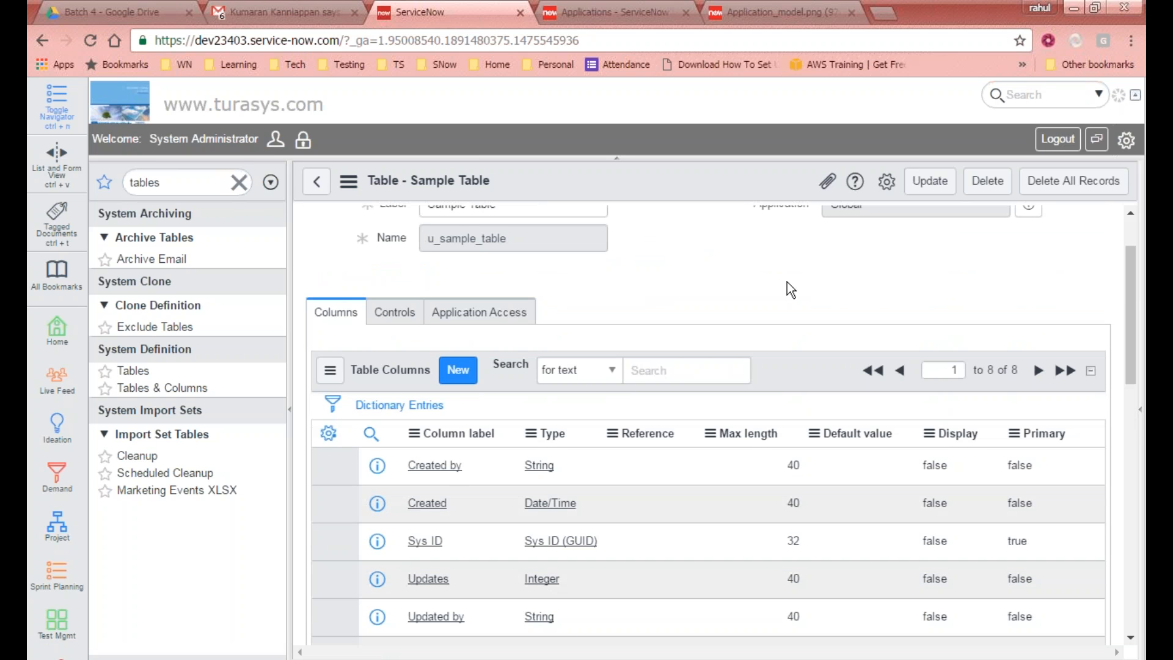
{"action": "scroll", "coordinate": [429, 522], "scroll_direction": "down", "scroll_amount": 3}
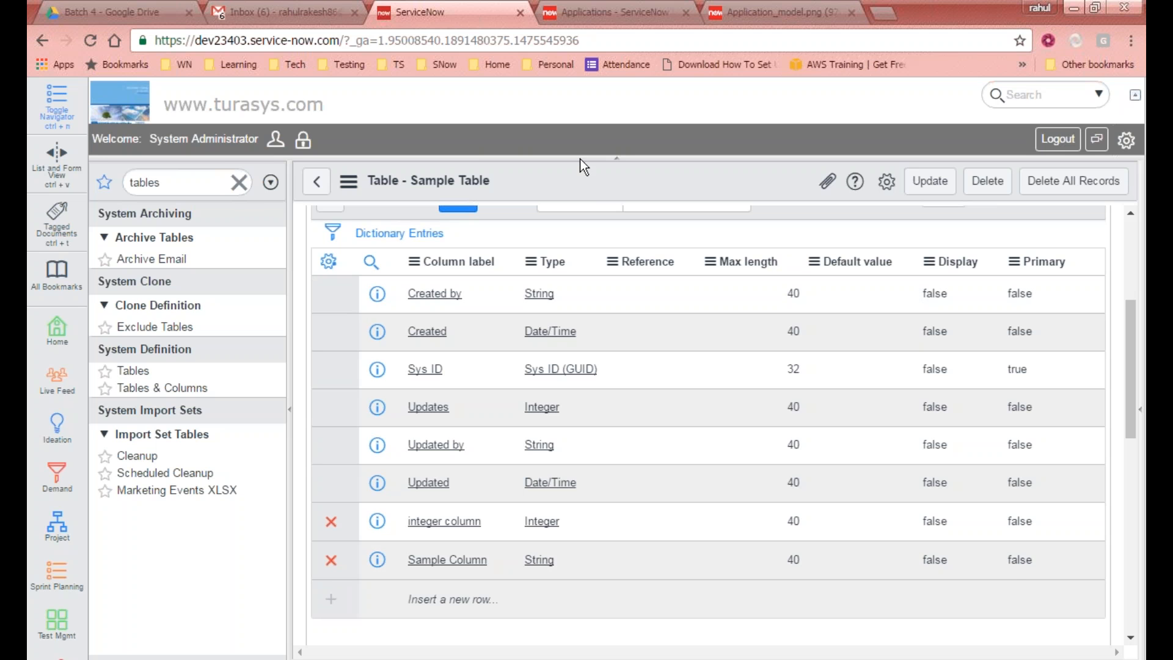
{"action": "scroll", "coordinate": [534, 320], "scroll_direction": "up", "scroll_amount": 4}
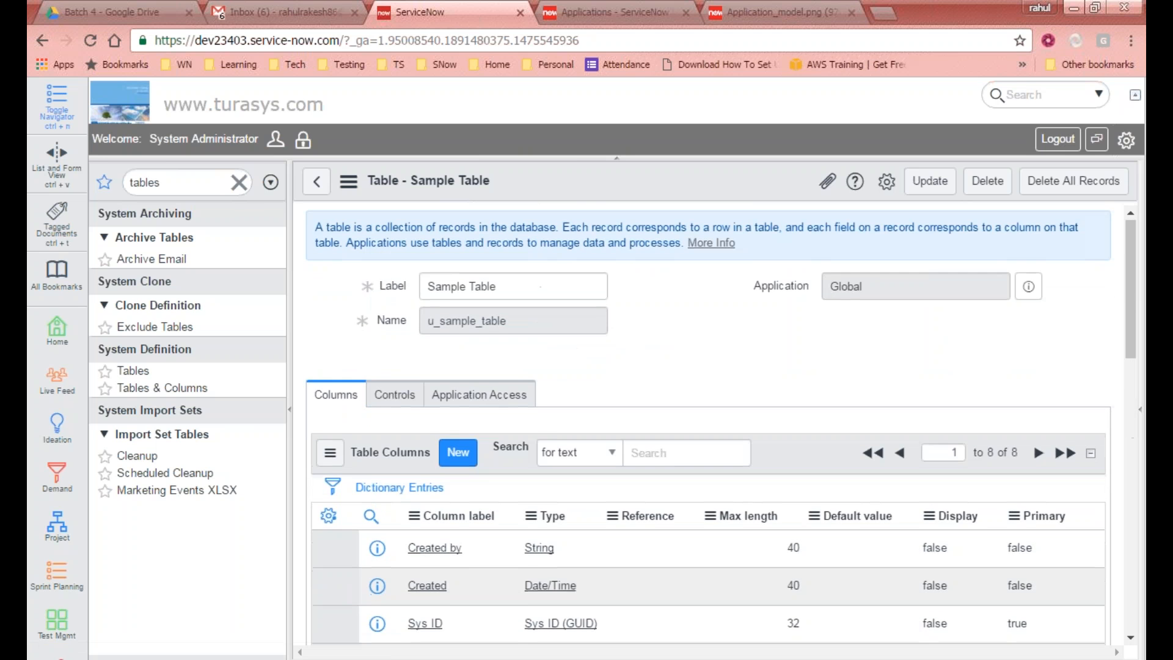
{"action": "scroll", "coordinate": [534, 320], "scroll_direction": "down", "scroll_amount": 9}
{"action": "scroll", "coordinate": [529, 331], "scroll_direction": "up", "scroll_amount": 10}
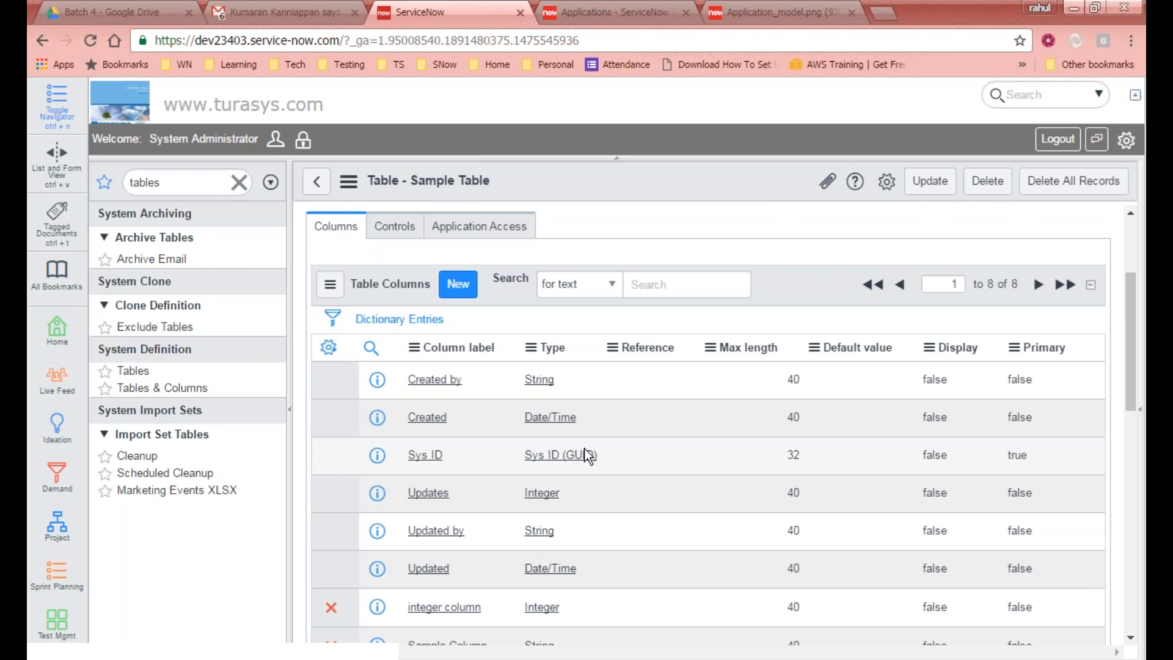
{"action": "scroll", "coordinate": [946, 414], "scroll_direction": "down", "scroll_amount": 10}
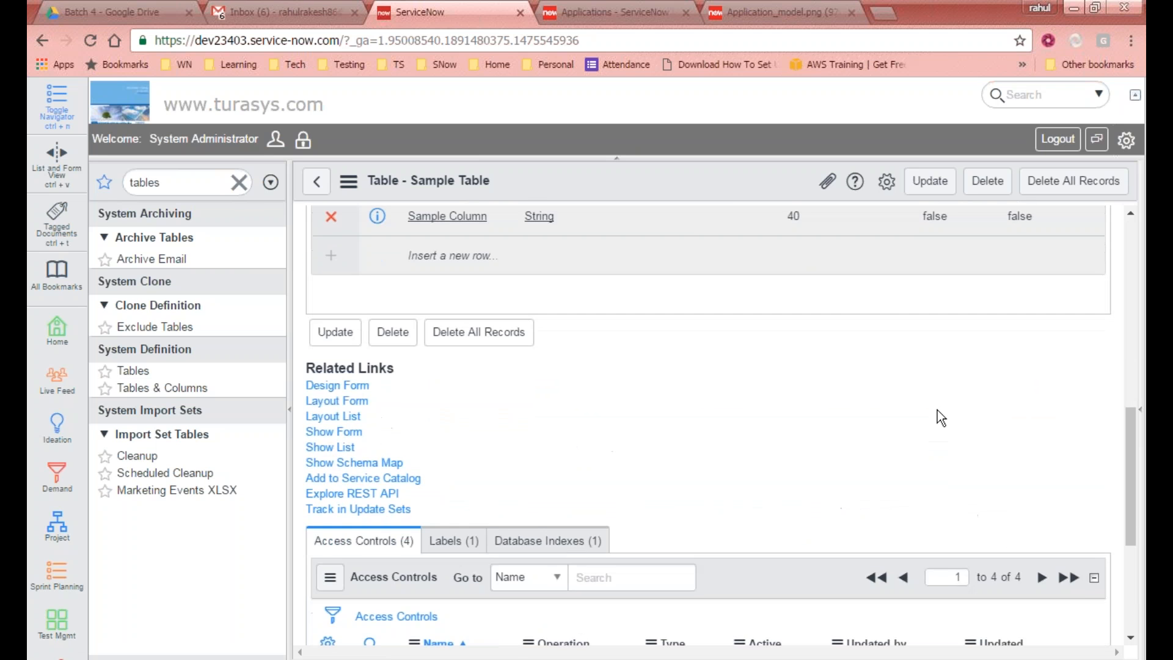
{"action": "scroll", "coordinate": [937, 409], "scroll_direction": "up", "scroll_amount": 5}
{"action": "scroll", "coordinate": [778, 451], "scroll_direction": "up", "scroll_amount": 5}
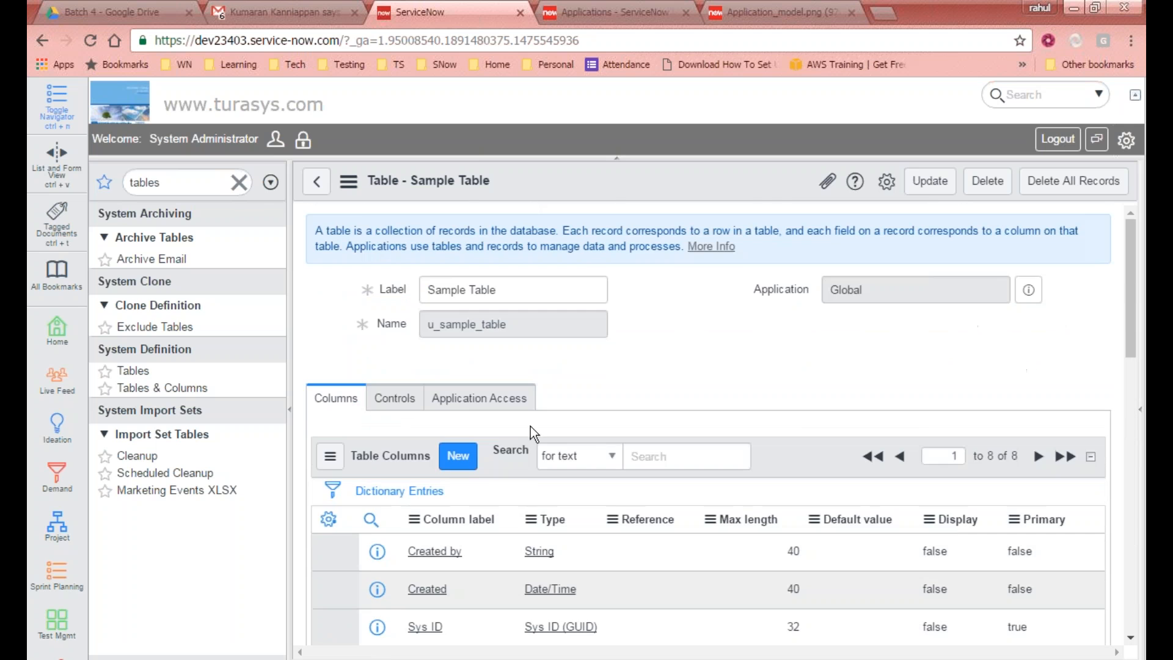
{"action": "scroll", "coordinate": [530, 426], "scroll_direction": "down", "scroll_amount": 8}
{"action": "scroll", "coordinate": [357, 342], "scroll_direction": "down", "scroll_amount": 4}
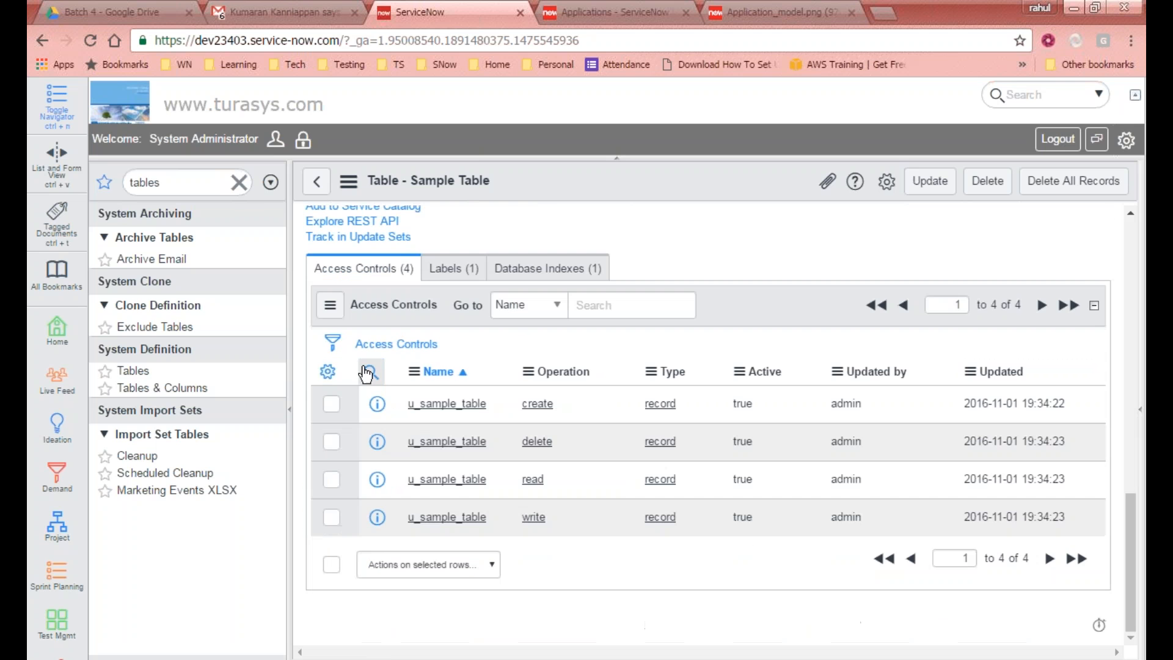
{"action": "scroll", "coordinate": [360, 397], "scroll_direction": "up", "scroll_amount": 6}
{"action": "scroll", "coordinate": [412, 420], "scroll_direction": "down", "scroll_amount": 5}
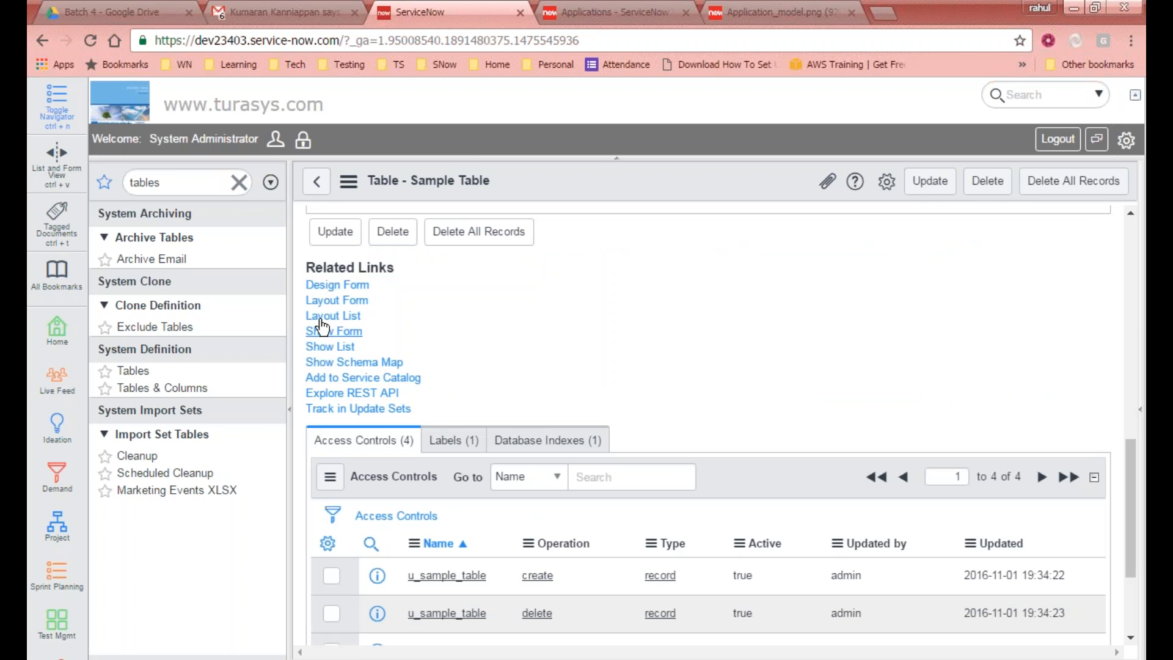
{"action": "scroll", "coordinate": [474, 422], "scroll_direction": "up", "scroll_amount": 5}
{"action": "scroll", "coordinate": [474, 422], "scroll_direction": "up", "scroll_amount": 3}
Step: Examine the Controls and Application Access tabs of Sample Table, returning to Columns
{"action": "left_click", "coordinate": [408, 397]}
{"action": "scroll", "coordinate": [413, 396], "scroll_direction": "down", "scroll_amount": 1}
{"action": "left_click", "coordinate": [498, 324]}
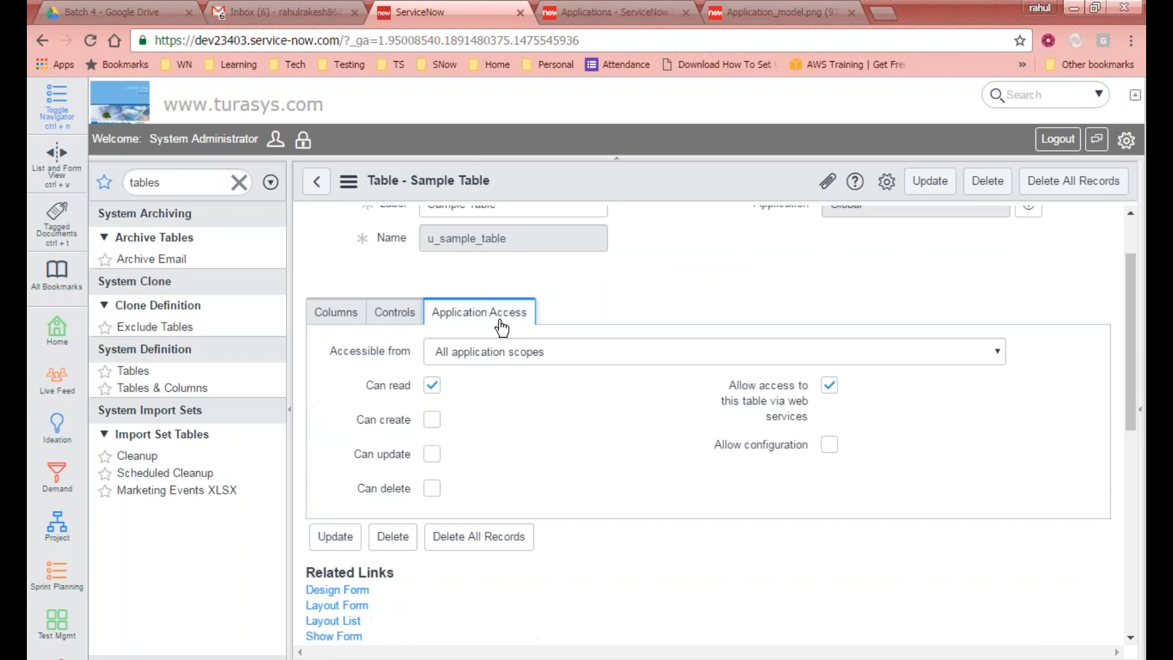
{"action": "scroll", "coordinate": [501, 328], "scroll_direction": "down", "scroll_amount": 6}
{"action": "scroll", "coordinate": [501, 330], "scroll_direction": "up", "scroll_amount": 7}
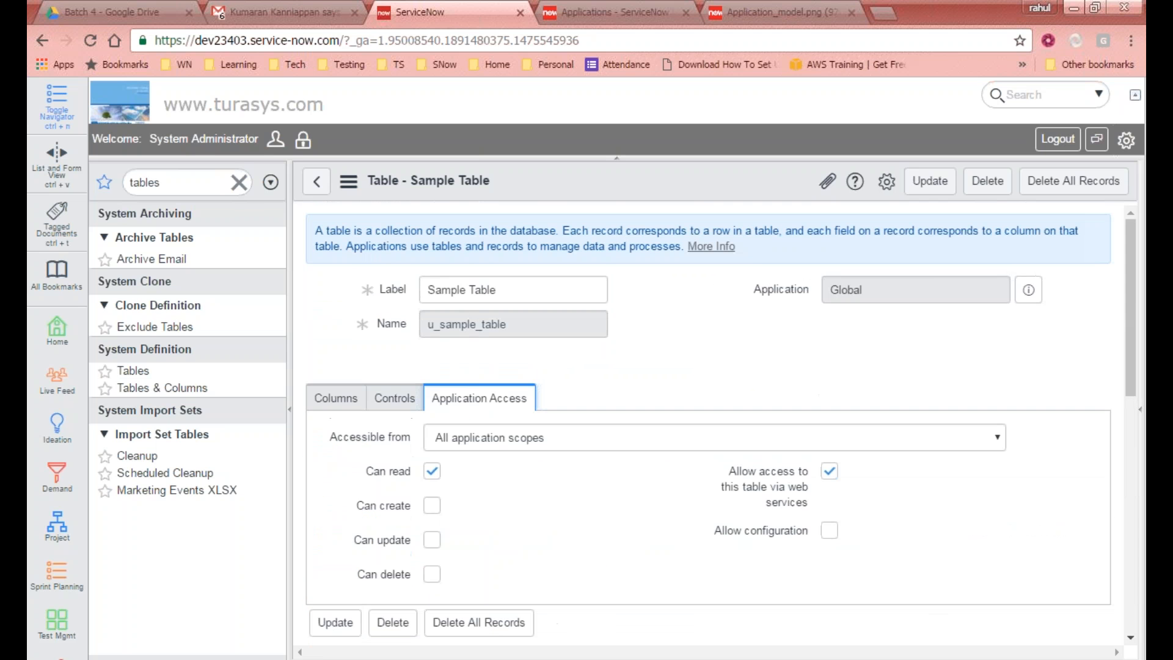
{"action": "left_click", "coordinate": [391, 398]}
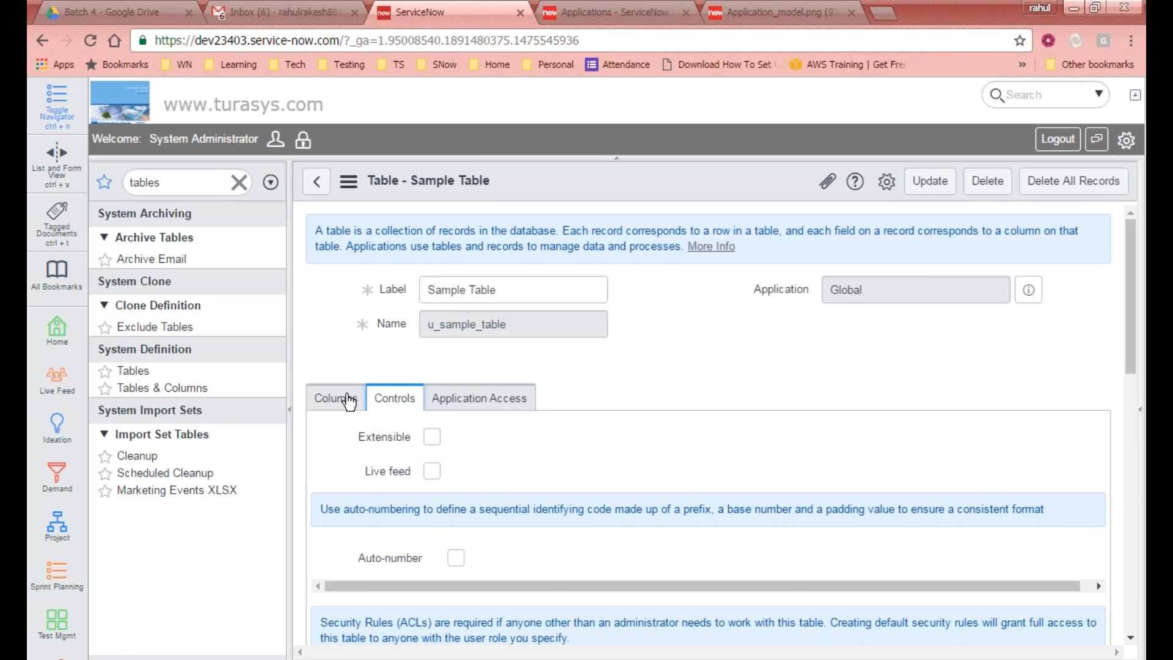
{"action": "left_click", "coordinate": [348, 400]}
Step: Scroll through Sample Table's columns and related lists again
{"action": "scroll", "coordinate": [632, 441], "scroll_direction": "down", "scroll_amount": 5}
{"action": "scroll", "coordinate": [632, 441], "scroll_direction": "up", "scroll_amount": 5}
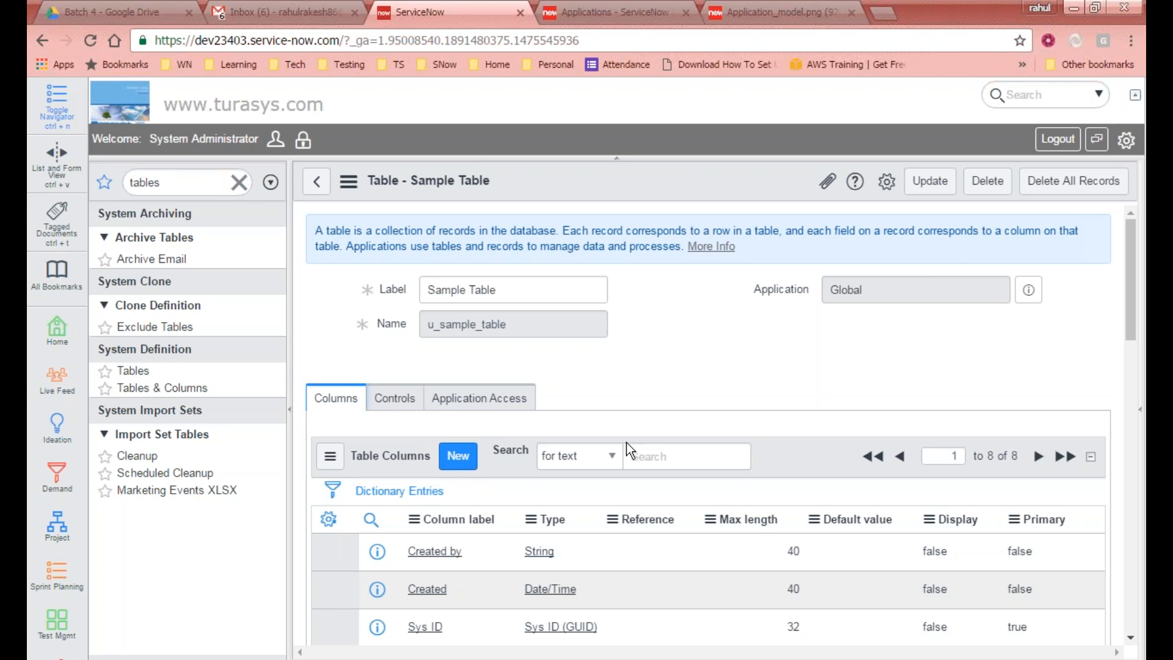
{"action": "scroll", "coordinate": [518, 426], "scroll_direction": "down", "scroll_amount": 2}
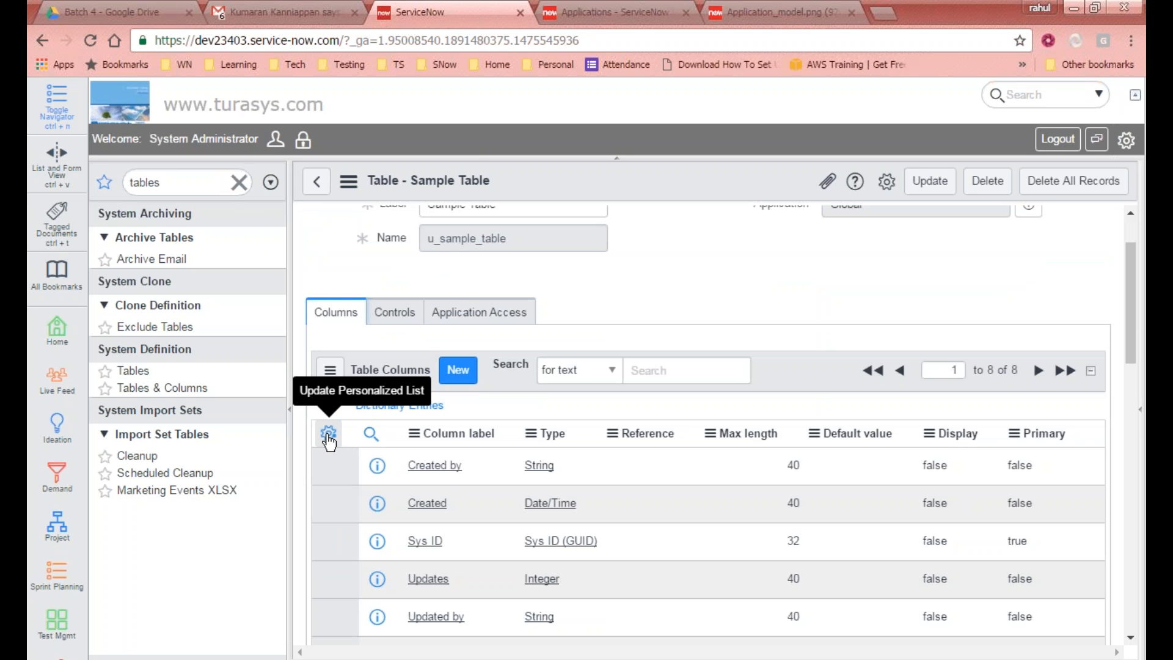
{"action": "scroll", "coordinate": [564, 424], "scroll_direction": "down", "scroll_amount": 3}
{"action": "scroll", "coordinate": [482, 371], "scroll_direction": "up", "scroll_amount": 3}
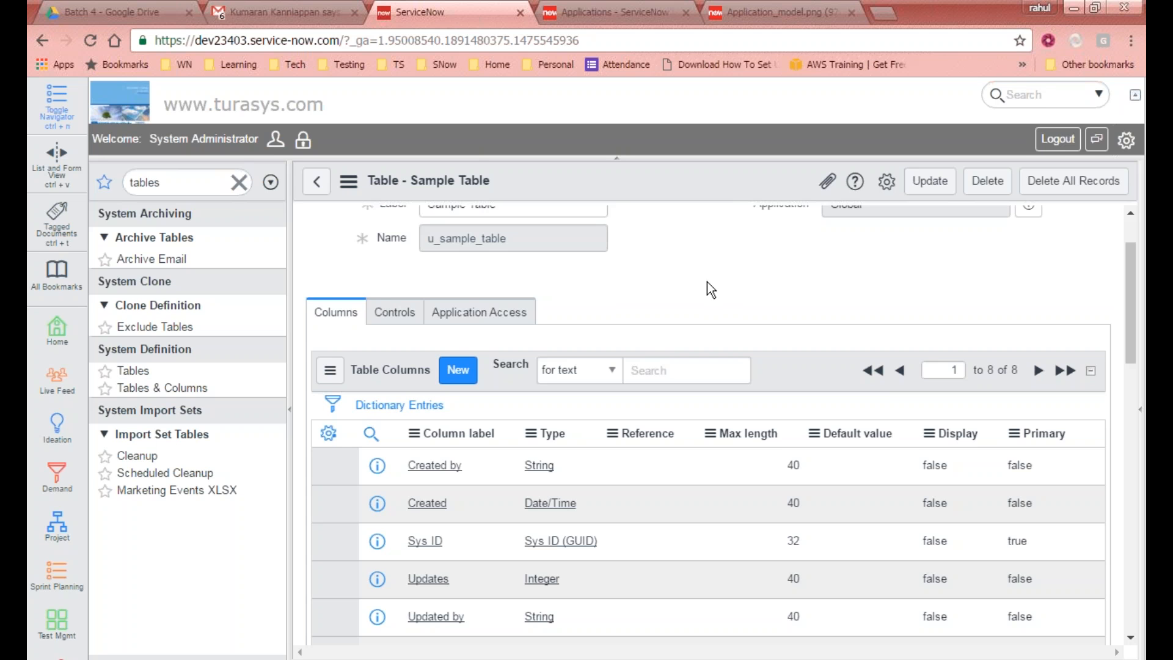
{"action": "scroll", "coordinate": [709, 284], "scroll_direction": "down", "scroll_amount": 10}
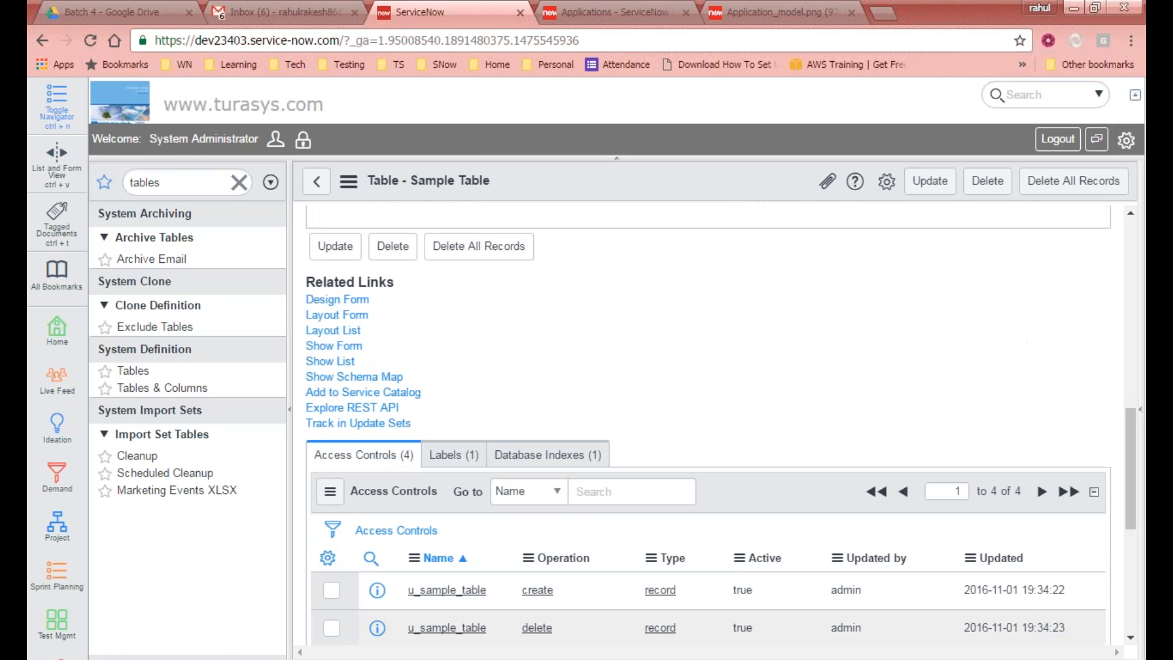
{"action": "scroll", "coordinate": [532, 353], "scroll_direction": "up", "scroll_amount": 10}
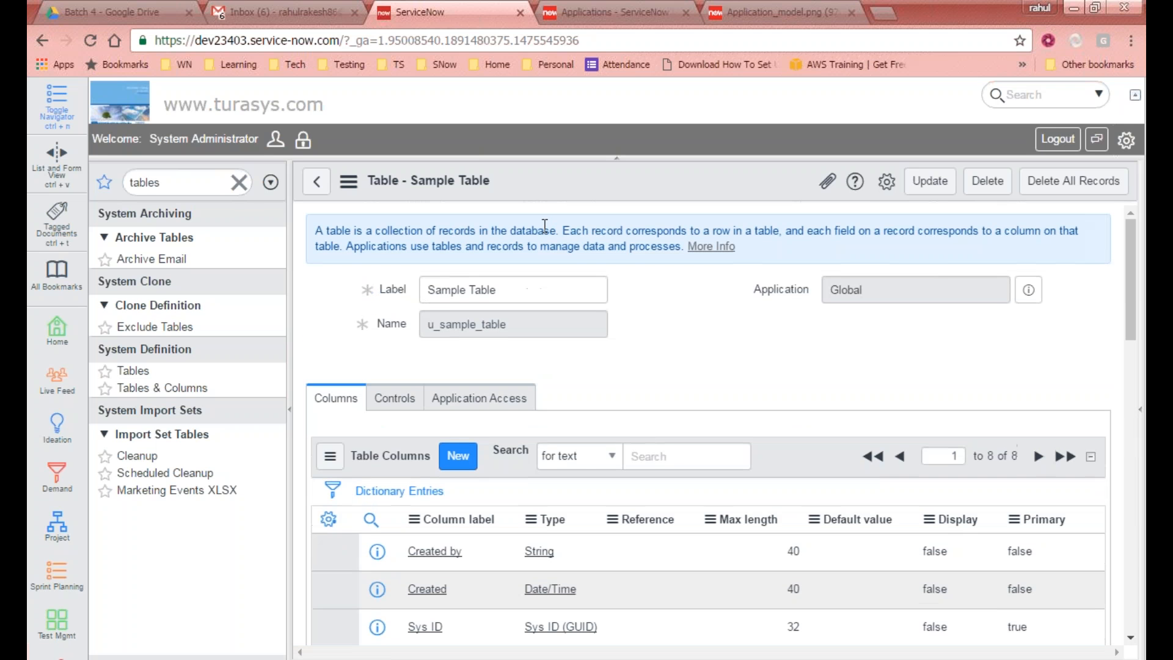